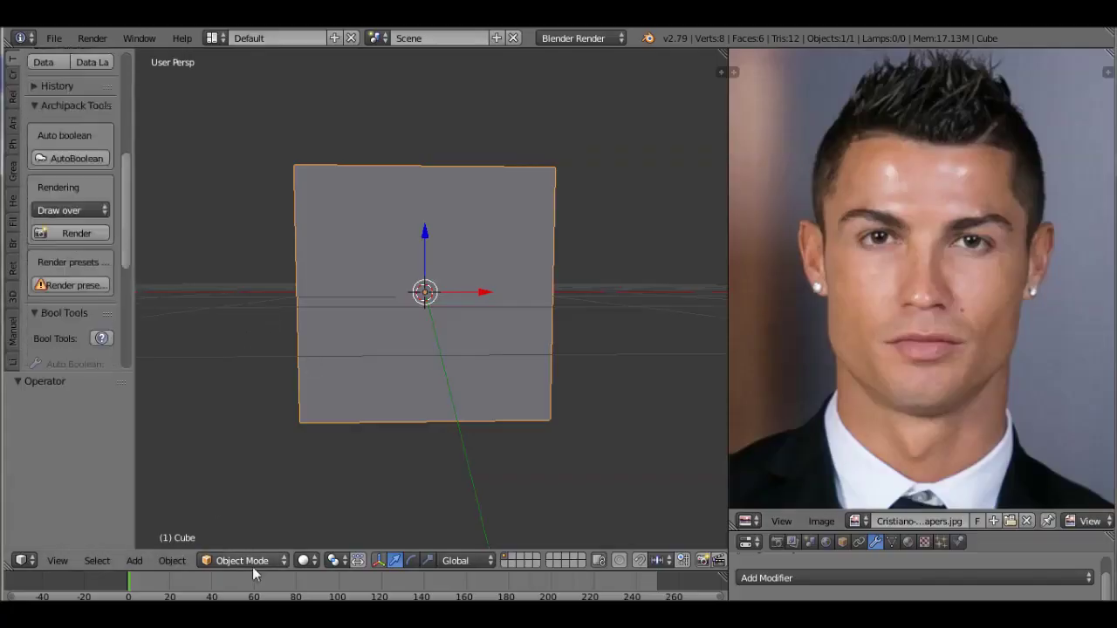
Switch the default cube into Sculpt Mode with Dyntopo enabled.
click(253, 565)
click(236, 502)
click(46, 170)
Sculpt the first dents along the cube's top edge from an angled view.
middle_drag(419, 349, 437, 394)
drag(349, 193, 328, 209)
drag(524, 214, 476, 229)
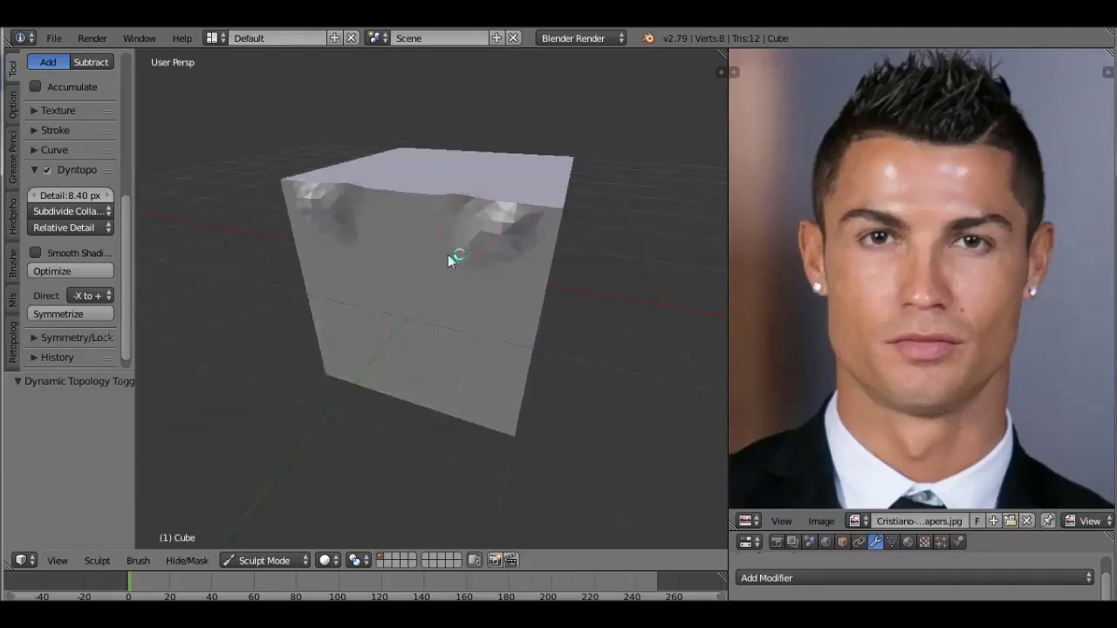
Add sculpt strokes, then build up Clay over the cube's upper front and top.
drag(332, 192, 376, 288)
drag(375, 245, 436, 297)
scroll(112, 187, up, 5)
click(70, 122)
click(131, 217)
mouse_move(474, 214)
mouse_down()
mouse_move(466, 268)
mouse_move(529, 291)
mouse_move(393, 220)
mouse_move(401, 199)
mouse_move(518, 299)
mouse_up()
middle_drag(519, 299, 474, 309)
mouse_move(474, 309)
mouse_down()
mouse_move(419, 267)
mouse_move(504, 171)
mouse_move(541, 212)
mouse_move(384, 242)
mouse_move(424, 221)
mouse_move(481, 346)
mouse_up()
Raise the Clay brush strength to 1.000 and build up the top face.
drag(69, 236, 96, 235)
middle_drag(419, 279, 448, 244)
mouse_move(449, 245)
mouse_down()
mouse_move(457, 300)
mouse_move(511, 305)
mouse_move(404, 273)
mouse_up()
Switch to the SculptDraw brush with a 53 px radius.
click(70, 122)
click(454, 231)
key(f)
mouse_move(599, 360)
middle_down()
mouse_move(531, 257)
mouse_move(571, 375)
mouse_move(431, 399)
mouse_move(623, 356)
middle_up()
click(69, 122)
click(461, 299)
key(f)
click(407, 379)
Reshape and bulk up the cube's surface with SculptDraw strokes from several angles.
mouse_move(428, 209)
mouse_down()
mouse_move(492, 378)
mouse_move(478, 402)
mouse_up()
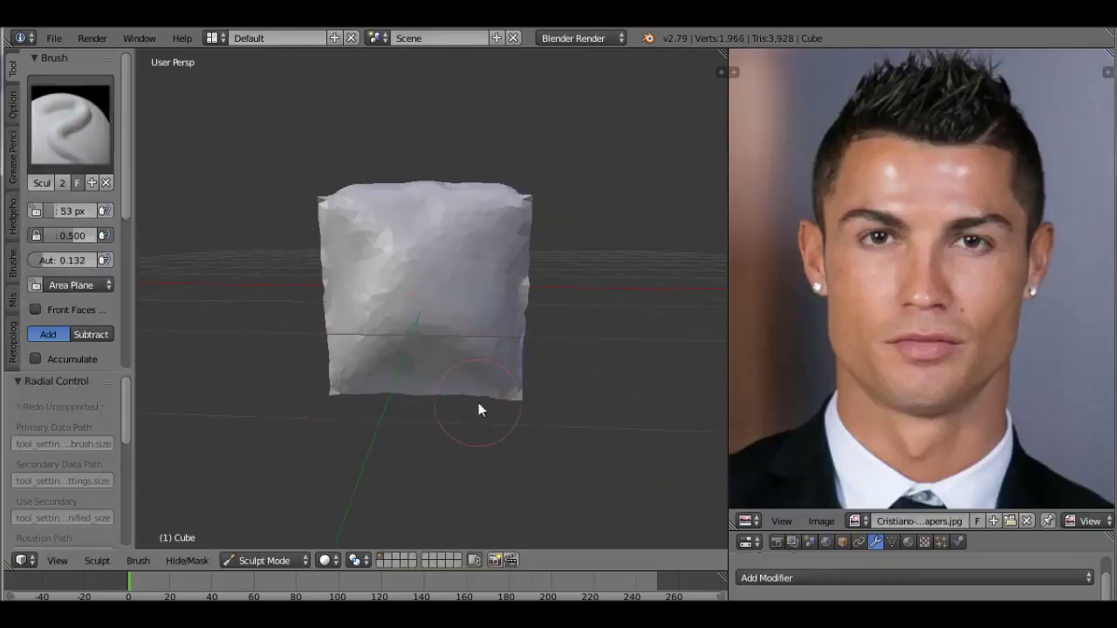
middle_drag(478, 404, 312, 415)
mouse_move(428, 323)
mouse_down()
mouse_move(481, 391)
mouse_move(428, 292)
mouse_move(575, 347)
mouse_up()
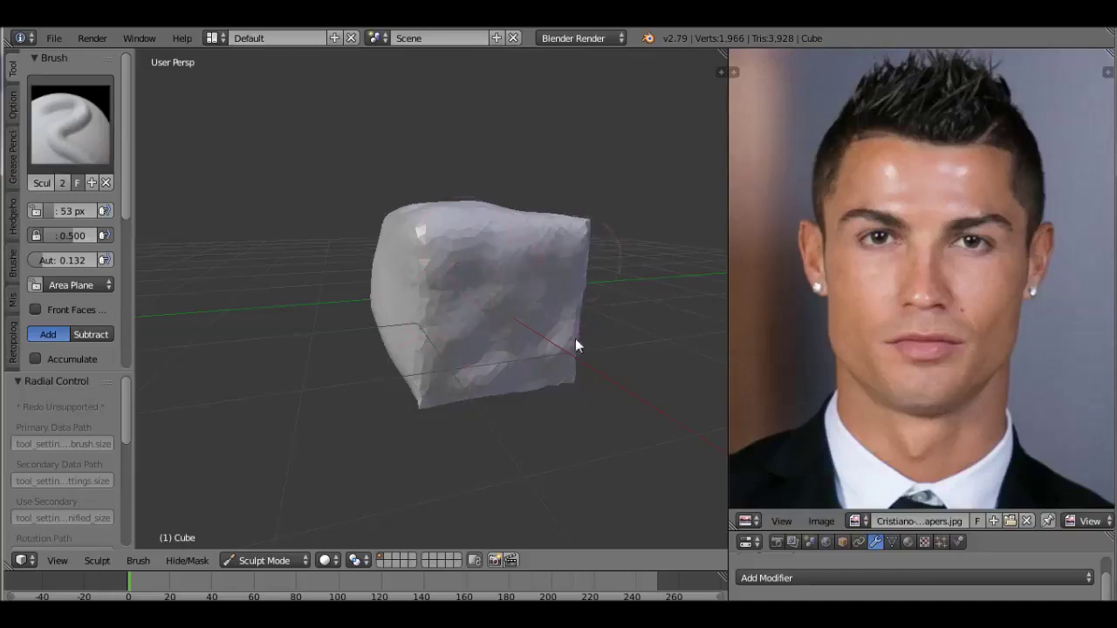
mouse_move(575, 346)
middle_down()
mouse_move(536, 378)
mouse_move(554, 399)
middle_up()
drag(498, 250, 437, 274)
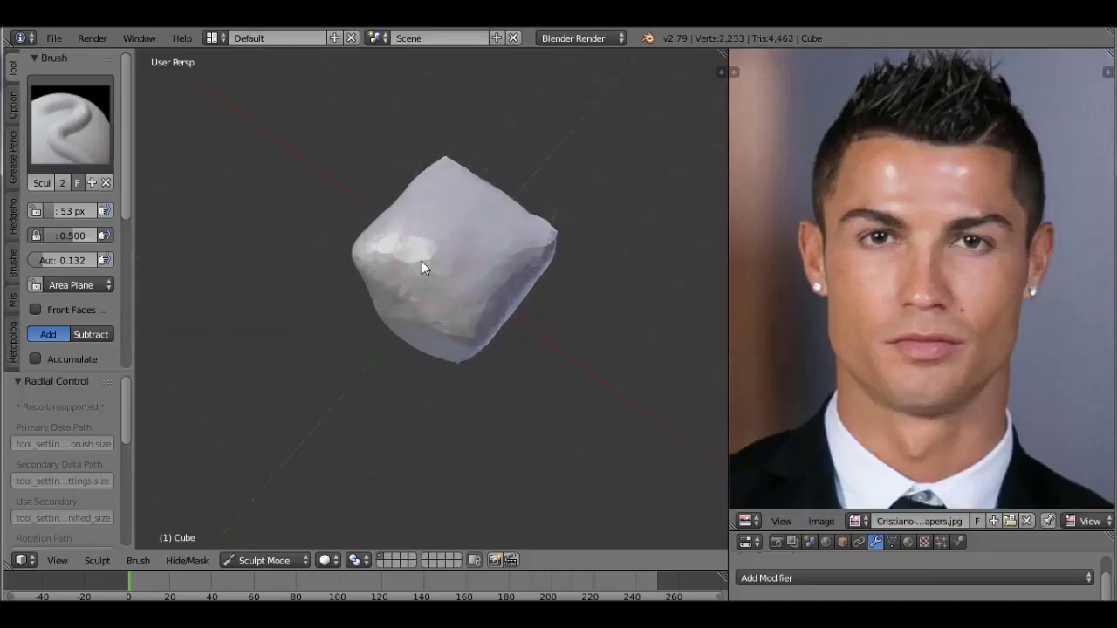
middle_drag(437, 273, 507, 229)
mouse_move(393, 210)
middle_down()
mouse_move(433, 171)
mouse_move(453, 382)
middle_up()
mouse_move(453, 384)
mouse_down()
mouse_move(384, 371)
mouse_move(429, 399)
mouse_up()
Stretch the block taller with the Grab brush, enlarged to 133 px.
click(70, 123)
click(451, 218)
mouse_move(486, 306)
middle_down()
mouse_move(481, 427)
mouse_move(514, 389)
middle_up()
key(f)
click(554, 334)
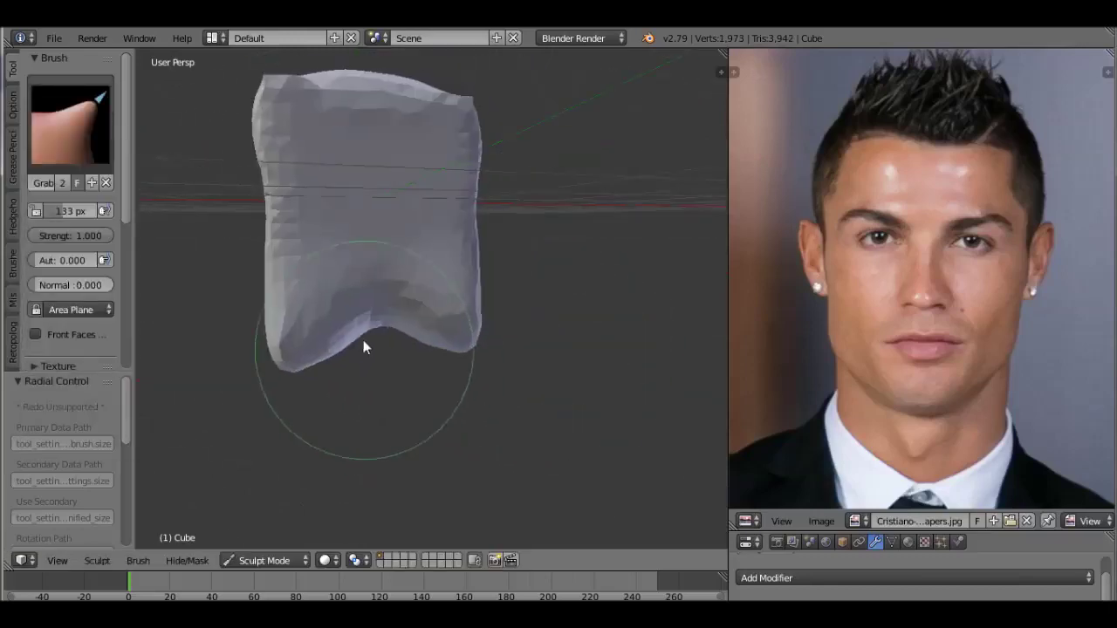
Pull the mesh bottom into shape with Grab, resizing the brush to 100 px.
drag(384, 334, 367, 347)
middle_drag(368, 347, 439, 375)
mouse_move(448, 332)
middle_down()
mouse_move(375, 369)
mouse_move(566, 324)
mouse_move(526, 262)
mouse_move(533, 309)
mouse_move(564, 300)
mouse_move(487, 242)
middle_up()
key(f)
click(622, 320)
key(f)
click(553, 291)
Lower Grab strength to 0.594 and stretch the mesh longer, brush at 63–106 px.
key(shift+f)
click(521, 279)
mouse_move(521, 279)
middle_down()
mouse_move(523, 226)
mouse_move(372, 228)
mouse_move(394, 207)
mouse_move(443, 235)
mouse_move(443, 226)
mouse_move(387, 268)
mouse_move(487, 264)
mouse_move(453, 259)
mouse_move(468, 308)
mouse_move(381, 349)
middle_up()
key(f)
click(412, 211)
key(f)
click(386, 268)
drag(382, 349, 384, 312)
mouse_move(384, 312)
middle_down()
mouse_move(531, 320)
mouse_move(357, 313)
mouse_move(322, 74)
middle_up()
key(f)
click(491, 292)
Split the reference area and turn the new panel into an image viewer.
drag(916, 531, 917, 344)
drag(1110, 52, 1110, 81)
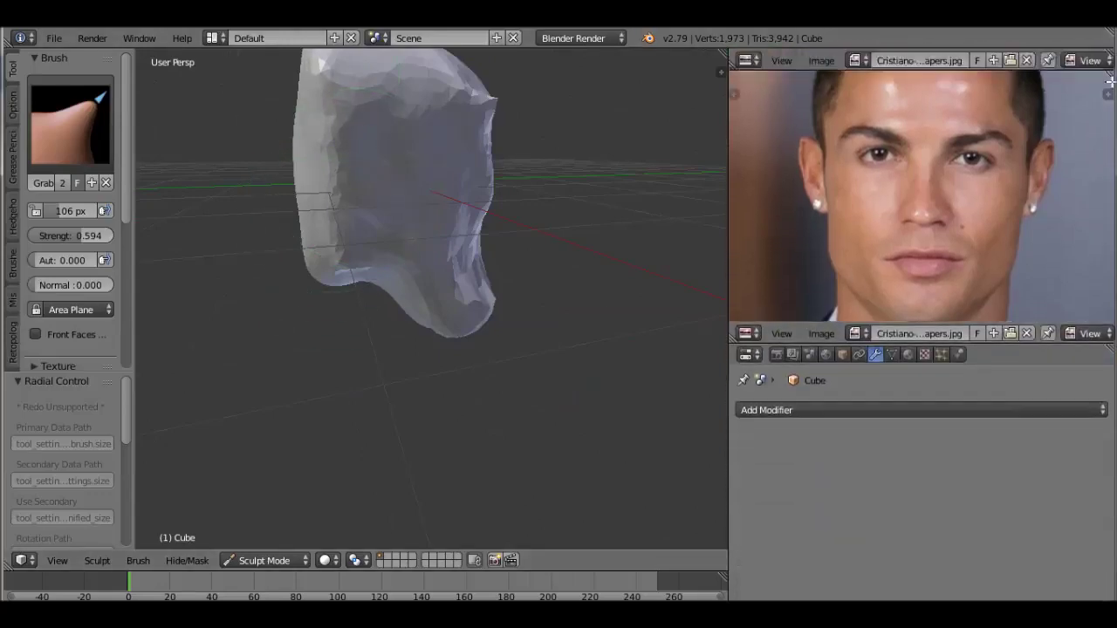
click(746, 333)
click(860, 333)
Load the side-profile reference photo into the new panel and extend it to the bottom.
click(1010, 334)
click(530, 187)
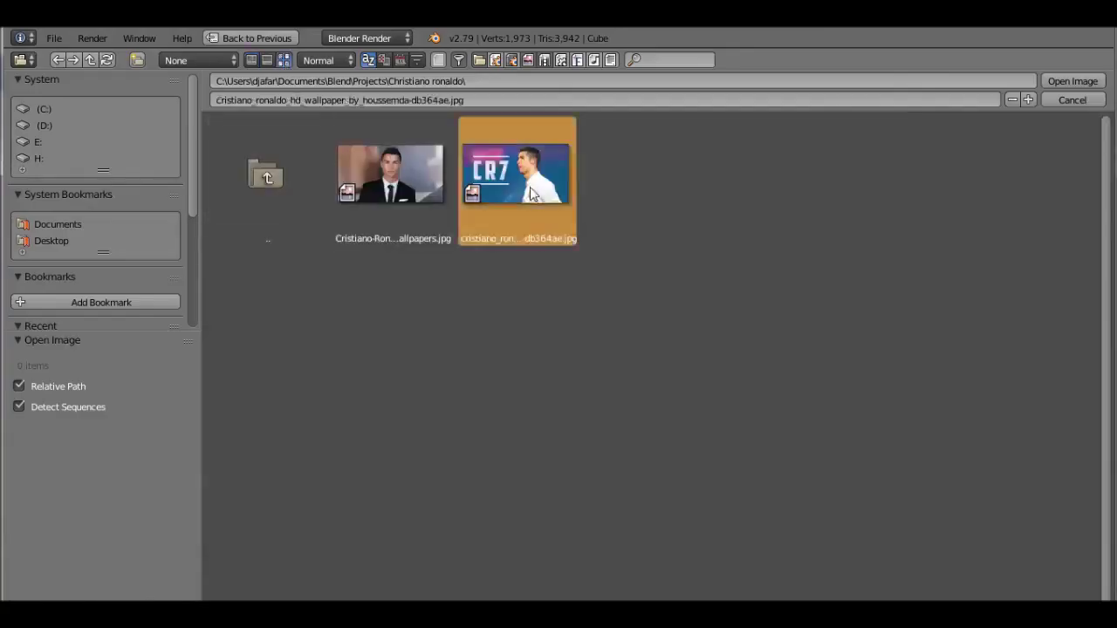
double_click(529, 186)
scroll(943, 297, up, 2)
drag(917, 402, 917, 602)
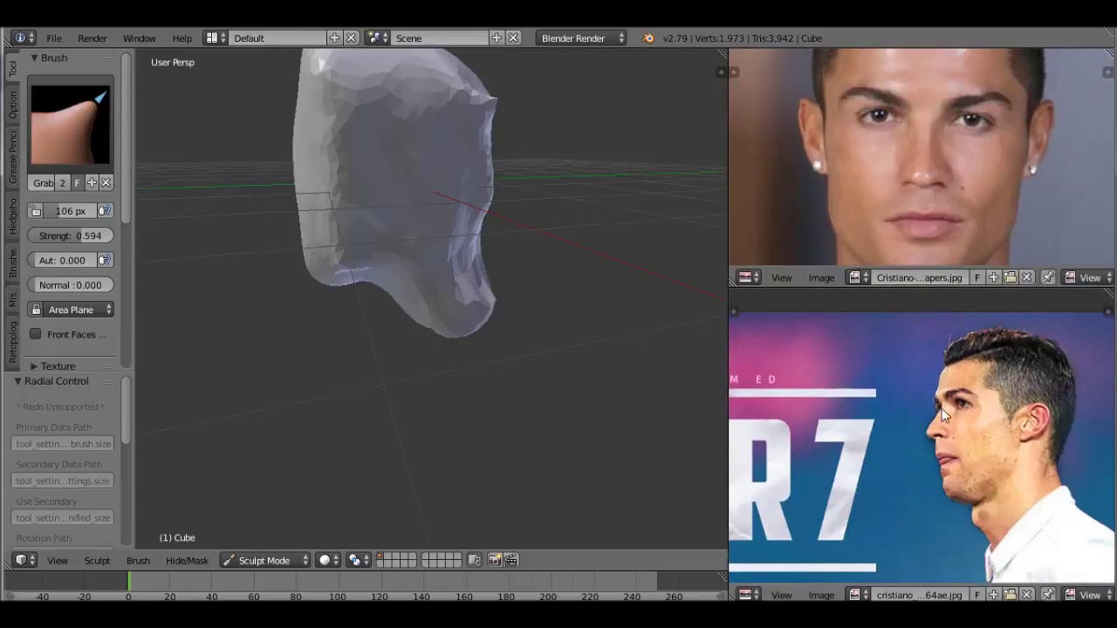
scroll(943, 415, up, 4)
Zoom the references and centre the front photo on the face.
middle_drag(379, 193, 397, 282)
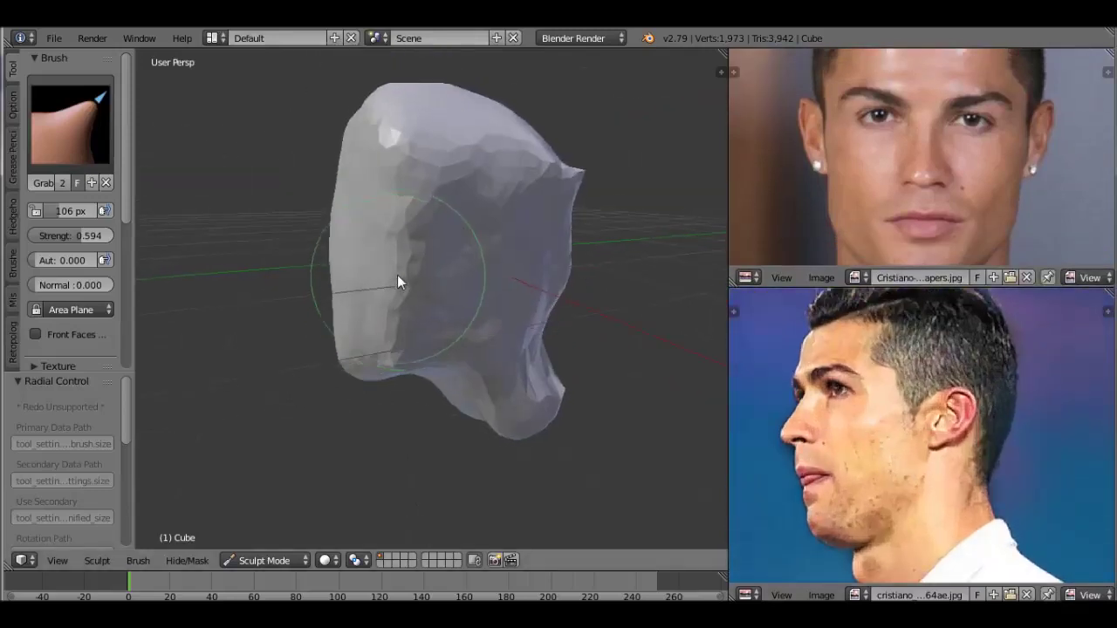
scroll(941, 126, up, 3)
middle_drag(454, 227, 360, 213)
mouse_move(358, 135)
middle_down()
mouse_move(331, 248)
mouse_move(407, 281)
mouse_move(335, 260)
mouse_move(559, 254)
mouse_move(512, 254)
middle_up()
Switch to the Clay brush and shrink it to 30 px.
key(f)
click(331, 222)
key(c)
mouse_move(330, 214)
middle_down()
mouse_move(489, 206)
mouse_move(463, 209)
middle_up()
key(f)
click(411, 219)
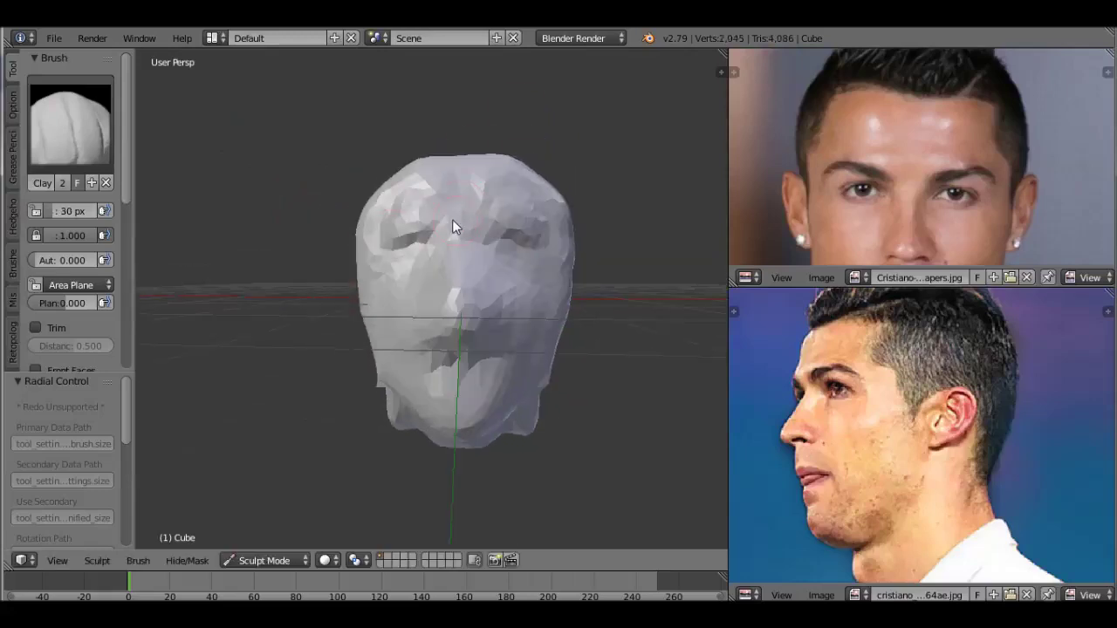
Carve the right eye, lower Clay strength to 0.500, and sculpt the face, lips and chin.
drag(506, 218, 528, 223)
drag(72, 235, 52, 235)
mouse_move(525, 256)
mouse_down()
mouse_move(396, 203)
mouse_move(448, 179)
mouse_move(520, 402)
mouse_up()
mouse_move(521, 402)
middle_down()
mouse_move(570, 334)
mouse_move(565, 378)
middle_up()
scroll(565, 378, up, 2)
drag(425, 313, 524, 349)
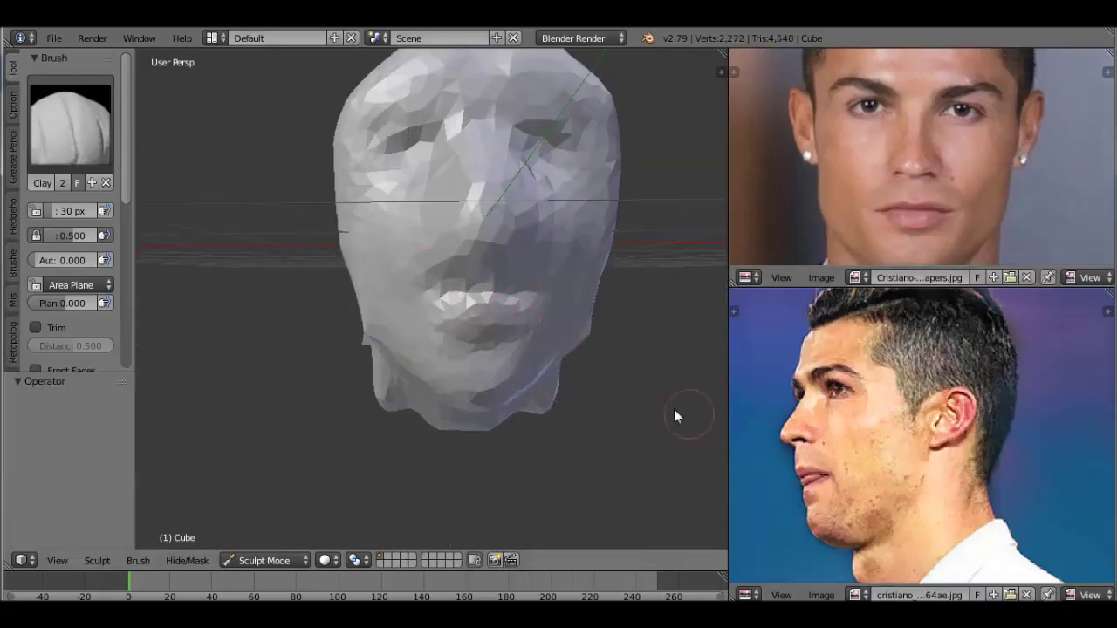
Add sculpted detail from side and top views, then undo the last strokes.
middle_drag(721, 430, 407, 341)
middle_drag(324, 470, 519, 360)
scroll(519, 360, down, 3)
drag(519, 359, 450, 355)
scroll(450, 356, down, 2)
middle_drag(497, 394, 463, 235)
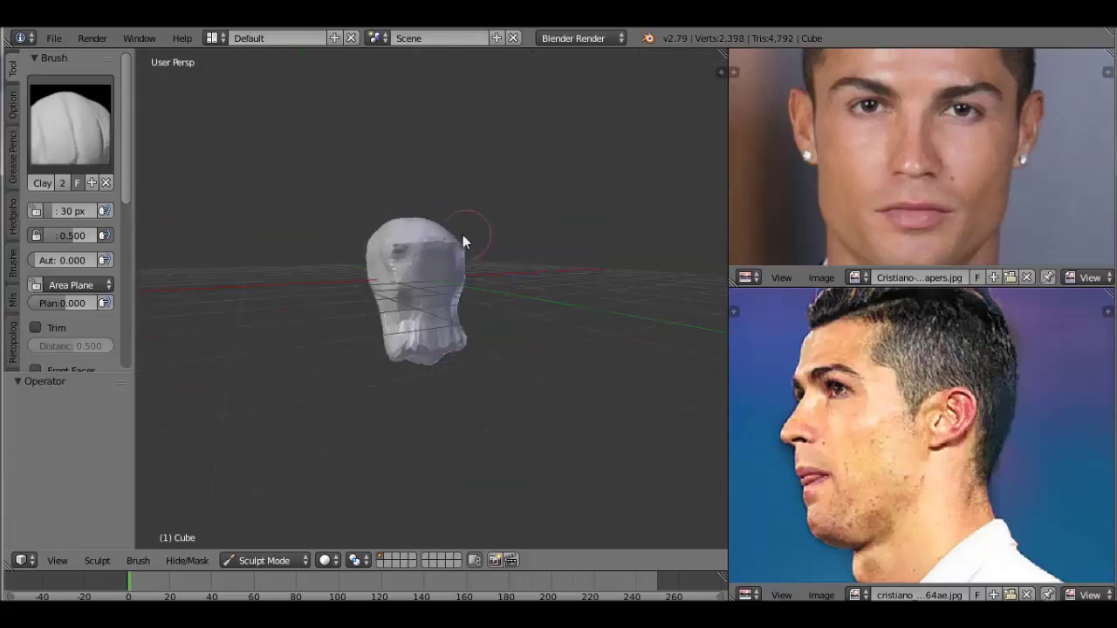
key(ctrl+z)
key(ctrl+z)
Orbit around the head to inspect it from three-quarter, side and front views.
scroll(382, 363, up, 2)
mouse_move(382, 363)
middle_down()
mouse_move(473, 348)
mouse_move(436, 311)
mouse_move(421, 197)
middle_up()
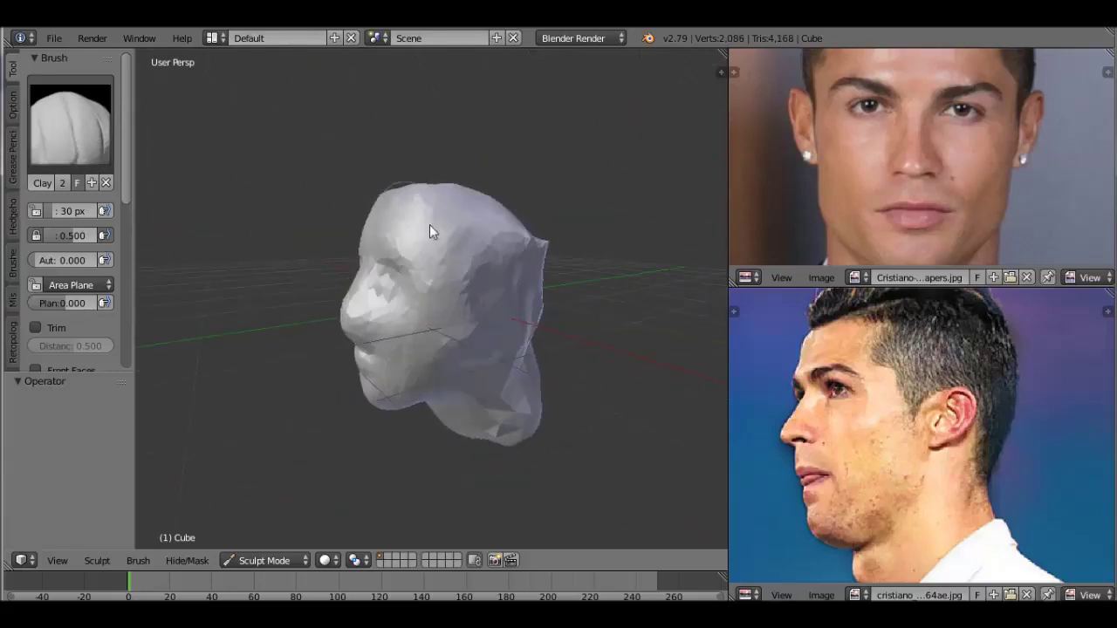
middle_drag(534, 253, 515, 276)
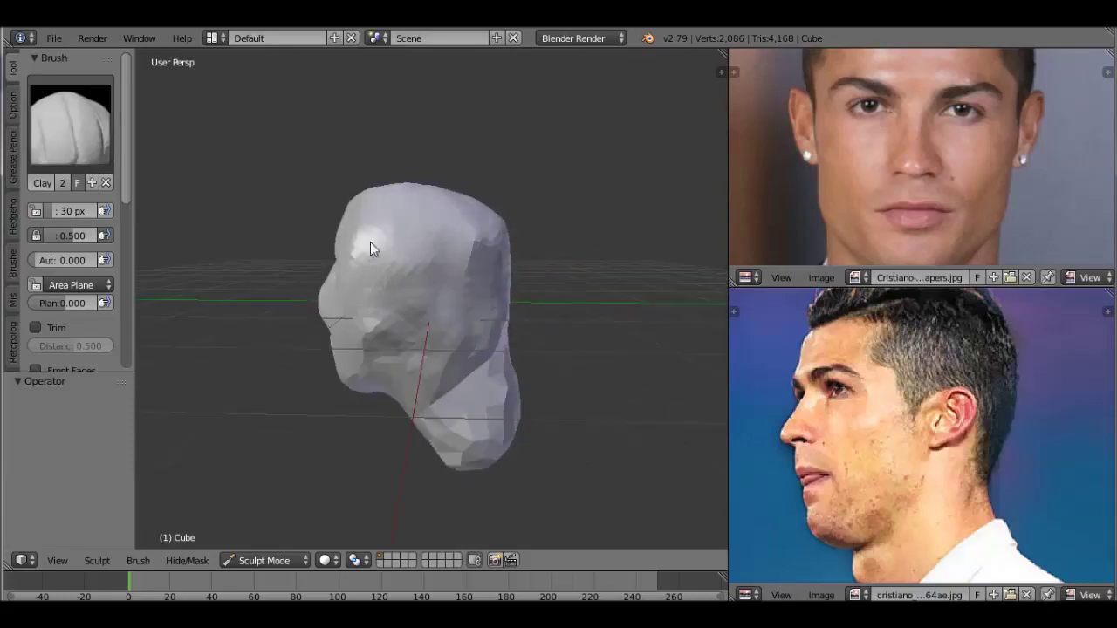
middle_drag(409, 199, 570, 266)
scroll(570, 266, up, 3)
mouse_move(681, 262)
middle_down()
mouse_move(549, 329)
mouse_move(634, 403)
mouse_move(480, 362)
mouse_move(523, 362)
middle_up()
scroll(502, 356, up, 2)
scroll(523, 362, down, 2)
Sculpt the forehead and side profile with the Clay brush at 31 px.
key(f)
click(486, 238)
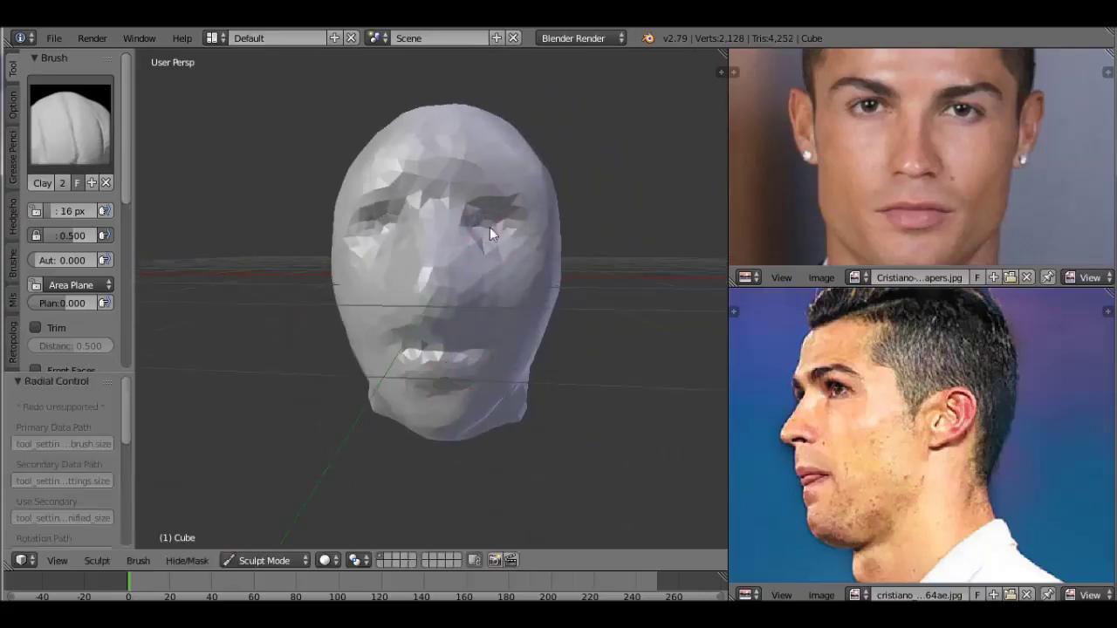
key(f)
click(433, 183)
drag(433, 183, 471, 162)
scroll(518, 260, down, 2)
mouse_move(471, 162)
middle_down()
mouse_move(517, 260)
mouse_move(506, 249)
middle_up()
scroll(506, 249, up, 2)
drag(439, 181, 375, 199)
Switch to the Grab brush and enlarge it to 173 px.
key(f)
click(426, 202)
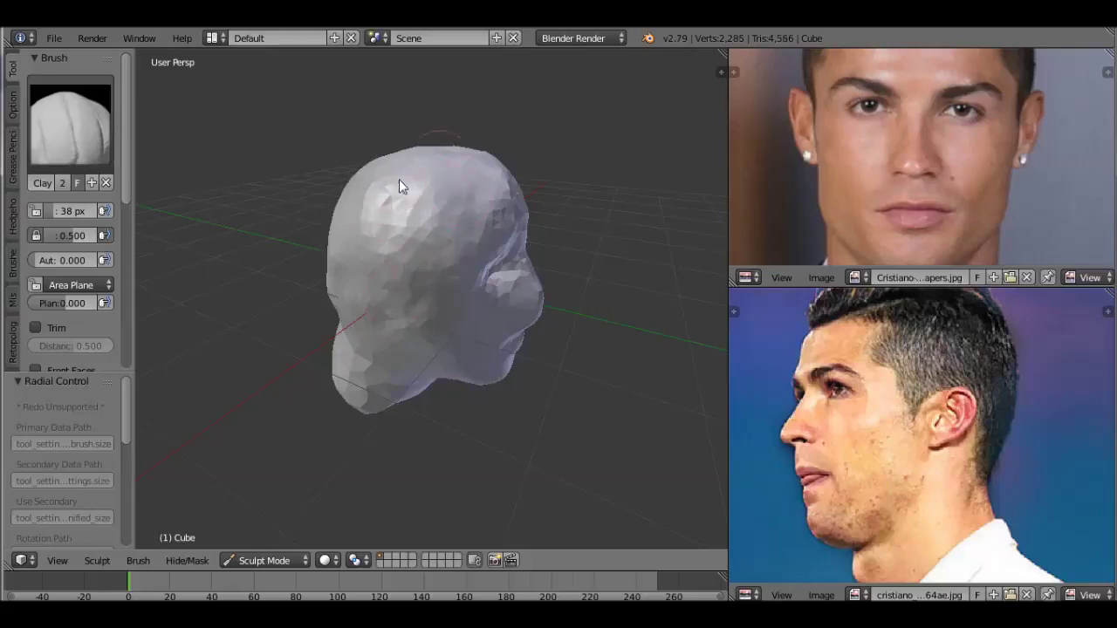
middle_drag(426, 202, 298, 221)
key(g)
mouse_move(602, 271)
middle_down()
mouse_move(536, 287)
mouse_move(458, 272)
mouse_move(451, 282)
mouse_move(491, 285)
mouse_move(448, 291)
mouse_move(512, 349)
mouse_move(471, 287)
mouse_move(499, 267)
mouse_move(324, 257)
mouse_move(157, 288)
mouse_move(174, 279)
mouse_move(467, 320)
mouse_move(450, 314)
middle_up()
key(f)
click(469, 287)
key(f)
click(516, 329)
key(f)
click(552, 421)
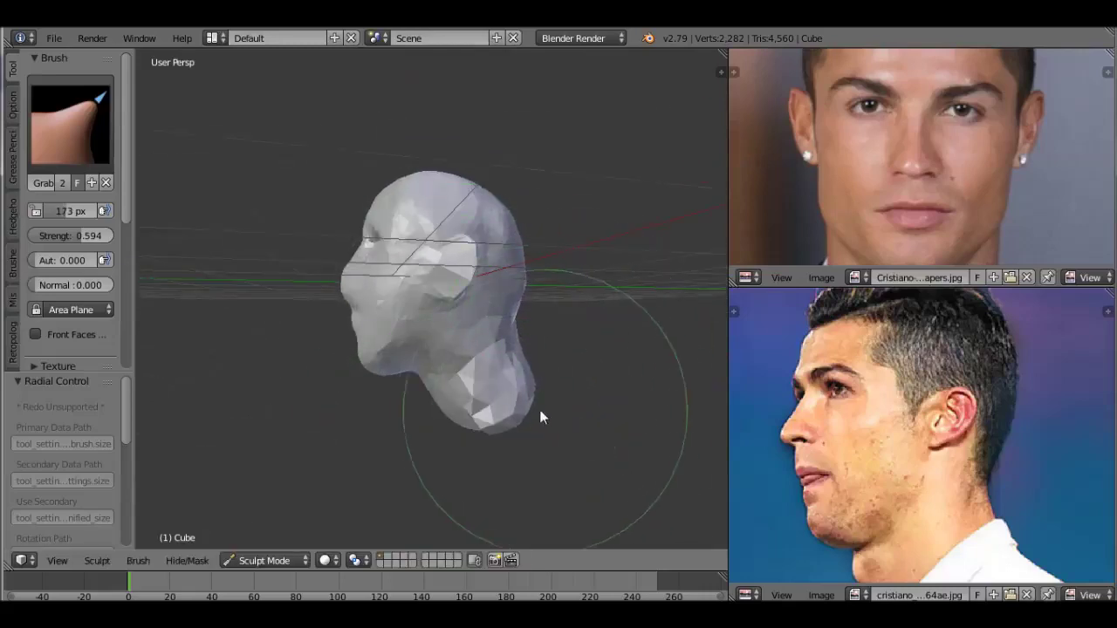
Stretch the neck narrower and longer with the Grab brush, then shrink it to 134 px.
drag(552, 421, 427, 423)
middle_drag(427, 423, 492, 433)
key(f)
click(521, 438)
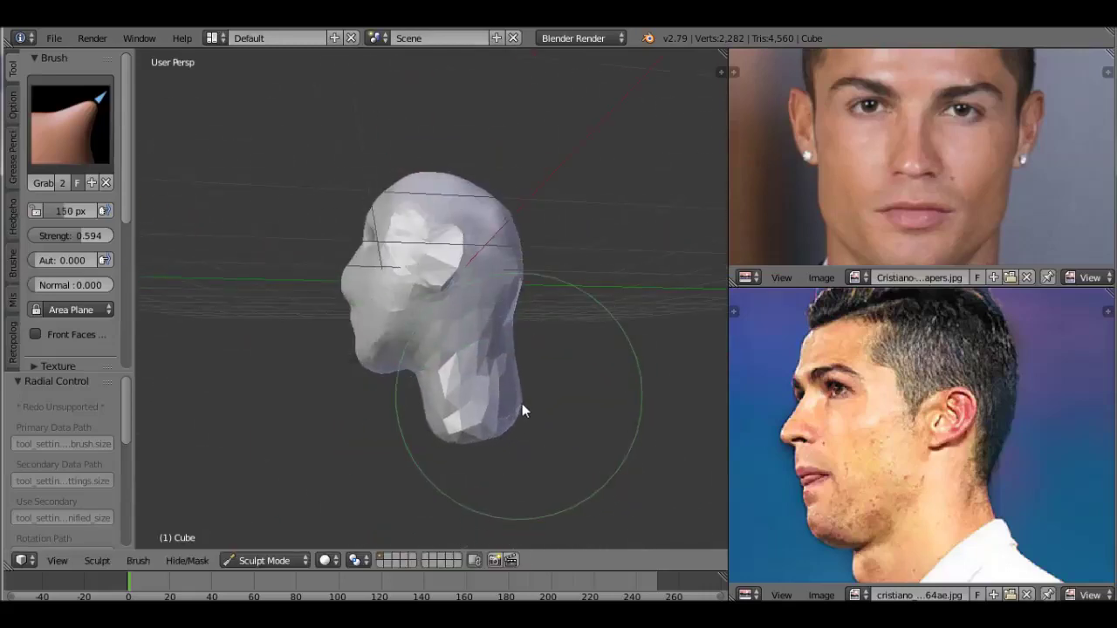
key(f)
click(525, 392)
Set the brush to 83 px and add Clay around the mouth.
mouse_move(478, 182)
middle_down()
mouse_move(428, 172)
mouse_move(548, 329)
mouse_move(518, 410)
mouse_move(548, 387)
mouse_move(526, 222)
mouse_move(399, 182)
mouse_move(411, 169)
mouse_move(463, 181)
mouse_move(467, 137)
mouse_move(560, 208)
mouse_move(308, 292)
mouse_move(434, 267)
middle_up()
key(f)
click(419, 182)
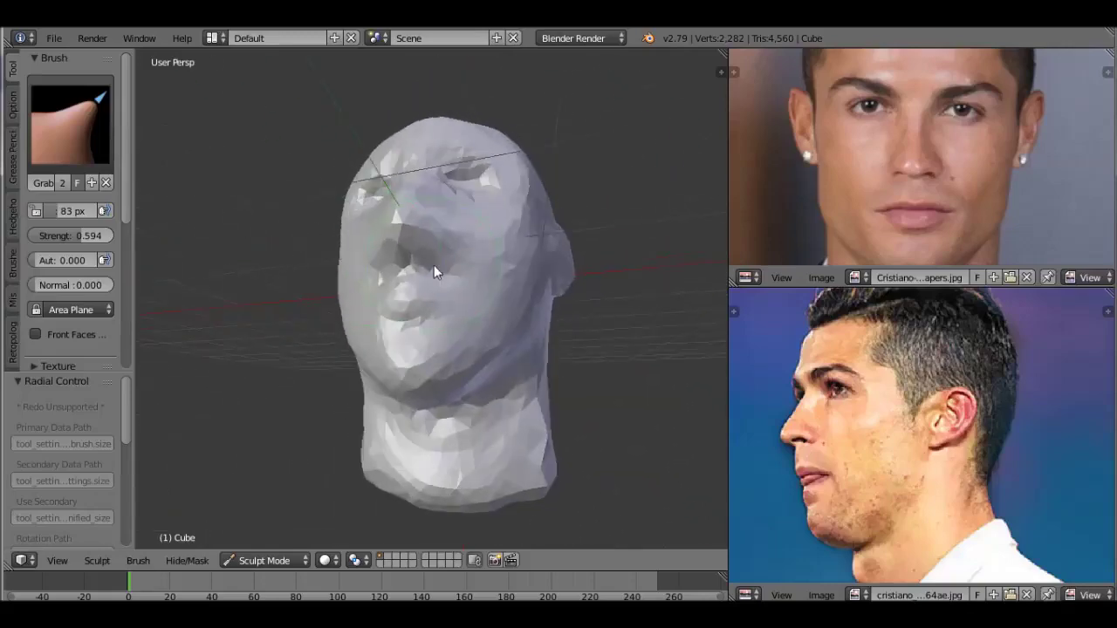
key(c)
scroll(411, 274, up, 2)
mouse_move(411, 274)
mouse_down()
mouse_move(427, 210)
mouse_move(448, 207)
mouse_up()
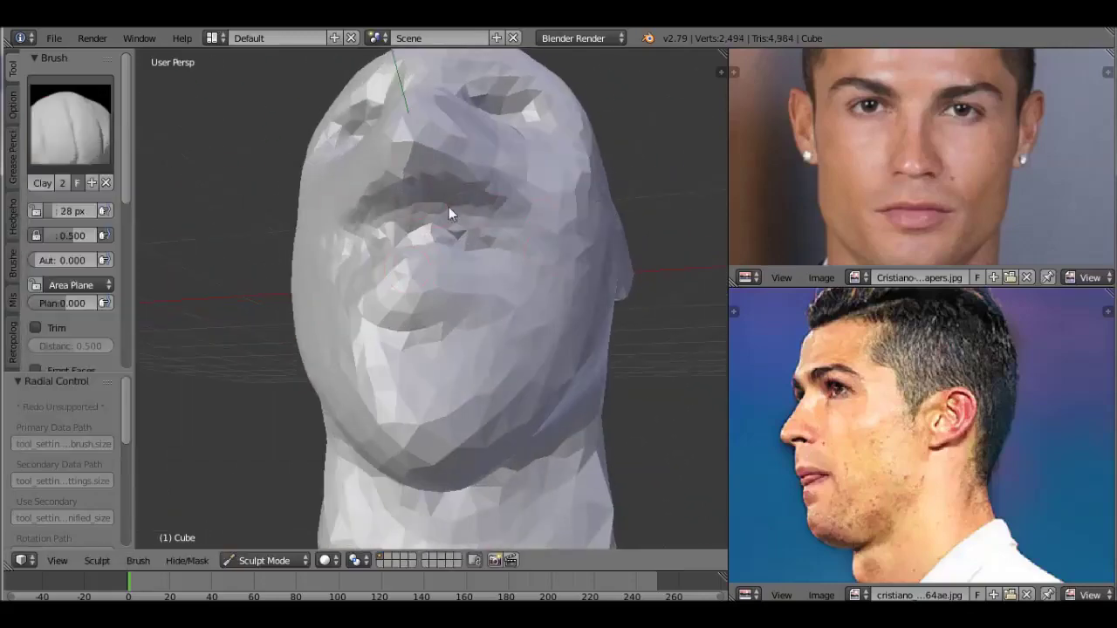
Build up clay on the nose and the cheek.
middle_drag(525, 246, 555, 304)
mouse_move(405, 258)
mouse_down()
mouse_move(487, 261)
mouse_move(513, 294)
mouse_move(531, 254)
mouse_up()
middle_drag(469, 366, 514, 342)
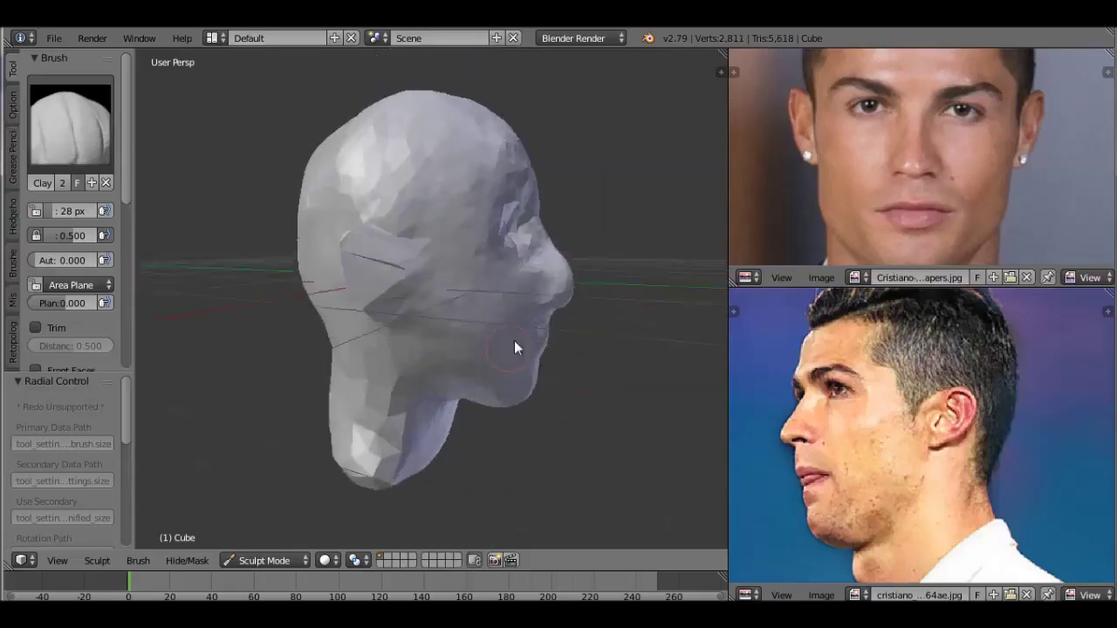
scroll(514, 347, up, 3)
mouse_move(376, 245)
mouse_down()
mouse_move(429, 274)
mouse_move(424, 317)
mouse_move(435, 225)
mouse_move(392, 217)
mouse_move(407, 192)
mouse_move(416, 247)
mouse_up()
middle_drag(416, 247, 559, 250)
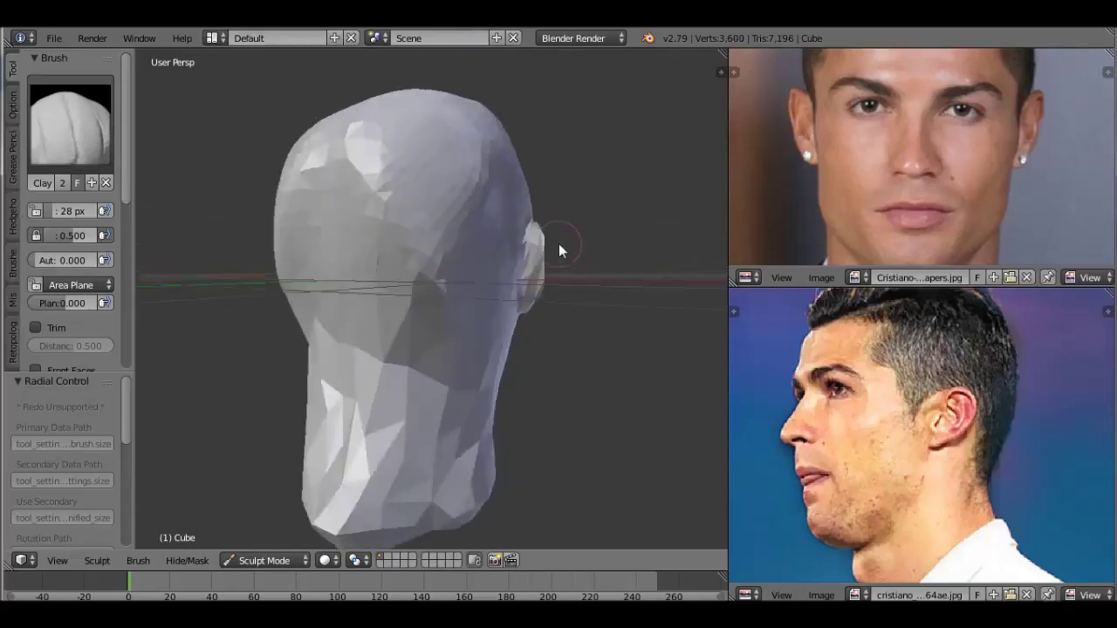
scroll(559, 250, up, 4)
Switch to the Grab brush while orbiting around the side of the head.
middle_drag(518, 209, 321, 323)
scroll(347, 341, up, 5)
scroll(347, 338, down, 5)
click(70, 122)
click(454, 218)
middle_drag(412, 246, 305, 196)
scroll(303, 295, up, 4)
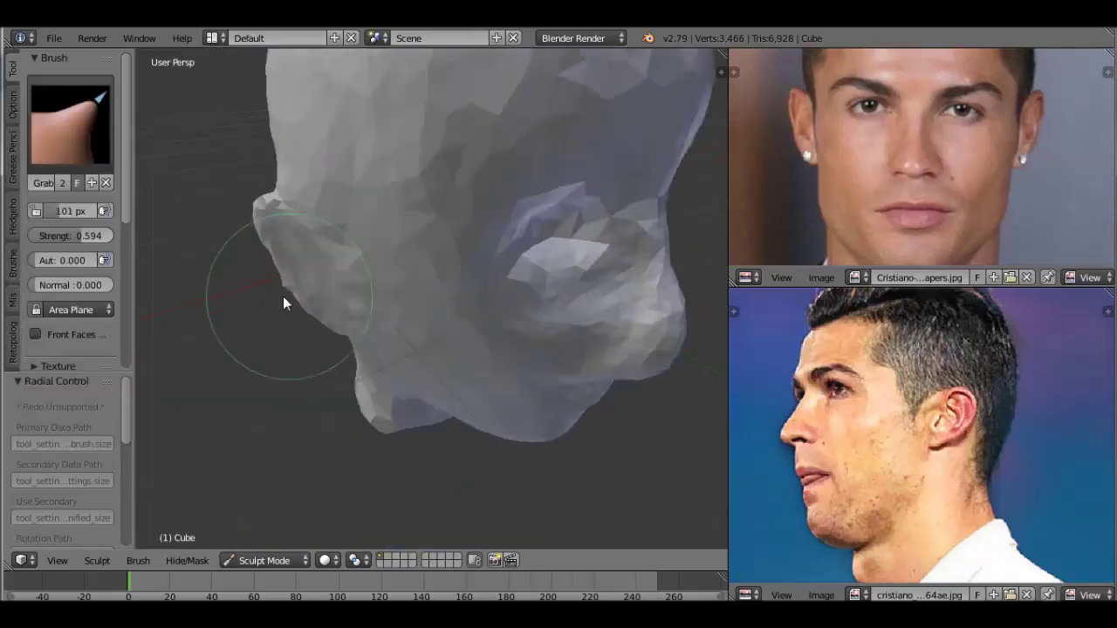
middle_drag(302, 295, 262, 262)
Return to the Clay brush and build up clay near the ear and cheek.
click(70, 122)
click(195, 218)
middle_drag(342, 329, 378, 351)
mouse_move(378, 351)
mouse_down()
mouse_move(427, 314)
mouse_move(416, 321)
mouse_up()
scroll(349, 314, down, 4)
middle_drag(266, 307, 343, 224)
scroll(343, 224, up, 4)
Deepen the eye socket and shape the brow ridge and jaw with Clay strokes.
mouse_move(343, 217)
mouse_down()
mouse_move(304, 179)
mouse_move(346, 212)
mouse_move(343, 198)
mouse_move(264, 167)
mouse_move(407, 242)
mouse_up()
mouse_move(407, 242)
middle_down()
mouse_move(435, 319)
mouse_move(485, 324)
mouse_move(458, 173)
middle_up()
mouse_move(458, 173)
mouse_down()
mouse_move(453, 251)
mouse_move(492, 346)
mouse_up()
mouse_move(492, 346)
middle_down()
mouse_move(403, 322)
mouse_move(372, 288)
middle_up()
drag(372, 287, 353, 284)
mouse_move(353, 284)
middle_down()
mouse_move(347, 408)
mouse_move(443, 280)
middle_up()
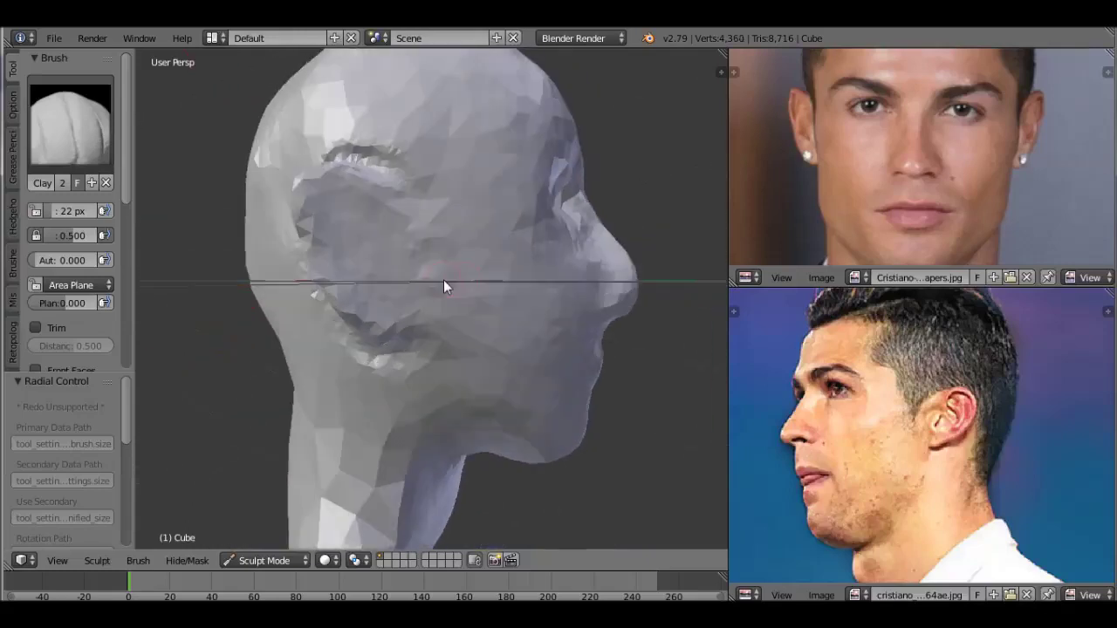
mouse_move(417, 273)
mouse_down()
mouse_move(454, 269)
mouse_move(313, 141)
mouse_move(402, 385)
mouse_move(456, 454)
mouse_up()
middle_drag(455, 454, 479, 408)
click(70, 122)
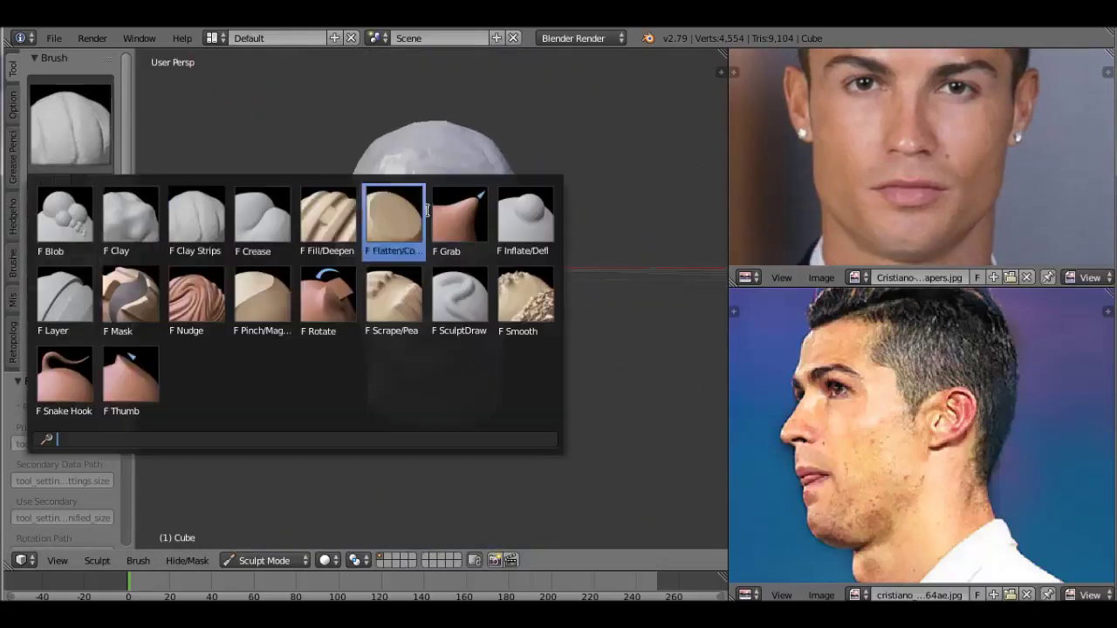
Switch to the Grab brush and reframe the head from the front.
click(458, 217)
key(f)
mouse_move(453, 327)
middle_down()
mouse_move(523, 292)
mouse_move(536, 267)
mouse_move(513, 250)
middle_up()
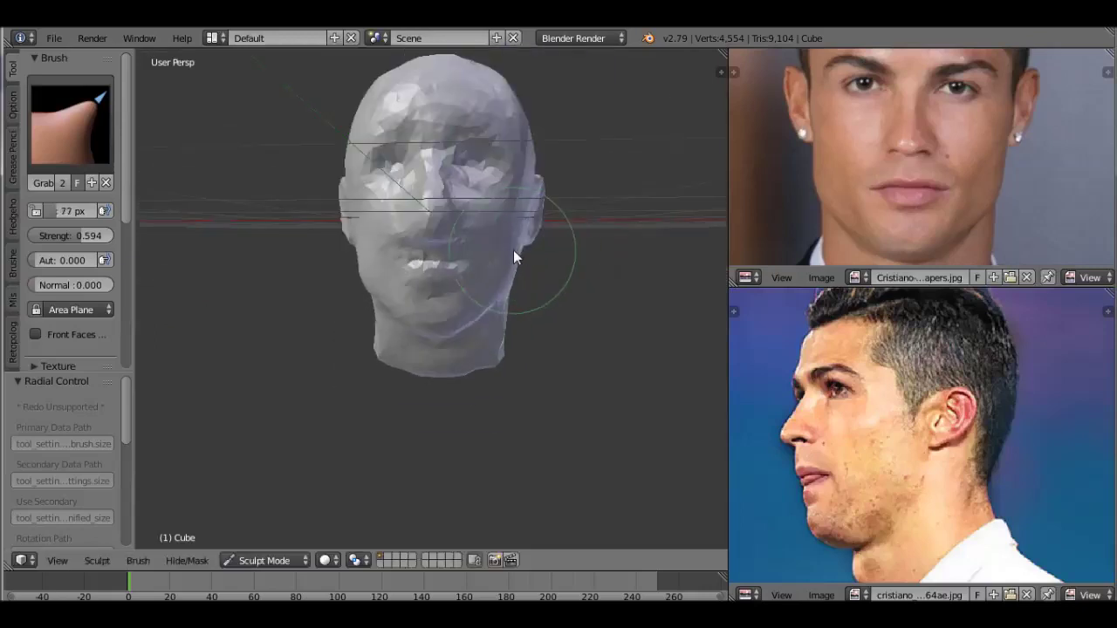
mouse_move(501, 299)
middle_down()
mouse_move(523, 312)
mouse_move(450, 337)
mouse_move(502, 323)
mouse_move(567, 326)
mouse_move(387, 271)
middle_up()
scroll(523, 313, up, 3)
scroll(498, 340, down, 4)
scroll(387, 271, up, 3)
Add Clay detail to the face, then shrink the brush to 25 px for small strokes.
click(70, 123)
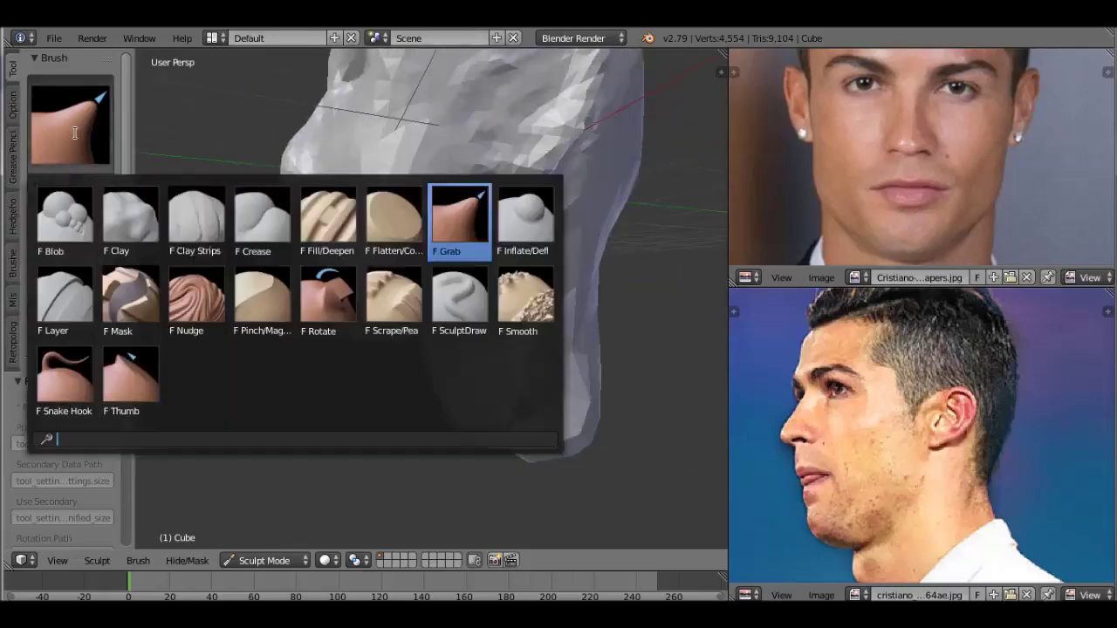
click(114, 219)
middle_drag(449, 291, 331, 200)
mouse_move(331, 199)
mouse_down()
mouse_move(450, 228)
mouse_move(394, 281)
mouse_up()
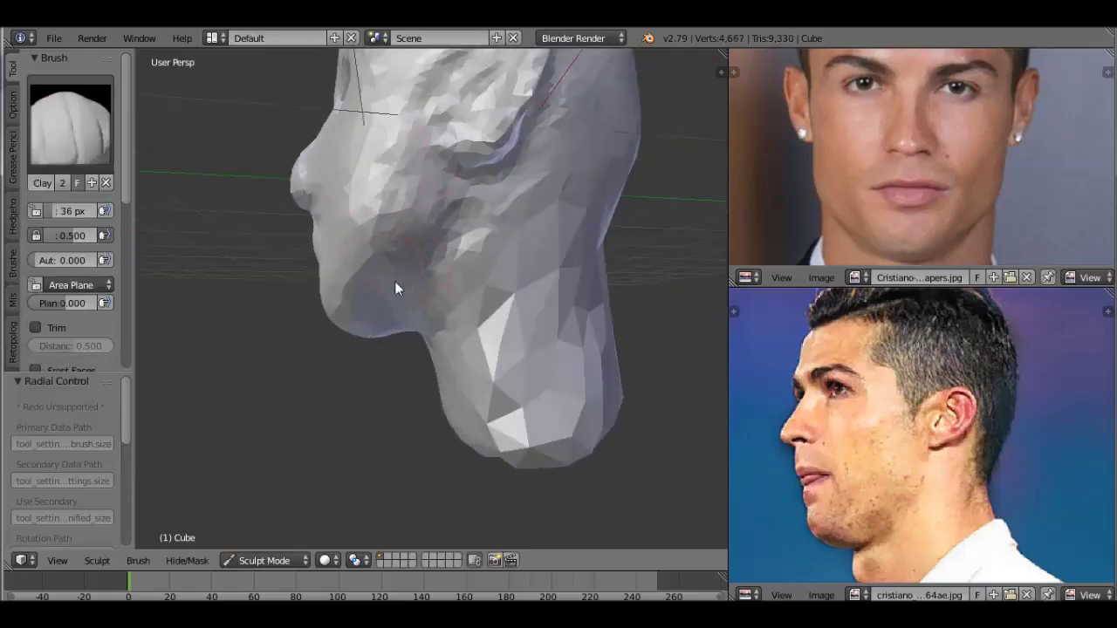
mouse_move(374, 318)
middle_down()
mouse_move(595, 351)
mouse_move(491, 247)
middle_up()
key(f)
click(494, 218)
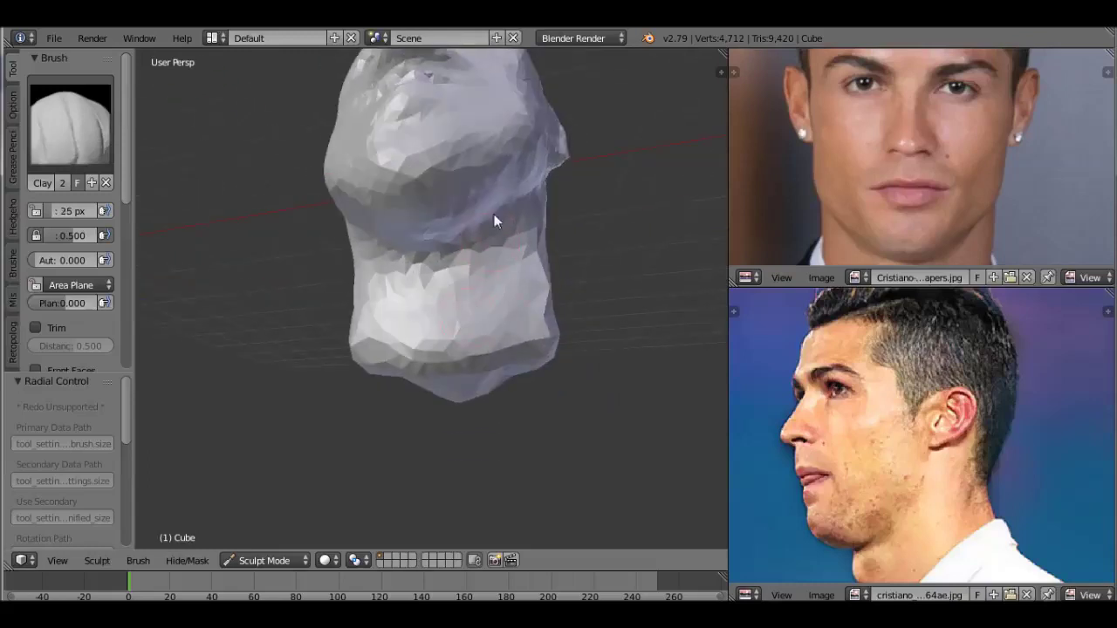
mouse_move(494, 218)
mouse_down()
mouse_move(494, 254)
mouse_move(466, 309)
mouse_move(527, 245)
mouse_up()
mouse_move(525, 230)
middle_down()
mouse_move(547, 328)
mouse_move(401, 292)
middle_up()
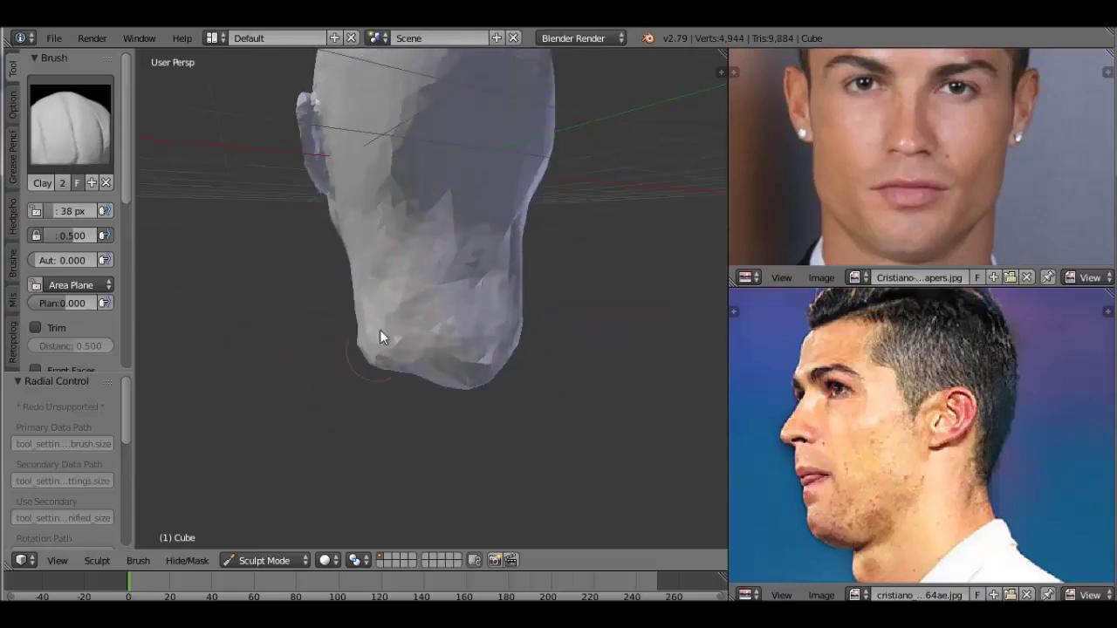
Build up clay on top of the head, then sculpt with a 23 px brush.
middle_drag(476, 354, 505, 210)
mouse_move(506, 211)
mouse_down()
mouse_move(438, 283)
mouse_move(485, 242)
mouse_move(470, 285)
mouse_up()
mouse_move(470, 285)
middle_down()
mouse_move(545, 356)
mouse_move(467, 315)
middle_up()
mouse_move(467, 314)
mouse_down()
mouse_move(500, 246)
mouse_move(471, 335)
mouse_up()
mouse_move(472, 334)
middle_down()
mouse_move(474, 423)
mouse_move(504, 273)
middle_up()
key(f)
click(497, 344)
mouse_move(497, 344)
mouse_down()
mouse_move(511, 354)
mouse_move(521, 275)
mouse_up()
Enlarge the Clay brush to 33 px and sculpt the top of the head.
mouse_move(521, 274)
middle_down()
mouse_move(385, 383)
mouse_move(484, 309)
middle_up()
scroll(484, 309, up, 3)
key(f)
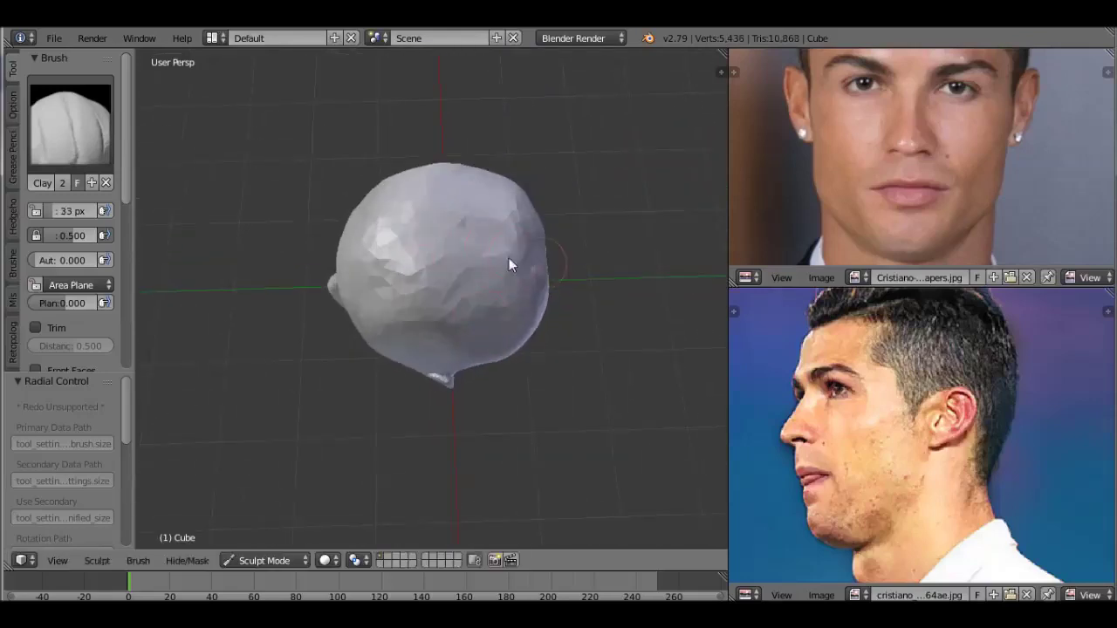
click(479, 290)
middle_drag(490, 326, 337, 240)
mouse_move(337, 240)
mouse_down()
mouse_move(430, 176)
mouse_move(422, 135)
mouse_up()
mouse_move(423, 136)
middle_down()
mouse_move(376, 209)
mouse_move(503, 268)
mouse_move(448, 146)
middle_up()
drag(448, 147, 334, 237)
middle_drag(335, 236, 222, 296)
scroll(221, 297, down, 3)
Lower the Dyntopo detail size from 8.40 px to 4.80 px.
key(n)
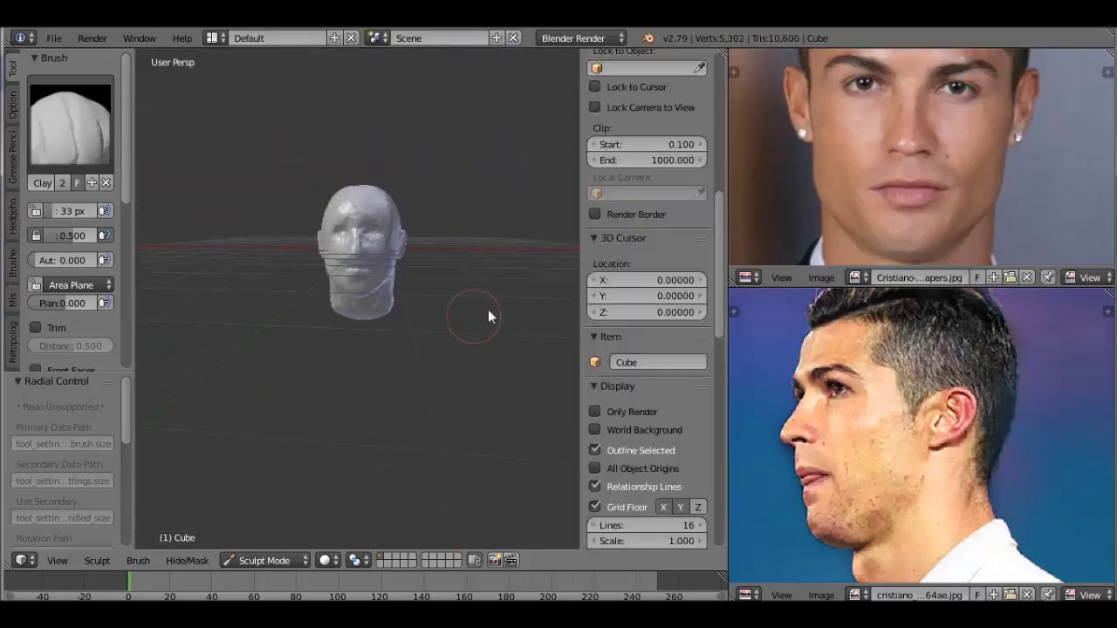
key(n)
scroll(517, 384, up, 4)
mouse_move(522, 424)
middle_down()
mouse_move(552, 411)
mouse_move(603, 234)
mouse_move(546, 238)
middle_up()
scroll(533, 271, down, 3)
middle_drag(523, 300, 526, 321)
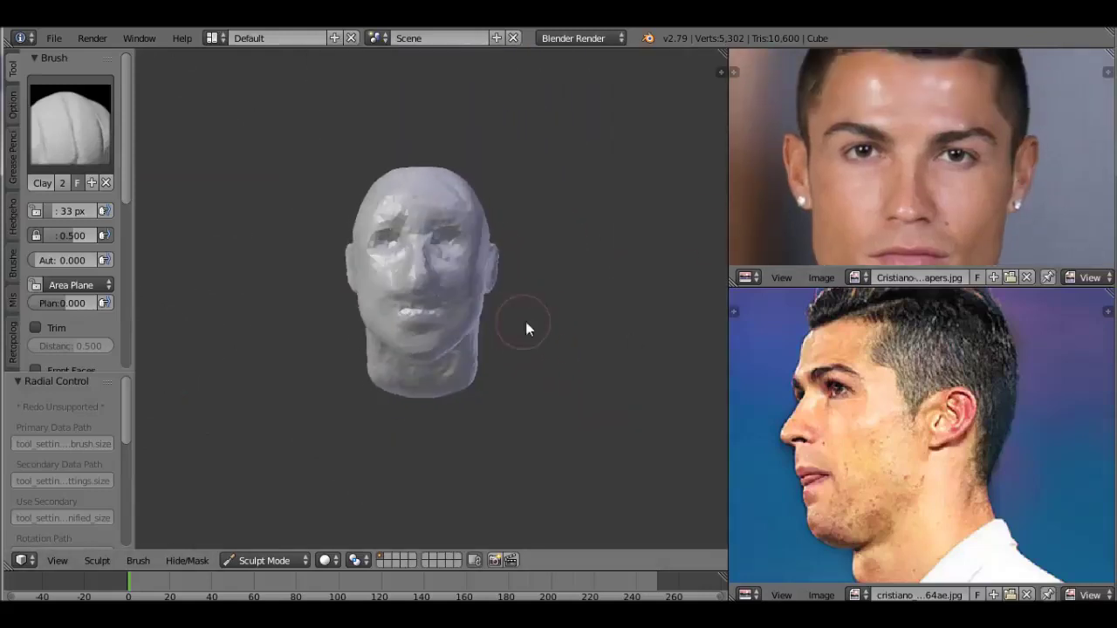
scroll(63, 320, down, 8)
drag(70, 232, 39, 232)
scroll(439, 282, up, 3)
middle_drag(440, 282, 388, 256)
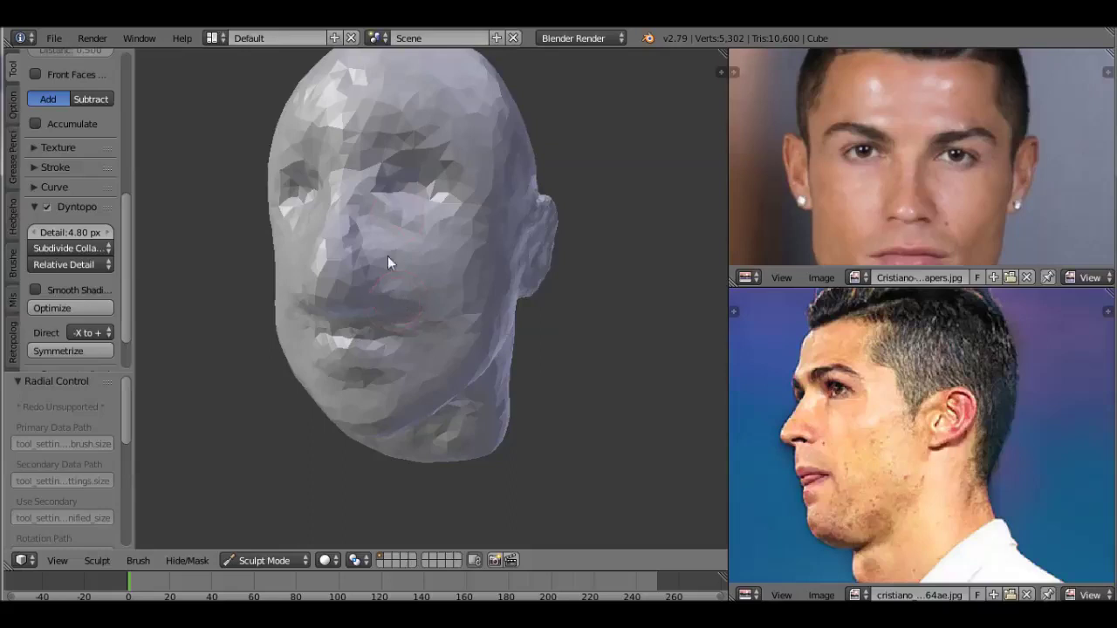
Add clay strokes across the face, building up around the nose and eyes.
mouse_move(404, 273)
mouse_down()
mouse_move(399, 299)
mouse_move(437, 274)
mouse_up()
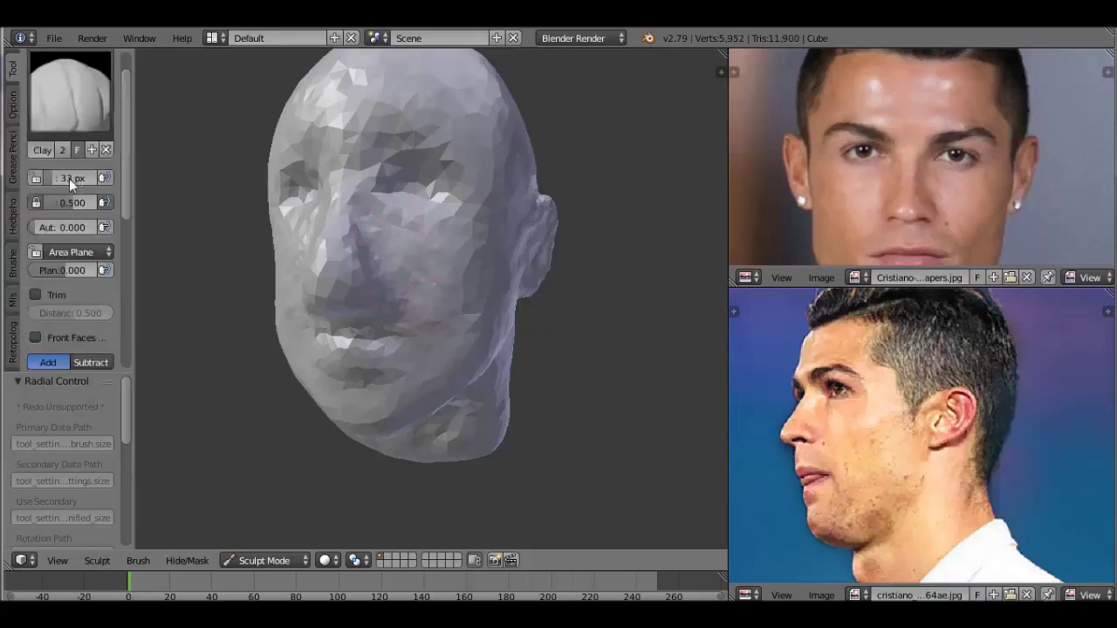
scroll(70, 210, up, 10)
middle_drag(485, 249, 484, 224)
mouse_move(402, 213)
mouse_down()
mouse_move(340, 207)
mouse_move(509, 223)
mouse_up()
middle_drag(509, 222, 486, 306)
mouse_move(424, 236)
mouse_down()
mouse_move(459, 163)
mouse_move(482, 194)
mouse_up()
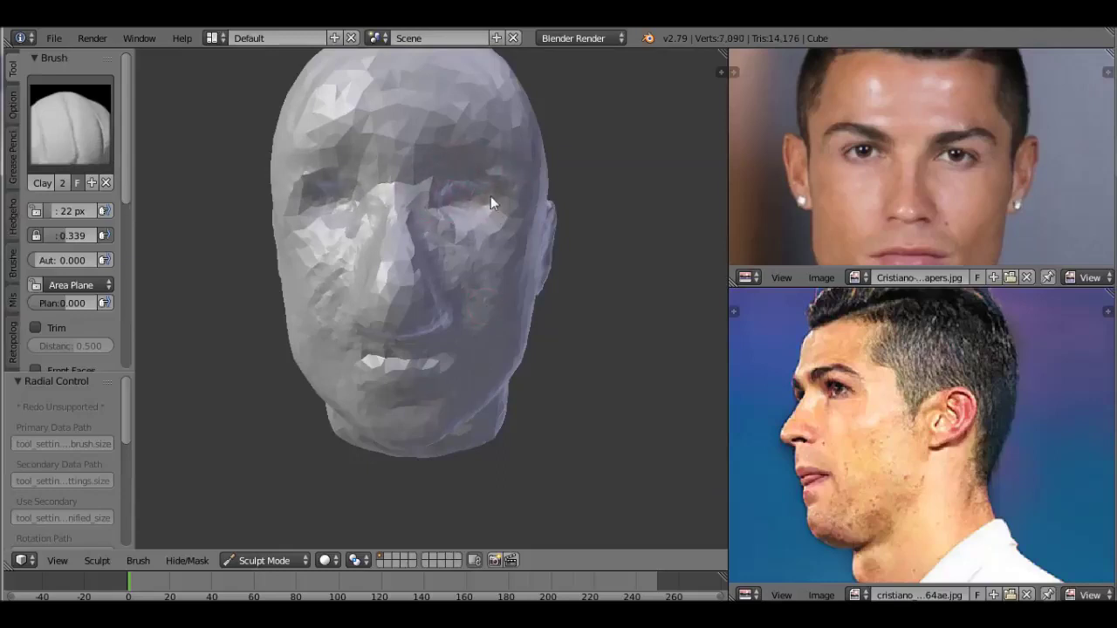
scroll(463, 205, down, 3)
middle_drag(486, 180, 480, 332)
scroll(397, 279, up, 3)
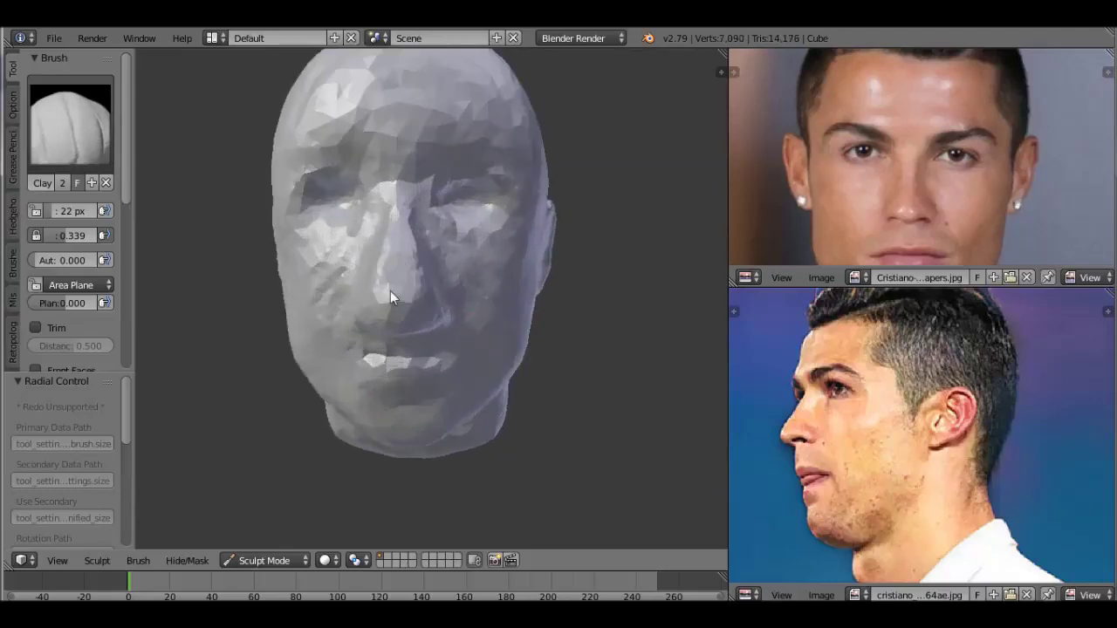
Smooth rough spots on the face with the Smooth brush at strength 0.408.
key(s)
mouse_move(401, 228)
mouse_down()
mouse_move(428, 262)
mouse_move(494, 294)
mouse_move(426, 279)
mouse_move(478, 299)
mouse_up()
middle_drag(478, 299, 338, 340)
key(shift+f)
click(355, 288)
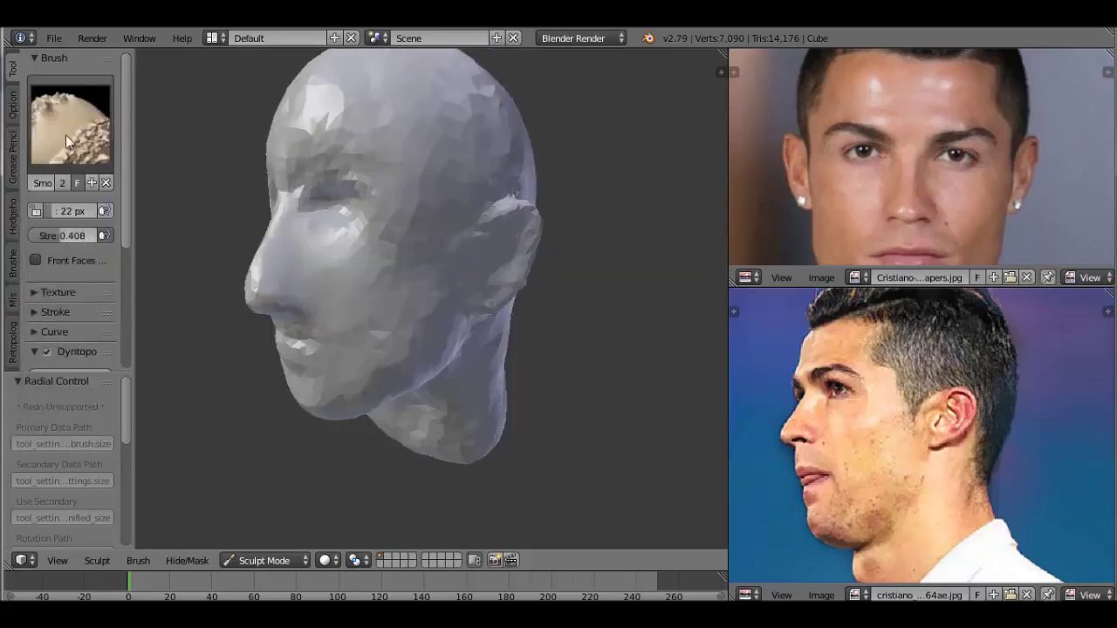
Add Clay detail to the forehead and lower face.
key(c)
middle_drag(262, 175, 402, 192)
scroll(406, 236, down, 1)
mouse_move(316, 203)
mouse_down()
mouse_move(448, 213)
mouse_move(323, 200)
mouse_up()
drag(316, 407, 447, 334)
Smooth the forehead, eye sockets, cheeks, mouth, chin, jaw and neck.
mouse_move(502, 313)
middle_down()
mouse_move(384, 329)
mouse_move(480, 325)
middle_up()
mouse_move(480, 324)
shift+mouse_down()
mouse_move(354, 118)
mouse_move(342, 190)
mouse_move(415, 232)
mouse_move(446, 326)
mouse_move(497, 402)
mouse_move(394, 126)
mouse_move(377, 384)
mouse_move(494, 288)
mouse_move(337, 213)
mouse_move(379, 153)
mouse_move(470, 307)
mouse_move(491, 221)
mouse_move(369, 249)
shift+mouse_up()
scroll(408, 292, down, 3)
middle_drag(409, 291, 447, 325)
scroll(447, 325, up, 3)
mouse_move(447, 330)
shift+mouse_down()
mouse_move(389, 282)
mouse_move(427, 349)
mouse_move(471, 364)
mouse_move(389, 417)
mouse_move(466, 401)
shift+mouse_up()
middle_drag(466, 401, 340, 461)
mouse_move(338, 455)
shift+mouse_down()
mouse_move(443, 389)
mouse_move(364, 240)
mouse_move(396, 270)
mouse_move(474, 398)
shift+mouse_up()
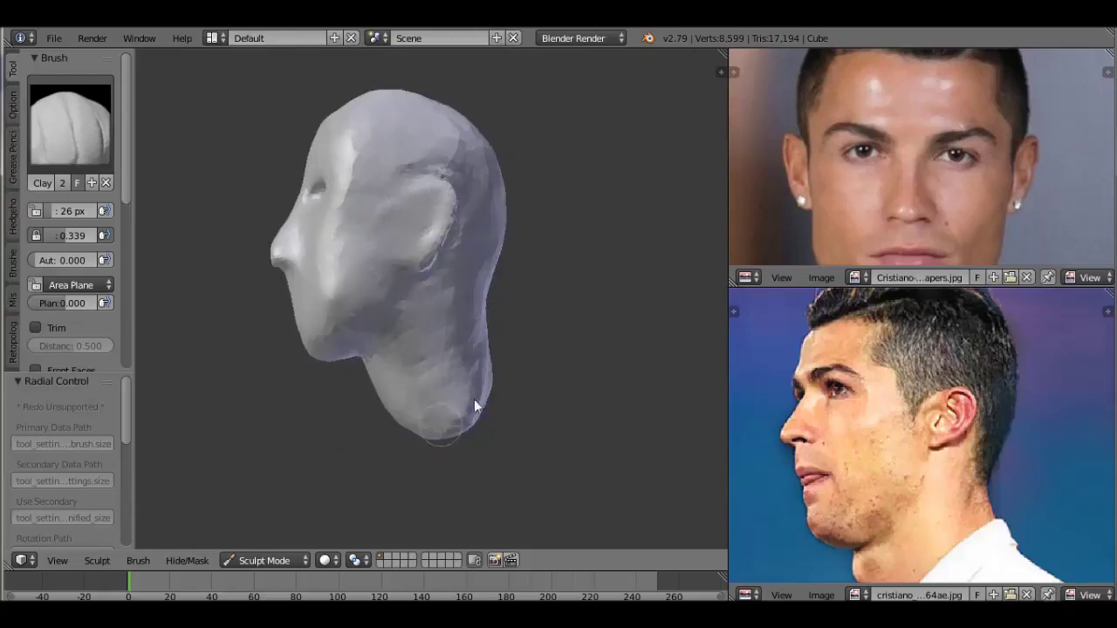
Smooth the back and lower half of the head.
scroll(468, 330, down, 3)
scroll(452, 421, up, 3)
mouse_move(452, 421)
middle_down()
mouse_move(431, 280)
mouse_move(459, 316)
mouse_move(355, 269)
middle_up()
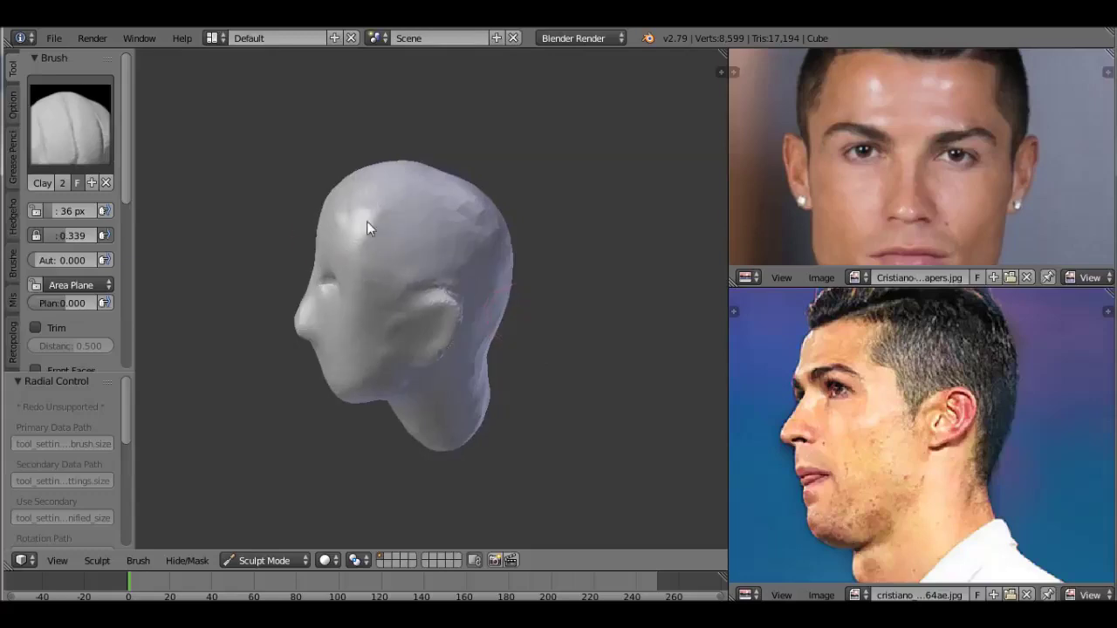
middle_drag(502, 244, 353, 266)
mouse_move(352, 263)
mouse_down()
mouse_move(443, 383)
mouse_move(488, 510)
mouse_move(407, 444)
mouse_move(496, 529)
mouse_up()
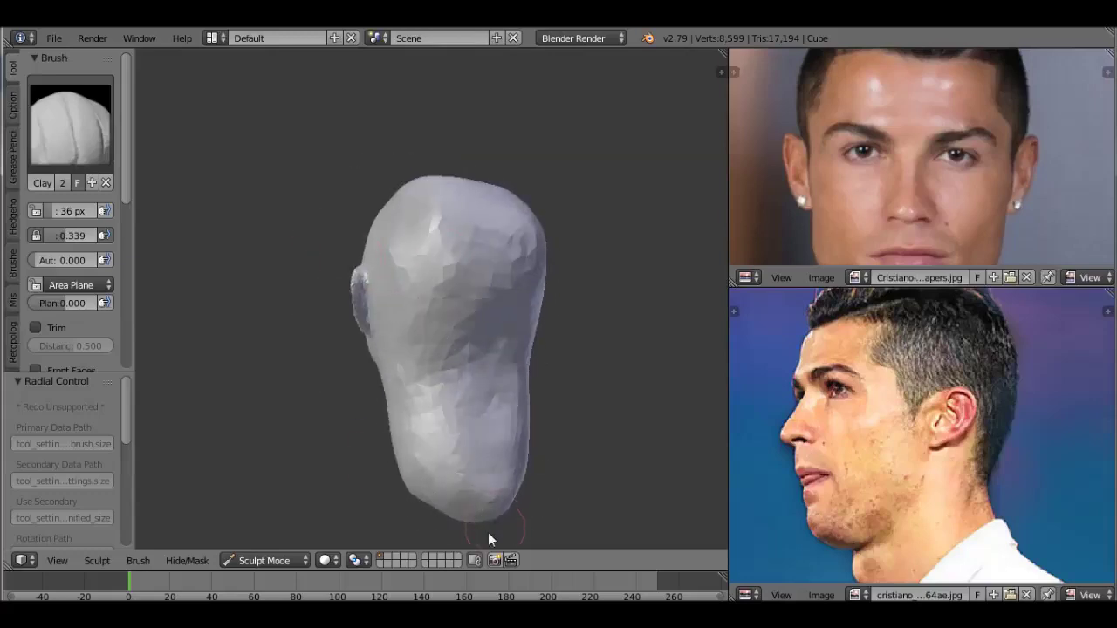
middle_drag(496, 529, 563, 436)
Enlarge the front-facing reference photo in the top image editor.
scroll(498, 411, up, 2)
scroll(549, 419, up, 2)
scroll(525, 395, up, 2)
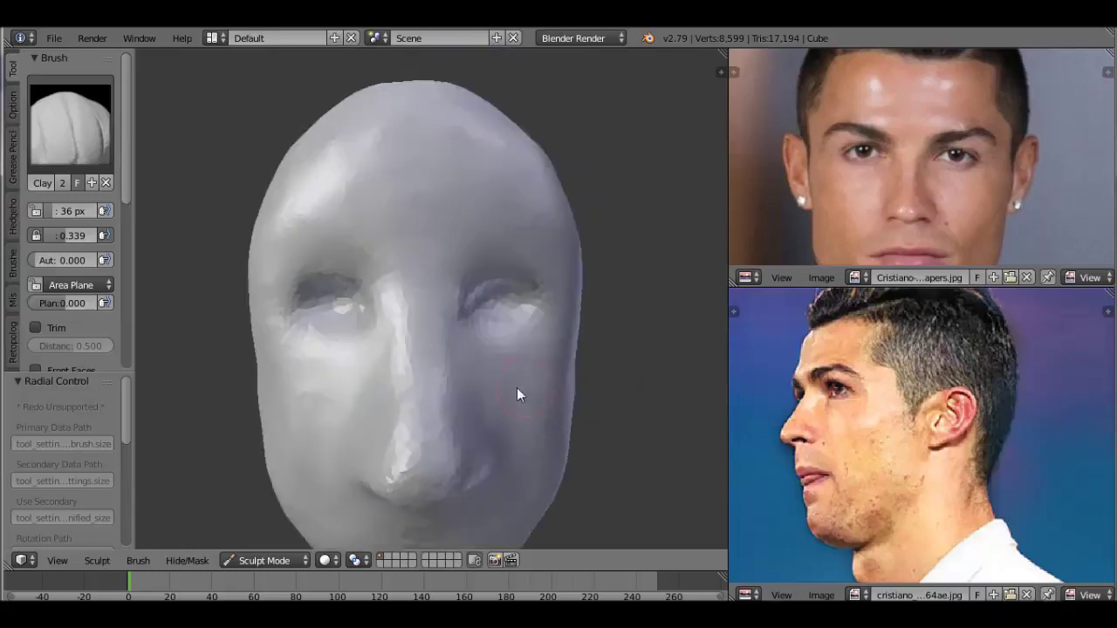
scroll(525, 388, down, 3)
middle_drag(524, 369, 487, 424)
drag(912, 286, 914, 548)
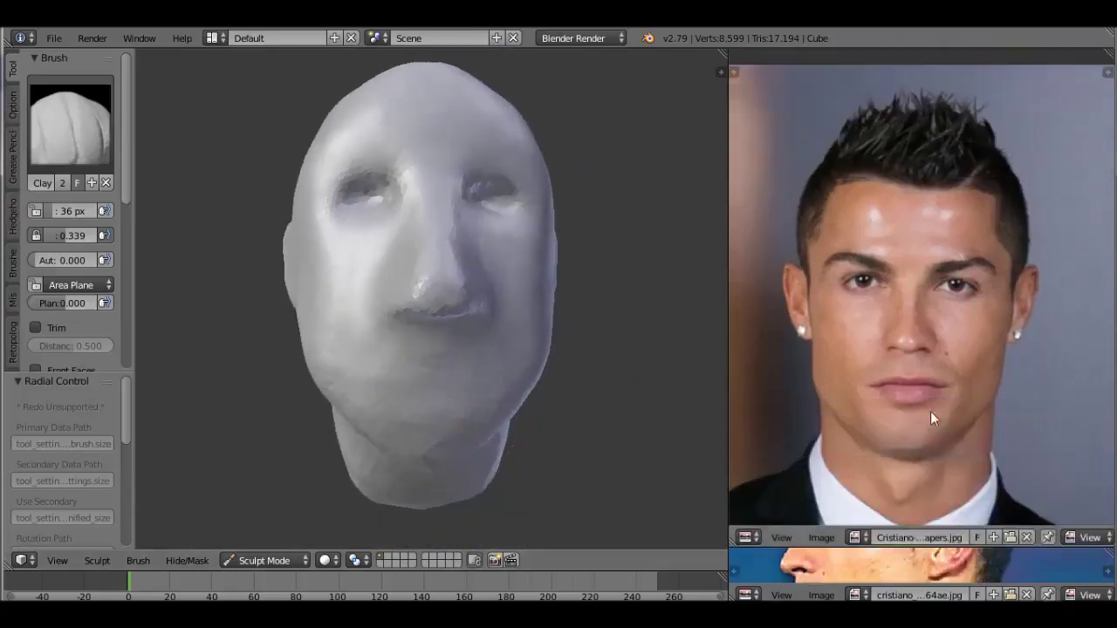
Build up the lower lip and chin with mirrored Clay strokes on the face.
scroll(509, 343, up, 3)
scroll(494, 333, down, 2)
scroll(489, 337, up, 2)
mouse_move(419, 273)
mouse_down()
mouse_move(464, 301)
mouse_move(462, 269)
mouse_move(454, 327)
mouse_move(422, 299)
mouse_move(494, 282)
mouse_up()
scroll(414, 304, down, 3)
scroll(494, 307, up, 4)
scroll(495, 307, up, 3)
mouse_move(472, 212)
mouse_down()
mouse_move(480, 136)
mouse_move(464, 196)
mouse_up()
At strength 0.857, deepen the brow and eye sockets and build up the nose ridge.
drag(53, 236, 87, 236)
mouse_move(454, 135)
mouse_down()
mouse_move(432, 127)
mouse_move(450, 123)
mouse_move(523, 204)
mouse_move(451, 128)
mouse_move(471, 119)
mouse_move(443, 112)
mouse_move(477, 160)
mouse_move(456, 181)
mouse_move(446, 103)
mouse_move(501, 154)
mouse_move(440, 86)
mouse_move(466, 170)
mouse_move(427, 127)
mouse_move(494, 158)
mouse_up()
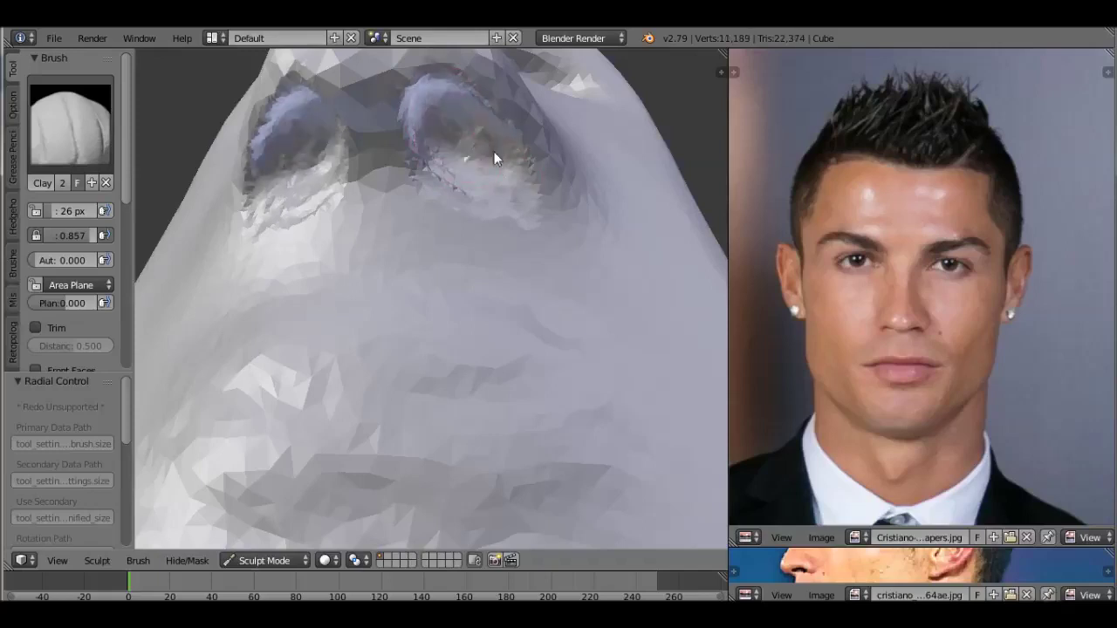
scroll(494, 152, down, 5)
mouse_move(525, 293)
middle_down()
mouse_move(387, 372)
mouse_move(468, 323)
mouse_move(376, 232)
middle_up()
drag(375, 232, 379, 306)
mouse_move(447, 247)
mouse_down()
mouse_move(394, 342)
mouse_move(349, 182)
mouse_move(388, 383)
mouse_move(337, 344)
mouse_move(357, 279)
mouse_move(346, 174)
mouse_move(384, 160)
mouse_move(377, 343)
mouse_move(425, 266)
mouse_move(420, 253)
mouse_up()
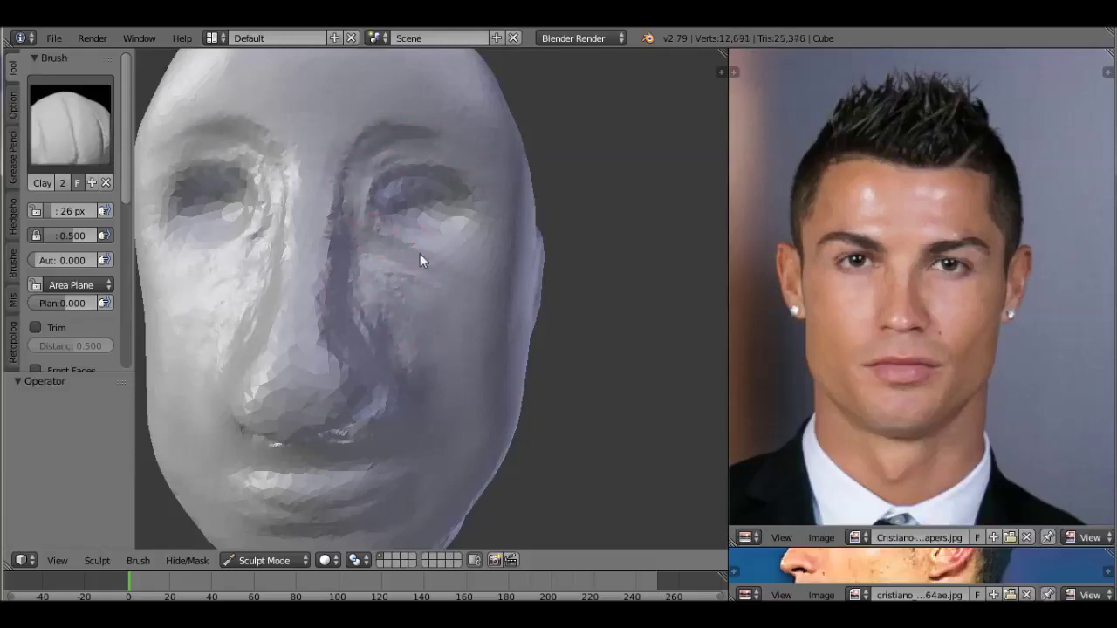
Reshape the nose tip and mouth with a 24 px Clay brush.
scroll(584, 346, down, 3)
middle_drag(583, 346, 429, 278)
key(f)
click(390, 265)
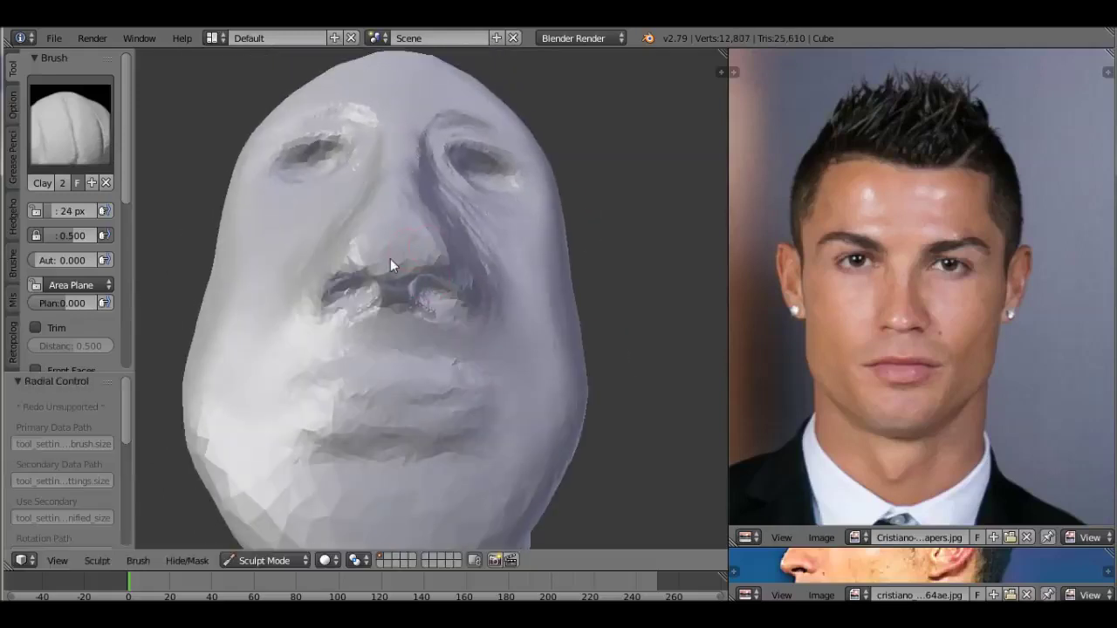
mouse_move(390, 259)
mouse_down()
mouse_move(402, 258)
mouse_move(331, 251)
mouse_move(469, 282)
mouse_move(468, 309)
mouse_up()
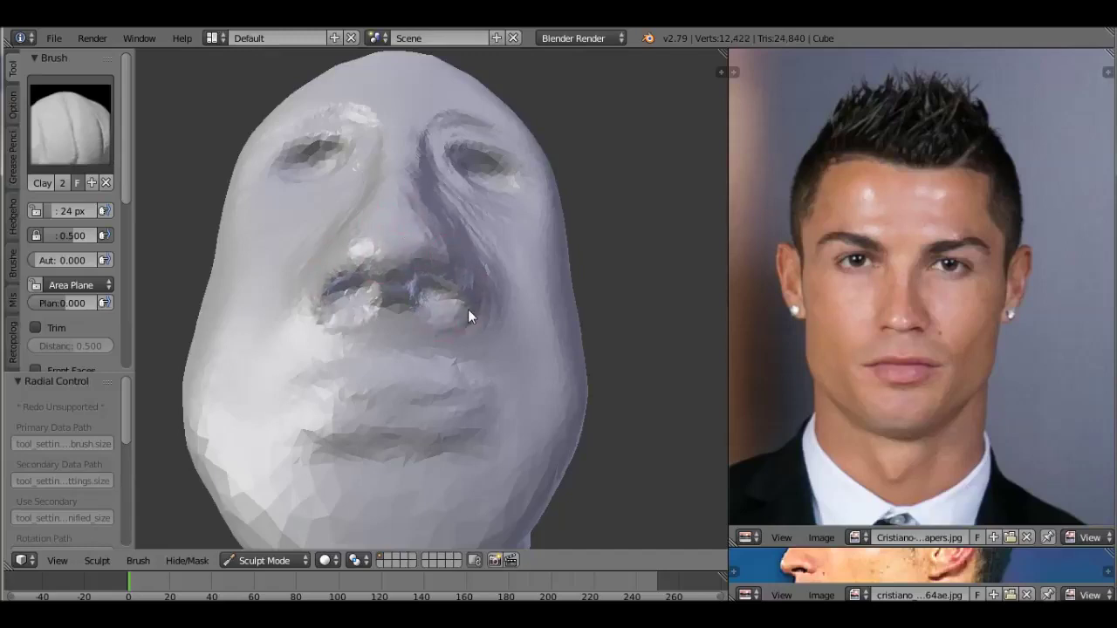
Sculpt the brow ridges and forehead detail, shrinking the brush to 19 px.
middle_drag(468, 309, 457, 402)
scroll(505, 214, down, 3)
middle_drag(505, 214, 495, 288)
scroll(495, 289, up, 3)
mouse_move(460, 308)
mouse_down()
mouse_move(484, 305)
mouse_move(421, 335)
mouse_move(408, 305)
mouse_up()
key(f)
mouse_move(414, 240)
mouse_down()
mouse_move(451, 242)
mouse_move(410, 235)
mouse_up()
Pull the forehead top with a 175 px Grab brush, then resize it to 113 px.
click(70, 122)
click(550, 241)
key(f)
click(594, 239)
drag(496, 190, 423, 166)
key(f)
click(545, 228)
Grab-reshape the left side of the head, then shrink the brush to 73 px.
mouse_move(545, 228)
mouse_down()
mouse_move(499, 187)
mouse_move(540, 238)
mouse_up()
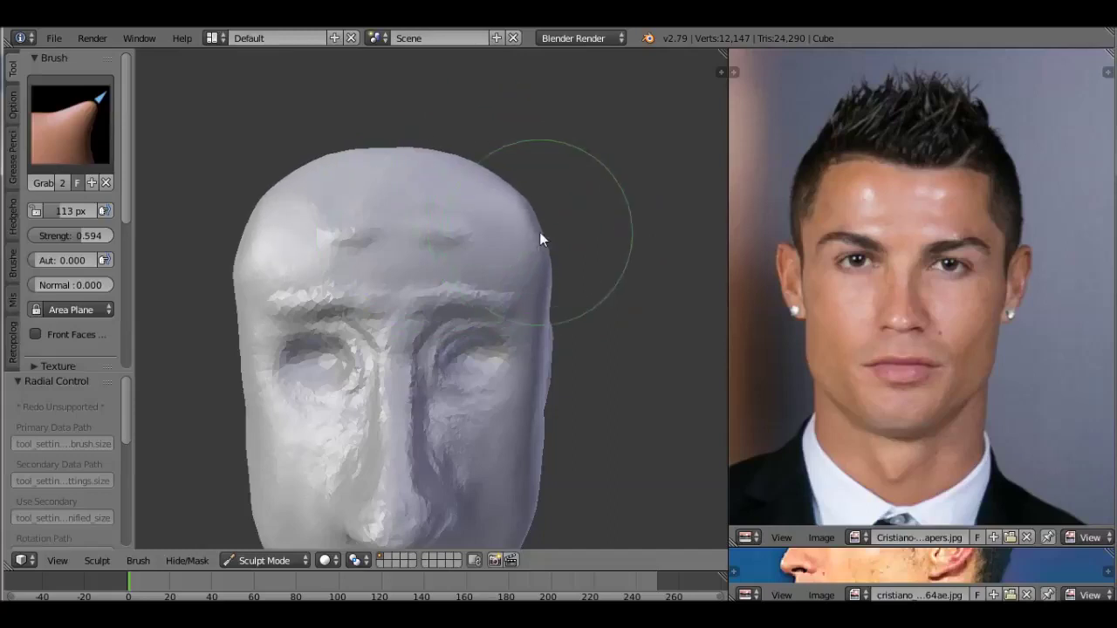
mouse_move(553, 249)
middle_down()
mouse_move(479, 250)
mouse_move(586, 299)
mouse_move(542, 273)
mouse_move(550, 261)
mouse_move(579, 349)
mouse_move(518, 401)
mouse_move(573, 350)
mouse_move(570, 293)
mouse_move(468, 280)
middle_up()
key(f)
click(573, 350)
Enlarge the side profile reference photo and compare the cheek and ear against it.
scroll(570, 293, down, 3)
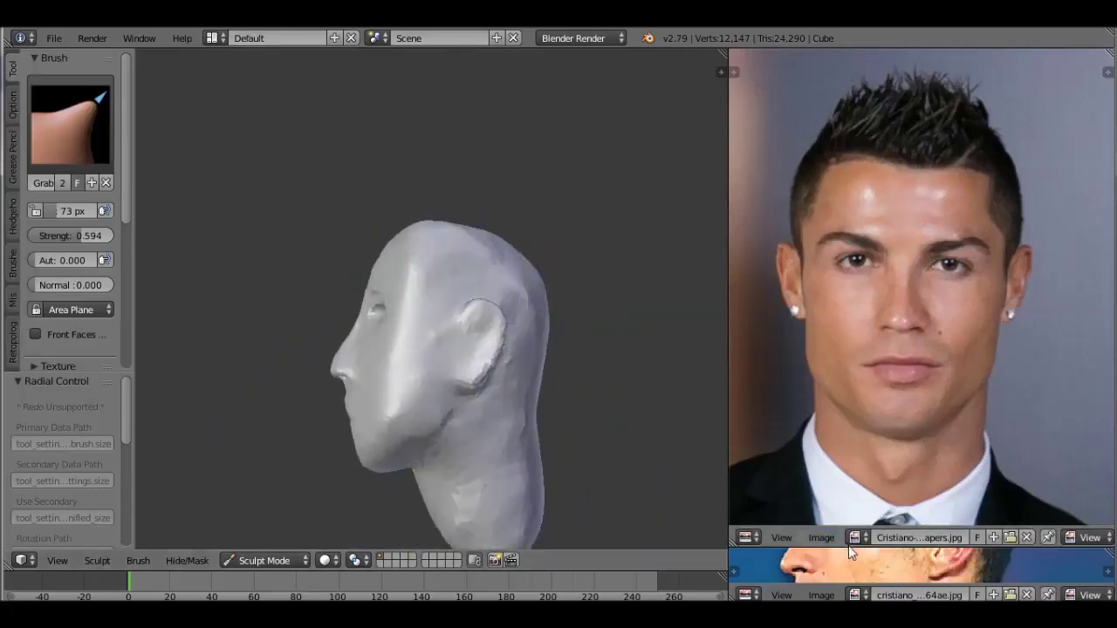
drag(851, 550, 851, 122)
scroll(538, 361, up, 2)
scroll(537, 303, up, 4)
mouse_move(537, 303)
middle_down()
mouse_move(463, 271)
mouse_move(326, 288)
mouse_move(304, 317)
mouse_move(351, 322)
middle_up()
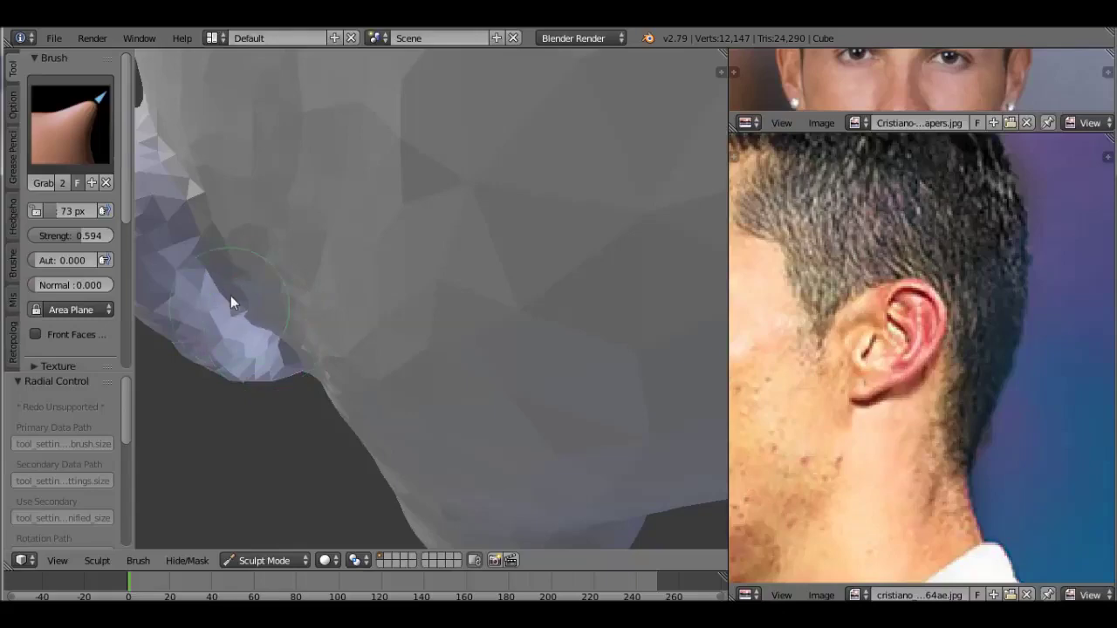
middle_drag(230, 296, 480, 208)
scroll(561, 309, up, 4)
scroll(562, 265, up, 2)
scroll(529, 283, down, 3)
Pull the ear rim outward with a 64 px Grab brush, checking it from several angles.
mouse_move(530, 283)
middle_down()
mouse_move(264, 281)
mouse_move(326, 263)
middle_up()
key(f)
click(304, 233)
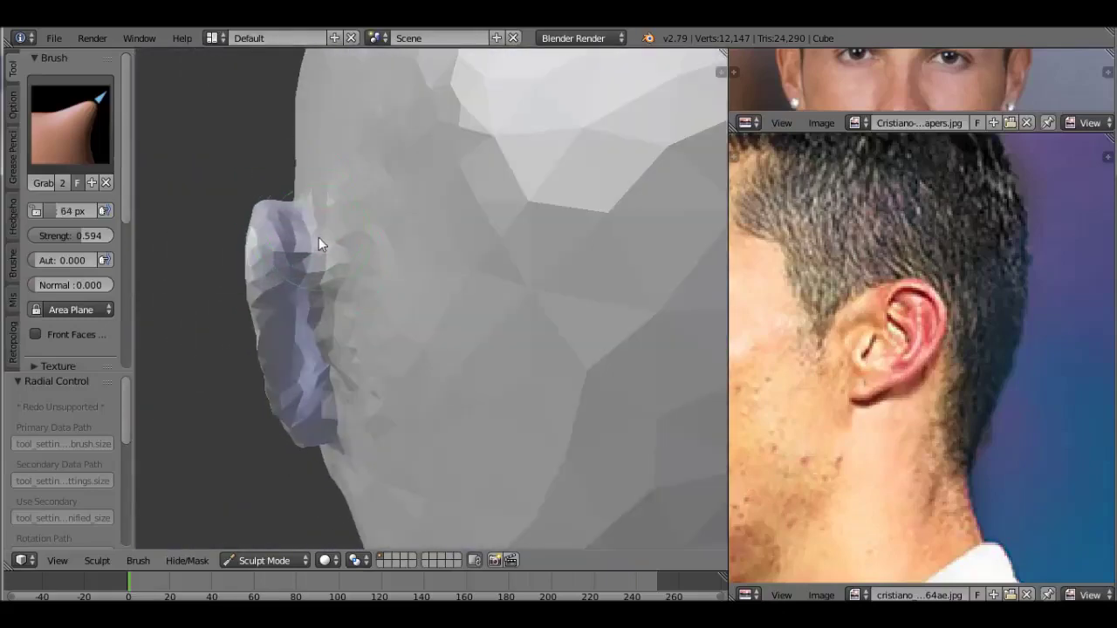
middle_drag(323, 297, 386, 211)
mouse_move(362, 340)
middle_down()
mouse_move(311, 294)
mouse_move(451, 347)
mouse_move(431, 309)
mouse_move(505, 301)
mouse_move(537, 338)
mouse_move(291, 214)
mouse_move(418, 281)
mouse_move(399, 174)
middle_up()
drag(495, 284, 503, 397)
mouse_move(504, 396)
middle_down()
mouse_move(316, 406)
mouse_move(535, 393)
mouse_move(465, 195)
middle_up()
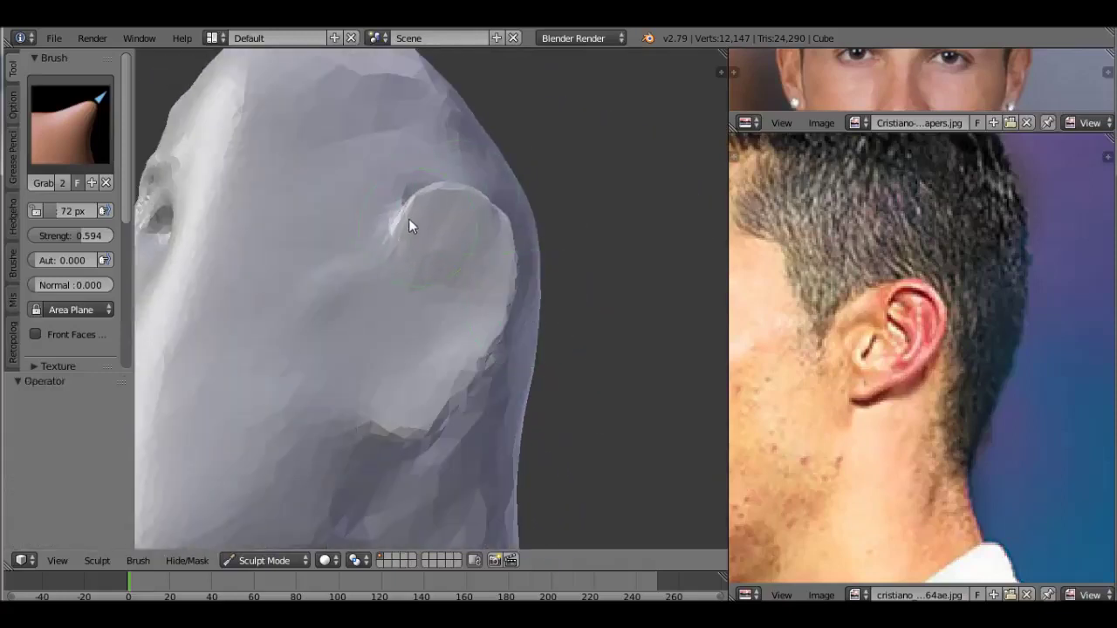
scroll(454, 394, down, 5)
mouse_move(454, 394)
middle_down()
mouse_move(279, 413)
mouse_move(436, 431)
middle_up()
scroll(414, 194, up, 1)
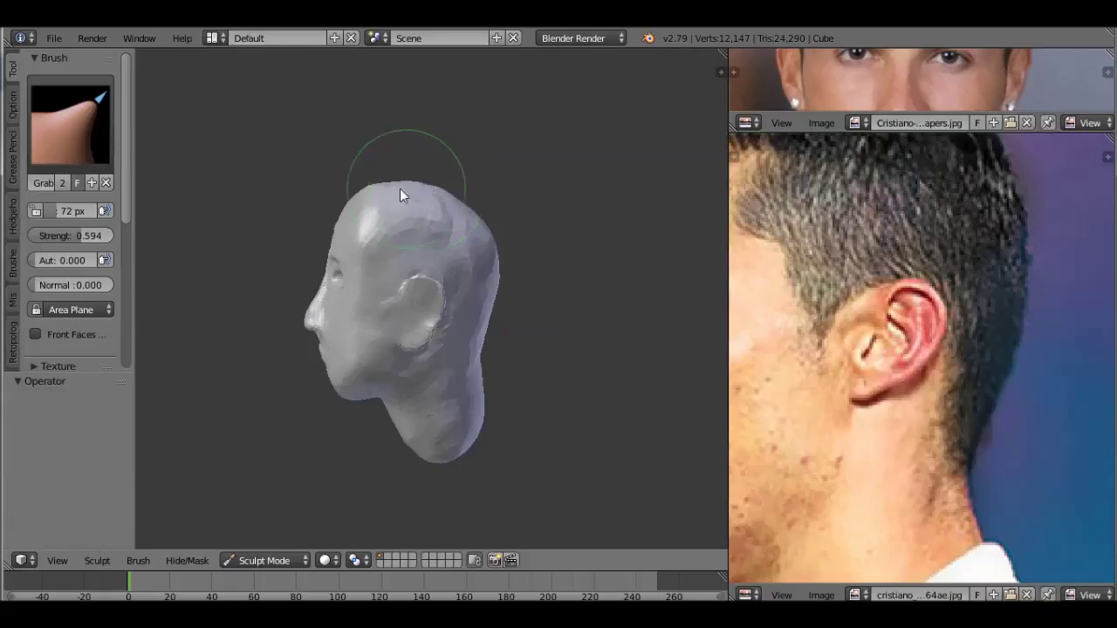
mouse_move(464, 204)
middle_down()
mouse_move(484, 265)
mouse_move(554, 165)
mouse_move(471, 254)
mouse_move(262, 283)
mouse_move(416, 353)
middle_up()
Switch to the Clay brush at 25 px radius.
key(c)
key(f)
click(254, 284)
Add clay bumps across the back and left side of the head.
drag(380, 258, 369, 269)
mouse_move(479, 204)
middle_down()
mouse_move(455, 161)
mouse_move(467, 292)
middle_up()
mouse_move(468, 296)
mouse_down()
mouse_move(424, 309)
mouse_move(472, 316)
mouse_move(461, 239)
mouse_up()
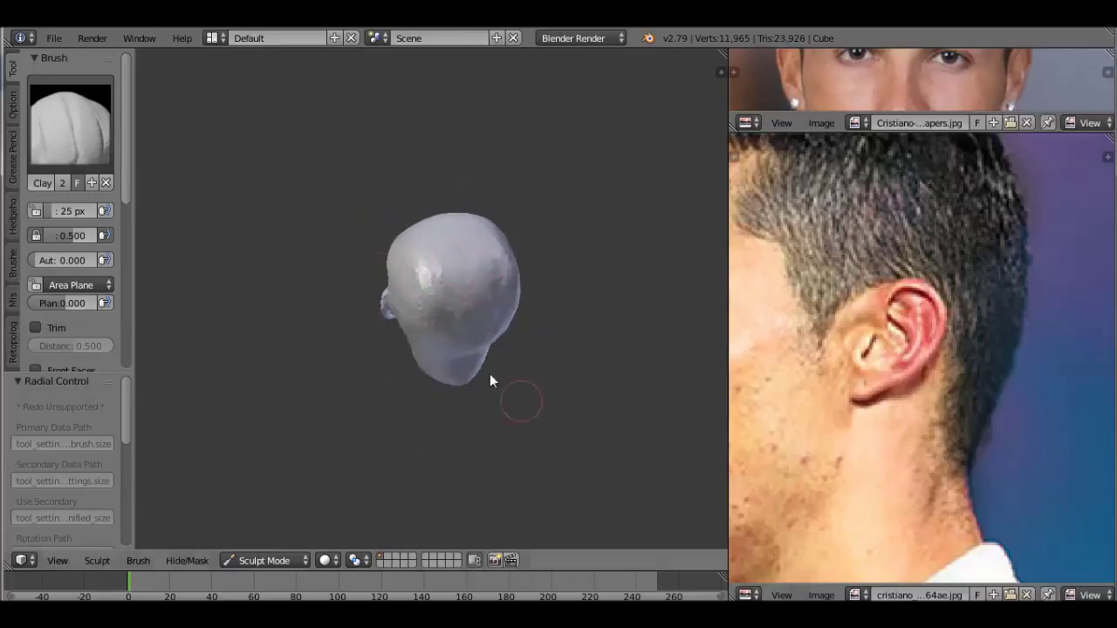
middle_drag(611, 349, 456, 274)
mouse_move(456, 274)
mouse_down()
mouse_move(451, 247)
mouse_move(478, 316)
mouse_up()
middle_drag(478, 317, 524, 336)
scroll(524, 336, up, 2)
scroll(523, 334, up, 3)
Shape the ear rim, carve its inner hollow at 19 px, and enlarge the front reference photo.
mouse_move(477, 316)
mouse_down()
mouse_move(464, 247)
mouse_move(504, 274)
mouse_move(391, 475)
mouse_move(433, 242)
mouse_move(438, 279)
mouse_move(411, 332)
mouse_up()
key(f)
click(414, 399)
mouse_move(414, 399)
mouse_down()
mouse_move(442, 401)
mouse_move(439, 327)
mouse_move(437, 369)
mouse_up()
scroll(349, 358, down, 5)
mouse_move(256, 376)
middle_down()
mouse_move(639, 360)
mouse_move(606, 321)
middle_up()
drag(888, 130, 888, 542)
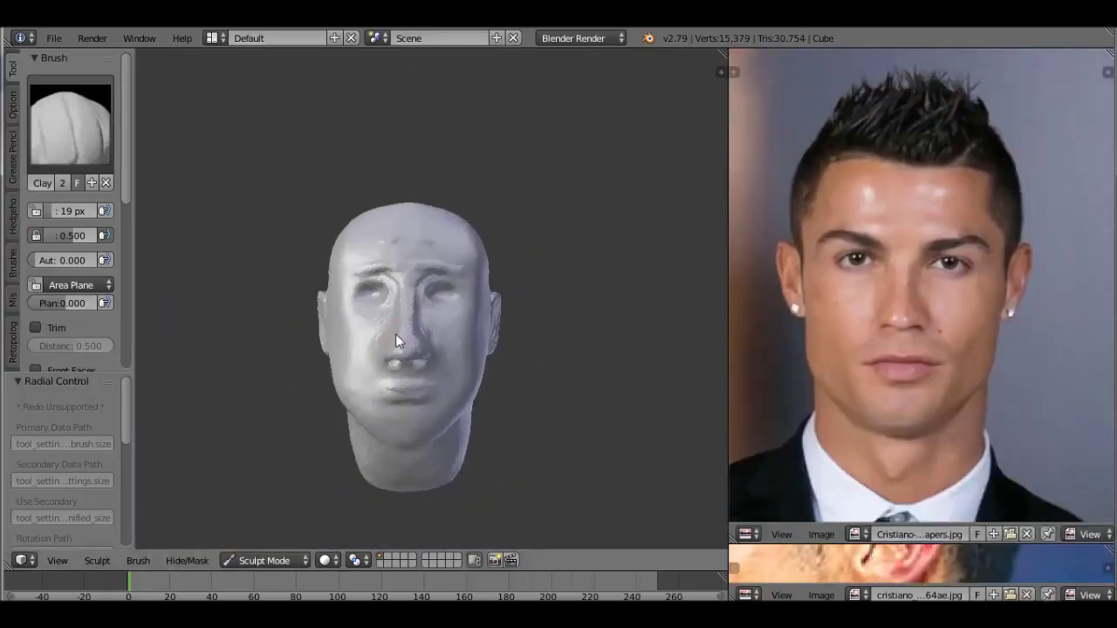
Switch to an 82 px Grab brush and line up a three-quarter left view.
key(g)
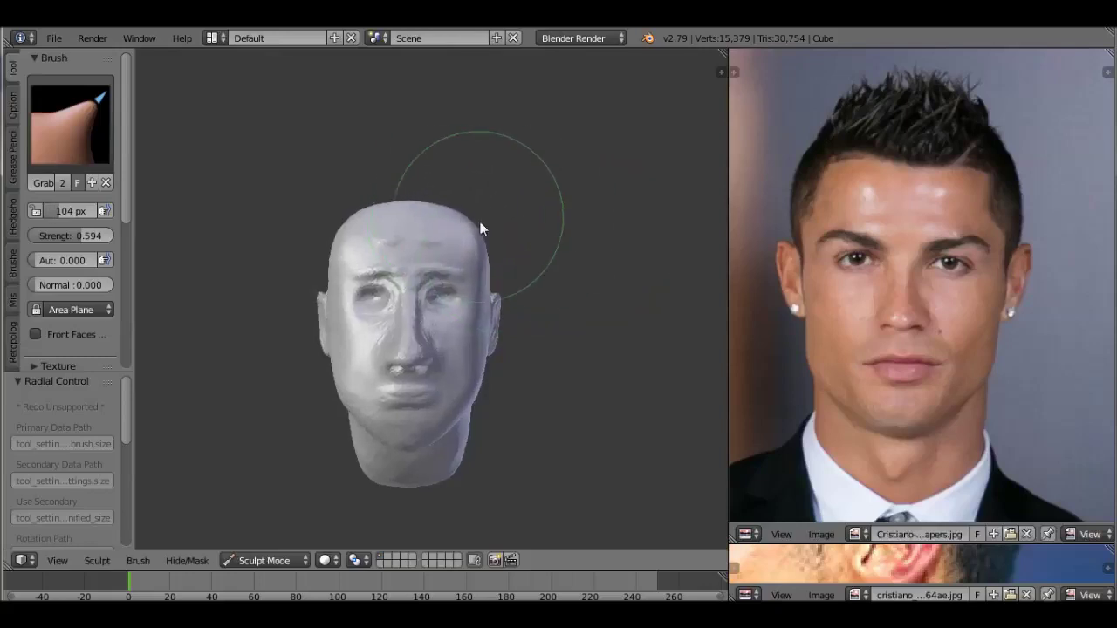
scroll(480, 229, up, 2)
key(f)
click(476, 220)
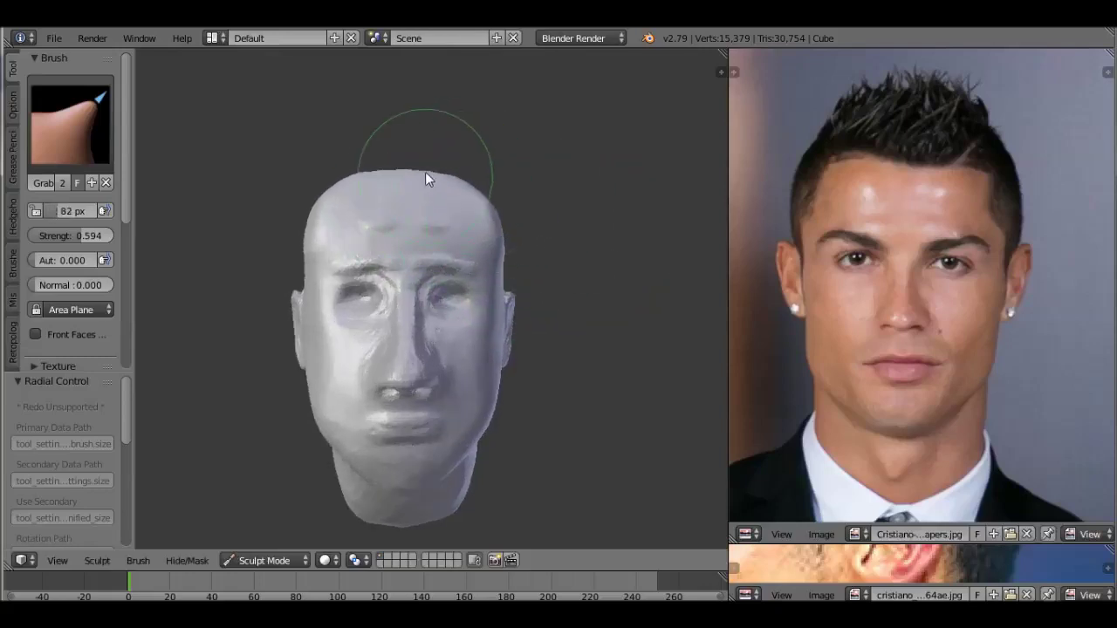
middle_drag(425, 171, 486, 256)
key(KP_1)
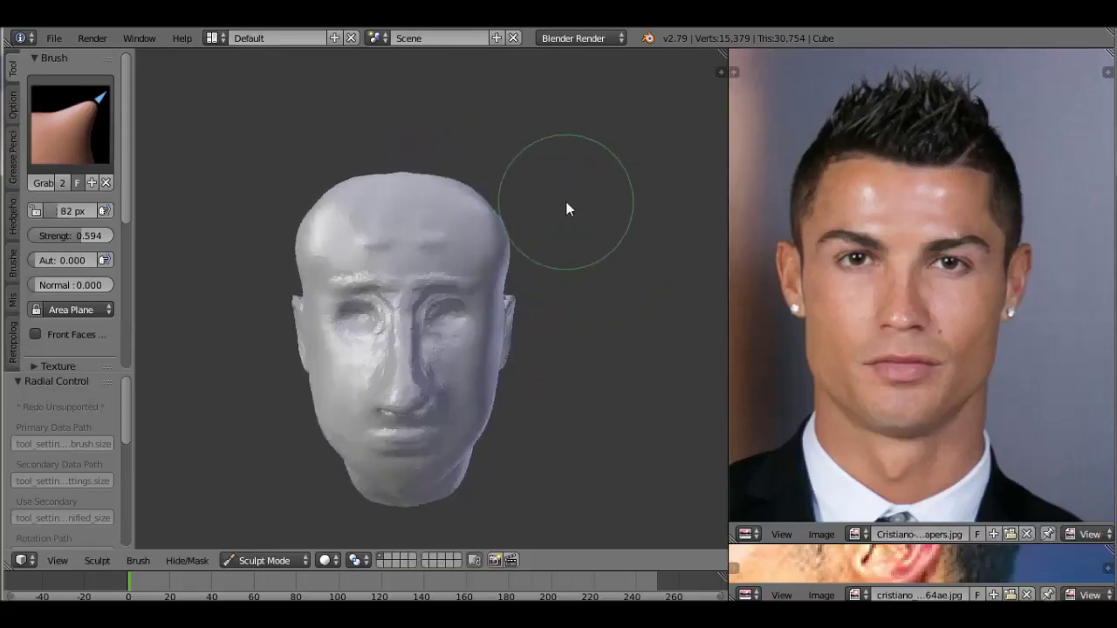
middle_drag(566, 209, 455, 216)
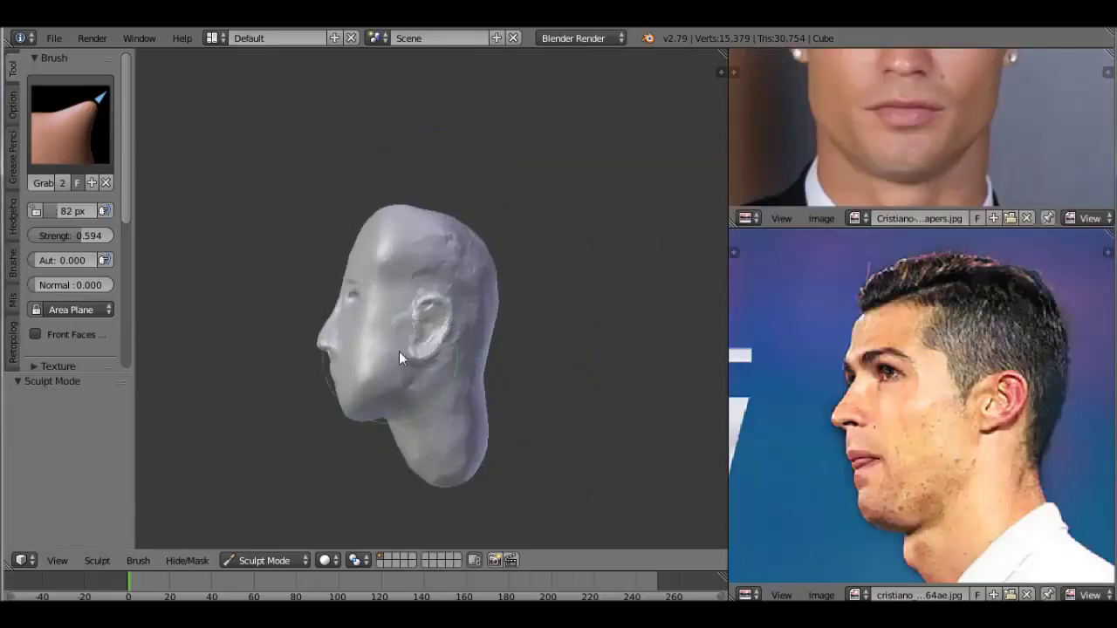
Pull the nose further out with a 69 px Grab brush.
scroll(401, 340, up, 2)
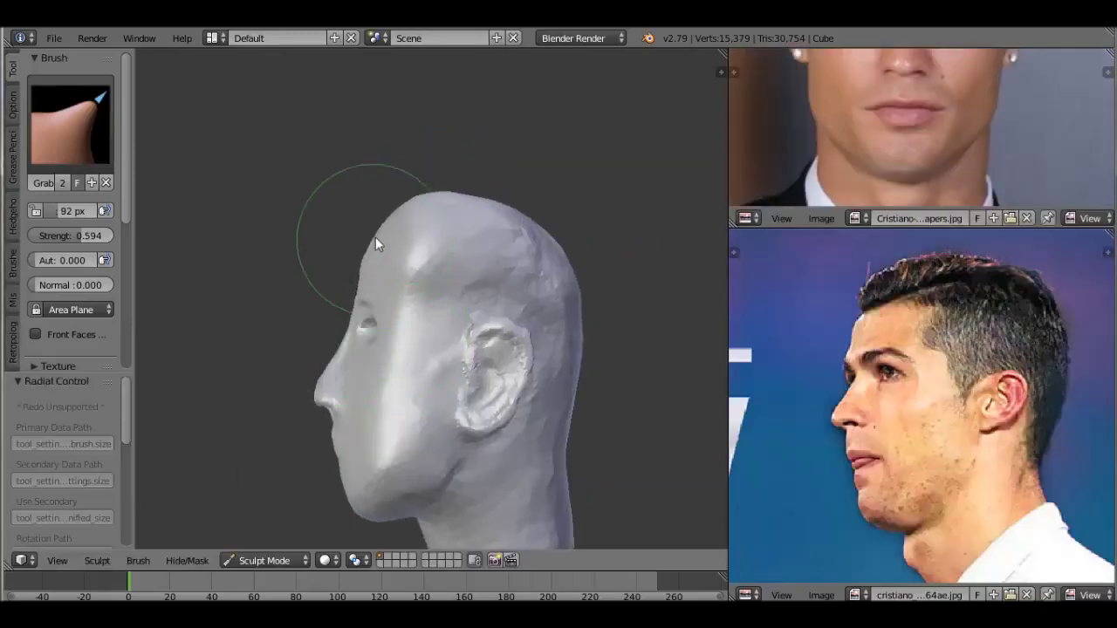
key(f)
click(355, 333)
scroll(358, 336, down, 1)
key(f)
click(344, 379)
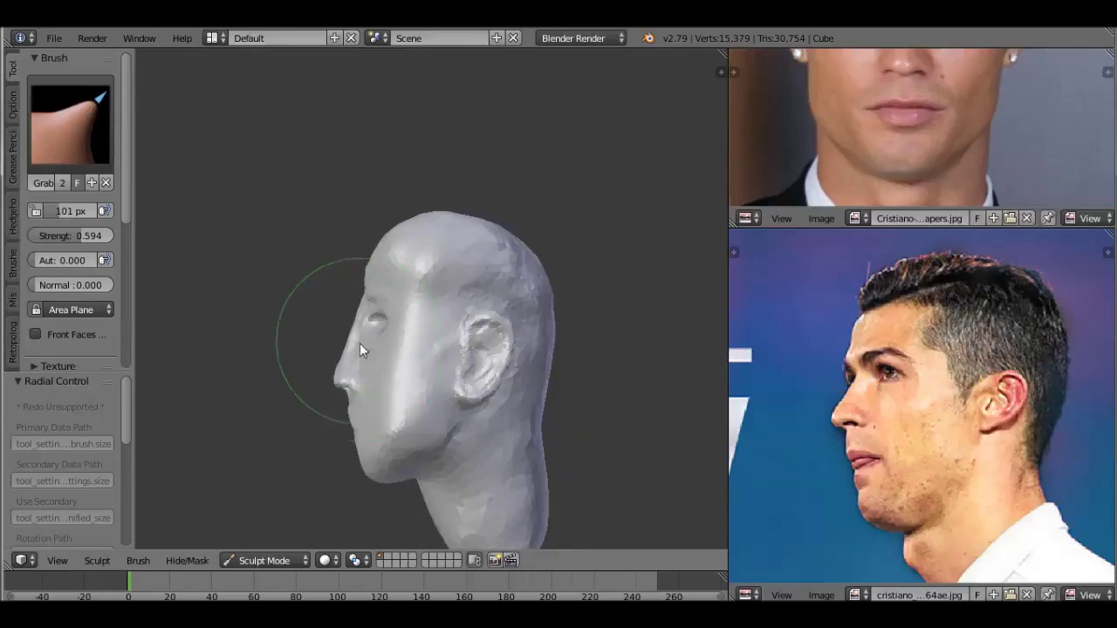
drag(344, 379, 329, 380)
Build up the brow ridge with a 27 px Clay brush.
mouse_move(329, 382)
middle_down()
mouse_move(494, 395)
mouse_move(311, 386)
middle_up()
key(f)
click(502, 258)
mouse_move(519, 319)
middle_down()
mouse_move(460, 306)
mouse_move(644, 302)
middle_up()
scroll(643, 302, up, 3)
key(c)
key(f)
click(375, 301)
mouse_move(391, 287)
mouse_down()
mouse_move(404, 205)
mouse_move(431, 265)
mouse_move(402, 321)
mouse_move(417, 221)
mouse_up()
Reshape the brow and forehead and add clay on top of the skull, ending at 29 px.
mouse_move(619, 323)
middle_down()
mouse_move(461, 372)
mouse_move(424, 282)
middle_up()
drag(424, 282, 451, 239)
mouse_move(377, 250)
middle_down()
mouse_move(451, 201)
mouse_move(502, 256)
middle_up()
key(f)
click(419, 290)
key(f)
click(481, 321)
Add small 29 px clay strokes across the skull and head surface.
middle_drag(363, 270, 493, 381)
mouse_move(474, 259)
mouse_down()
mouse_move(414, 274)
mouse_move(437, 304)
mouse_up()
middle_drag(436, 320, 373, 317)
mouse_move(373, 313)
mouse_down()
mouse_move(451, 337)
mouse_move(454, 274)
mouse_move(439, 367)
mouse_up()
mouse_move(440, 368)
middle_down()
mouse_move(259, 305)
mouse_move(224, 349)
middle_up()
Enlarge the front reference photo and deepen the eye areas on both sides.
middle_drag(876, 157, 877, 230)
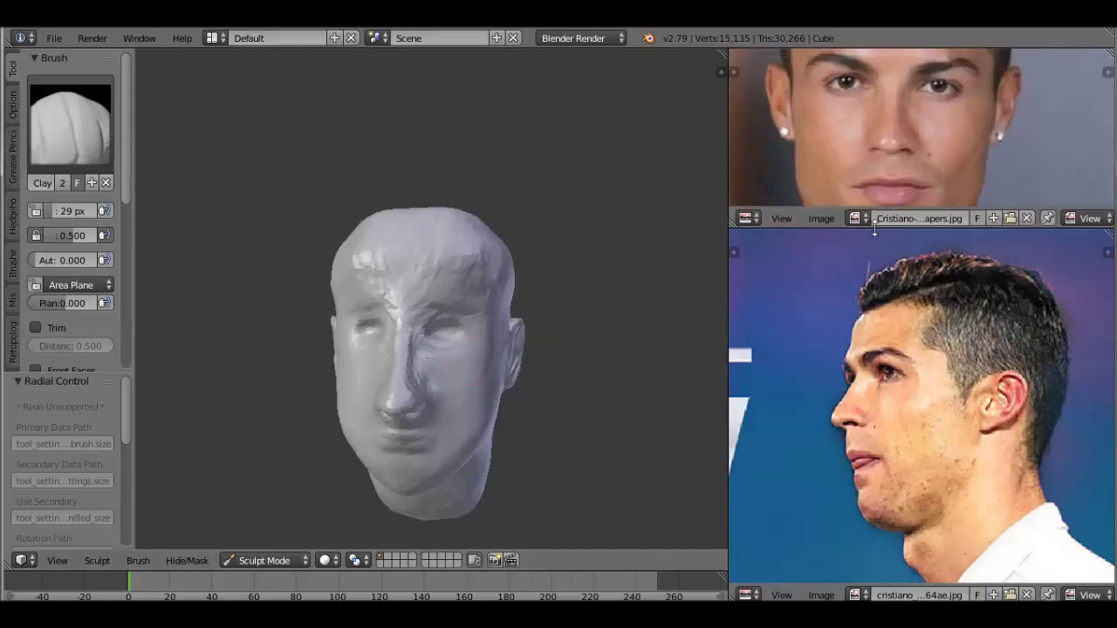
drag(875, 229, 875, 513)
scroll(560, 302, up, 2)
scroll(530, 343, up, 3)
mouse_move(442, 248)
mouse_down()
mouse_move(494, 323)
mouse_move(501, 288)
mouse_move(527, 317)
mouse_move(464, 285)
mouse_move(502, 308)
mouse_move(471, 286)
mouse_move(535, 305)
mouse_move(466, 320)
mouse_move(498, 323)
mouse_move(463, 288)
mouse_up()
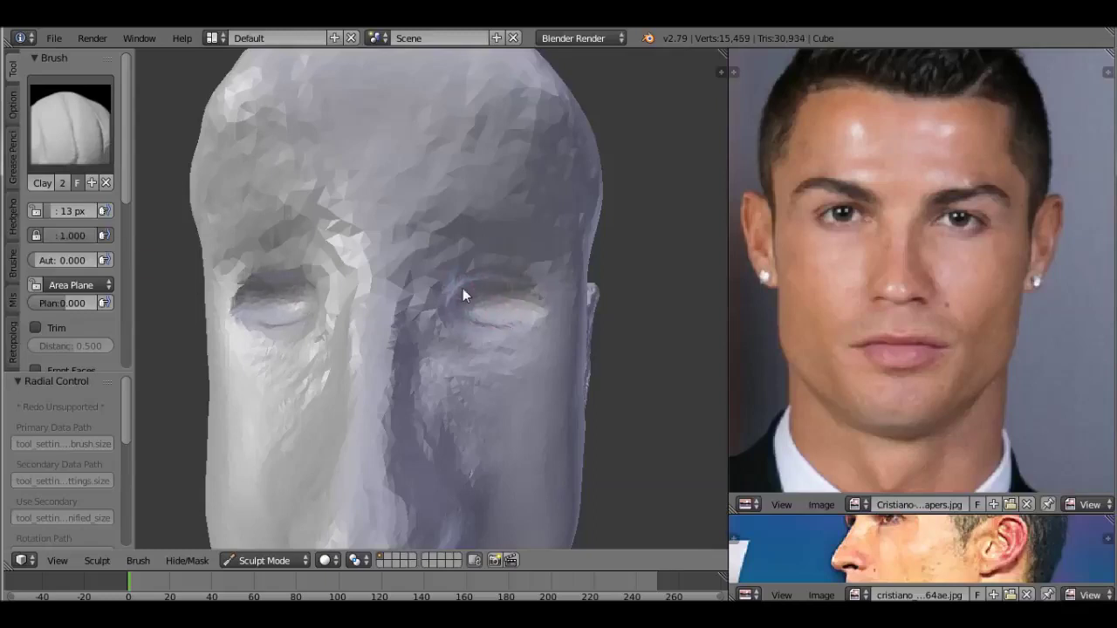
Reshape between the eyes, along the nose, and under the nose to the upper lip.
scroll(463, 289, down, 3)
mouse_move(462, 290)
middle_down()
mouse_move(421, 316)
mouse_move(437, 332)
middle_up()
key(shift+f)
scroll(444, 348, up, 2)
mouse_move(443, 347)
mouse_down()
mouse_move(403, 306)
mouse_move(434, 364)
mouse_move(428, 274)
mouse_move(446, 452)
mouse_up()
mouse_move(496, 363)
middle_down()
mouse_move(524, 344)
mouse_move(477, 307)
middle_up()
mouse_move(395, 261)
mouse_down()
mouse_move(487, 267)
mouse_move(462, 285)
mouse_move(412, 270)
mouse_up()
Build up the area under the chin with the Clay brush.
scroll(411, 269, down, 4)
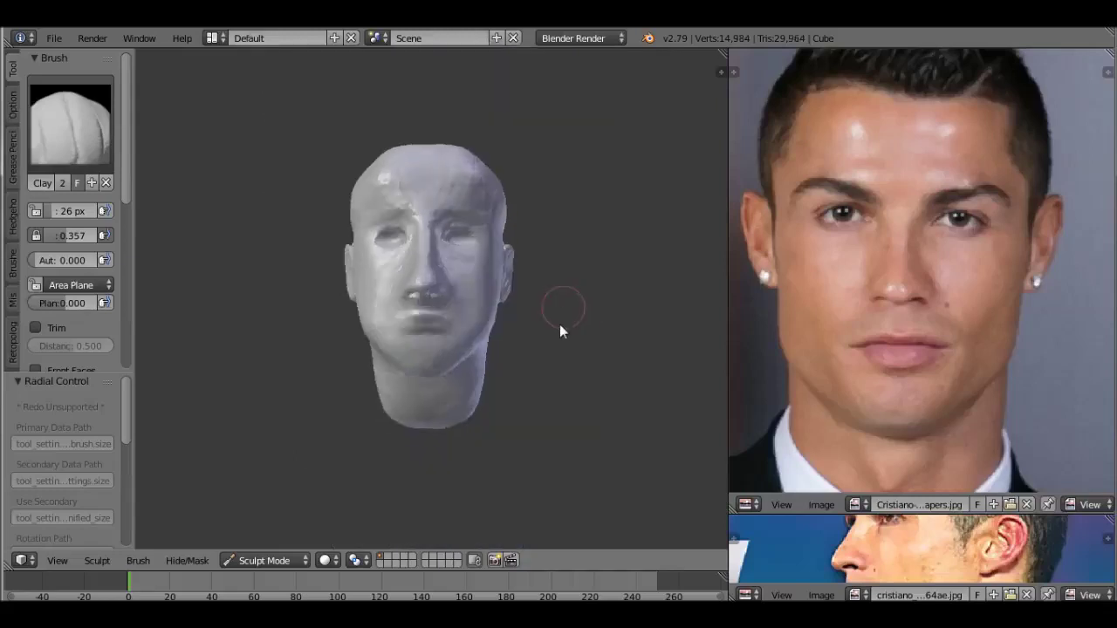
middle_drag(568, 294, 431, 215)
scroll(431, 215, up, 4)
drag(452, 264, 381, 316)
scroll(381, 316, down, 4)
middle_drag(381, 316, 457, 396)
scroll(463, 370, up, 4)
Shape the lower lip and carve lip lines with the Crease brush.
drag(463, 370, 339, 296)
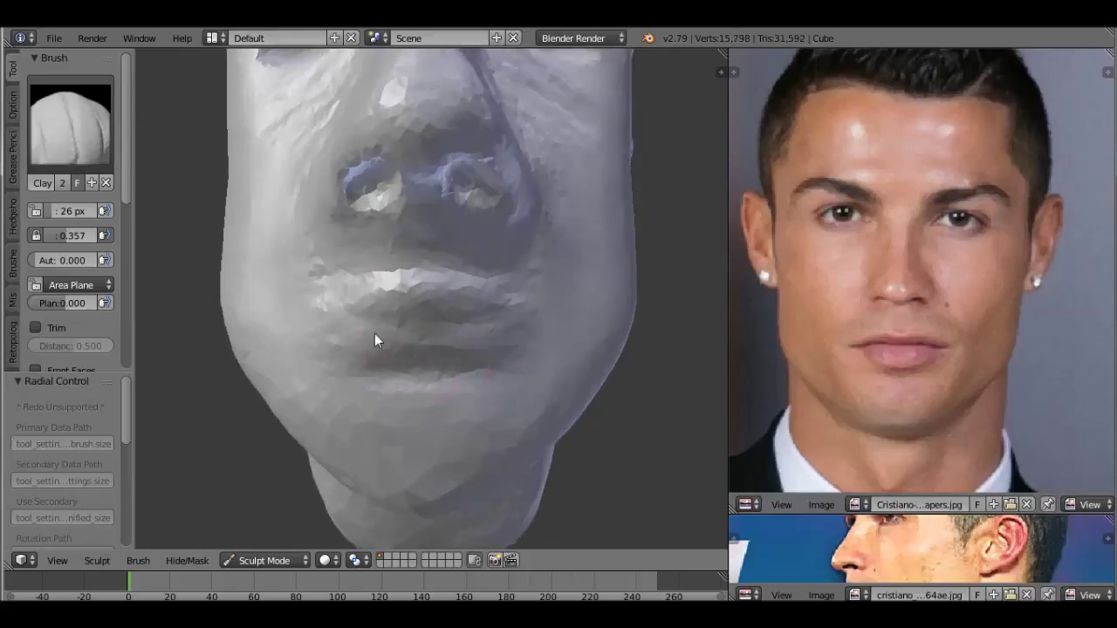
mouse_move(400, 329)
mouse_down()
mouse_move(407, 341)
mouse_move(434, 314)
mouse_up()
key(shift+c)
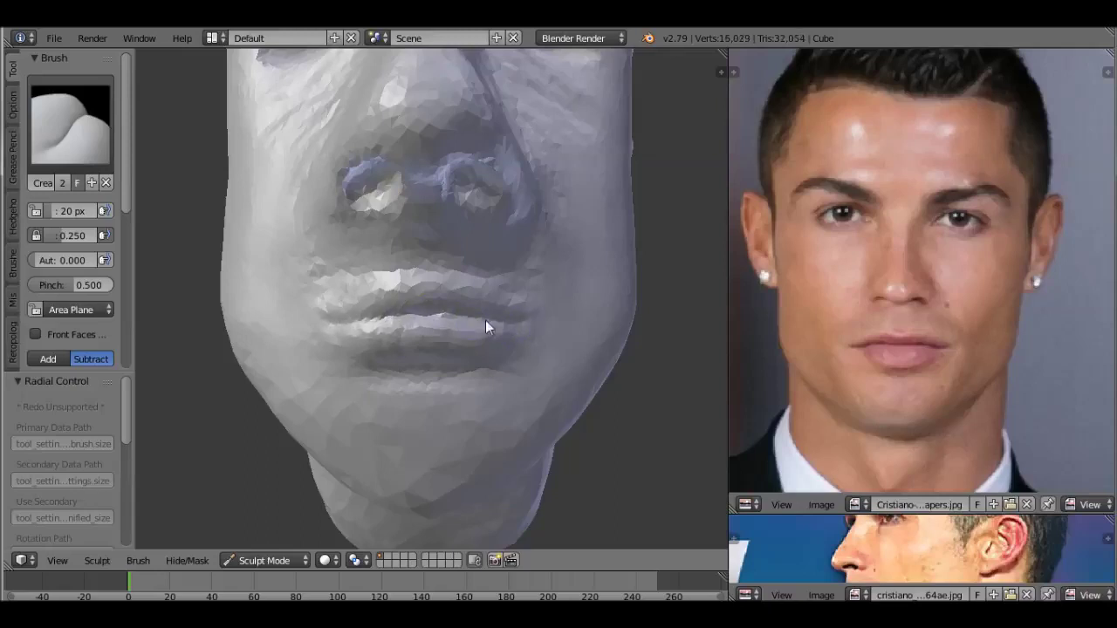
scroll(486, 321, down, 5)
mouse_move(531, 320)
middle_down()
mouse_move(392, 320)
mouse_move(489, 319)
mouse_move(466, 244)
middle_up()
key(c)
Add clay to the face front, brow ridge and forehead, then smooth the nose bridge.
drag(466, 244, 434, 281)
mouse_move(472, 185)
mouse_down()
mouse_move(487, 179)
mouse_move(467, 124)
mouse_move(477, 148)
mouse_move(436, 226)
mouse_move(519, 125)
mouse_up()
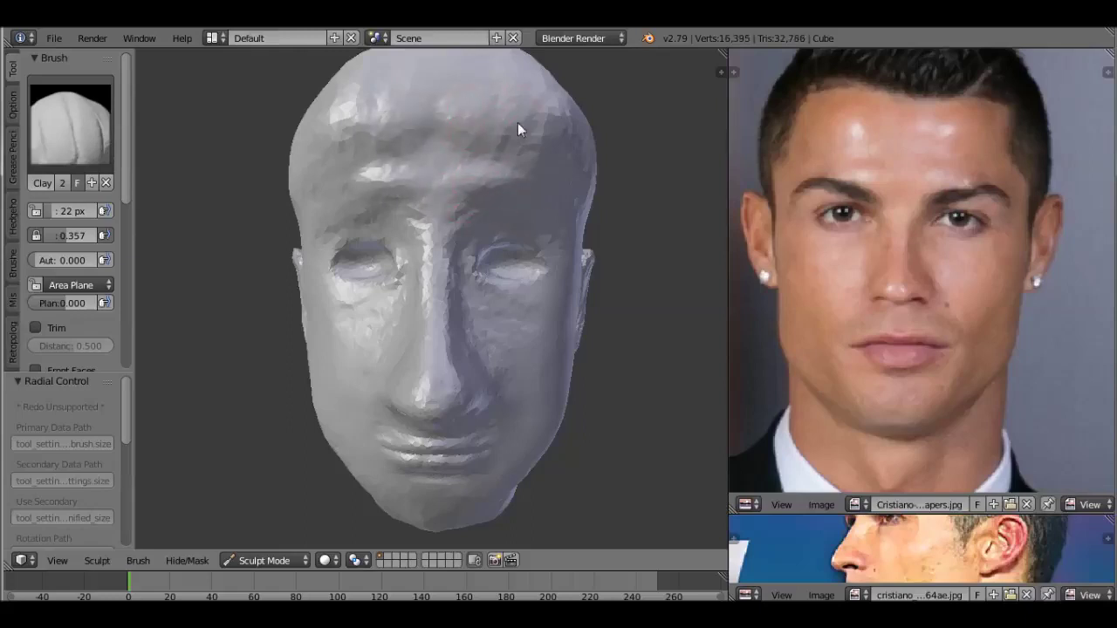
middle_drag(543, 186, 404, 212)
scroll(392, 179, up, 1)
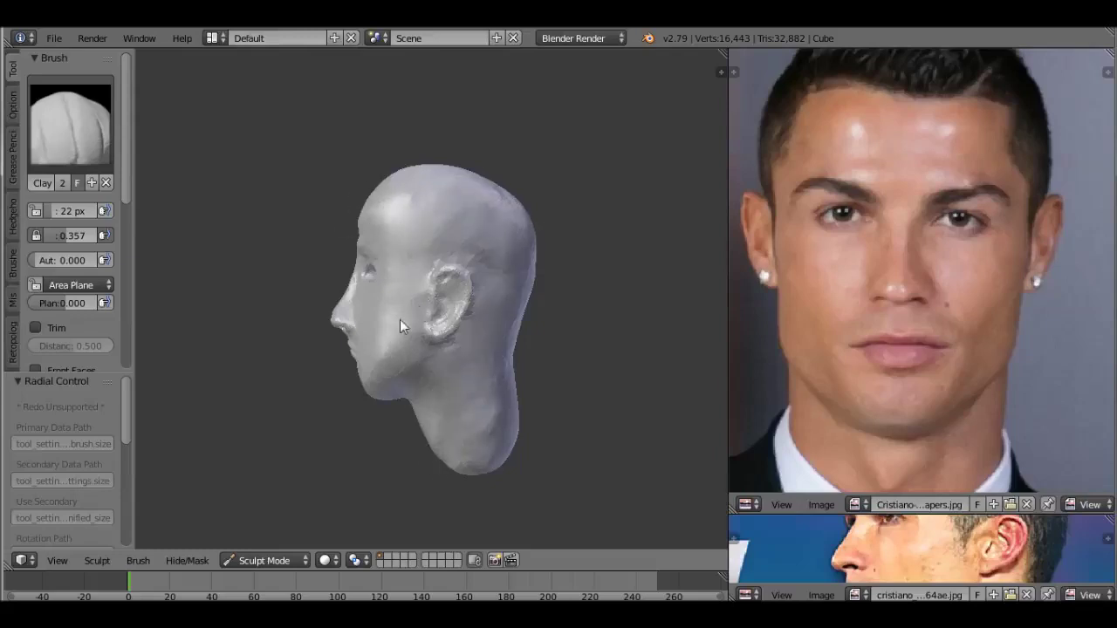
middle_drag(450, 398, 725, 342)
scroll(454, 276, up, 2)
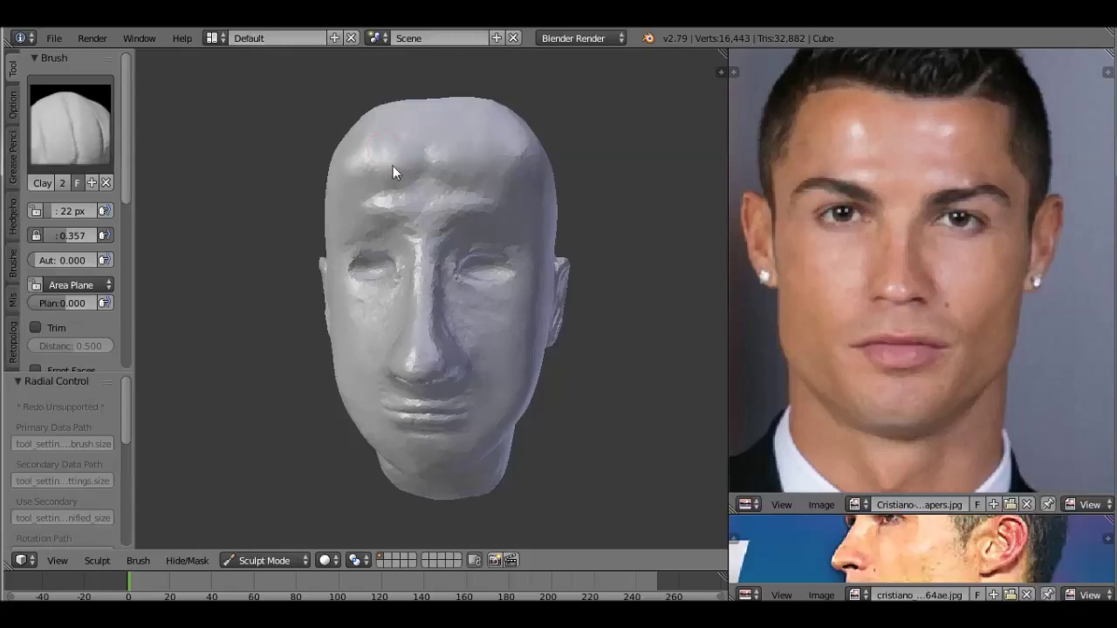
drag(455, 199, 481, 324)
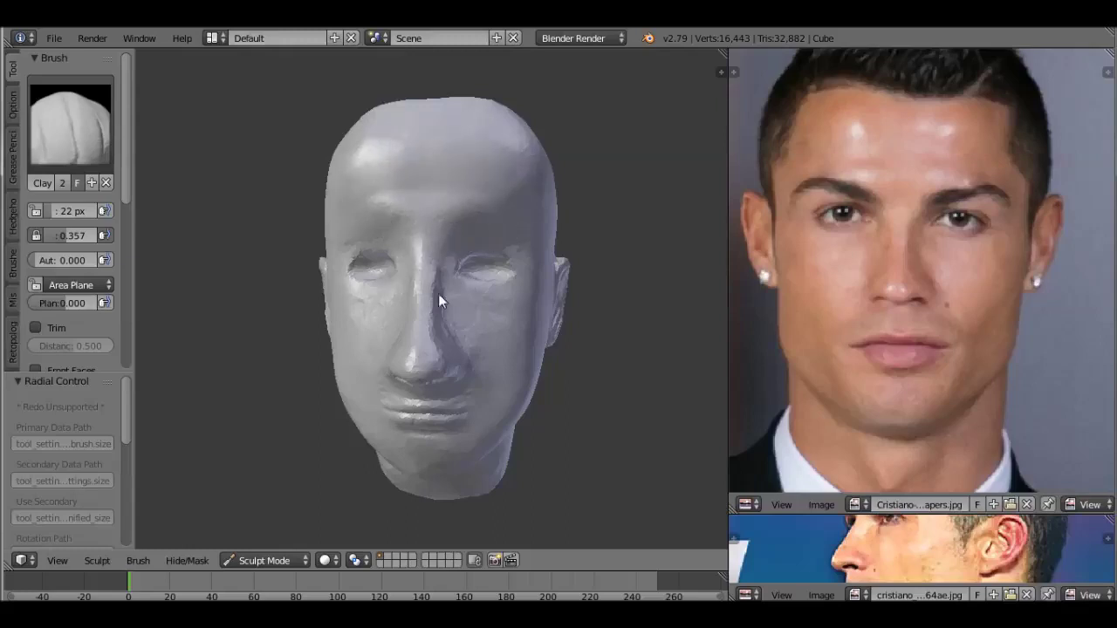
scroll(489, 218, down, 4)
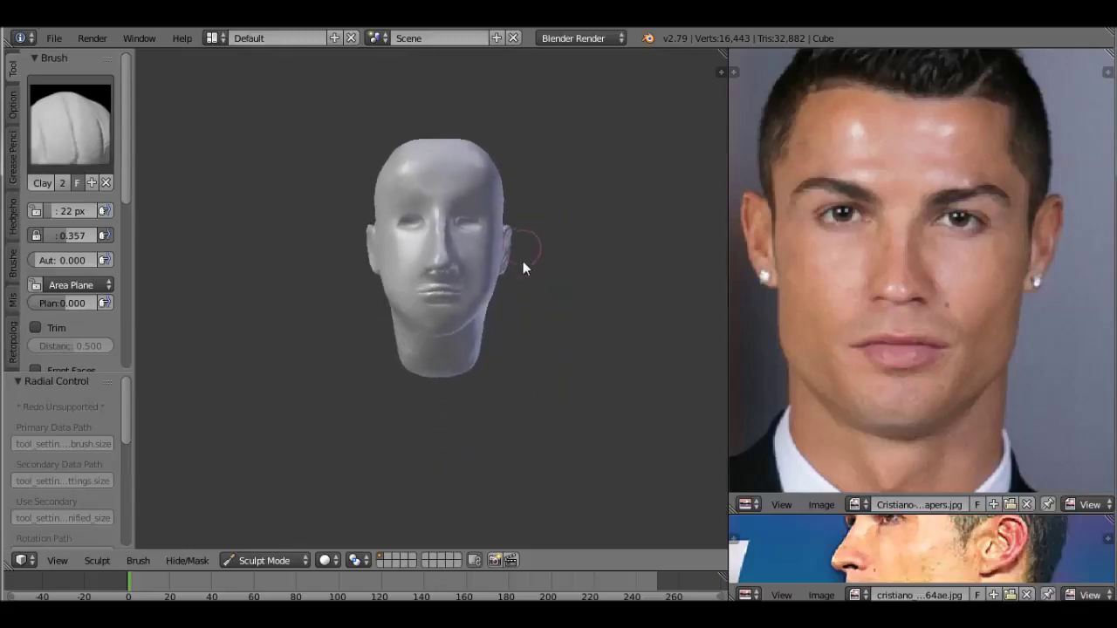
Pull the mouth and nose area into shape with a 97 px Grab brush.
key(g)
key(f)
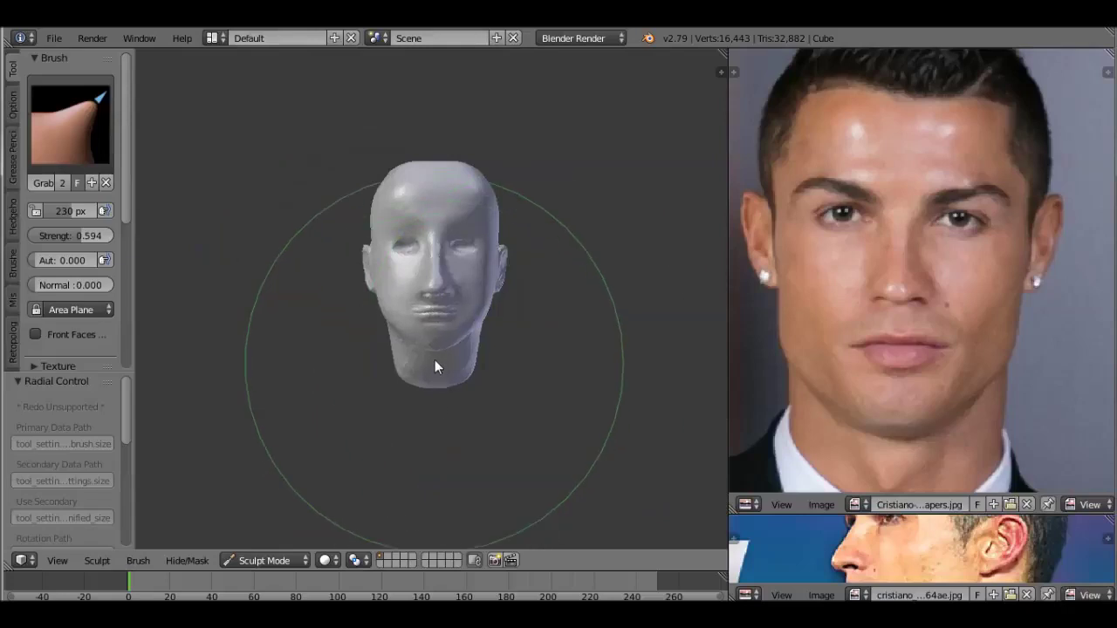
click(431, 358)
scroll(470, 288, up, 3)
key(f)
click(382, 282)
drag(465, 277, 461, 264)
Build up the nose bridge between the eyes with a 30 px Clay brush.
middle_drag(474, 266, 319, 322)
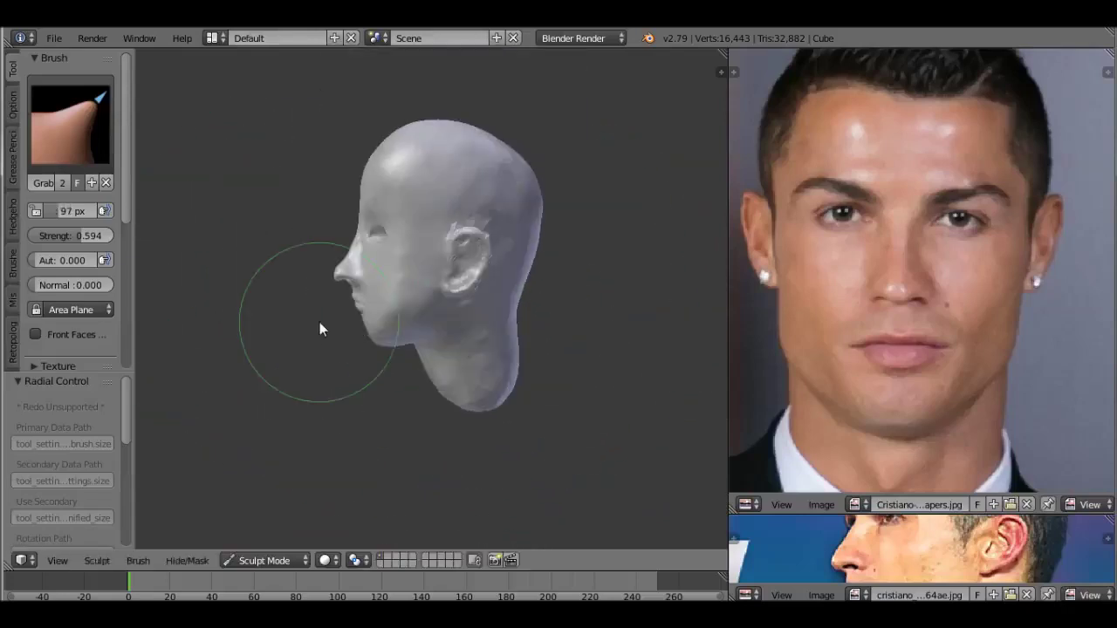
key(space)
click(149, 219)
middle_drag(371, 273, 425, 271)
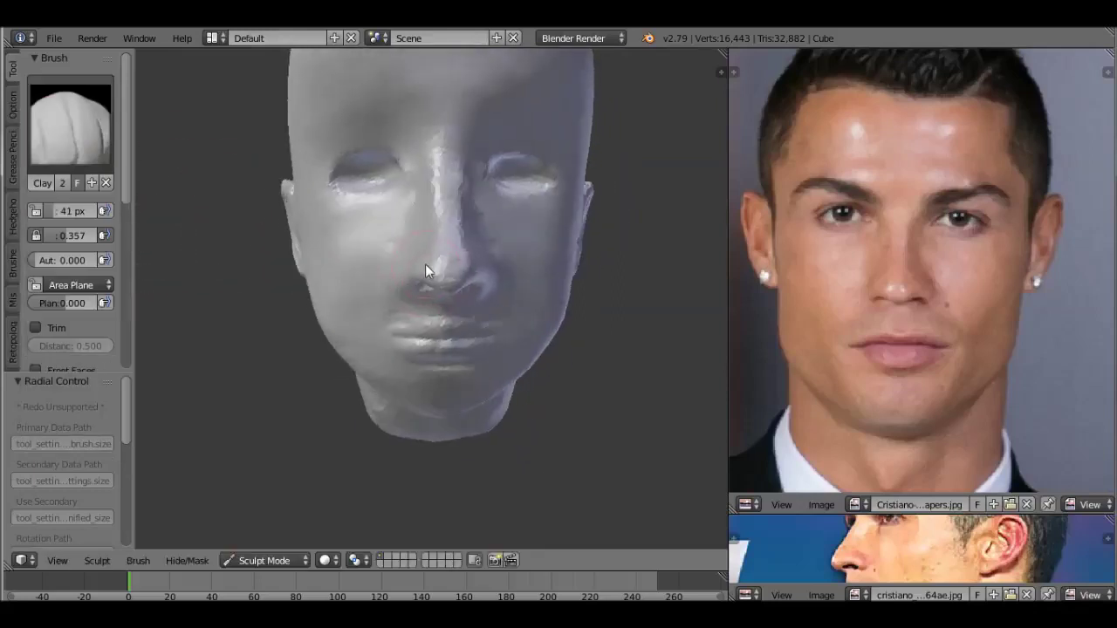
key(f)
click(454, 276)
drag(452, 170, 450, 234)
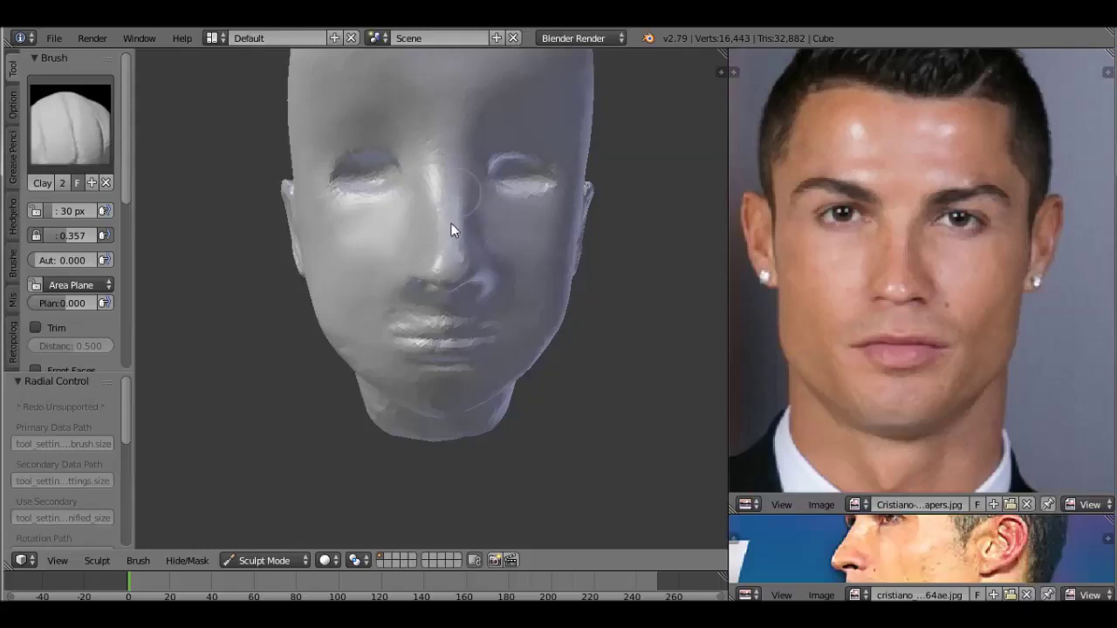
Switch to the Grab brush at a 174 px radius, facing the head front.
scroll(408, 412, down, 5)
middle_drag(471, 352, 436, 349)
scroll(436, 349, up, 3)
click(70, 122)
click(457, 212)
key(f)
click(567, 295)
middle_drag(568, 295, 553, 301)
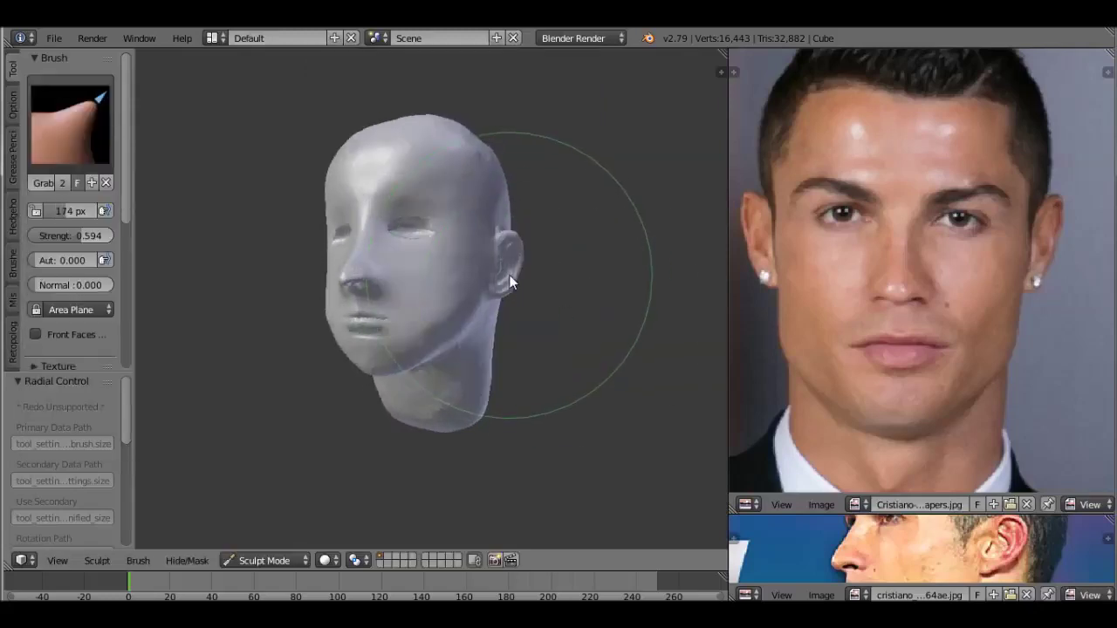
Switch back to the Clay brush at a 39 px radius.
scroll(567, 295, down, 2)
scroll(568, 295, up, 2)
click(70, 123)
click(127, 218)
key(f)
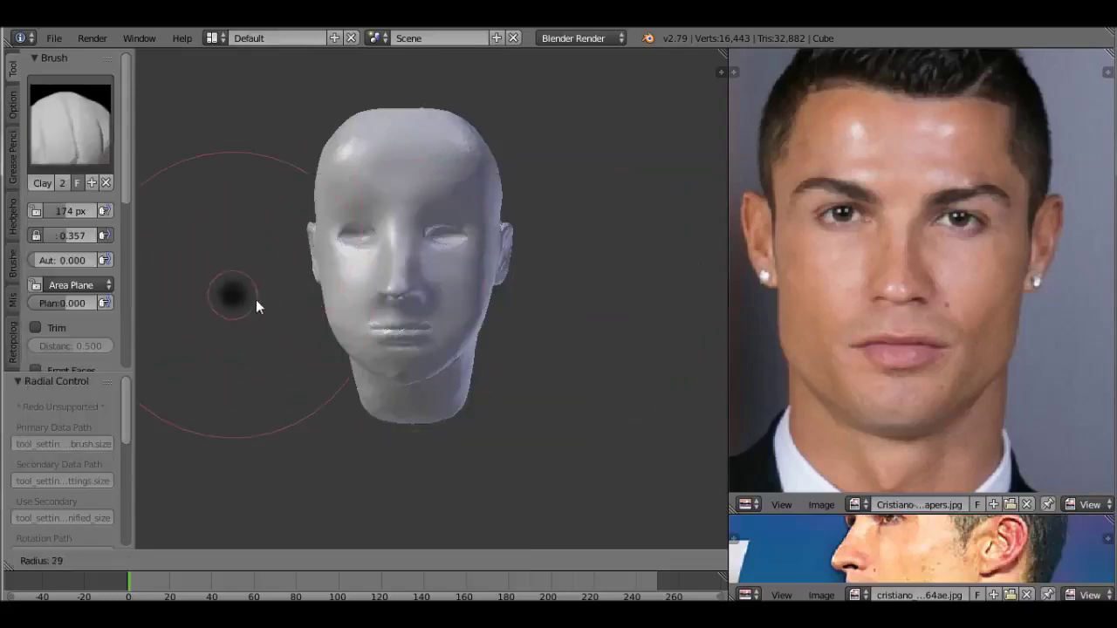
click(369, 308)
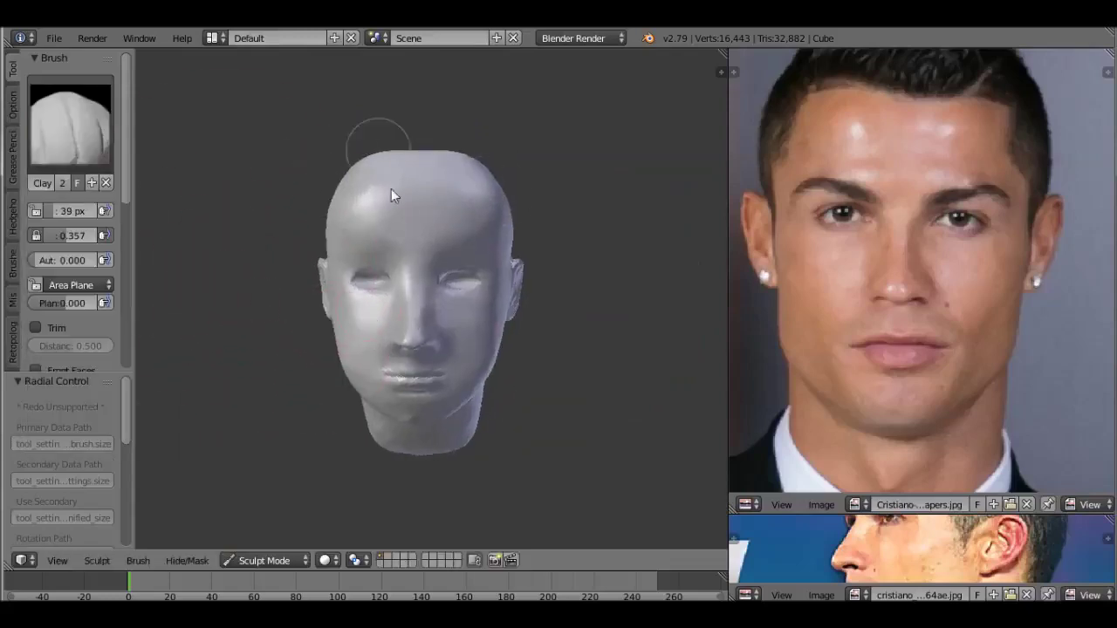
Smooth the uneven patches on the back of the head.
mouse_move(449, 306)
middle_down()
mouse_move(387, 355)
mouse_move(413, 230)
middle_up()
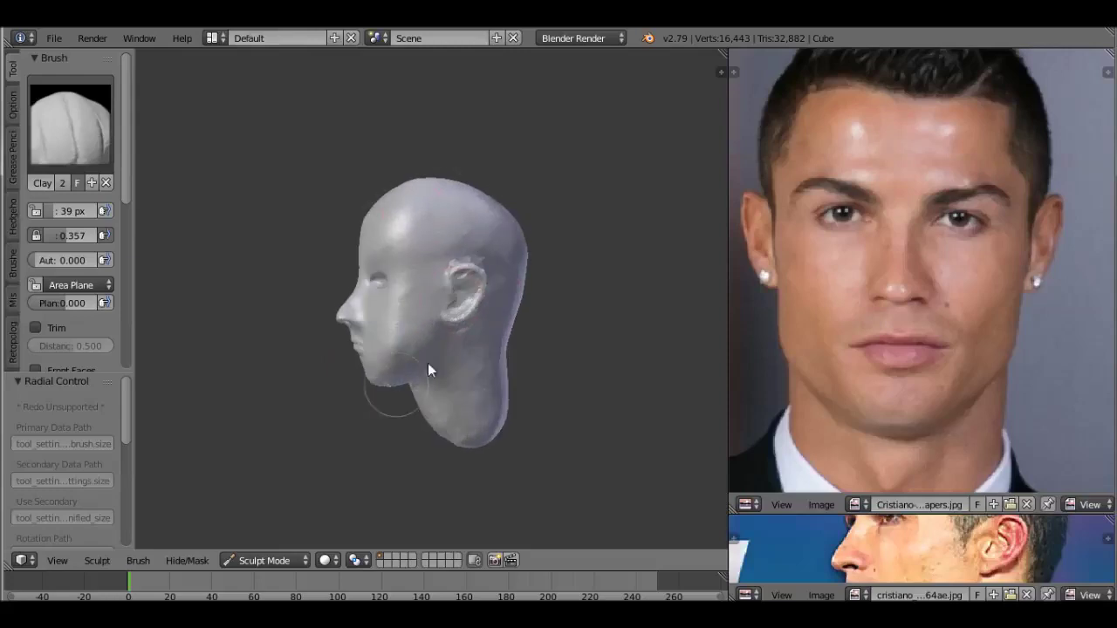
middle_drag(484, 424, 445, 363)
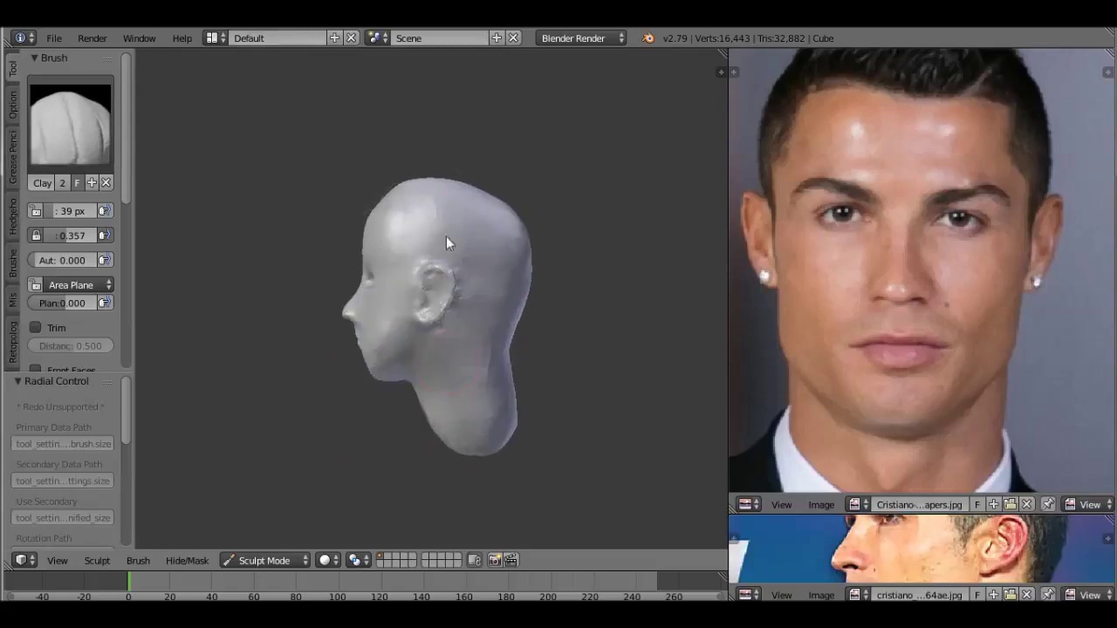
middle_drag(515, 227, 366, 357)
mouse_move(365, 358)
shift+mouse_down()
mouse_move(438, 306)
mouse_move(510, 204)
mouse_move(462, 334)
mouse_move(445, 465)
shift+mouse_up()
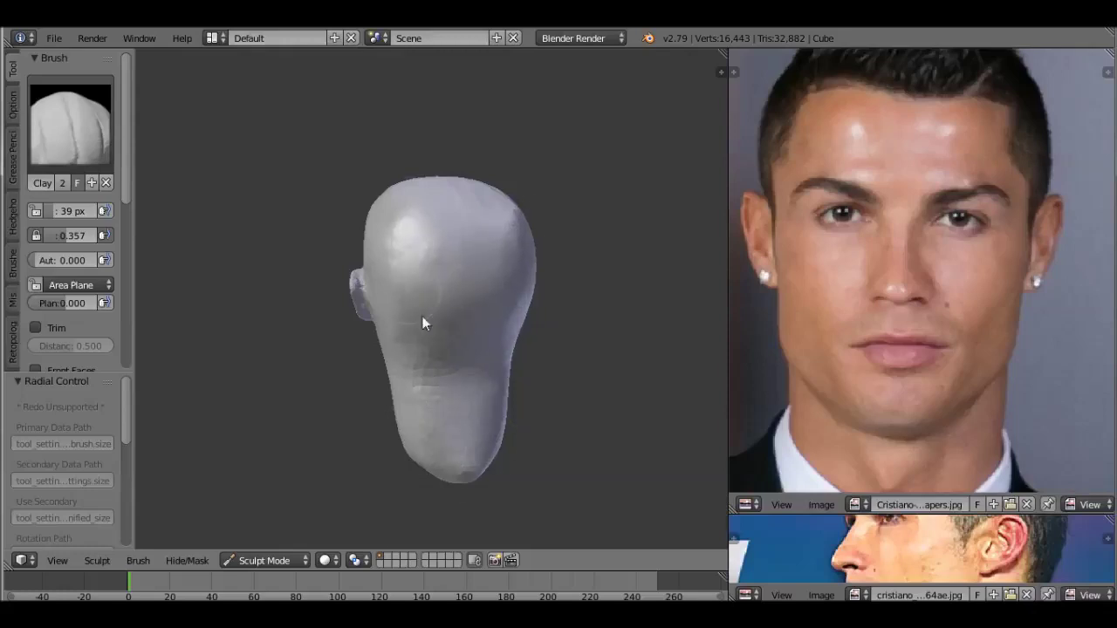
middle_drag(519, 207, 392, 374)
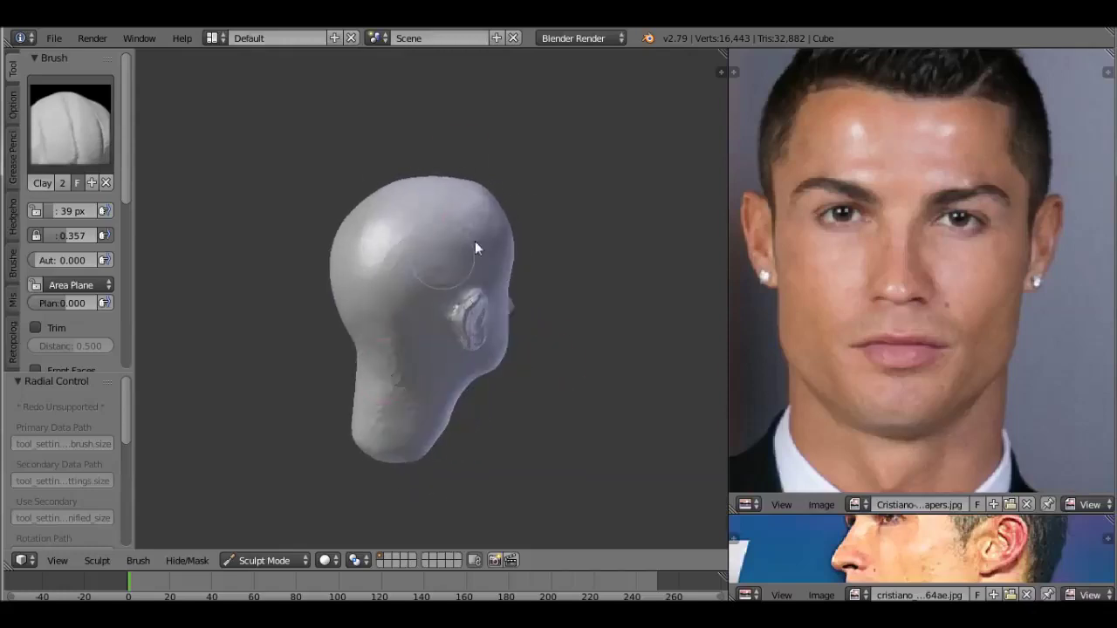
mouse_move(399, 433)
middle_down()
mouse_move(497, 302)
mouse_move(346, 166)
middle_up()
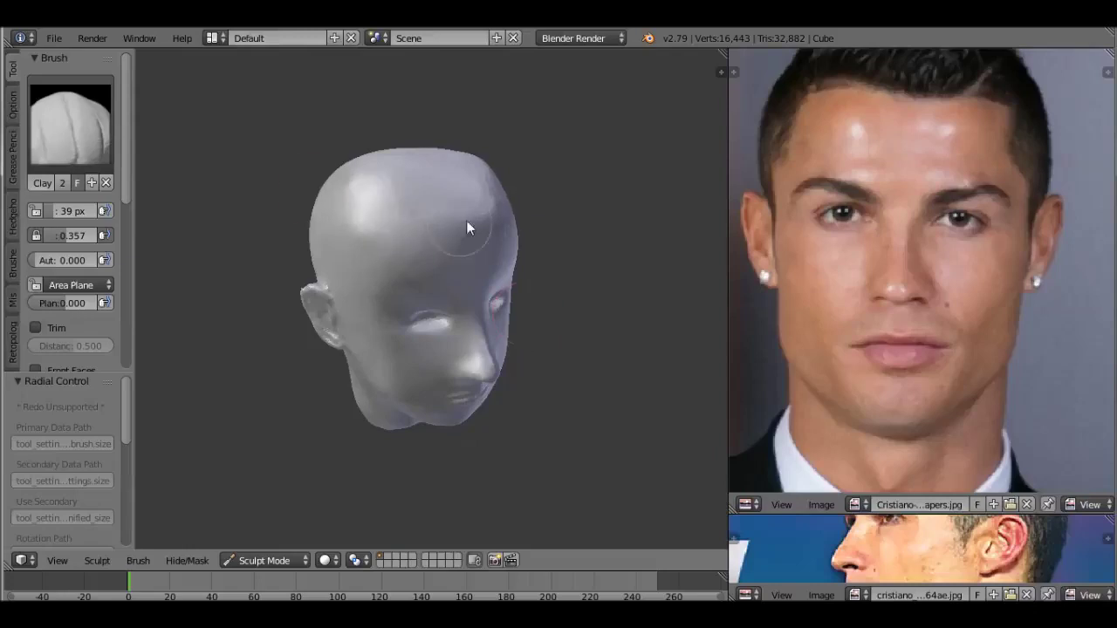
From the front view, sculpt deeper eye sockets with a brush shrunk to 9 px.
key(KP_1)
scroll(468, 234, up, 5)
click(70, 122)
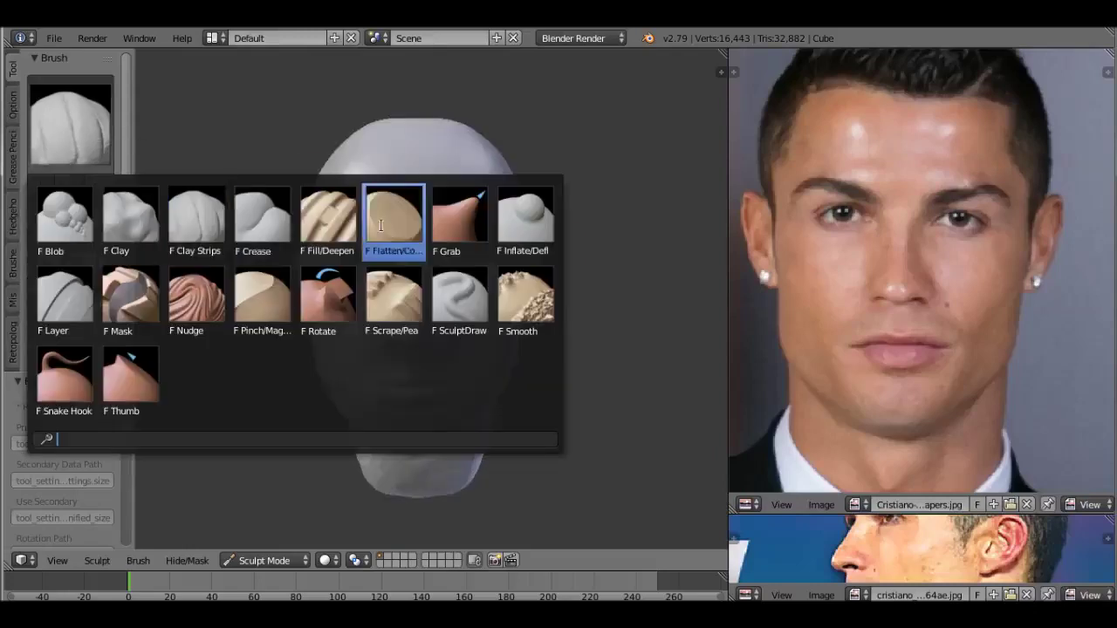
scroll(515, 250, up, 2)
mouse_move(516, 249)
mouse_down()
mouse_move(484, 254)
mouse_move(538, 263)
mouse_move(478, 277)
mouse_move(479, 259)
mouse_move(476, 282)
mouse_move(525, 281)
mouse_up()
key(f)
click(492, 256)
scroll(526, 281, down, 5)
middle_drag(526, 281, 400, 368)
Sculpt the nose bridge and inner eye areas with a 27 px Clay brush.
scroll(401, 368, up, 4)
click(45, 155)
click(87, 262)
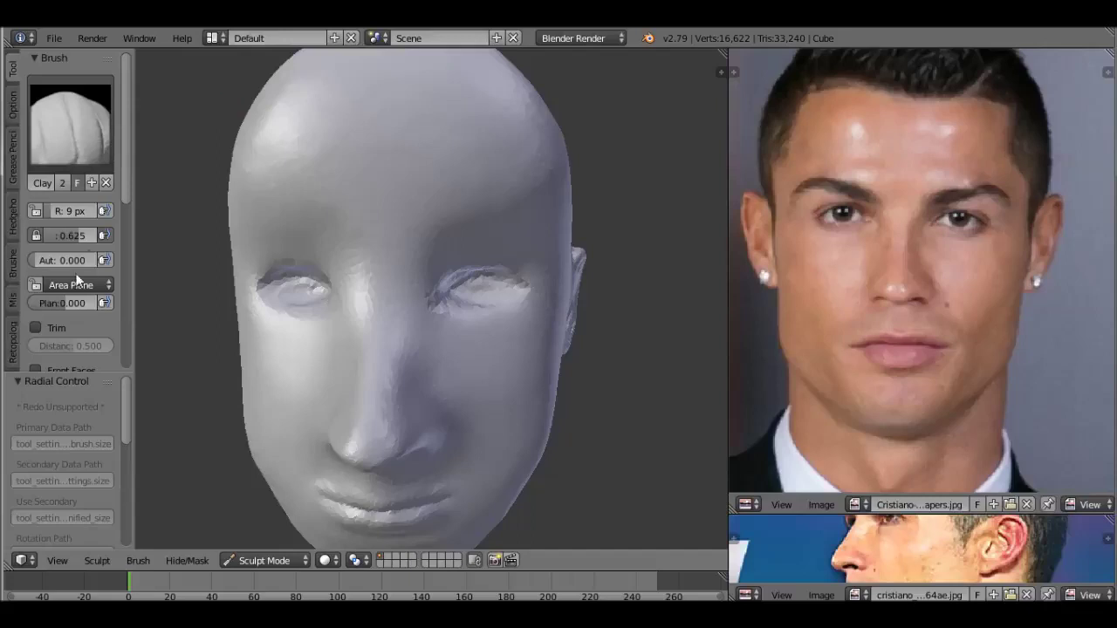
mouse_move(419, 343)
mouse_down()
mouse_move(411, 306)
mouse_move(434, 262)
mouse_move(411, 332)
mouse_move(440, 320)
mouse_move(429, 352)
mouse_move(439, 282)
mouse_move(438, 390)
mouse_move(410, 302)
mouse_up()
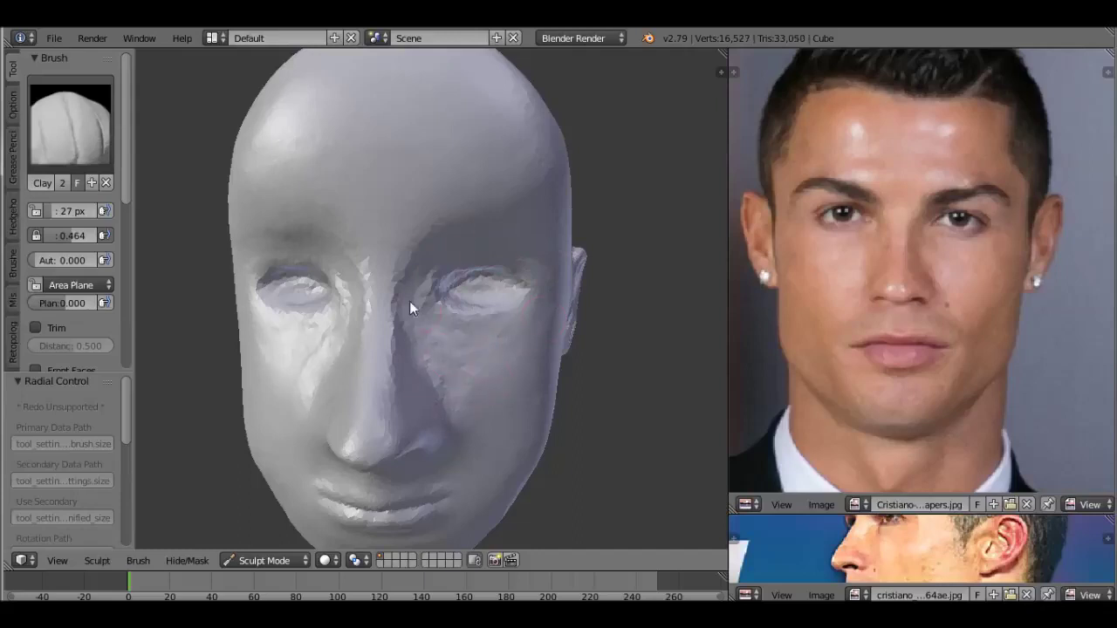
scroll(409, 302, down, 4)
mouse_move(472, 299)
middle_down()
mouse_move(491, 360)
mouse_move(440, 355)
middle_up()
scroll(441, 355, up, 6)
mouse_move(441, 355)
mouse_down()
mouse_move(401, 374)
mouse_move(439, 456)
mouse_move(394, 292)
mouse_move(420, 384)
mouse_move(452, 251)
mouse_up()
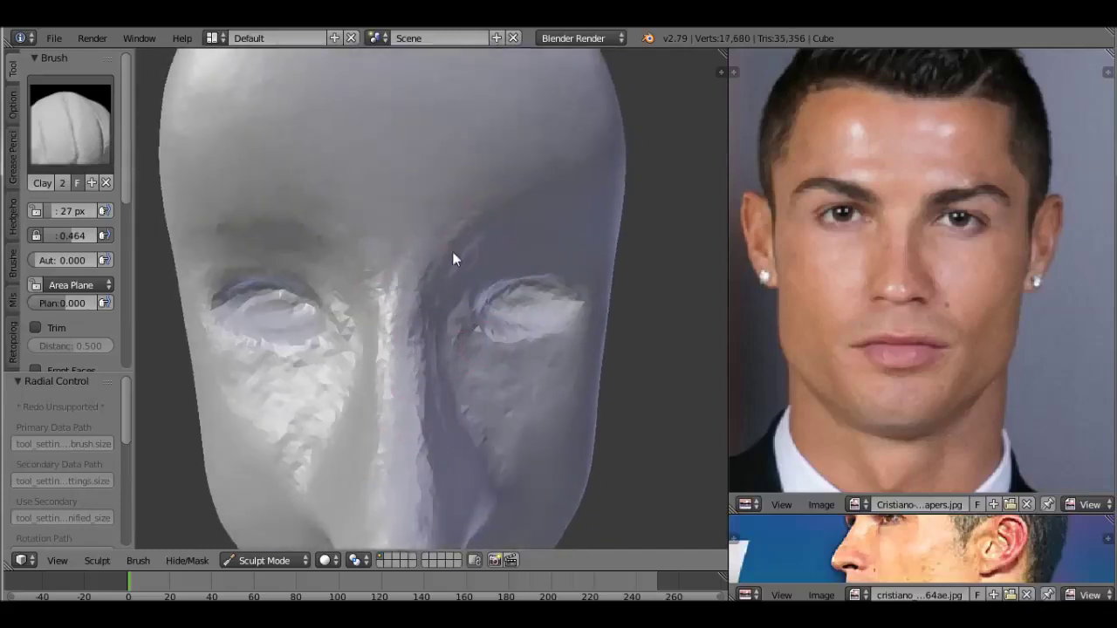
Build up the brow ridges and nose bridge, and add a clay stroke on the cheek.
scroll(489, 297, down, 4)
middle_drag(486, 297, 477, 242)
mouse_move(477, 235)
mouse_down()
mouse_move(422, 227)
mouse_move(449, 224)
mouse_move(377, 357)
mouse_move(477, 226)
mouse_up()
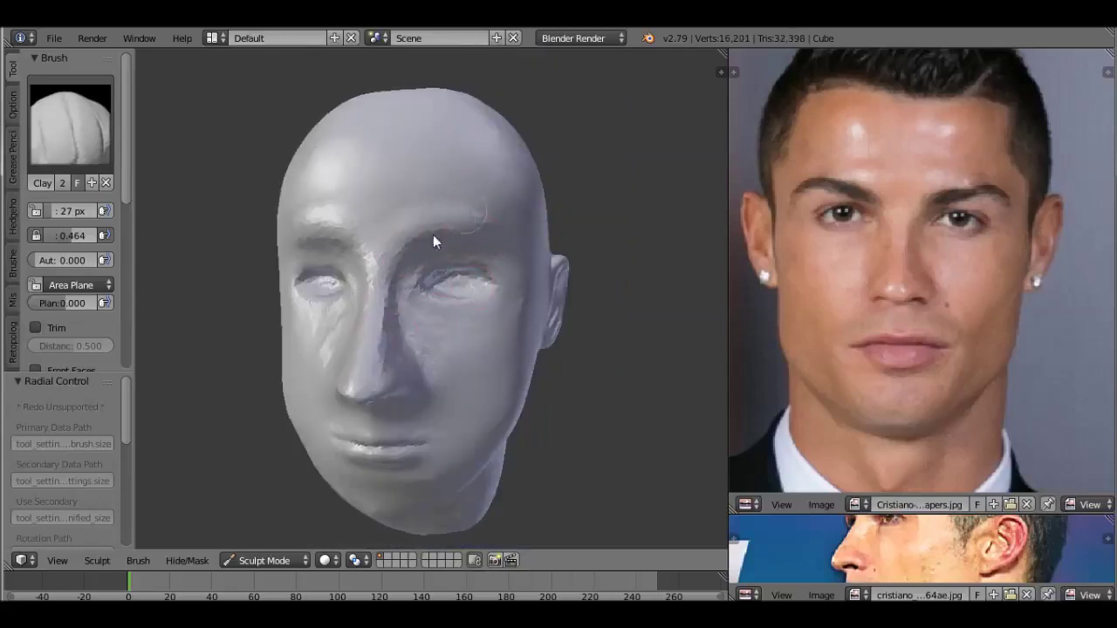
scroll(70, 218, down, 6)
mouse_move(407, 357)
middle_down()
mouse_move(478, 417)
mouse_move(443, 336)
mouse_move(512, 307)
middle_up()
drag(512, 308, 503, 349)
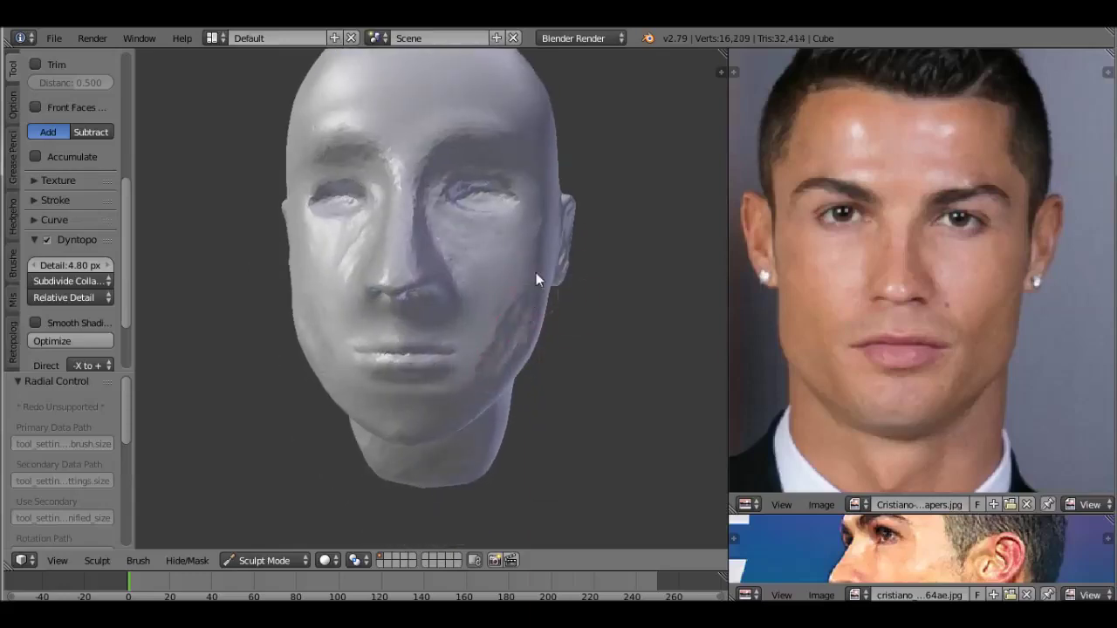
Carve a groove down the right cheek and smooth the right jaw and neck edge.
mouse_move(536, 272)
mouse_down()
mouse_move(503, 324)
mouse_move(514, 344)
mouse_move(478, 404)
mouse_move(452, 380)
mouse_move(499, 311)
mouse_move(432, 203)
mouse_move(467, 160)
mouse_up()
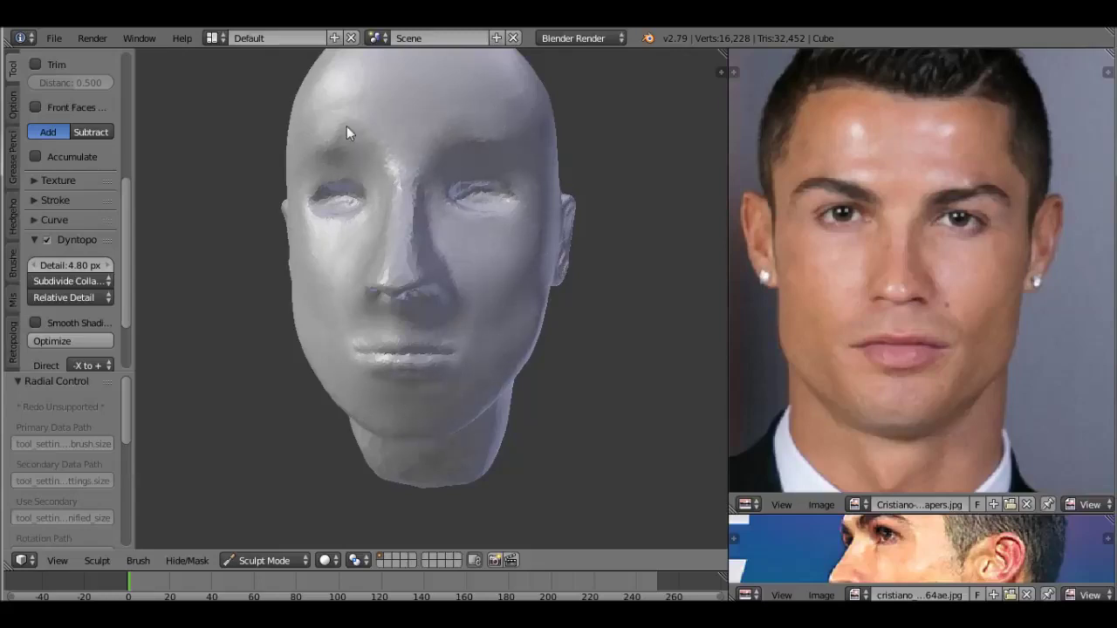
middle_drag(537, 180, 488, 320)
scroll(488, 319, down, 2)
scroll(500, 383, up, 2)
mouse_move(500, 383)
shift+mouse_down()
mouse_move(469, 322)
mouse_move(480, 338)
mouse_move(433, 309)
shift+mouse_up()
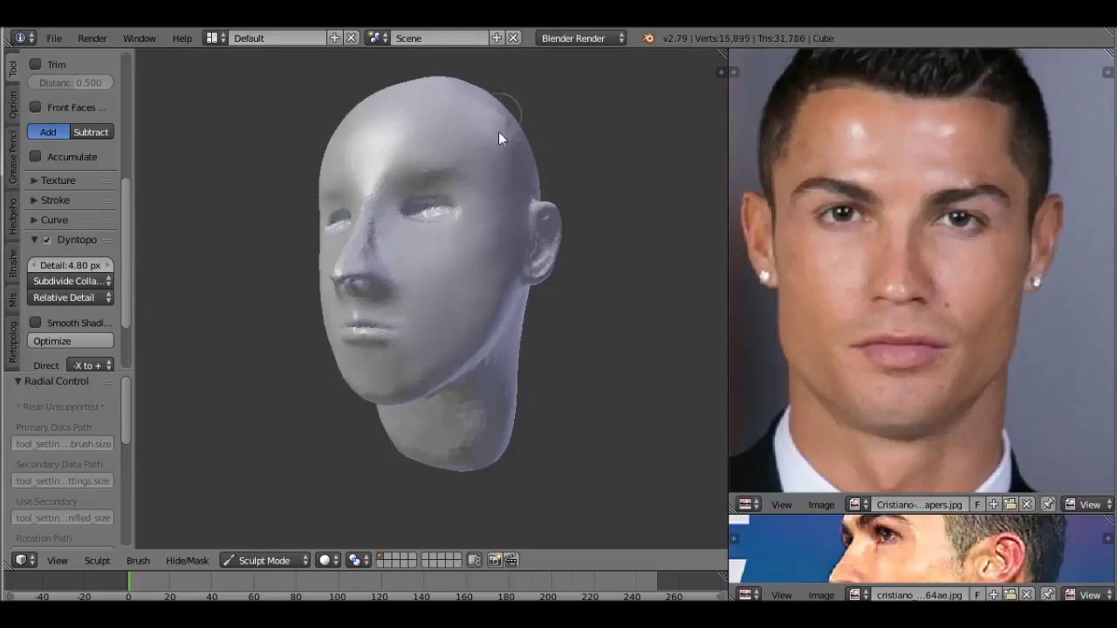
middle_drag(466, 183, 430, 275)
Bring the face into close frontal view and try another brush before returning to Clay.
mouse_move(436, 370)
middle_down()
mouse_move(631, 320)
mouse_move(486, 225)
middle_up()
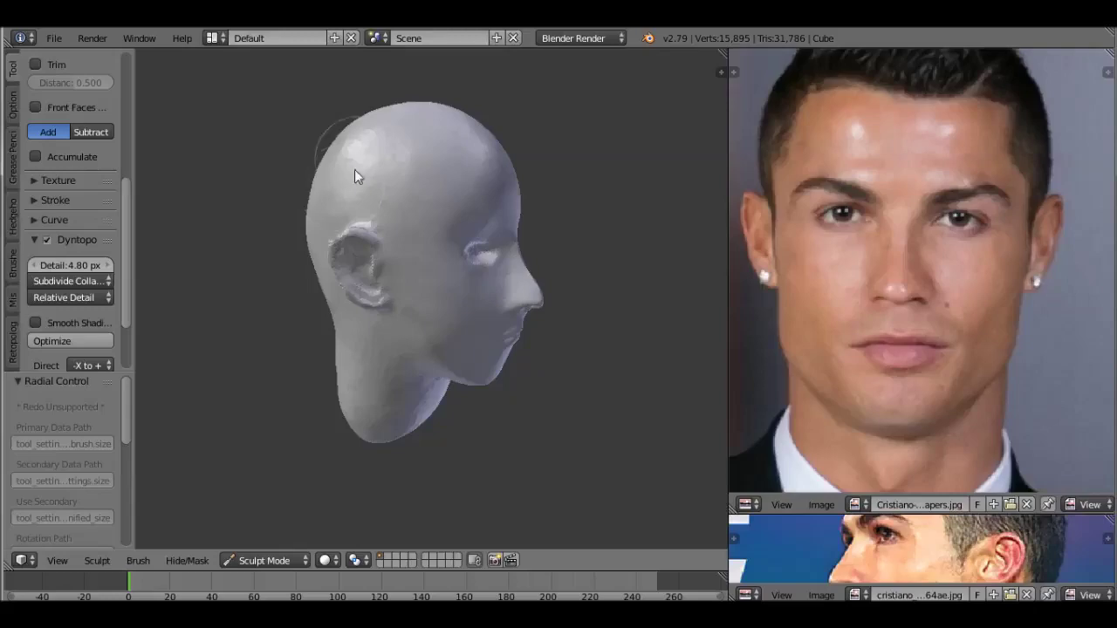
middle_drag(465, 182, 474, 242)
scroll(70, 218, up, 10)
middle_drag(350, 262, 231, 275)
click(69, 122)
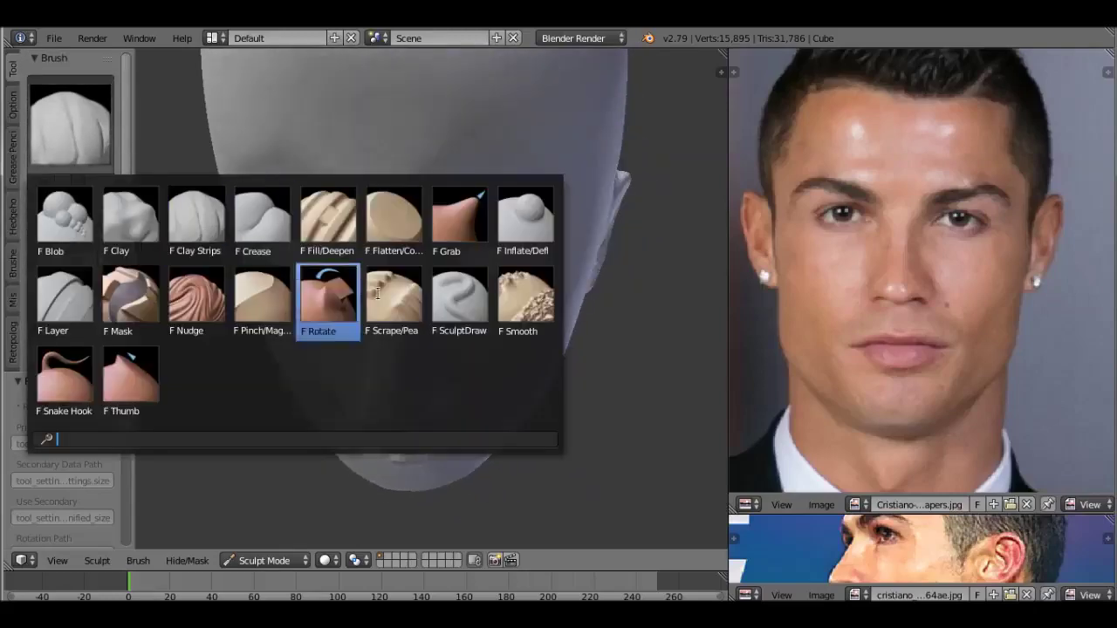
click(330, 280)
click(70, 122)
click(130, 219)
Enlarge the side-profile reference and add clay to the neck and top of the head.
scroll(385, 305, down, 5)
mouse_move(406, 282)
middle_down()
mouse_move(478, 359)
mouse_move(454, 357)
middle_up()
drag(918, 515, 917, 313)
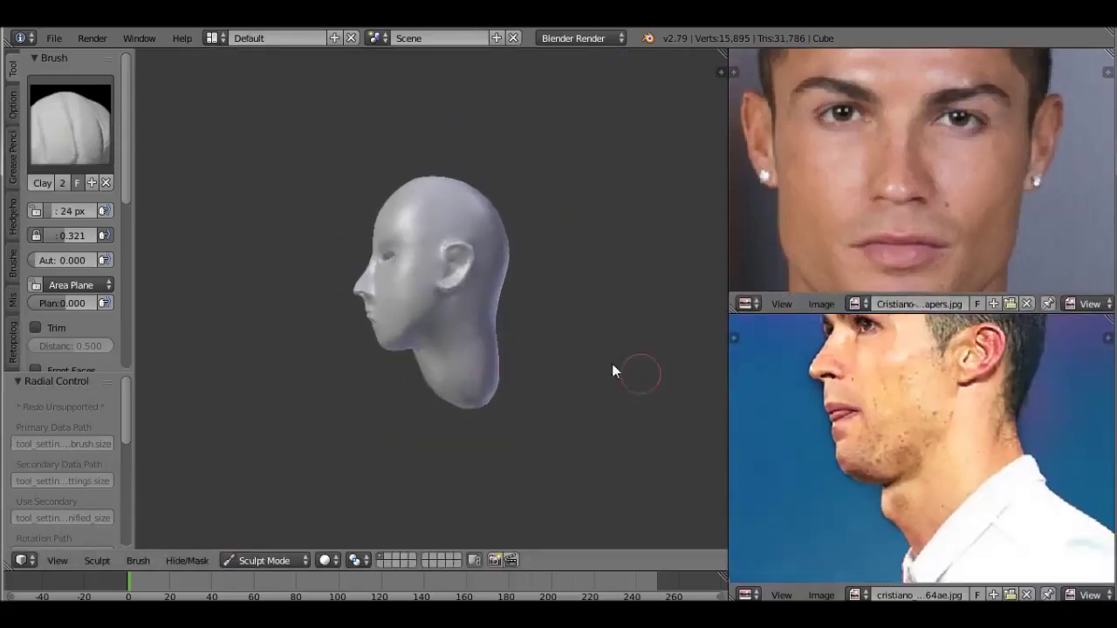
scroll(535, 389, up, 2)
drag(477, 427, 515, 389)
mouse_move(440, 352)
middle_down()
mouse_move(476, 391)
mouse_move(432, 425)
middle_up()
drag(481, 262, 479, 261)
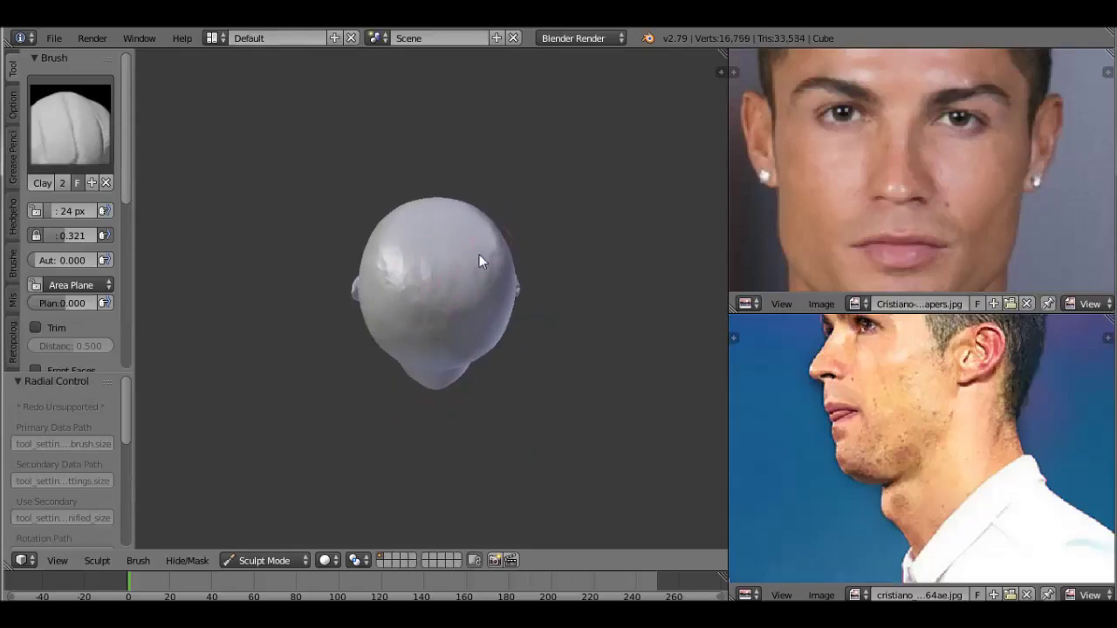
mouse_move(506, 306)
middle_down()
mouse_move(498, 195)
mouse_move(506, 312)
mouse_move(391, 336)
middle_up()
drag(391, 337, 459, 379)
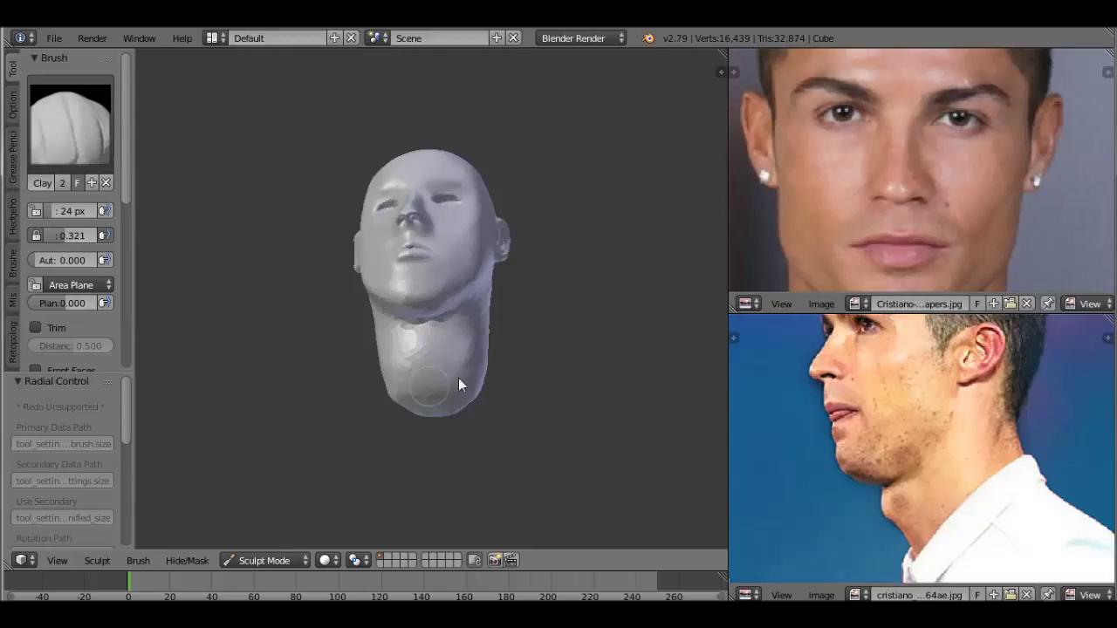
Check the back of the head, then set the viewport lens length to 85 in the sidebar.
middle_drag(522, 305, 460, 321)
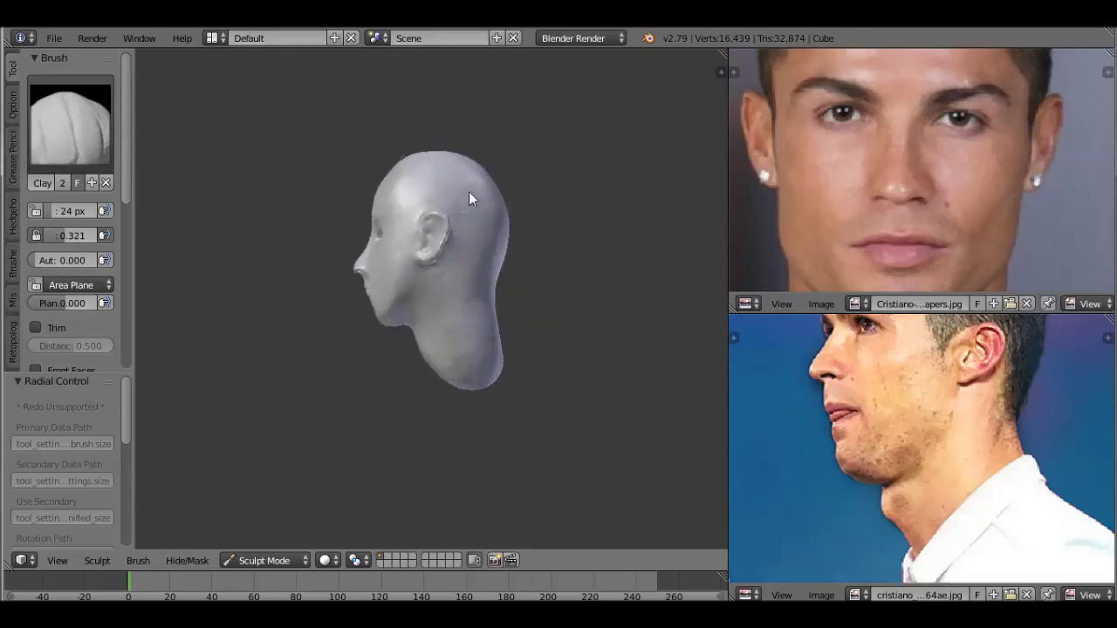
middle_drag(466, 358, 556, 326)
mouse_move(486, 259)
middle_down()
mouse_move(615, 290)
mouse_move(400, 251)
middle_up()
key(n)
scroll(647, 349, up, 8)
click(646, 395)
text(85)
key(Return)
Set the lens to 85 mm and shade the head with the red clay MatCap, sidebar hidden.
middle_drag(419, 331, 314, 321)
scroll(647, 349, down, 10)
click(599, 428)
click(654, 332)
click(741, 157)
key(n)
scroll(529, 294, up, 4)
scroll(494, 302, down, 3)
Inspect the head from top, back and side, then sculpt a faint forehead crease.
mouse_move(494, 369)
middle_down()
mouse_move(428, 323)
mouse_move(454, 392)
mouse_move(498, 302)
mouse_move(463, 267)
middle_up()
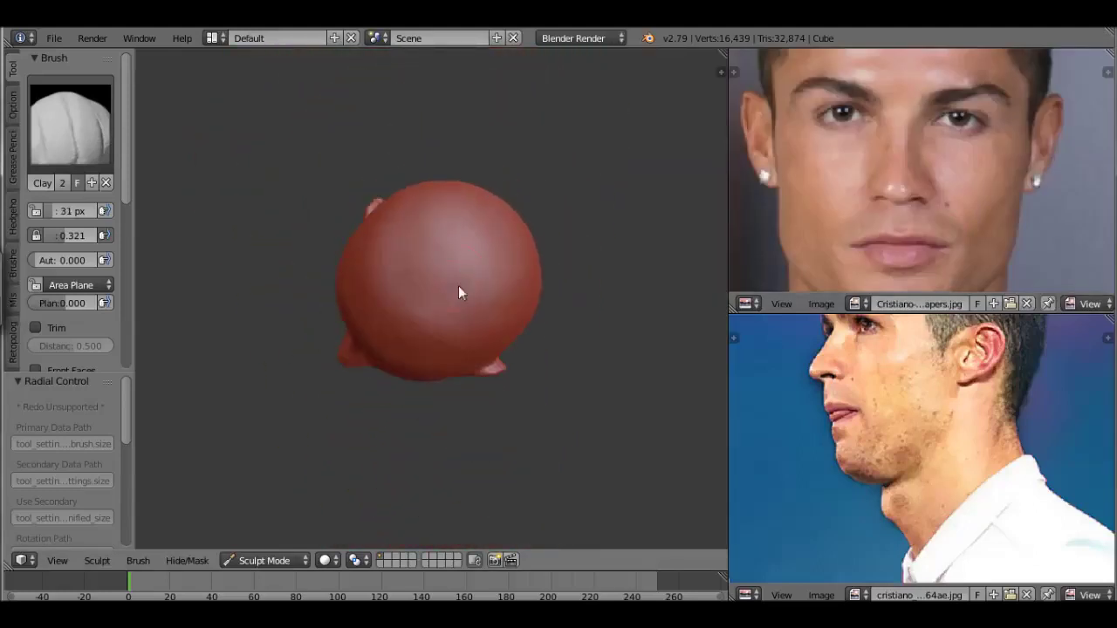
mouse_move(492, 301)
middle_down()
mouse_move(432, 217)
mouse_move(294, 249)
mouse_move(498, 320)
middle_up()
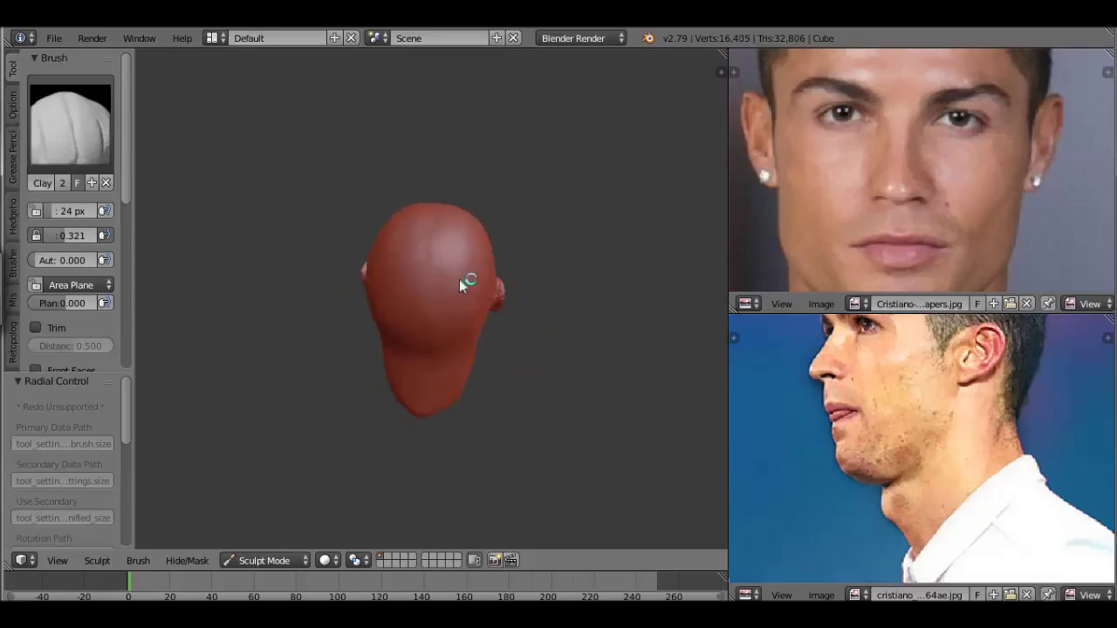
middle_drag(414, 328, 464, 283)
scroll(471, 261, up, 3)
mouse_move(525, 231)
mouse_down()
mouse_move(446, 192)
mouse_move(460, 173)
mouse_move(423, 220)
mouse_move(439, 237)
mouse_move(504, 235)
mouse_move(494, 255)
mouse_move(451, 253)
mouse_move(417, 275)
mouse_move(421, 185)
mouse_up()
drag(462, 251, 524, 299)
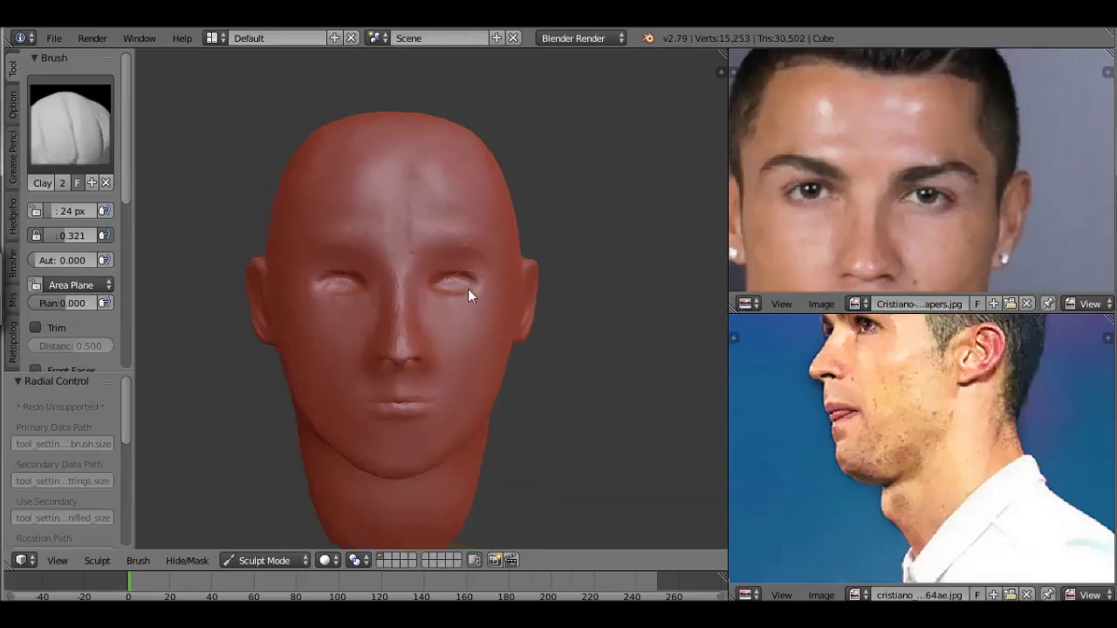
scroll(469, 294, up, 3)
Set the Clay brush to 22 px and 0.929 strength while adding face strokes.
key(f)
click(423, 305)
mouse_move(422, 306)
mouse_down()
mouse_move(499, 312)
mouse_move(448, 334)
mouse_up()
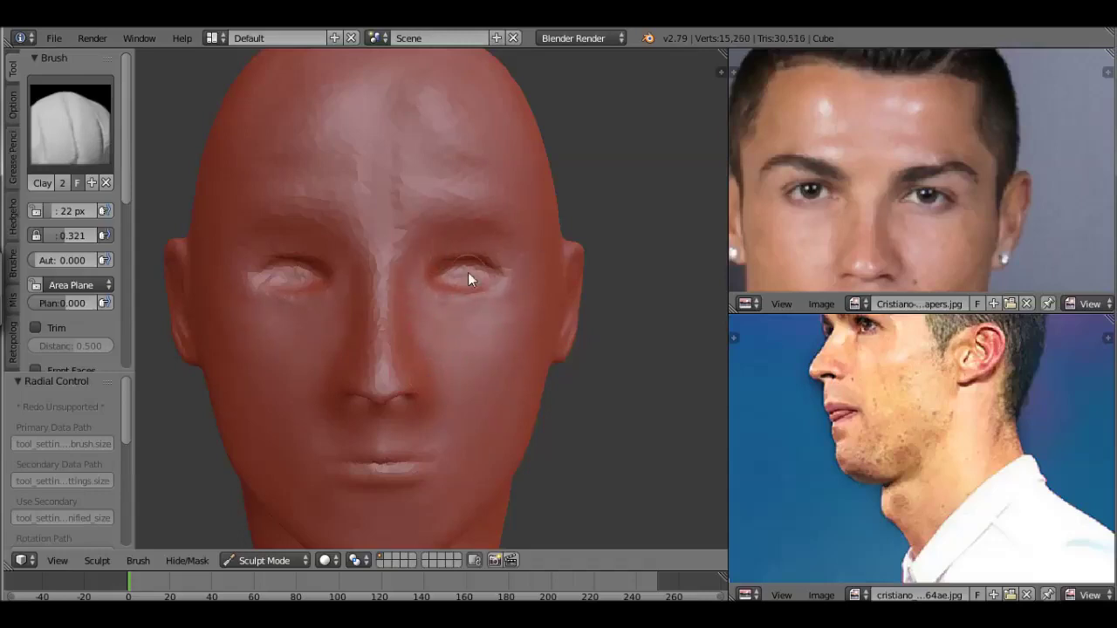
scroll(468, 272, up, 3)
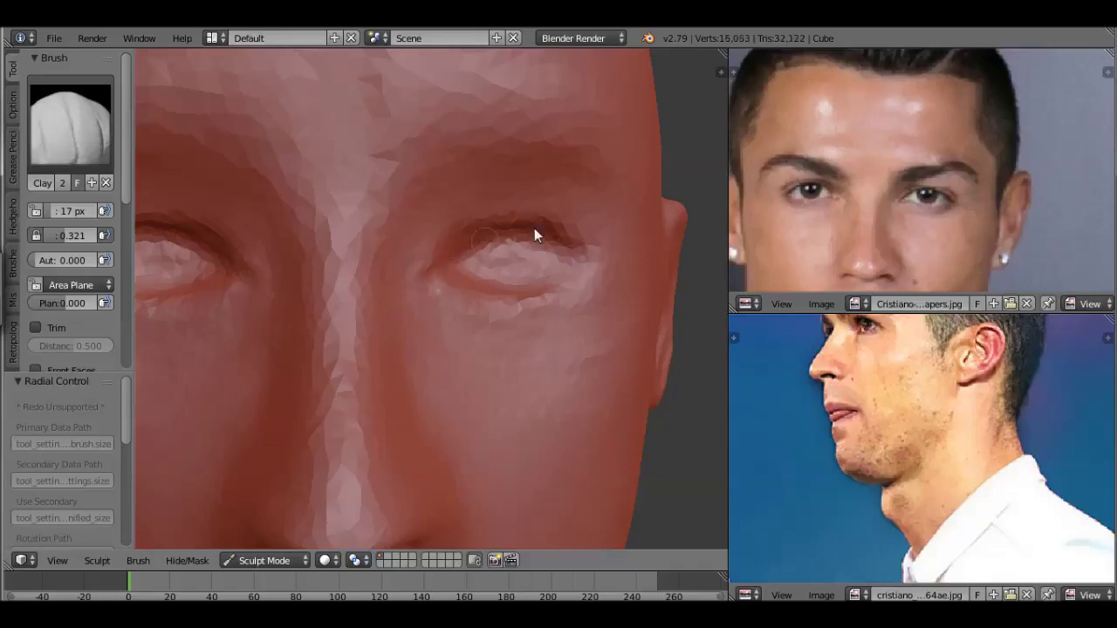
drag(522, 297, 541, 288)
key(shift+f)
click(563, 277)
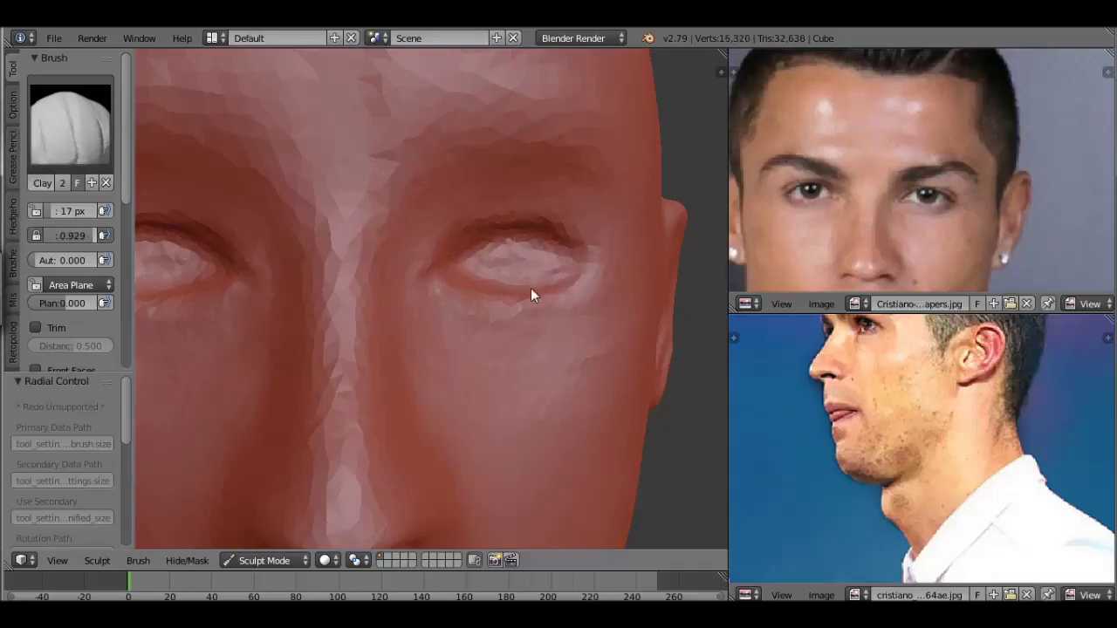
Sculpt almond-shaped upper lids, sockets and rims around both eyes.
mouse_move(449, 262)
mouse_down()
mouse_move(546, 250)
mouse_move(584, 261)
mouse_move(542, 257)
mouse_move(563, 263)
mouse_up()
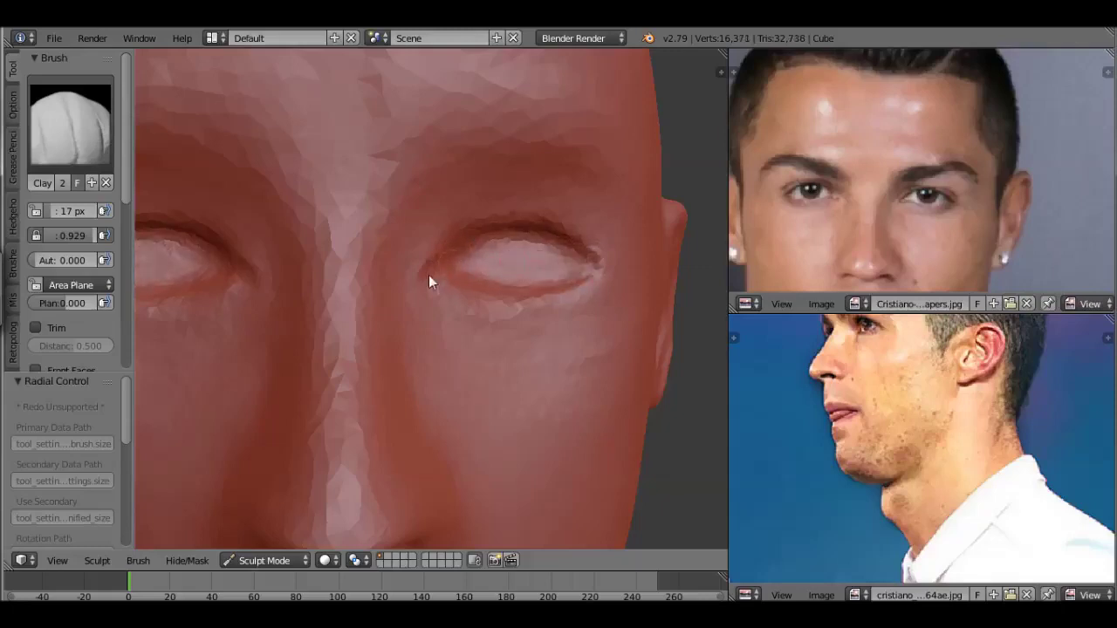
mouse_move(455, 260)
mouse_down()
mouse_move(546, 250)
mouse_move(498, 255)
mouse_move(587, 264)
mouse_up()
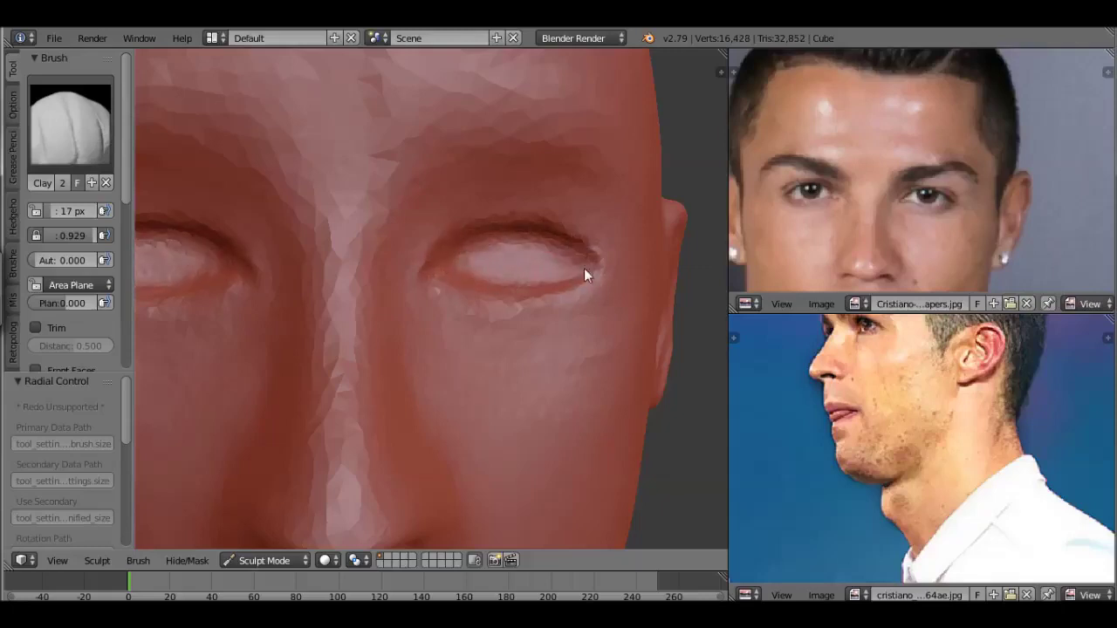
mouse_move(526, 249)
mouse_down()
mouse_move(507, 267)
mouse_move(554, 280)
mouse_up()
drag(438, 271, 519, 244)
scroll(519, 252, down, 8)
scroll(529, 317, up, 2)
scroll(529, 317, down, 3)
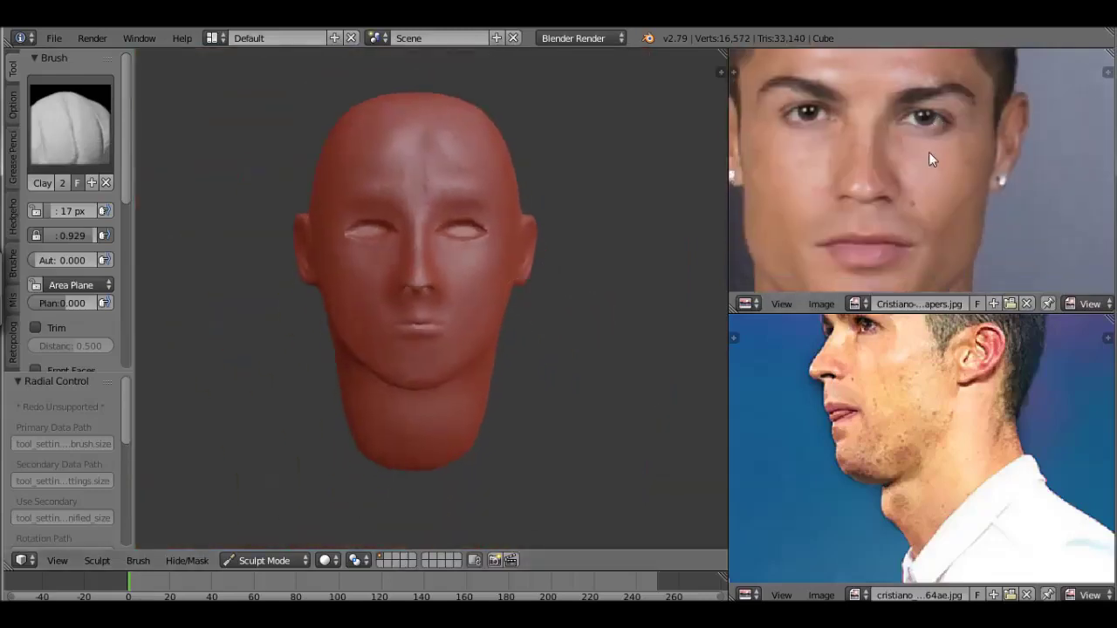
Build up a full upper lip and carve a philtrum groove beneath the nose.
scroll(952, 154, up, 3)
scroll(491, 306, up, 3)
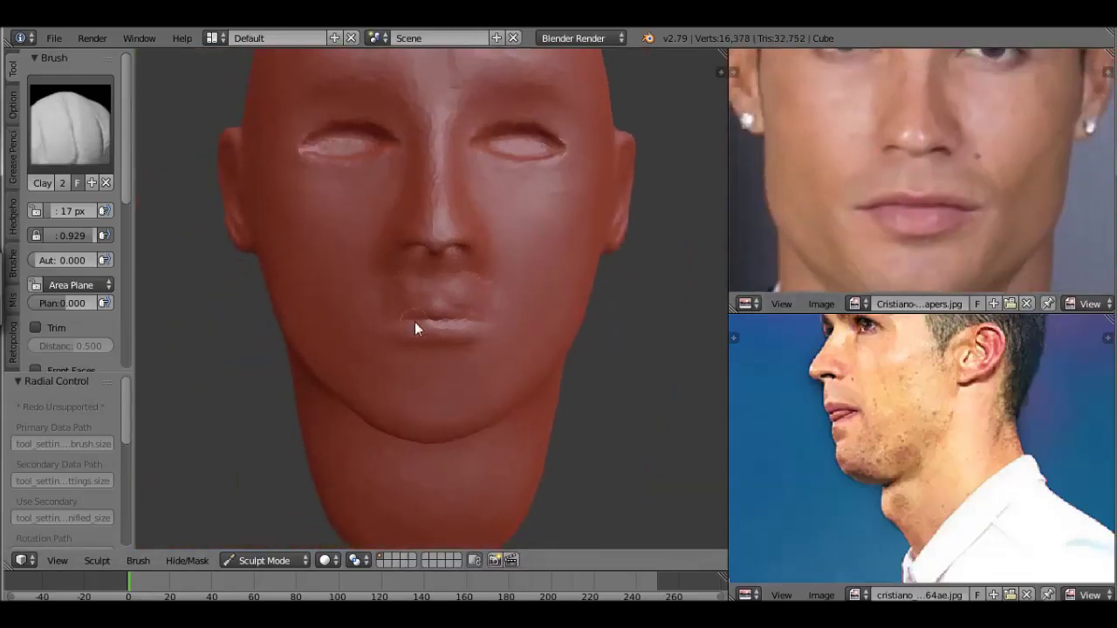
scroll(482, 303, up, 3)
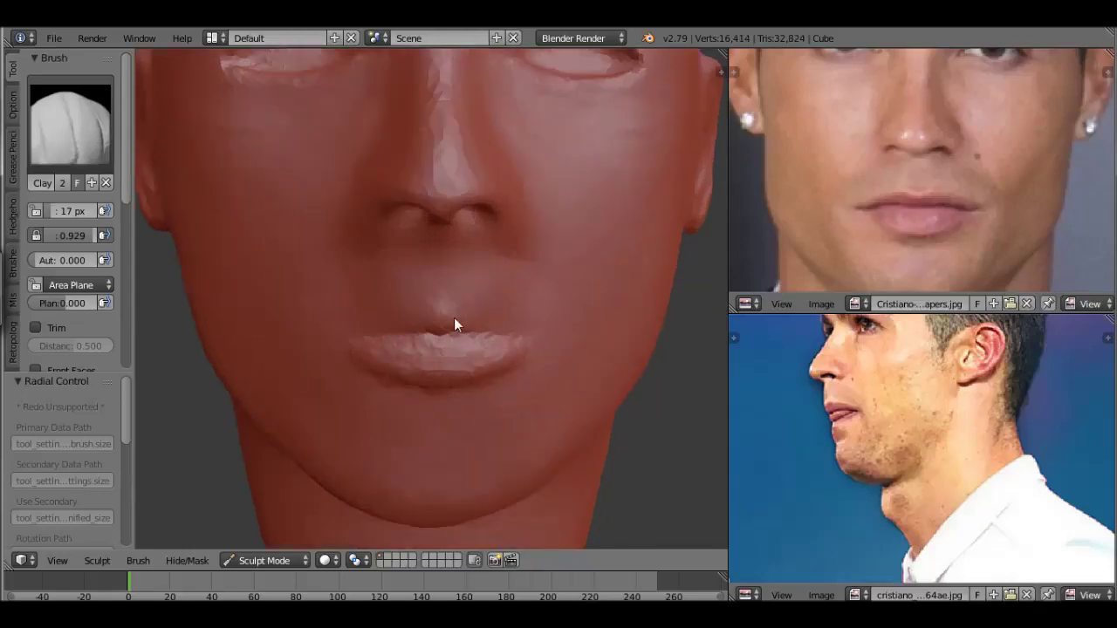
mouse_move(487, 324)
mouse_down()
mouse_move(463, 320)
mouse_move(530, 331)
mouse_up()
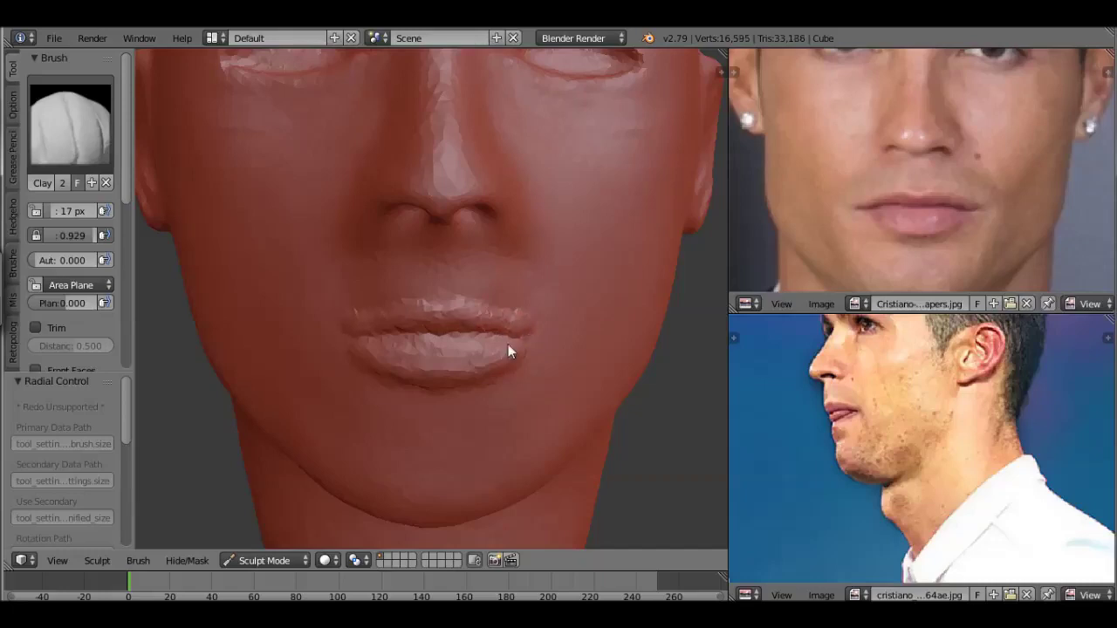
drag(433, 375, 463, 309)
mouse_move(444, 269)
mouse_down()
mouse_move(434, 283)
mouse_move(447, 257)
mouse_move(438, 269)
mouse_up()
At 0.411 strength and 26 px, sculpt the folds beside the nose and the nose bridge.
key(shift+f)
mouse_move(438, 229)
mouse_down()
mouse_move(439, 279)
mouse_move(449, 254)
mouse_up()
key(f)
click(456, 273)
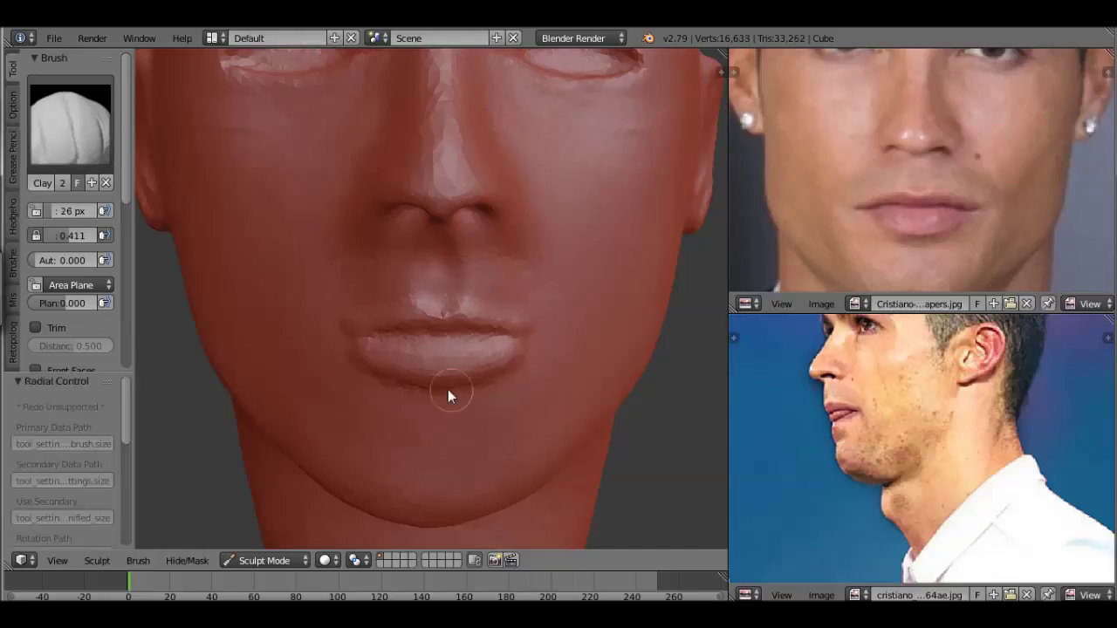
mouse_move(531, 263)
mouse_down()
mouse_move(484, 247)
mouse_move(519, 264)
mouse_up()
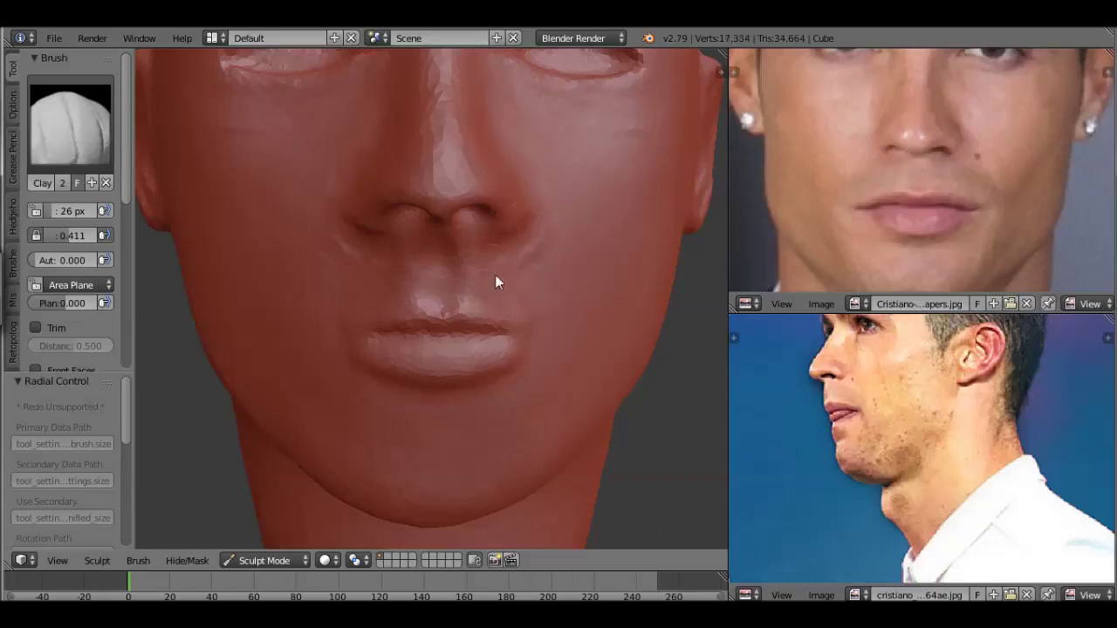
drag(506, 161, 486, 101)
drag(543, 237, 573, 299)
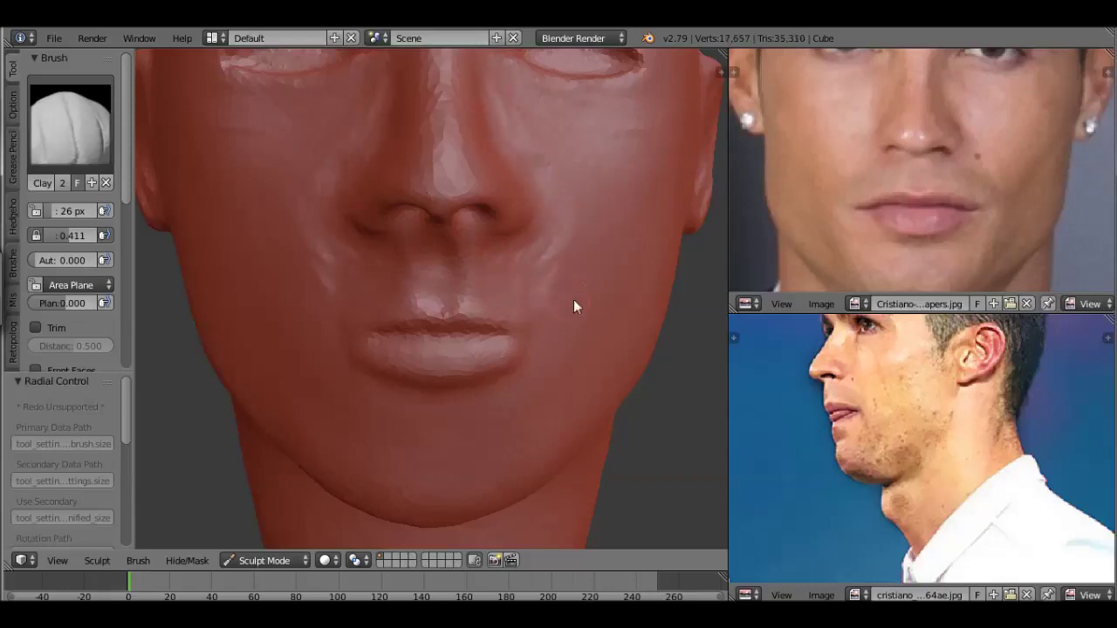
Orbit out to a front view of the whole head and shift the front photo to show the chin.
scroll(553, 291, down, 5)
mouse_move(553, 290)
middle_down()
mouse_move(482, 273)
mouse_move(404, 212)
middle_up()
scroll(404, 218, down, 1)
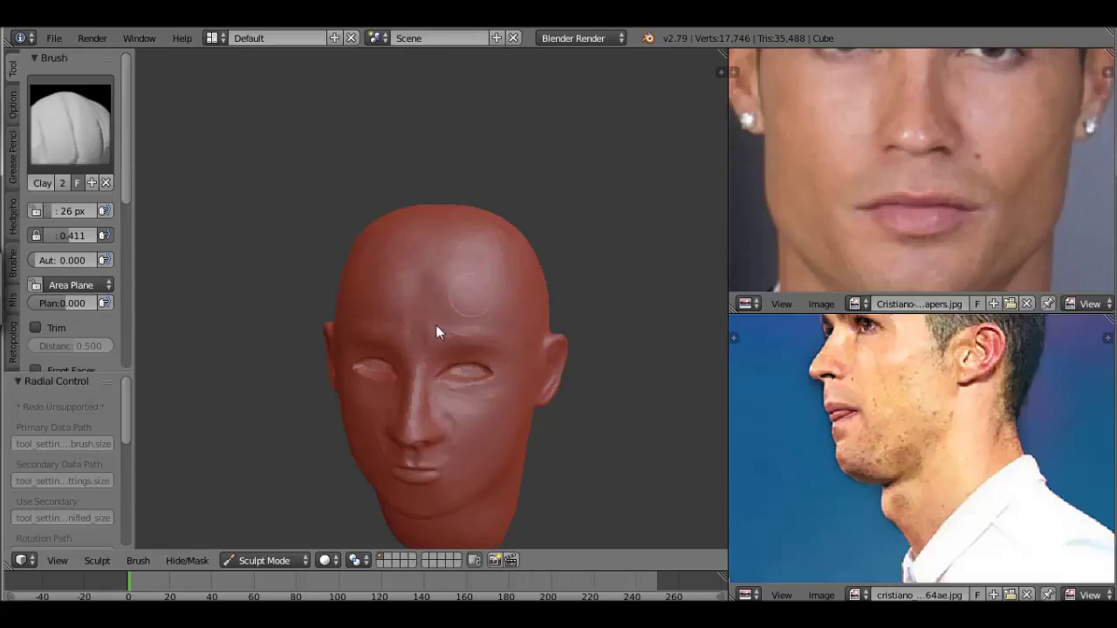
scroll(524, 332, down, 2)
middle_drag(532, 334, 519, 330)
scroll(518, 330, up, 1)
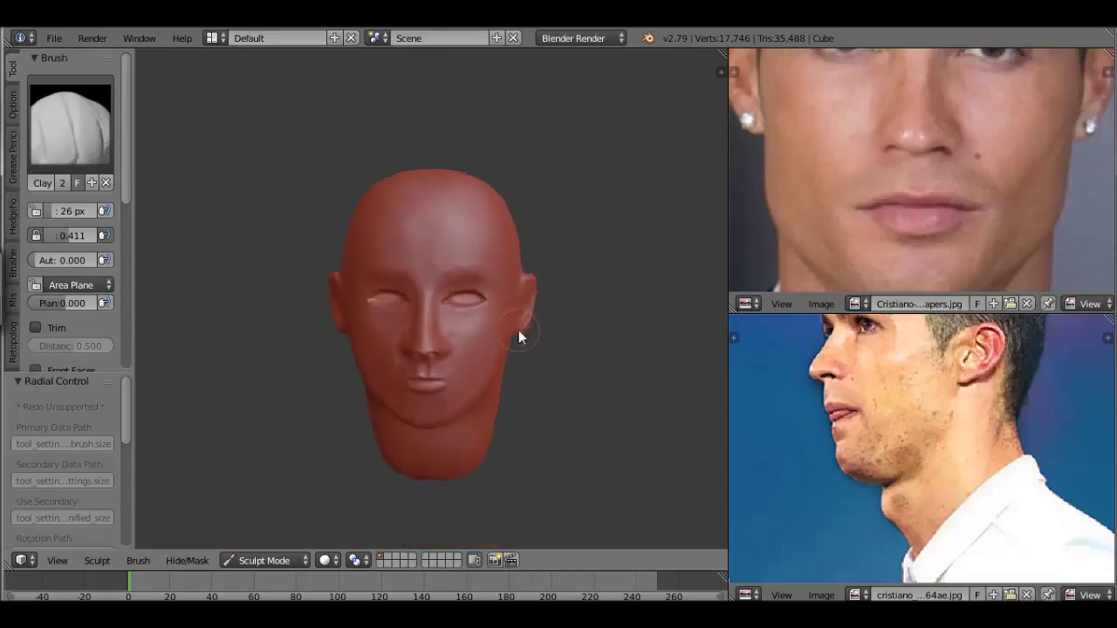
scroll(507, 274, up, 2)
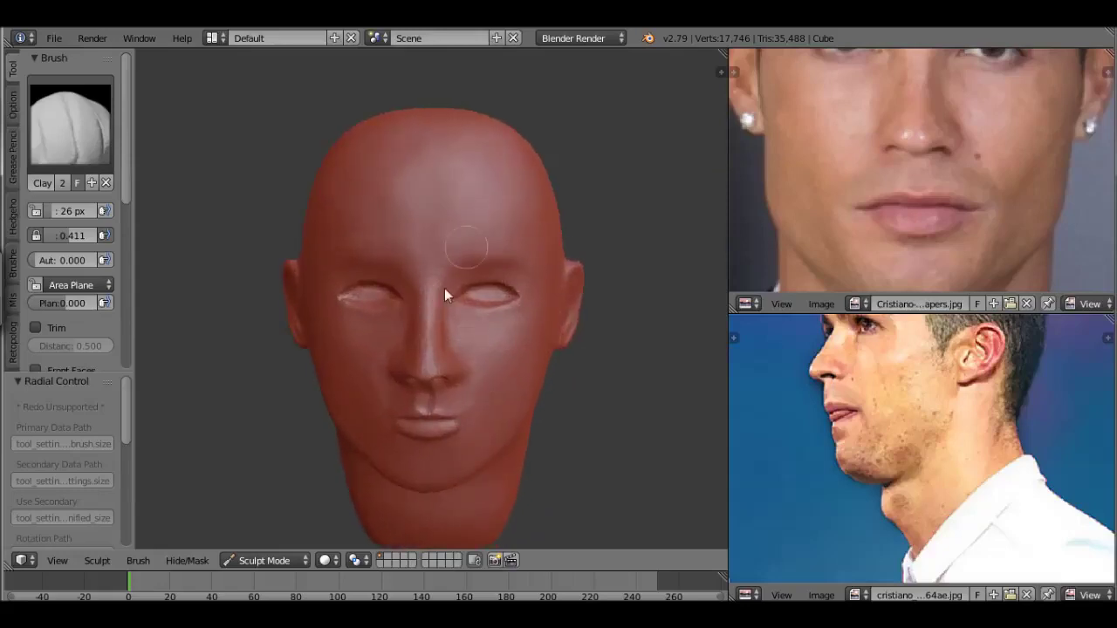
scroll(554, 334, down, 2)
scroll(541, 354, up, 4)
middle_drag(899, 245, 900, 205)
In left profile, pull the lips, chin and jaw into shape with a large Grab brush.
key(g)
key(f)
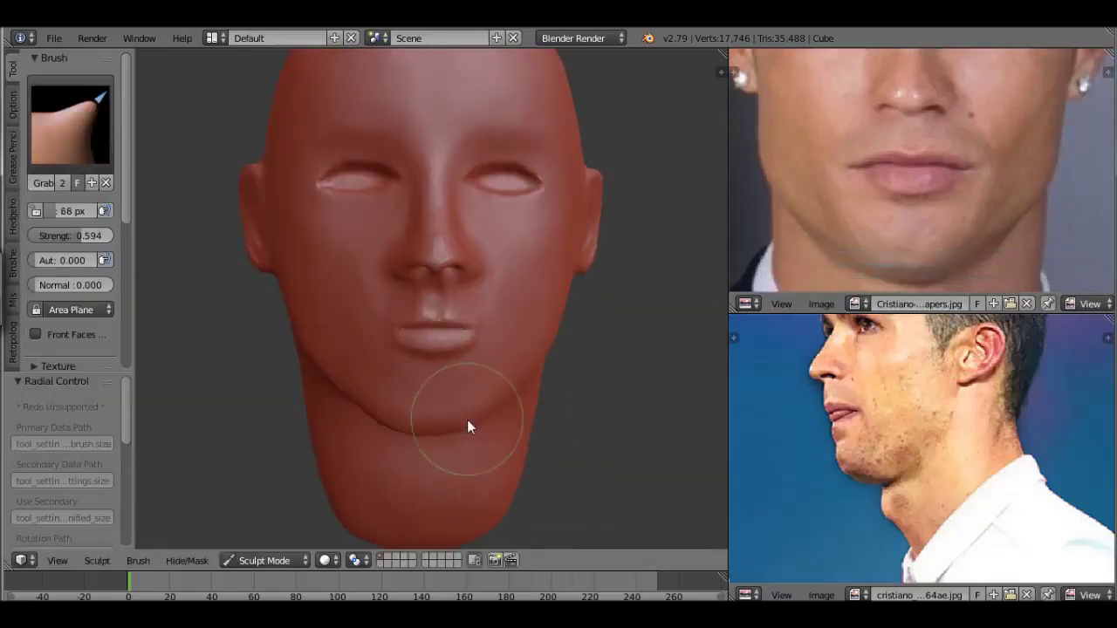
click(504, 400)
mouse_move(550, 367)
middle_down()
mouse_move(393, 382)
mouse_move(486, 302)
mouse_move(447, 329)
mouse_move(324, 344)
middle_up()
scroll(324, 344, up, 2)
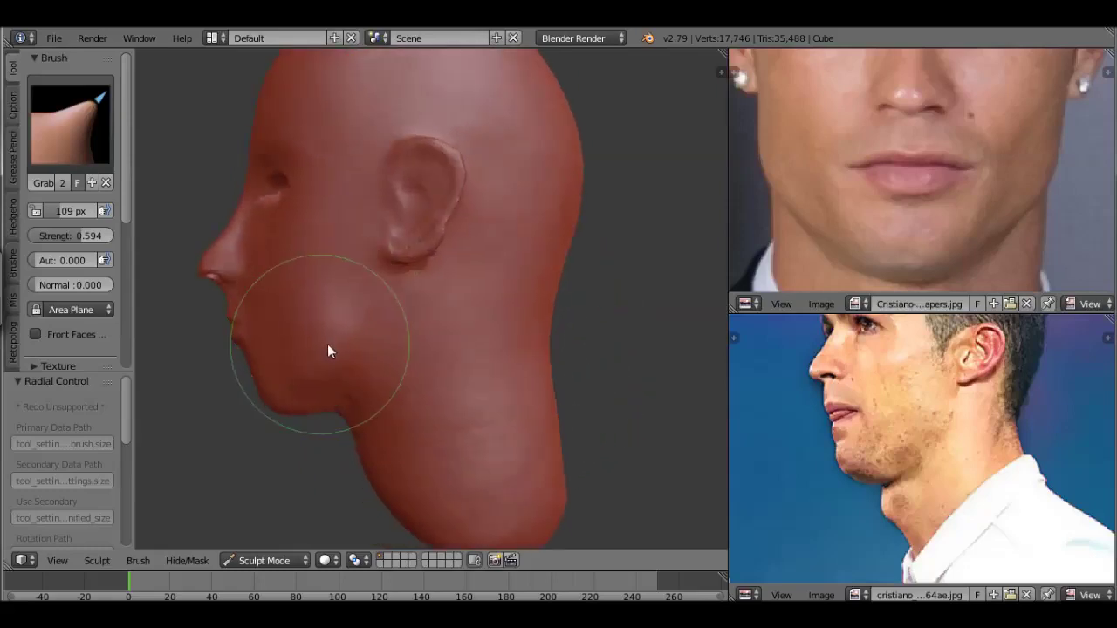
mouse_move(316, 332)
mouse_down()
mouse_move(320, 294)
mouse_move(262, 299)
mouse_move(267, 341)
mouse_move(299, 393)
mouse_up()
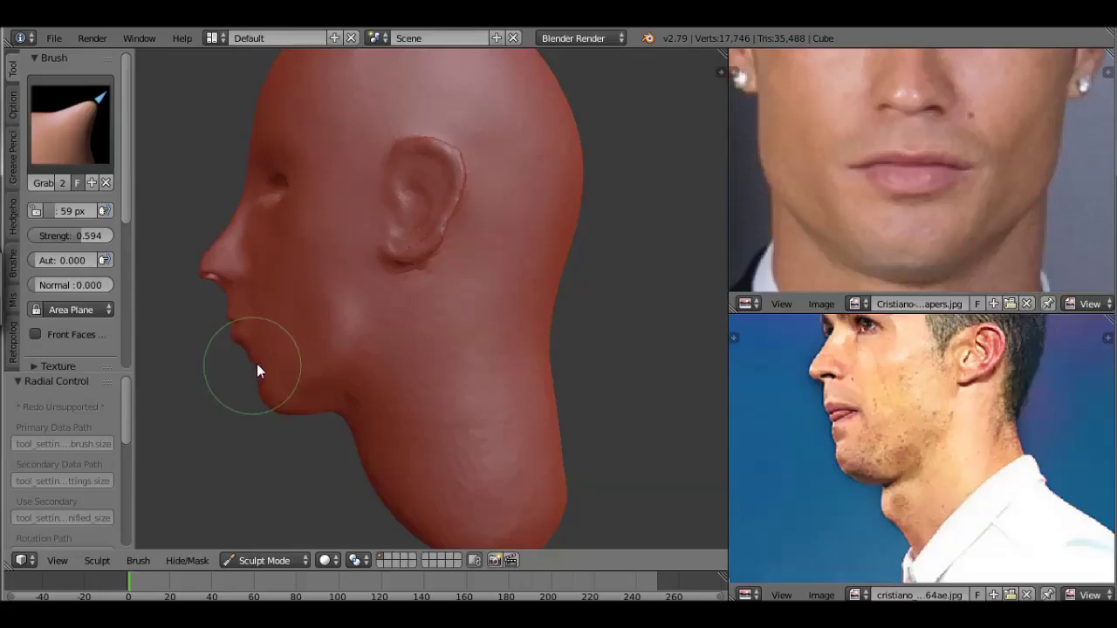
Refine the brow and nose with the Clay brush from the front view.
click(84, 110)
click(130, 213)
key(KP_1)
scroll(439, 222, up, 3)
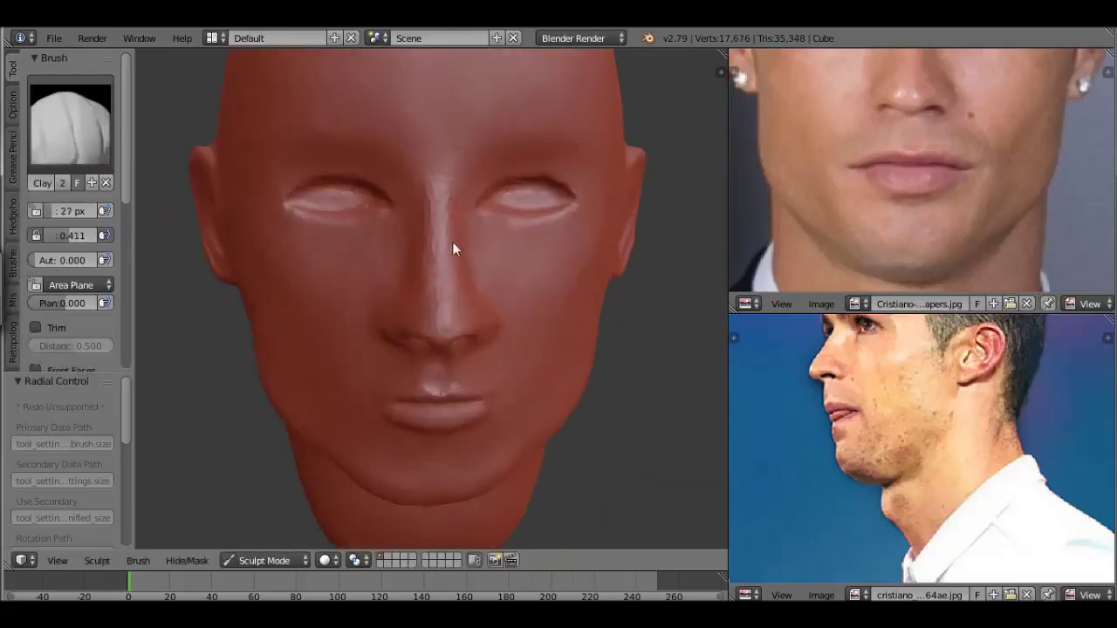
mouse_move(440, 223)
mouse_down()
mouse_move(469, 166)
mouse_move(444, 250)
mouse_move(574, 132)
mouse_move(488, 321)
mouse_up()
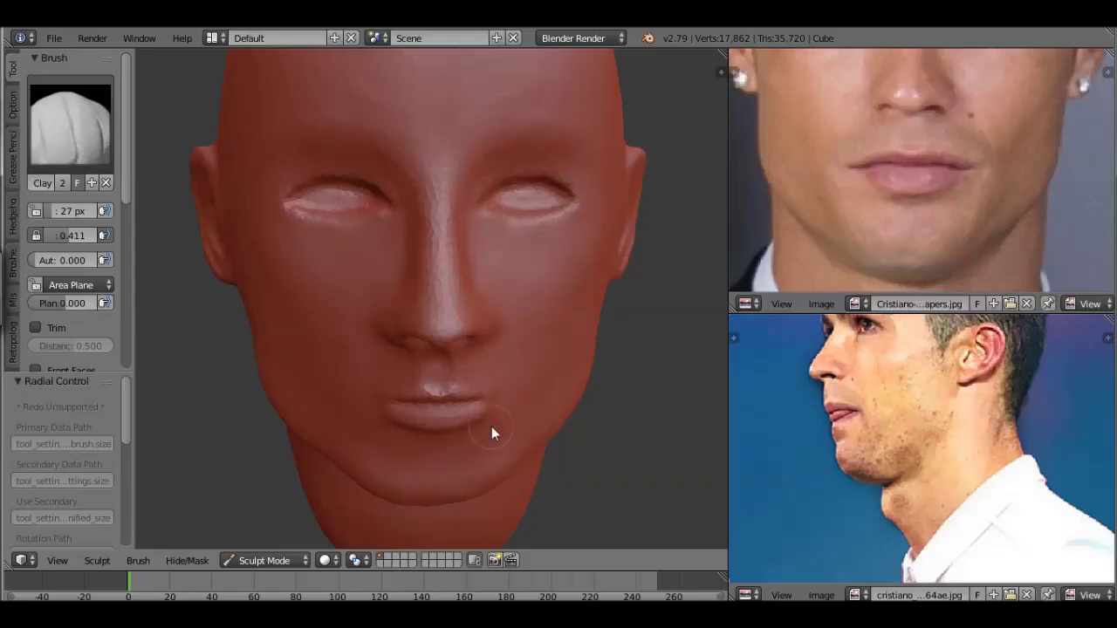
Check side and front views, then select the Crease brush at 27 px, 0.250 strength.
key(KP_3)
scroll(436, 340, down, 2)
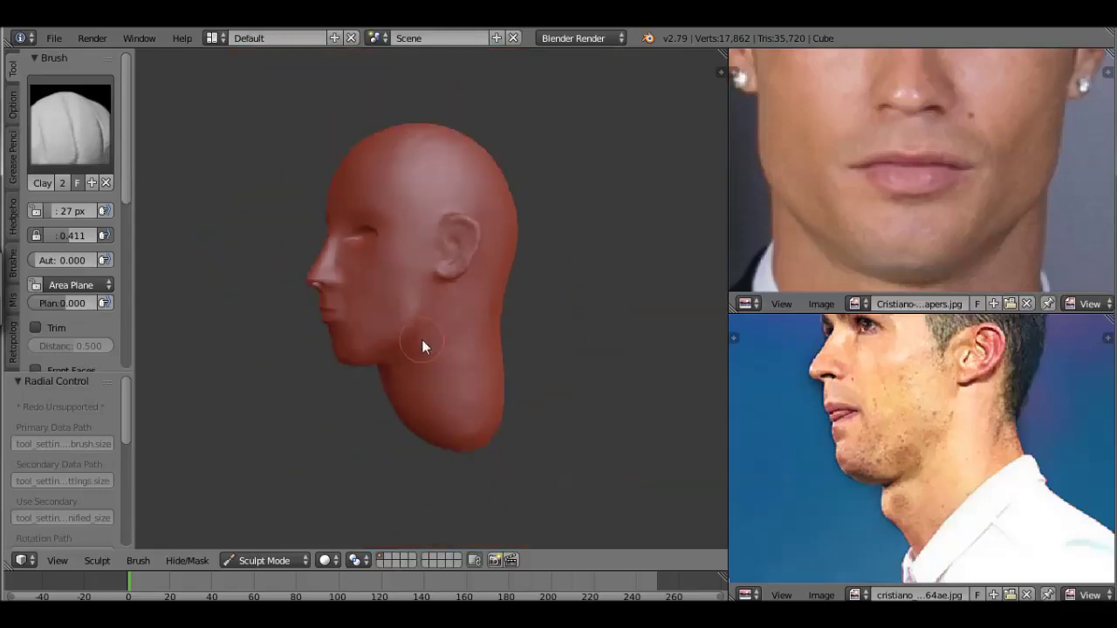
key(KP_1)
scroll(533, 299, up, 2)
scroll(522, 331, up, 2)
key(shift+c)
scroll(486, 430, up, 1)
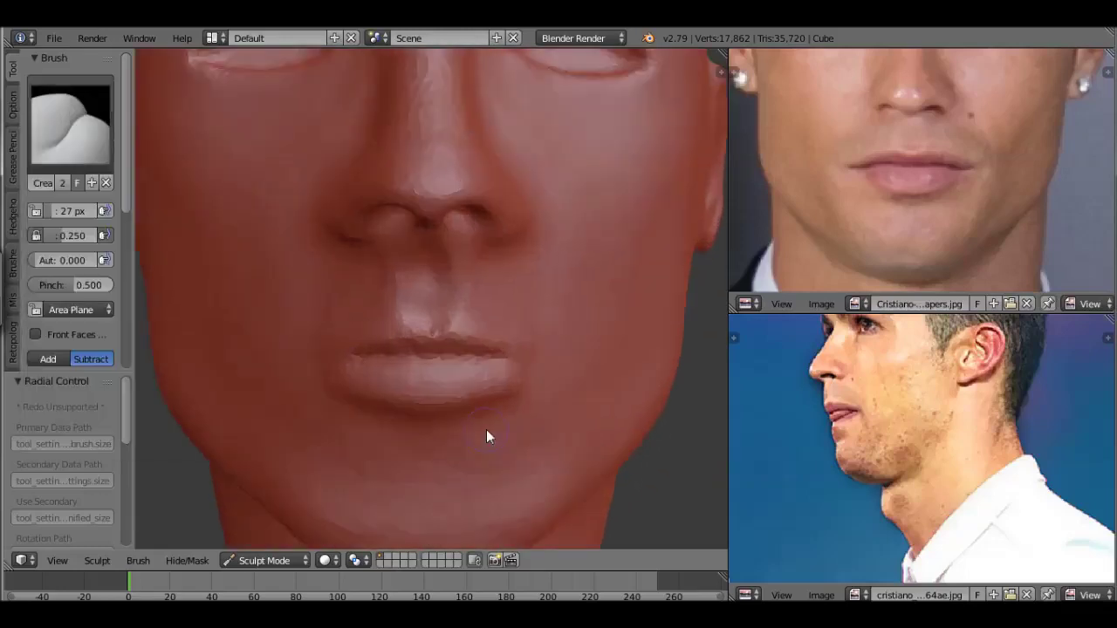
Crease the lower lip line, then raise the upper lip and philtrum with a 19 px Draw brush.
mouse_move(484, 340)
mouse_down()
mouse_move(480, 366)
mouse_move(514, 373)
mouse_move(543, 350)
mouse_up()
click(70, 120)
click(462, 234)
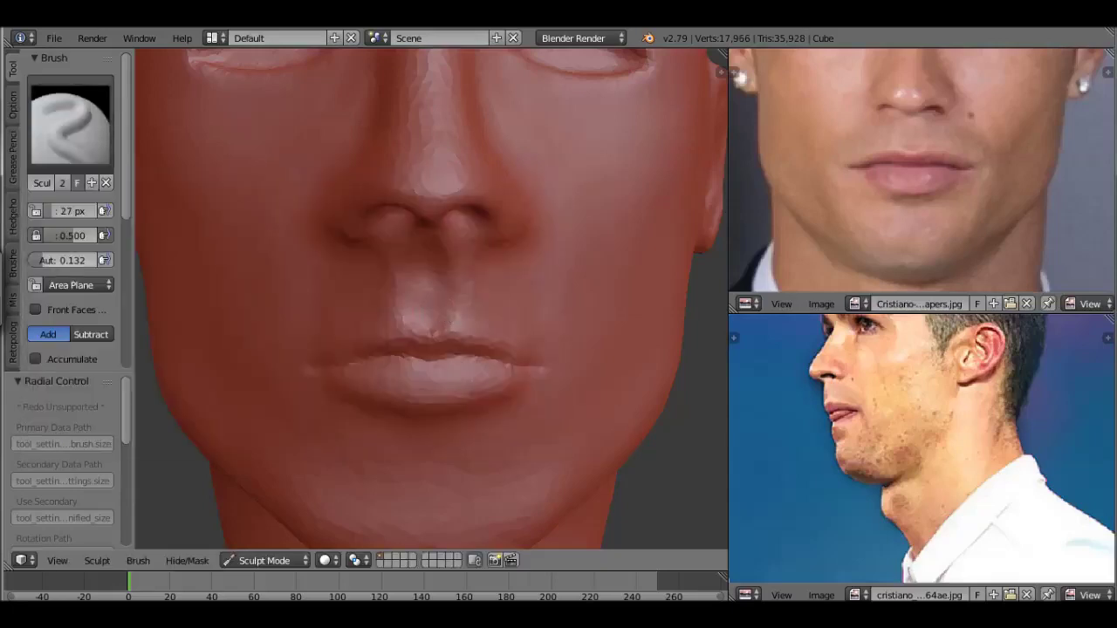
key(bracketleft)
key(bracketleft)
key(bracketleft)
drag(482, 354, 484, 343)
mouse_move(504, 335)
mouse_down()
mouse_move(428, 336)
mouse_move(433, 261)
mouse_up()
mouse_move(432, 311)
mouse_down()
mouse_move(474, 274)
mouse_move(506, 309)
mouse_move(494, 332)
mouse_move(490, 255)
mouse_up()
Enlarge the Draw brush to 36 px and sculpt detail and ridges into the chin.
key(f)
click(553, 327)
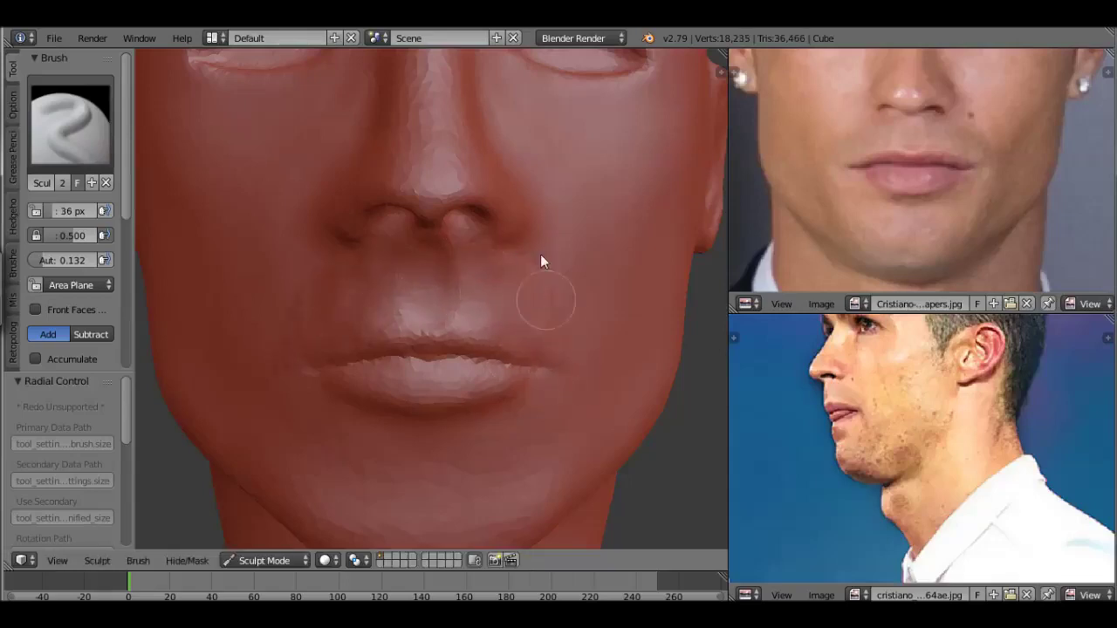
scroll(563, 398, down, 5)
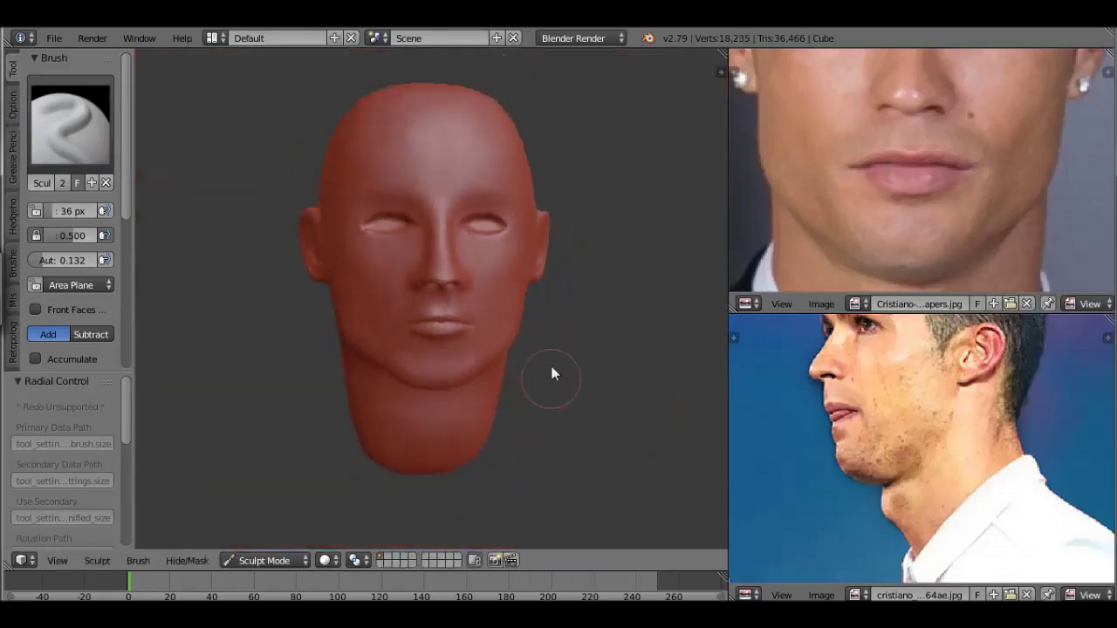
scroll(550, 375, up, 2)
middle_drag(503, 444, 436, 431)
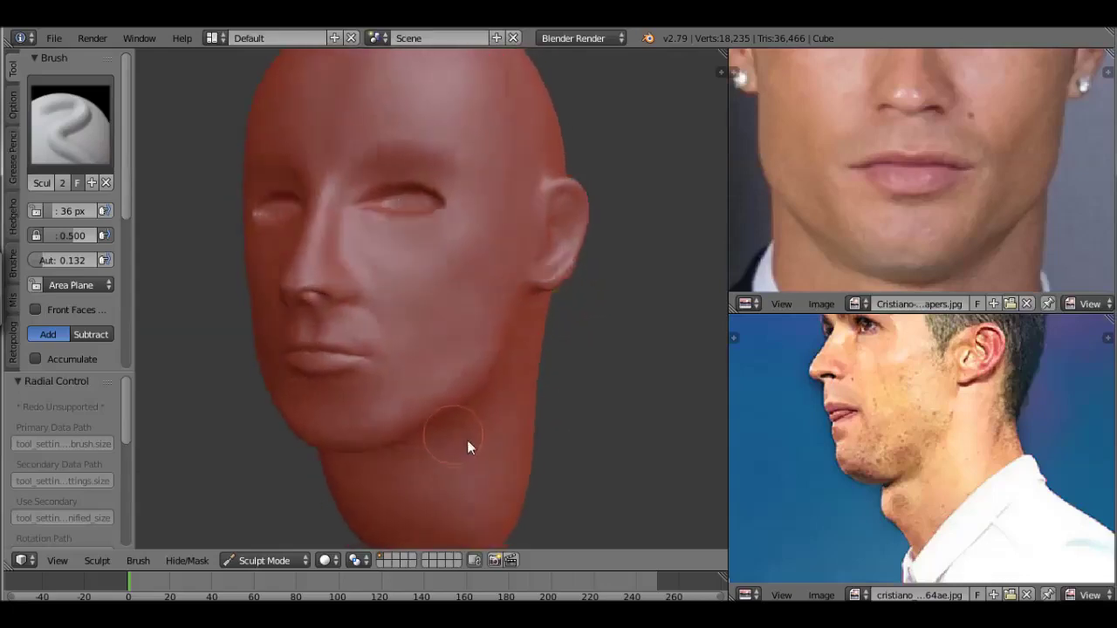
click(70, 122)
scroll(87, 277, down, 5)
ctrl+scroll(86, 277, down, 1)
scroll(540, 345, up, 3)
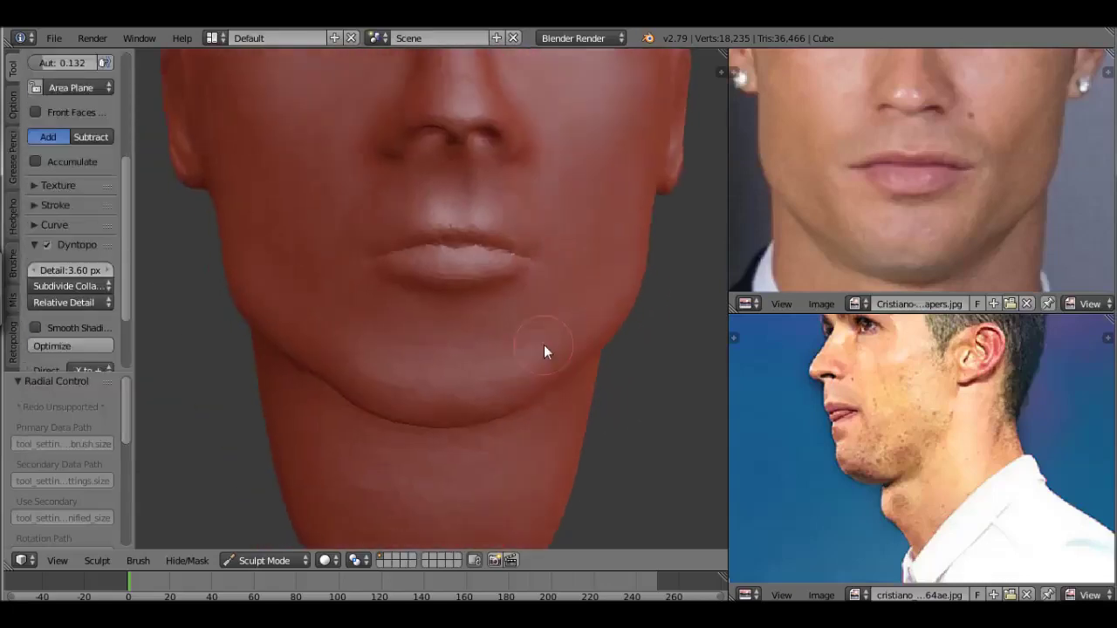
mouse_move(499, 390)
mouse_down()
mouse_move(411, 344)
mouse_move(460, 369)
mouse_move(484, 355)
mouse_up()
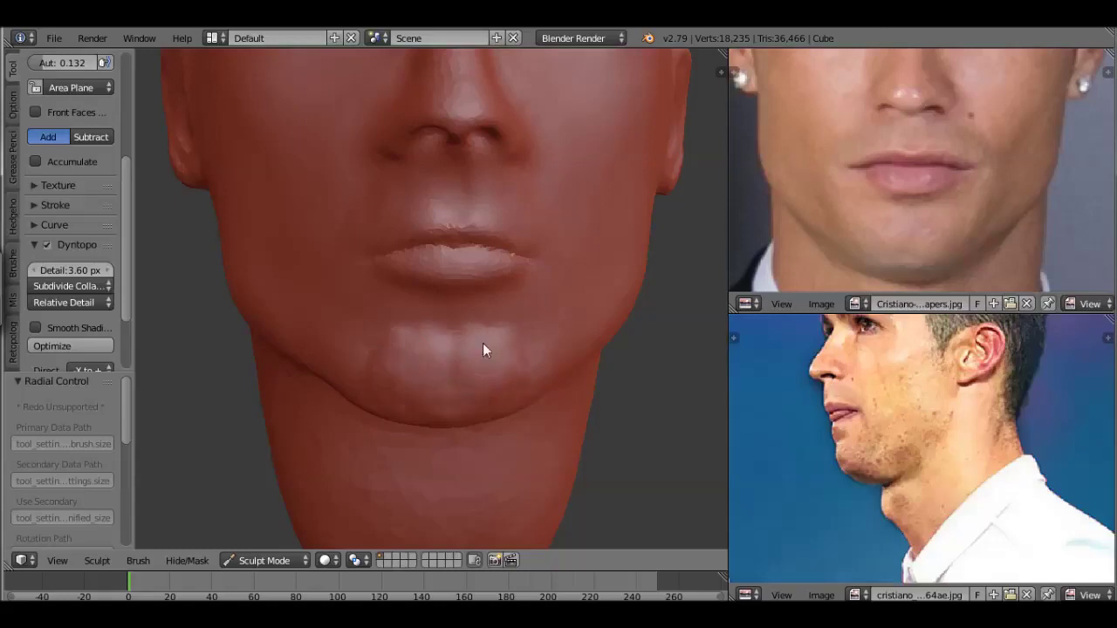
mouse_move(476, 363)
mouse_down()
mouse_move(464, 376)
mouse_move(518, 373)
mouse_up()
Build up both cheeks with mirrored Draw strokes and enlarge the brush to 37 px.
scroll(339, 245, down, 3)
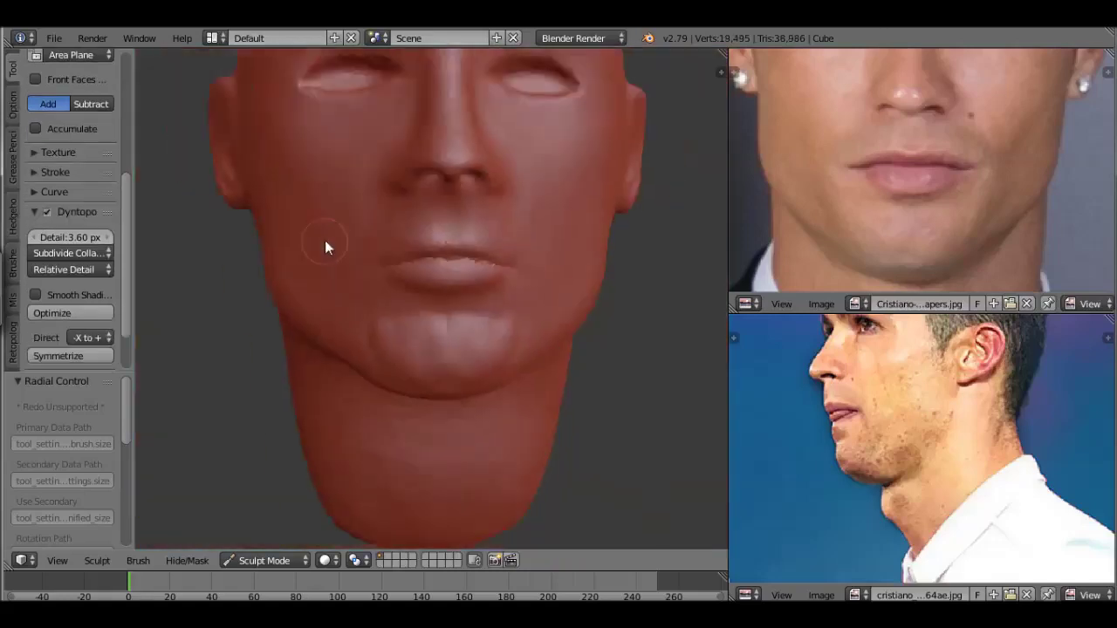
scroll(70, 262, up, 5)
click(69, 122)
click(521, 301)
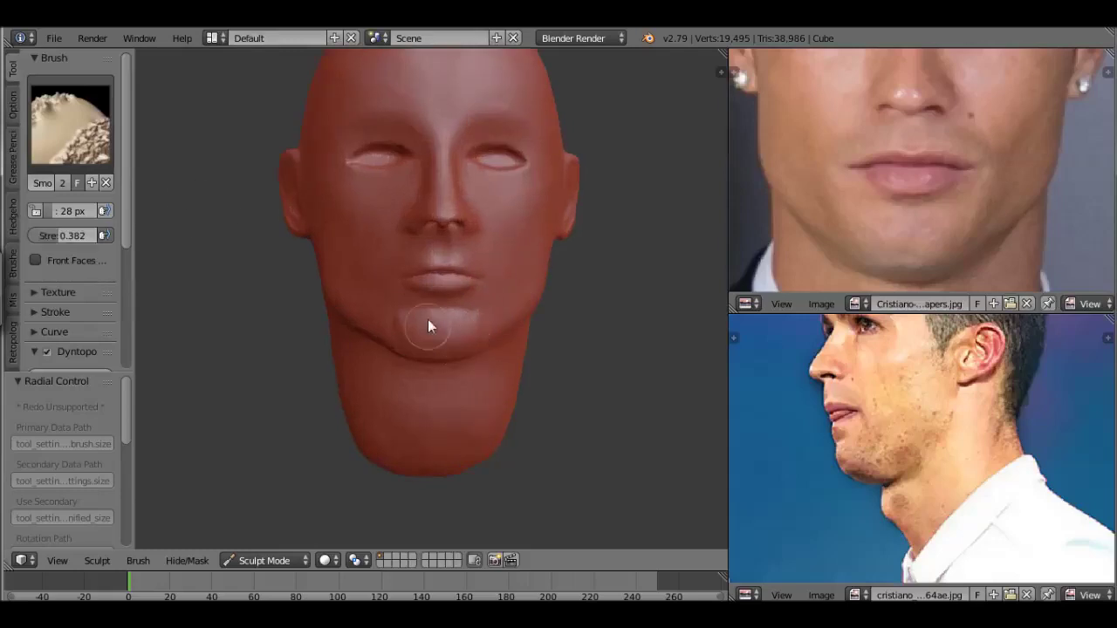
scroll(465, 406, down, 2)
click(69, 122)
click(521, 306)
scroll(521, 305, up, 4)
scroll(524, 328, up, 1)
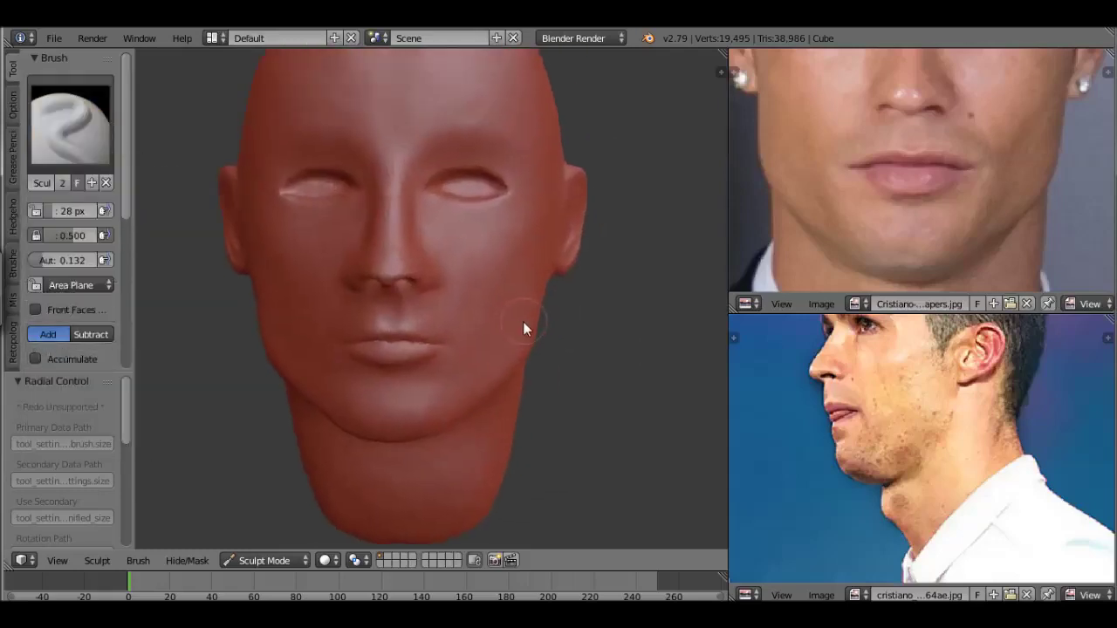
mouse_move(505, 206)
mouse_down()
mouse_move(474, 392)
mouse_move(488, 318)
mouse_move(529, 256)
mouse_up()
key(f)
click(495, 292)
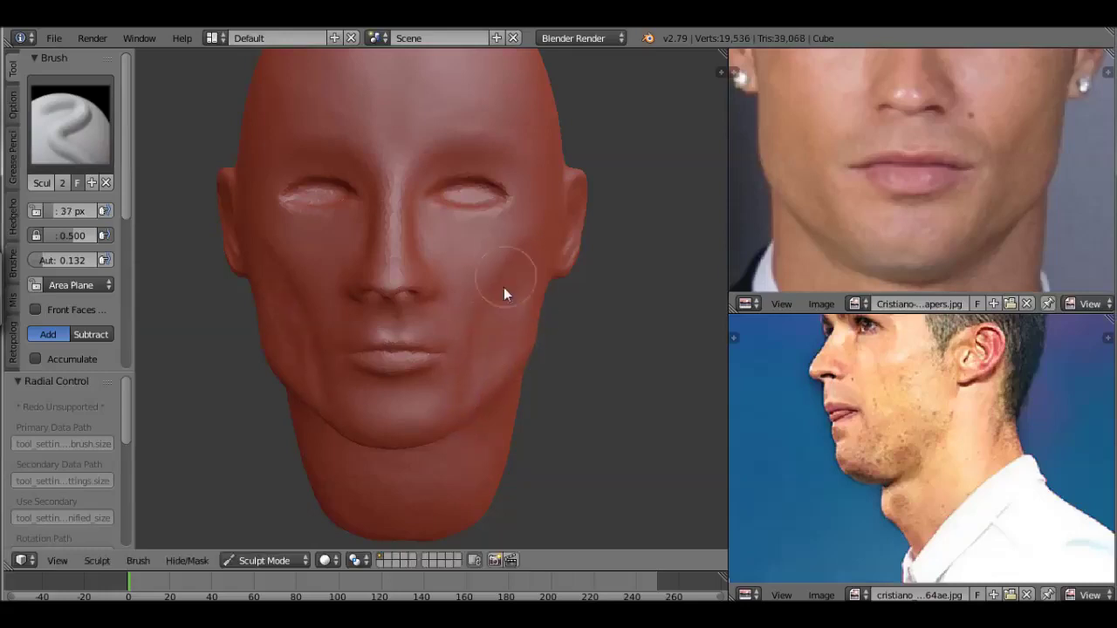
scroll(538, 388, down, 3)
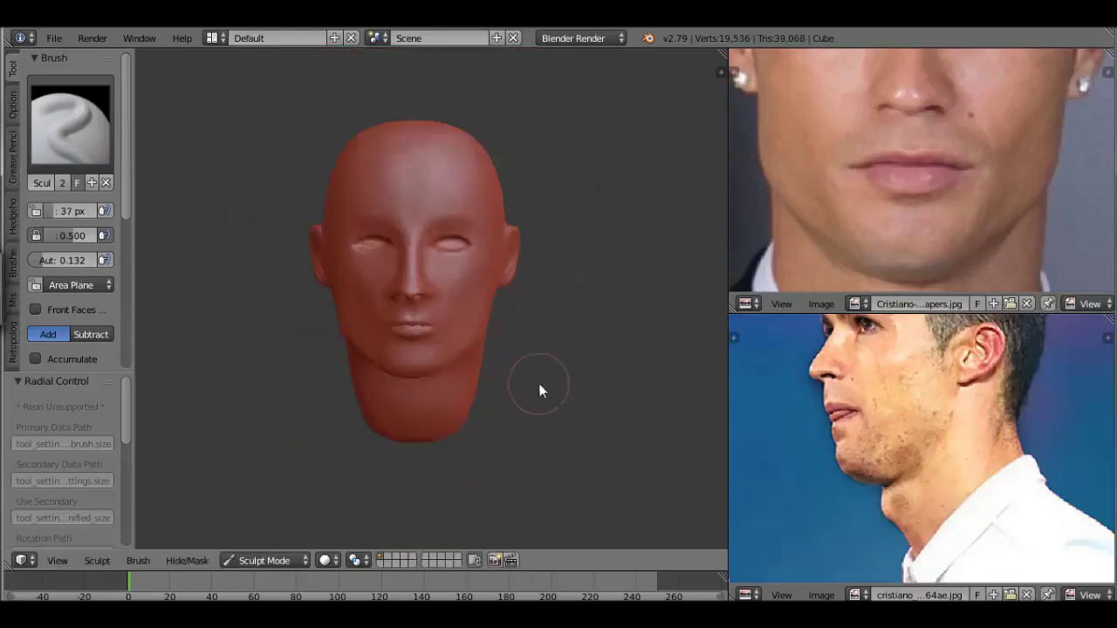
scroll(546, 366, up, 2)
scroll(552, 350, up, 2)
scroll(524, 332, up, 2)
Deepen the line between the lips with a 17 px, 0.411-strength Crease brush.
key(shift+c)
key(shift+f)
click(325, 310)
key(f)
click(338, 322)
drag(338, 322, 507, 288)
scroll(488, 296, down, 4)
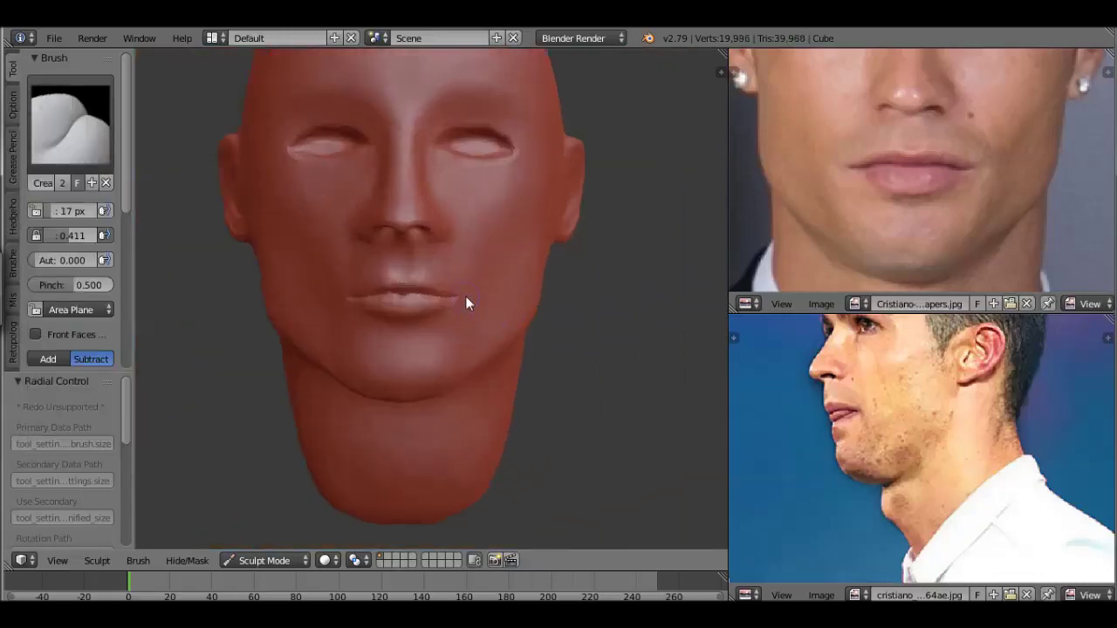
scroll(476, 288, down, 3)
mouse_move(483, 276)
middle_down()
mouse_move(488, 295)
mouse_move(406, 301)
mouse_move(499, 319)
middle_up()
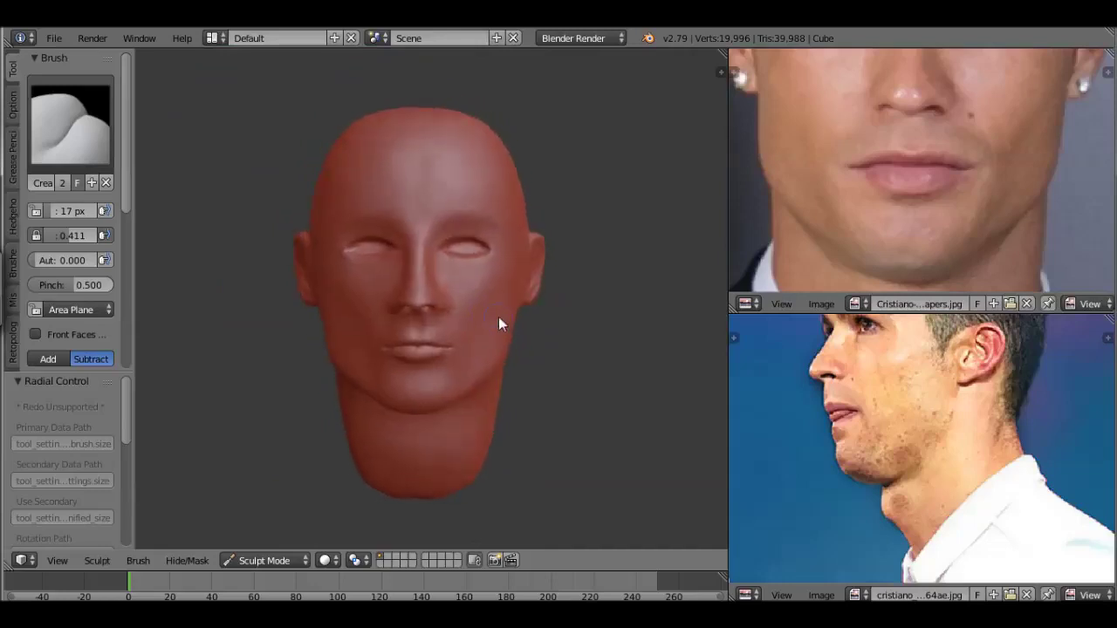
Re-sculpt the nose bridge with Clay and move the front photo to show the eyes.
click(70, 123)
click(130, 212)
scroll(489, 409, up, 2)
mouse_move(398, 258)
mouse_down()
mouse_move(409, 211)
mouse_move(484, 186)
mouse_up()
middle_drag(985, 202, 978, 288)
middle_drag(470, 210, 437, 179)
mouse_move(437, 178)
mouse_down()
mouse_move(459, 172)
mouse_move(492, 195)
mouse_up()
click(70, 122)
click(467, 281)
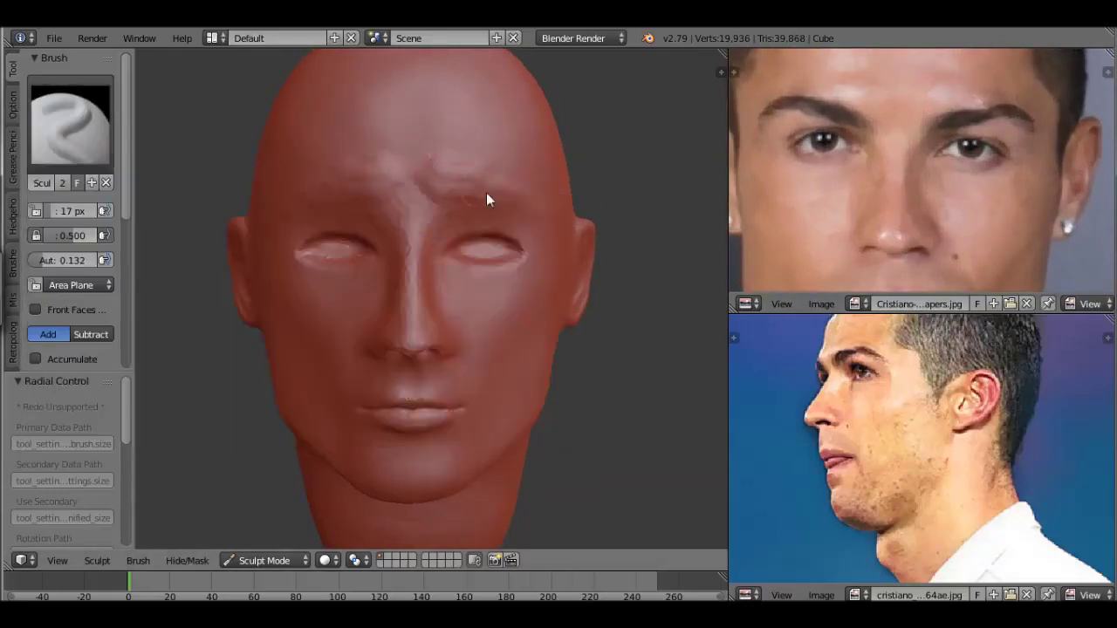
Sculpt strokes onto the forehead, then smooth away its bumps.
middle_drag(961, 174, 960, 266)
middle_drag(542, 175, 548, 215)
mouse_move(410, 131)
mouse_down()
mouse_move(485, 120)
mouse_move(457, 144)
mouse_move(437, 124)
mouse_move(481, 192)
mouse_move(382, 115)
mouse_move(515, 135)
mouse_move(461, 218)
mouse_up()
key(f)
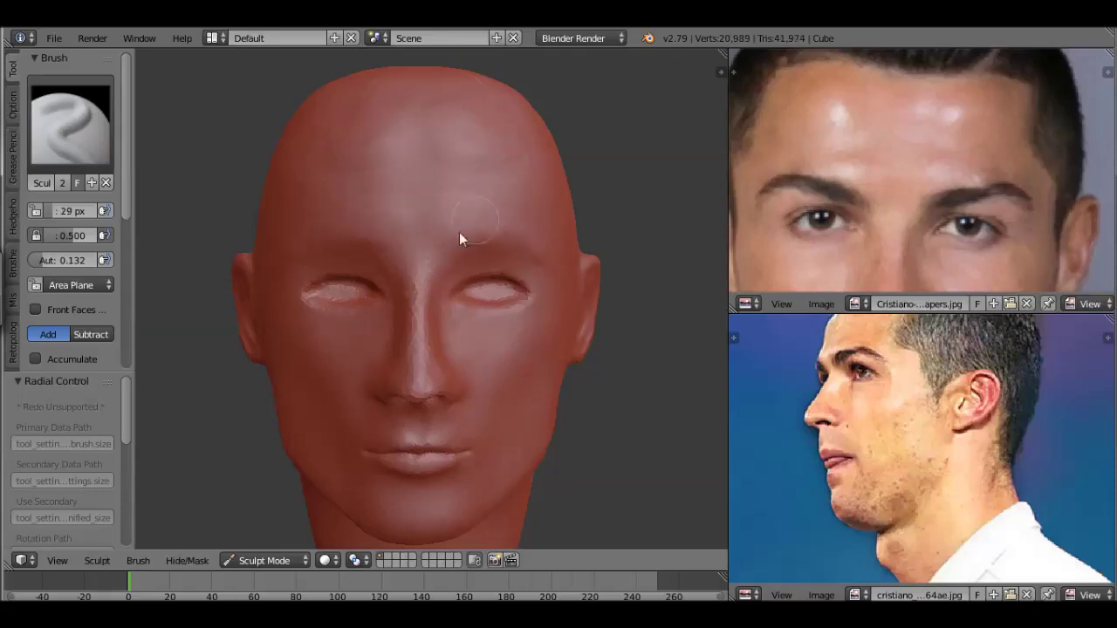
From the left profile, set the brush to 23 px and deepen the right nostril.
mouse_move(487, 352)
middle_down()
mouse_move(396, 384)
mouse_move(414, 369)
mouse_move(544, 366)
middle_up()
scroll(471, 229, up, 5)
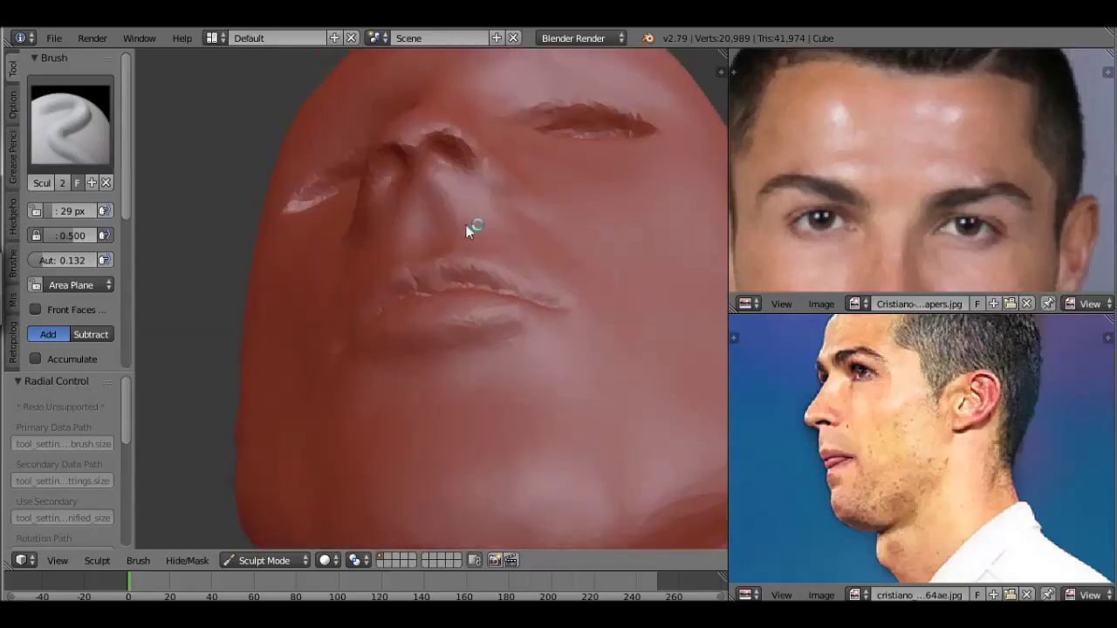
scroll(506, 239, up, 2)
key(f)
click(488, 265)
mouse_move(487, 271)
mouse_down()
mouse_move(501, 286)
mouse_move(452, 247)
mouse_move(477, 234)
mouse_move(501, 256)
mouse_move(450, 240)
mouse_move(521, 305)
mouse_up()
Move the front reference photo up, re-sculpt the nostrils, and return to the Draw brush.
scroll(521, 306, down, 4)
mouse_move(521, 306)
middle_down()
mouse_move(463, 316)
mouse_move(591, 327)
middle_up()
scroll(591, 326, up, 4)
middle_drag(1044, 81, 1043, 13)
drag(617, 249, 499, 265)
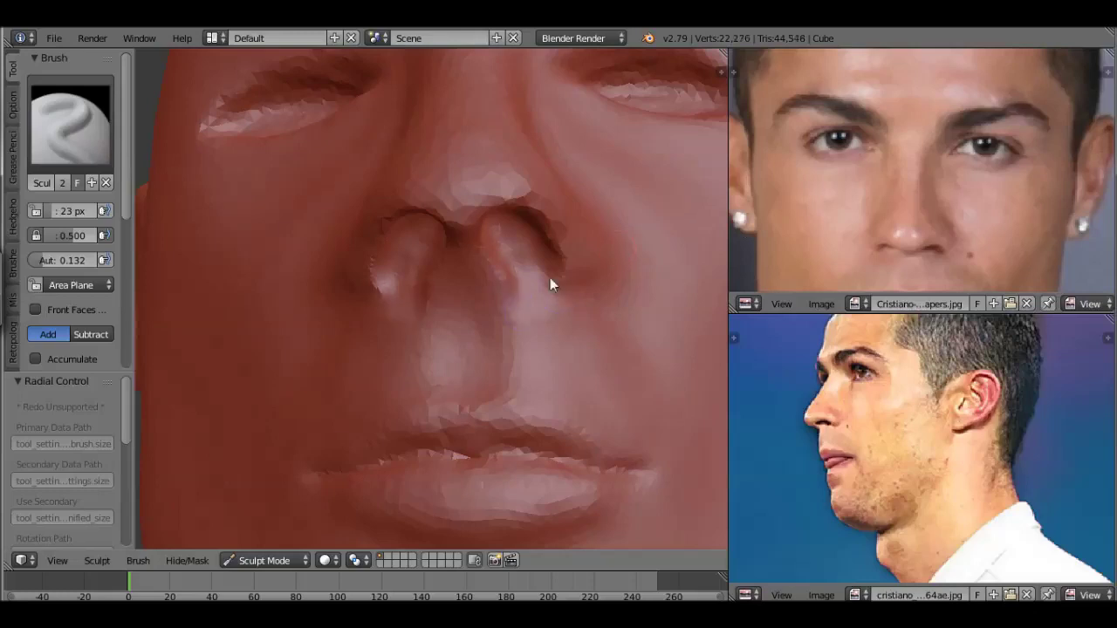
key(s)
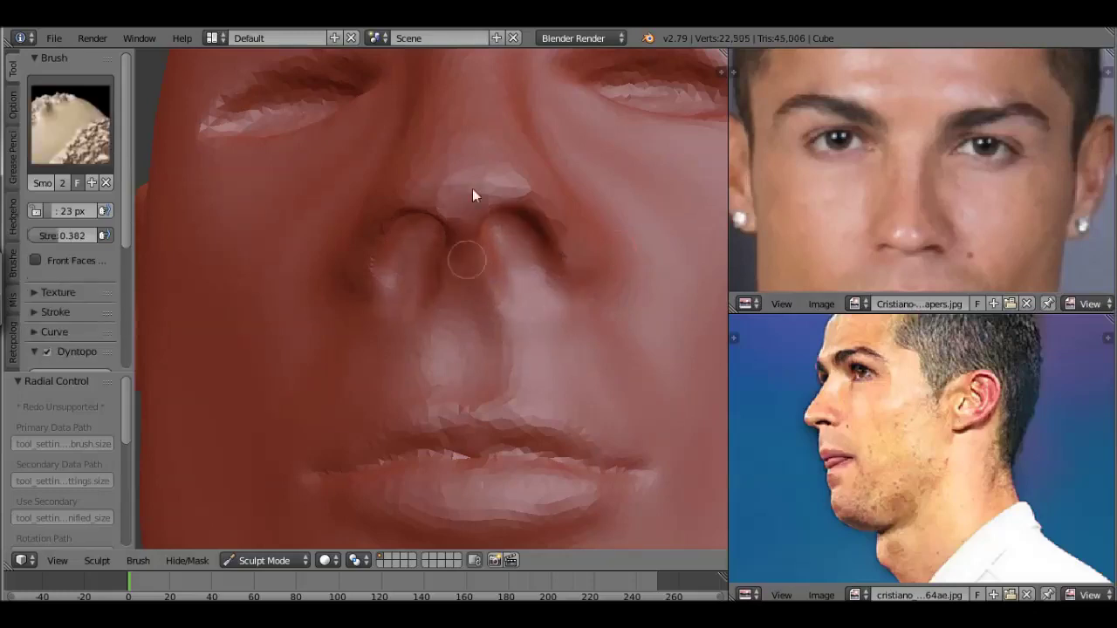
key(x)
scroll(492, 375, down, 4)
middle_drag(492, 375, 504, 284)
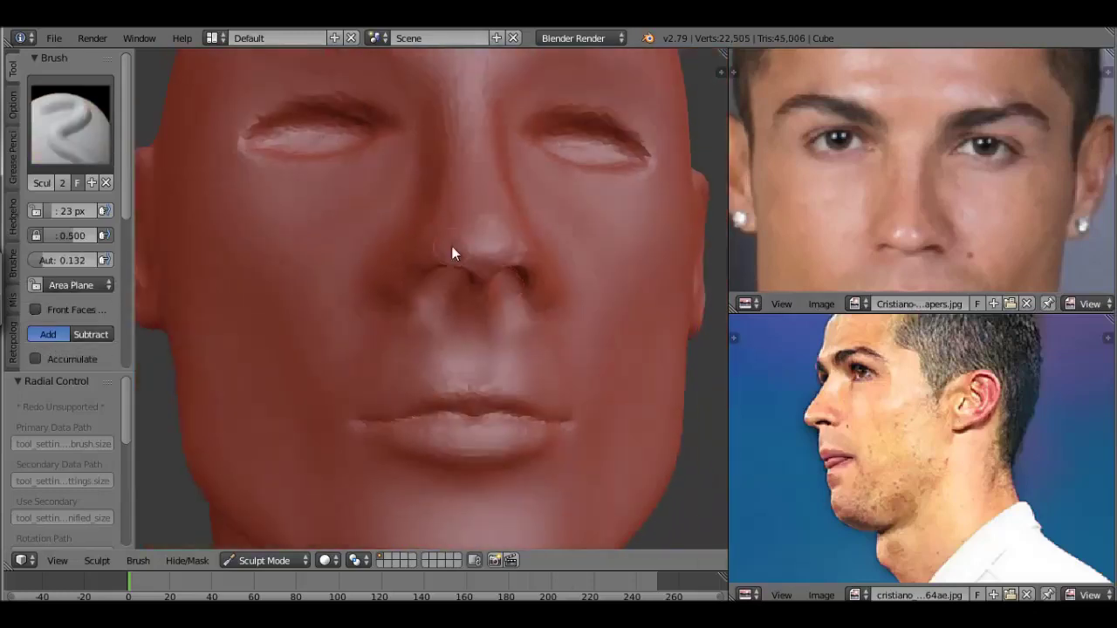
Re-sculpt the area around the nose and reshape the nose from the side.
drag(452, 246, 521, 241)
scroll(612, 301, down, 2)
middle_drag(611, 301, 414, 292)
scroll(414, 292, up, 3)
mouse_move(380, 279)
mouse_down()
mouse_move(399, 241)
mouse_move(394, 212)
mouse_move(416, 357)
mouse_up()
middle_drag(415, 357, 279, 309)
scroll(279, 309, down, 3)
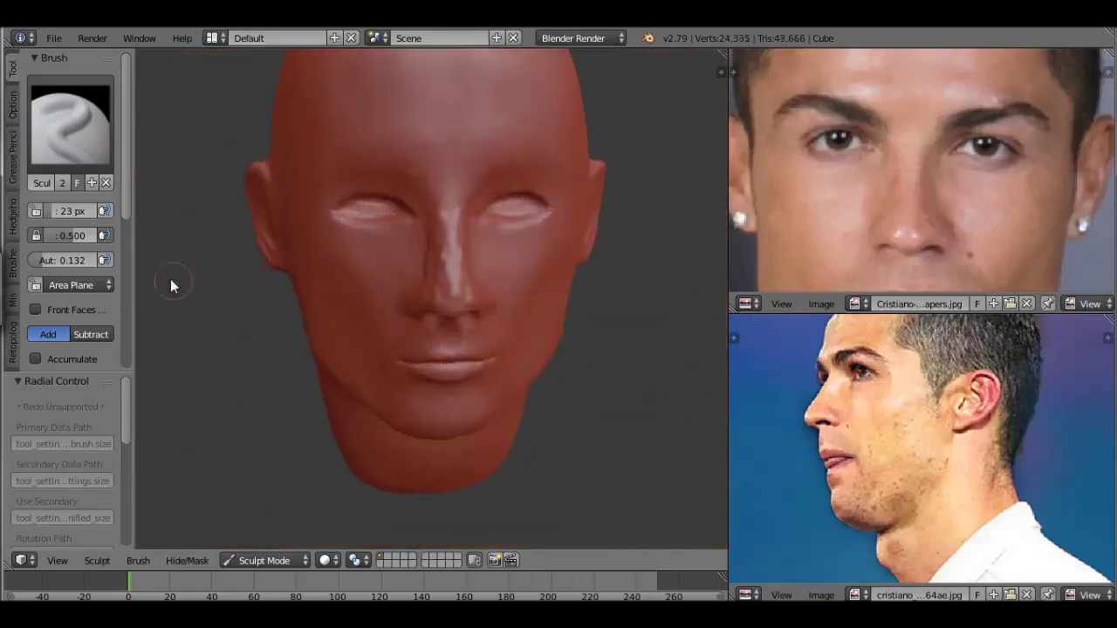
scroll(480, 283, up, 2)
Enlarge the brush to 35 px and smooth the ridge along the nose bridge.
key(f)
mouse_move(400, 282)
mouse_down()
mouse_move(431, 253)
mouse_move(487, 252)
mouse_up()
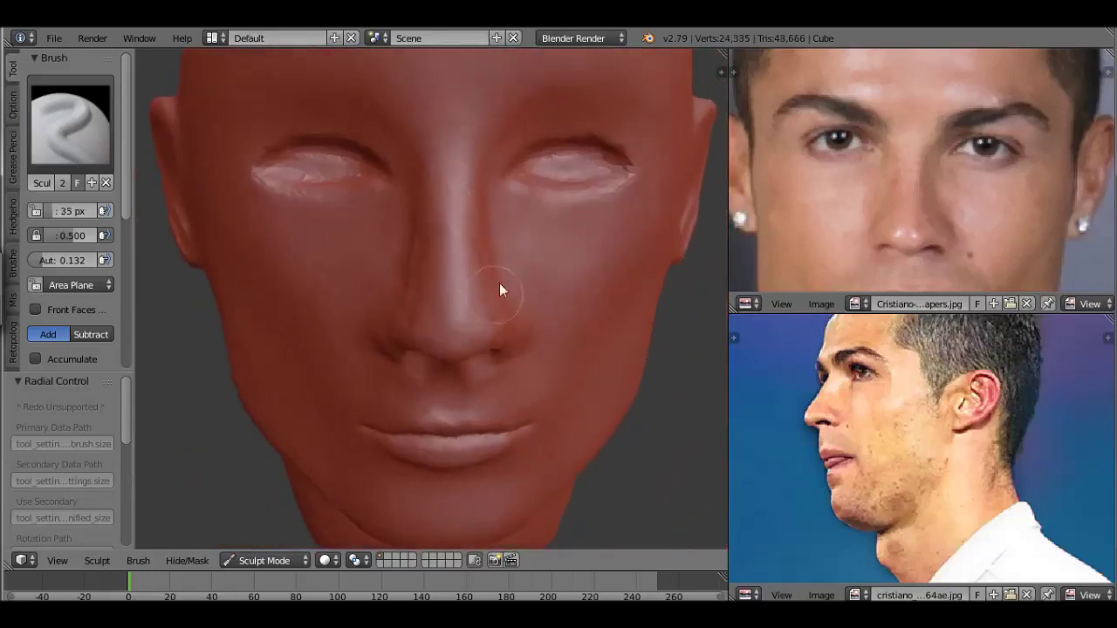
scroll(524, 304, down, 4)
mouse_move(523, 305)
middle_down()
mouse_move(438, 274)
mouse_move(386, 373)
middle_up()
scroll(438, 273, up, 5)
scroll(387, 373, down, 2)
scroll(492, 378, up, 3)
scroll(402, 289, up, 2)
Carve a Crease stroke along the fold beside the nose.
key(shift+c)
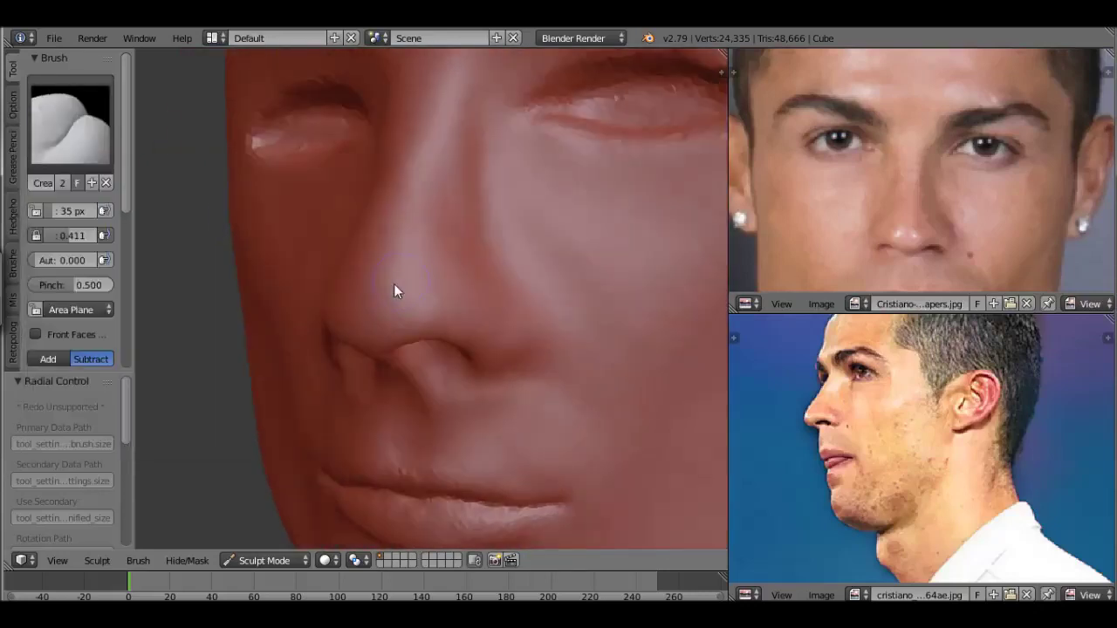
mouse_move(481, 389)
mouse_down()
mouse_move(512, 274)
mouse_move(550, 337)
mouse_move(481, 217)
mouse_up()
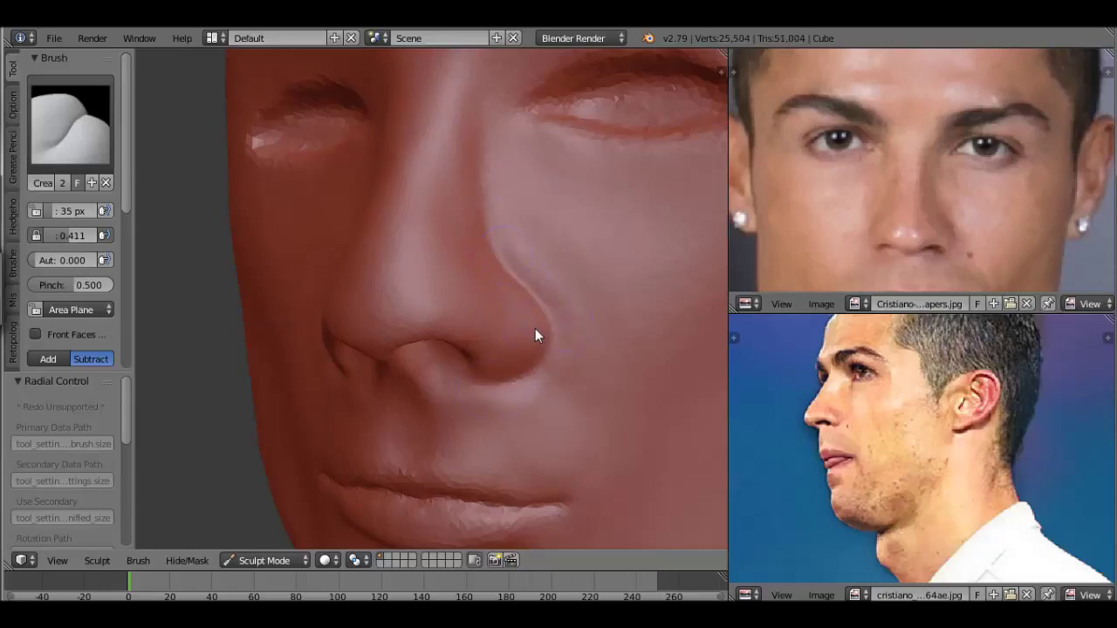
scroll(574, 353, down, 4)
scroll(510, 318, up, 4)
middle_drag(509, 317, 486, 287)
scroll(486, 288, up, 2)
Build up the nostrils with Draw, then soften and reshape the nostril area.
click(69, 122)
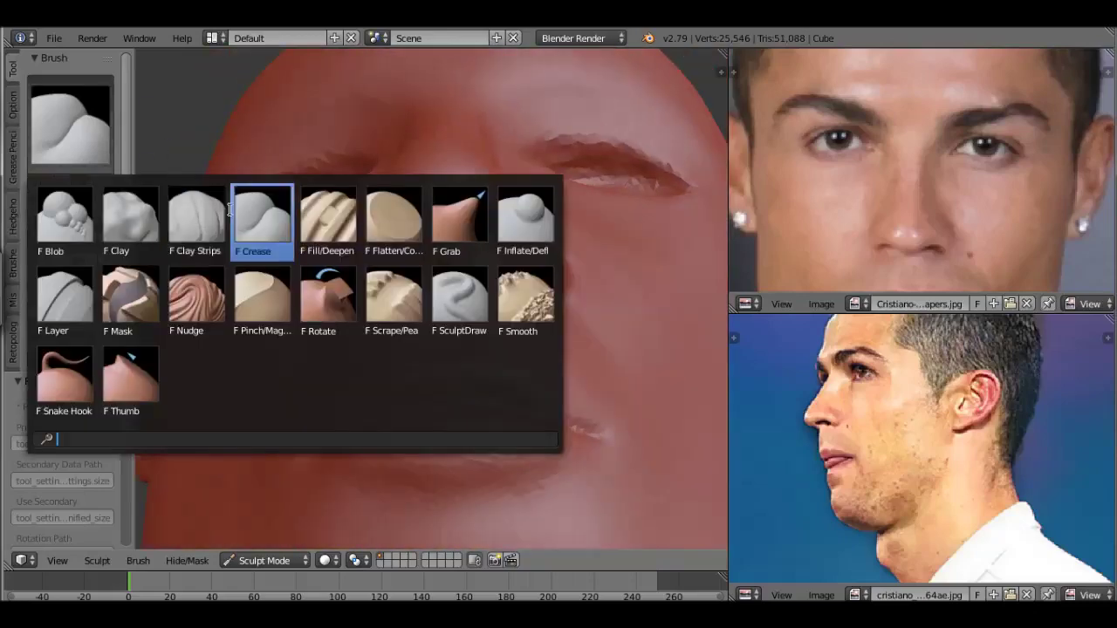
click(524, 294)
key(x)
scroll(480, 268, up, 2)
mouse_move(480, 268)
mouse_down()
mouse_move(466, 178)
mouse_move(429, 106)
mouse_move(480, 138)
mouse_up()
mouse_move(515, 225)
middle_down()
mouse_move(461, 352)
mouse_move(532, 307)
mouse_move(480, 253)
middle_up()
mouse_move(480, 253)
shift+mouse_down()
mouse_move(385, 260)
mouse_move(540, 267)
mouse_move(472, 240)
mouse_move(501, 194)
shift+mouse_up()
scroll(465, 404, down, 4)
scroll(518, 338, up, 2)
scroll(516, 337, up, 1)
Add a Clay ridge along the side of the nose with a 24 px brush.
key(c)
scroll(522, 298, up, 3)
key(f)
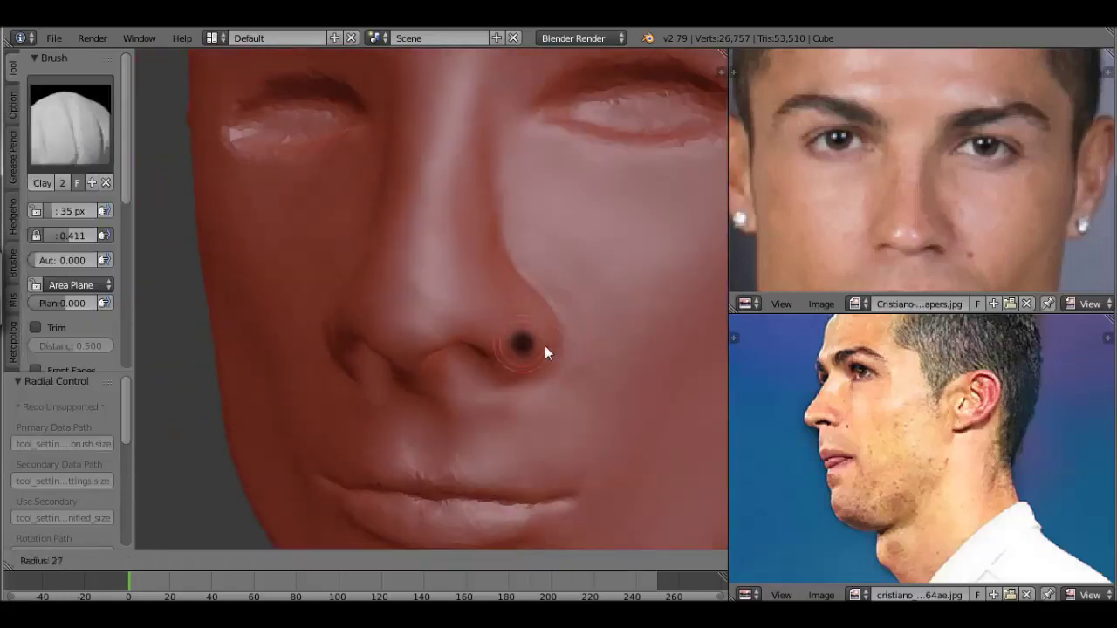
click(522, 362)
mouse_move(542, 332)
mouse_down()
mouse_move(499, 244)
mouse_move(551, 364)
mouse_move(506, 394)
mouse_move(503, 230)
mouse_move(535, 386)
mouse_move(497, 221)
mouse_up()
scroll(543, 390, down, 4)
scroll(519, 330, up, 2)
Undo the last two Clay strokes and frame the mouth in the front reference photo.
middle_drag(520, 327, 473, 314)
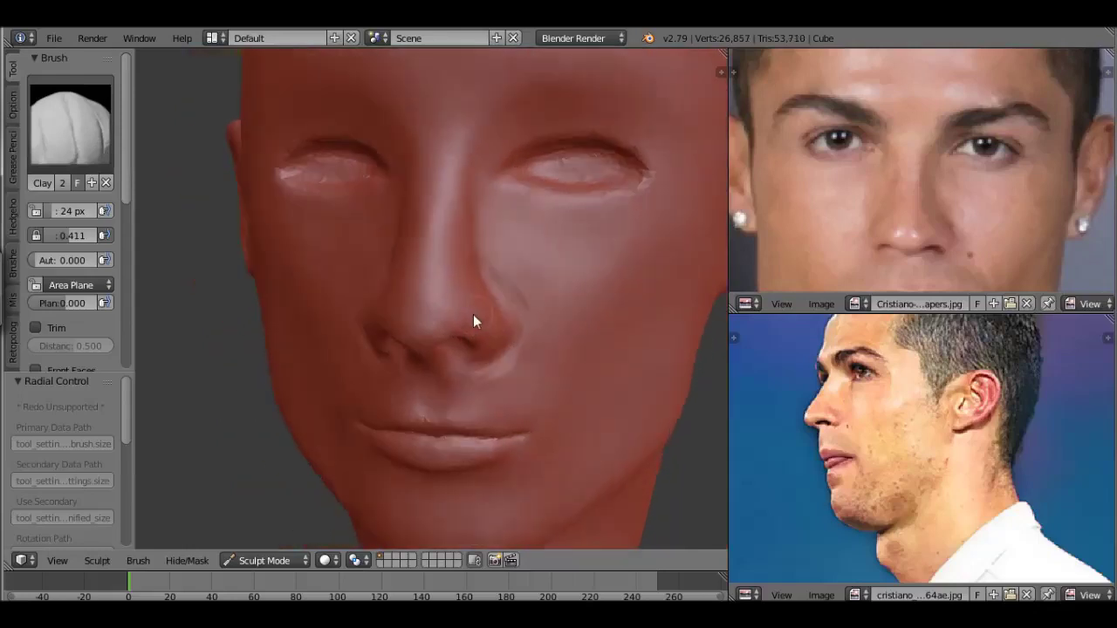
key(ctrl+z)
key(ctrl+z)
key(ctrl+z)
key(ctrl+z)
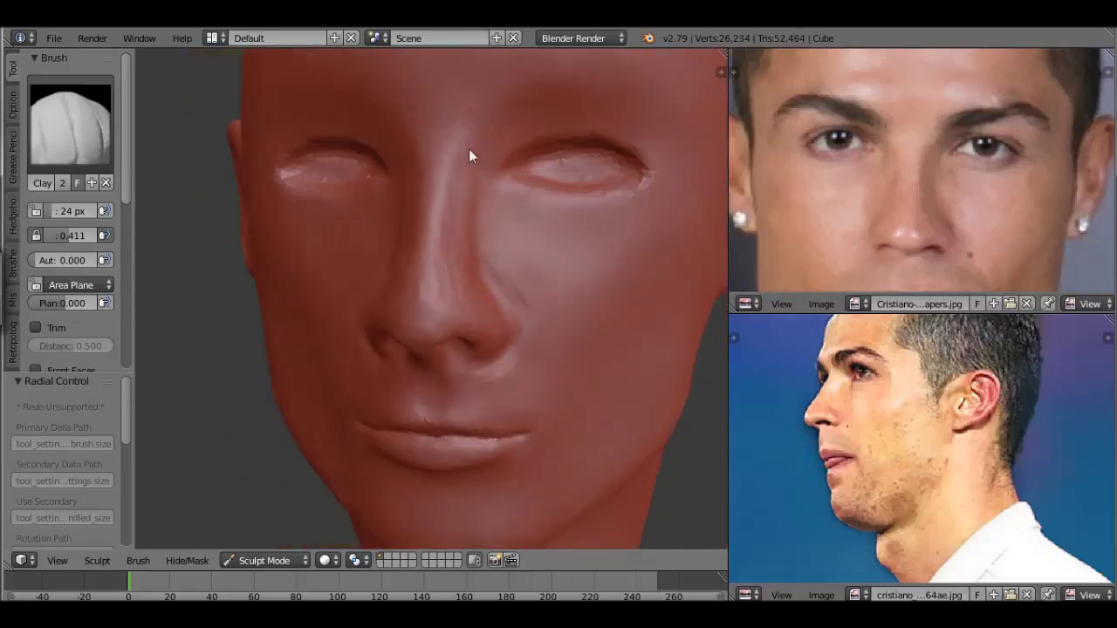
key(ctrl+z)
middle_drag(486, 306, 515, 385)
scroll(515, 386, down, 3)
scroll(519, 336, up, 2)
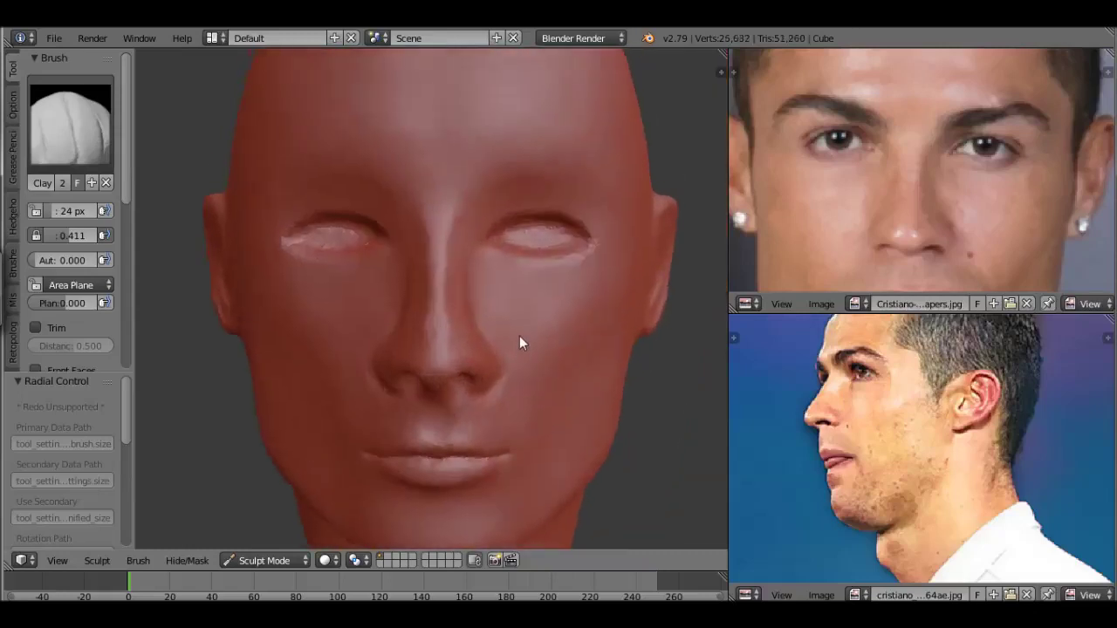
scroll(460, 305, up, 1)
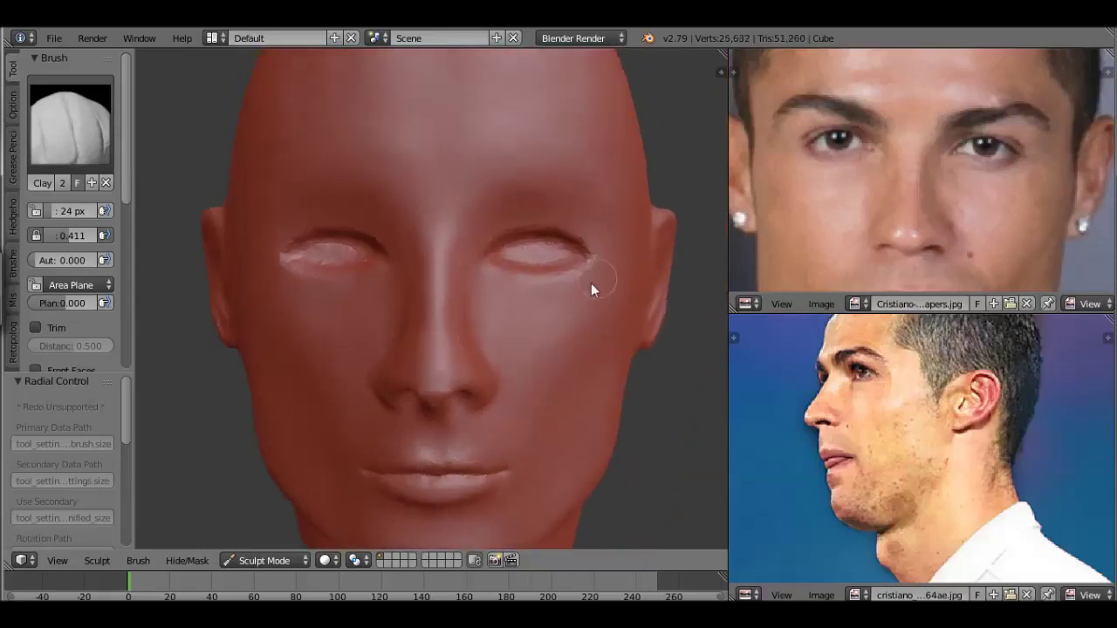
scroll(646, 288, down, 2)
middle_drag(916, 232, 916, 154)
scroll(480, 452, up, 2)
scroll(480, 452, up, 2)
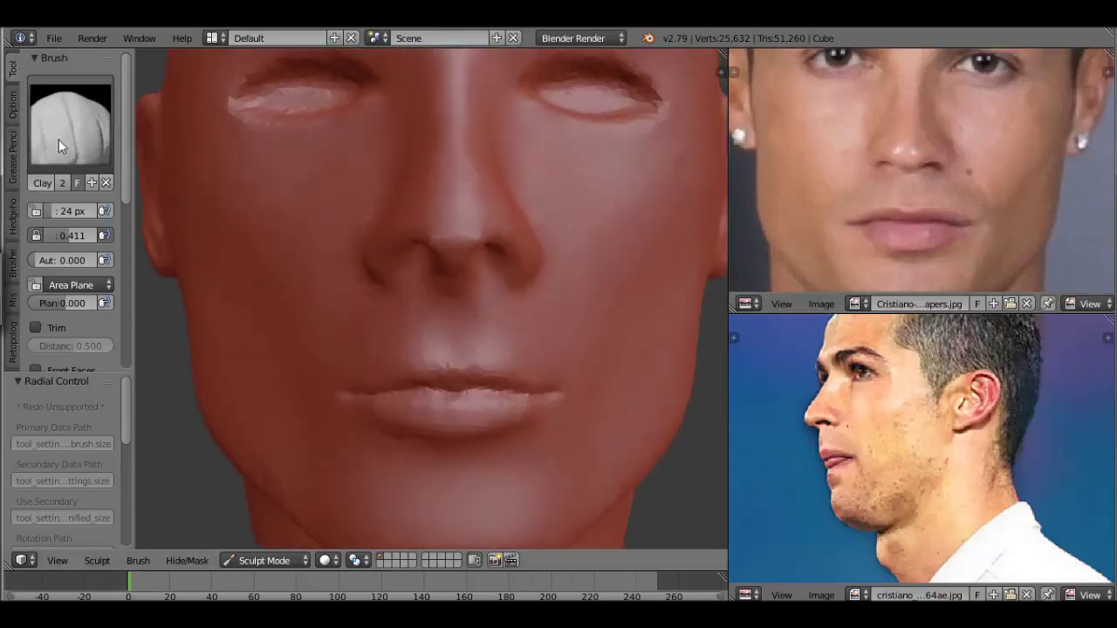
Reshape the upper lip edge, right mouth corner and lower lip with Clay strokes.
scroll(504, 291, up, 2)
drag(444, 291, 505, 288)
mouse_move(583, 313)
mouse_down()
mouse_move(429, 364)
mouse_move(364, 352)
mouse_up()
scroll(523, 341, down, 2)
scroll(541, 366, down, 3)
mouse_move(541, 367)
mouse_down()
mouse_move(498, 345)
mouse_move(378, 351)
mouse_up()
scroll(523, 348, up, 2)
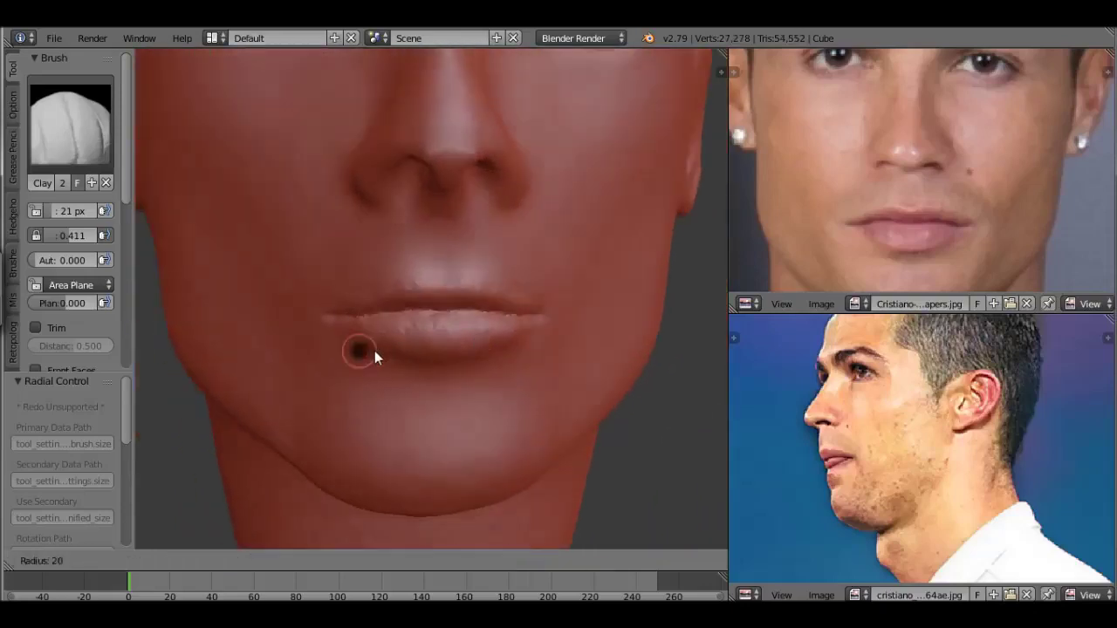
drag(512, 318, 548, 338)
scroll(548, 339, down, 3)
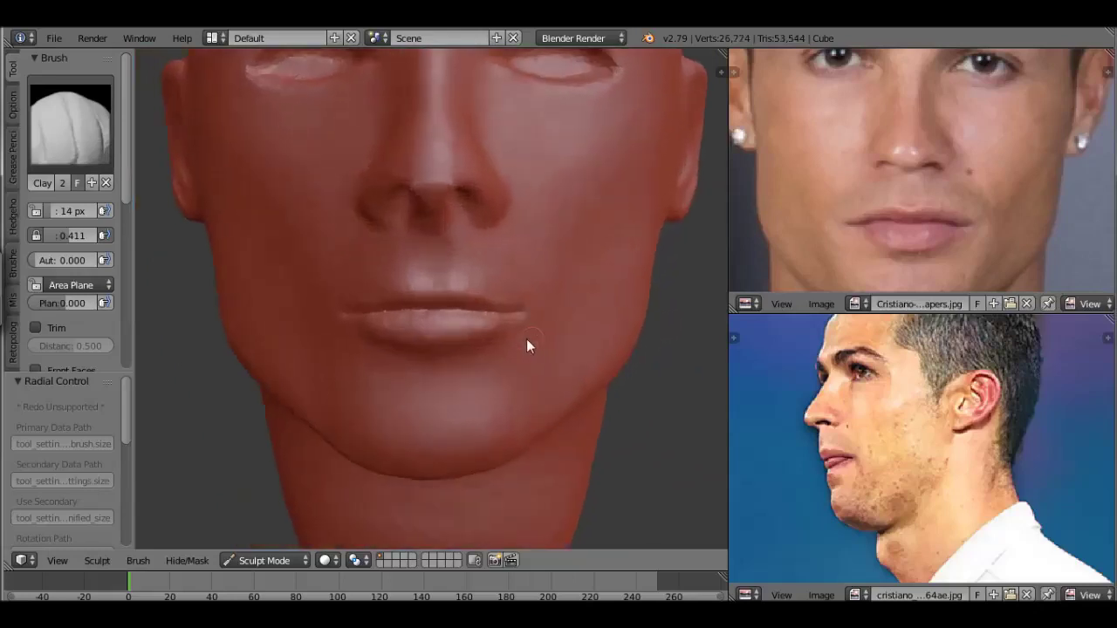
drag(440, 291, 528, 317)
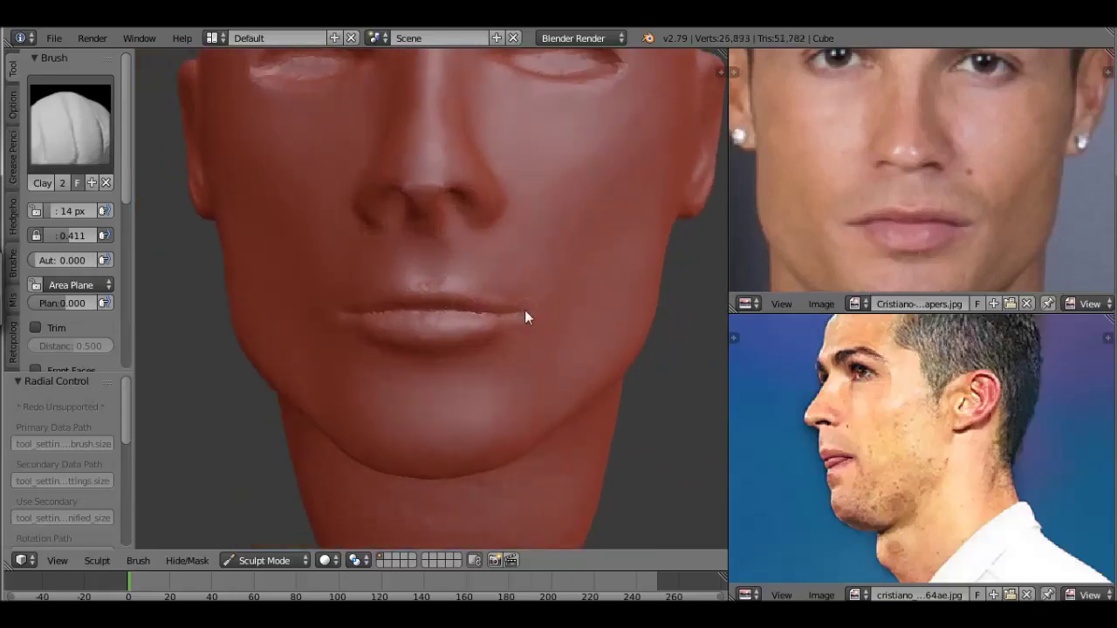
scroll(542, 349, down, 3)
Try the Grab brush and check the face in profile.
click(70, 122)
click(458, 219)
scroll(591, 313, up, 2)
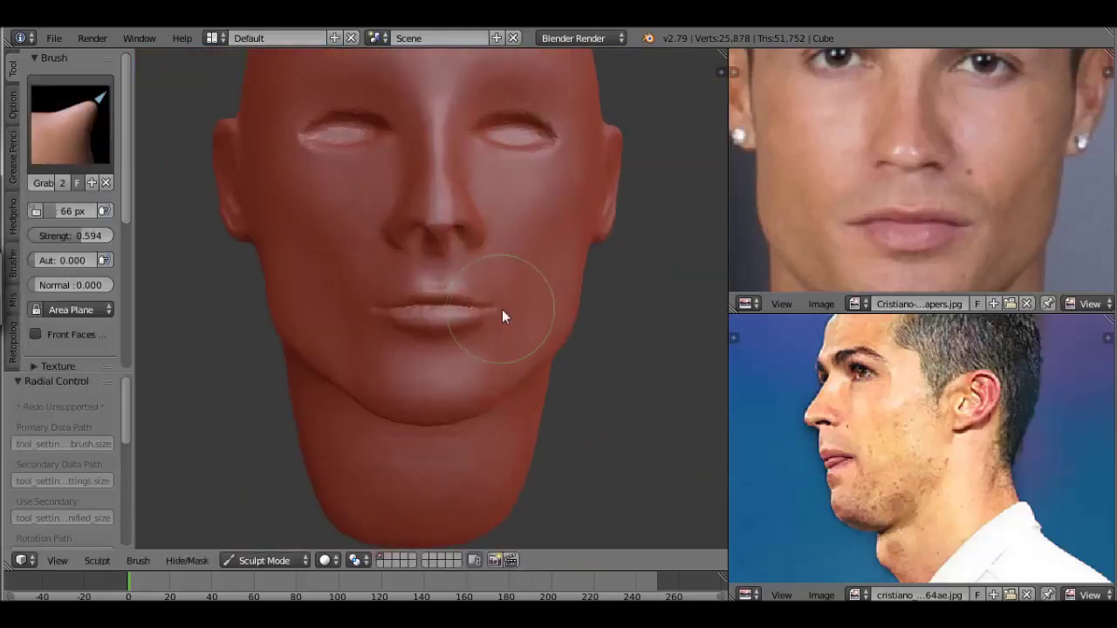
mouse_move(510, 316)
middle_down()
mouse_move(436, 336)
mouse_move(617, 315)
middle_up()
scroll(617, 315, down, 3)
scroll(617, 315, up, 3)
With Clay, smooth the right mouth-corner crease and the area below the lower lip.
click(58, 148)
click(352, 311)
mouse_move(551, 309)
mouse_down()
mouse_move(560, 314)
mouse_move(517, 354)
mouse_up()
drag(578, 328, 478, 367)
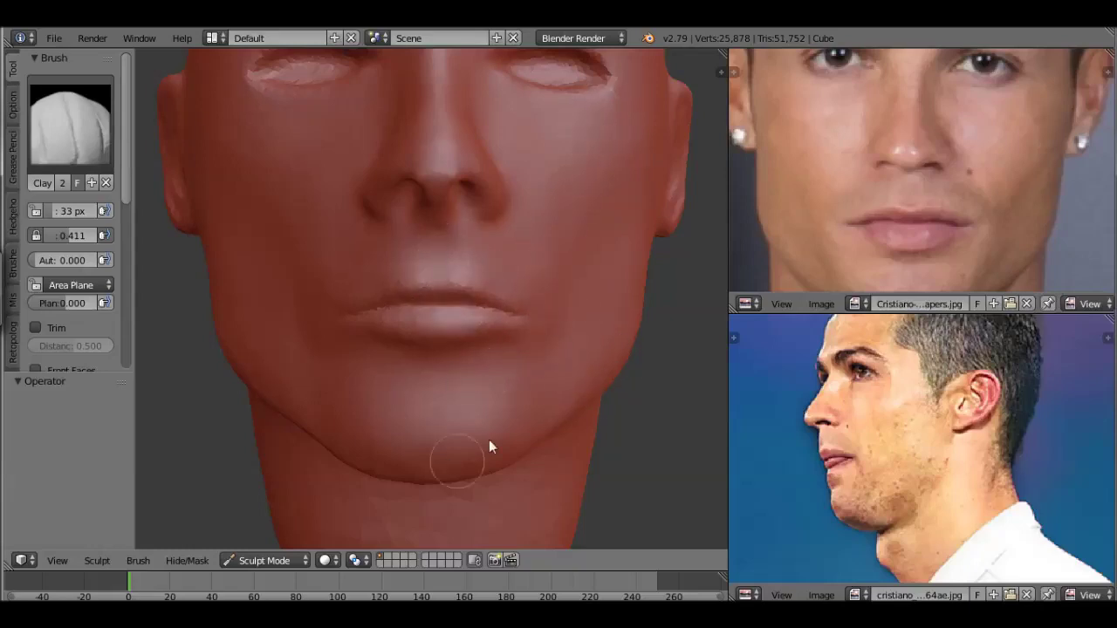
mouse_move(520, 245)
middle_down()
mouse_move(532, 288)
mouse_move(405, 209)
mouse_move(463, 282)
middle_up()
scroll(463, 282, up, 3)
Deepen the right side of the upper-lip line with a 0.179-strength Crease brush.
click(69, 122)
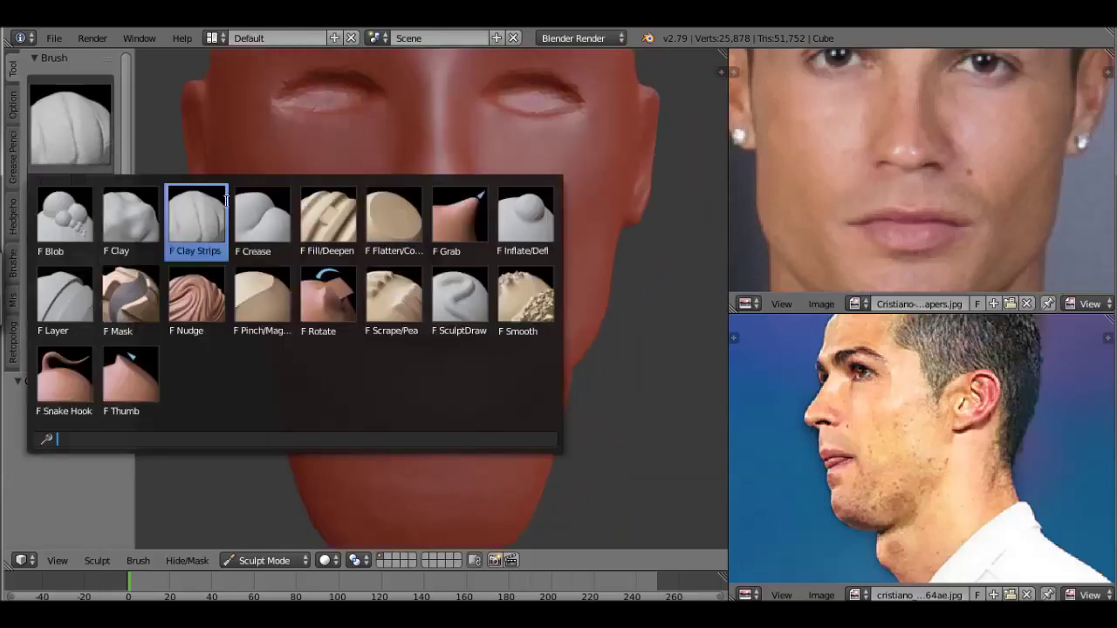
click(261, 218)
scroll(472, 346, up, 3)
drag(84, 228, 62, 230)
mouse_move(500, 328)
mouse_down()
mouse_move(549, 326)
mouse_move(523, 327)
mouse_move(524, 304)
mouse_move(426, 325)
mouse_up()
Sculpt the crease between the lips and raise the ridges above the upper lip with Clay.
click(70, 123)
click(125, 212)
scroll(521, 221, up, 2)
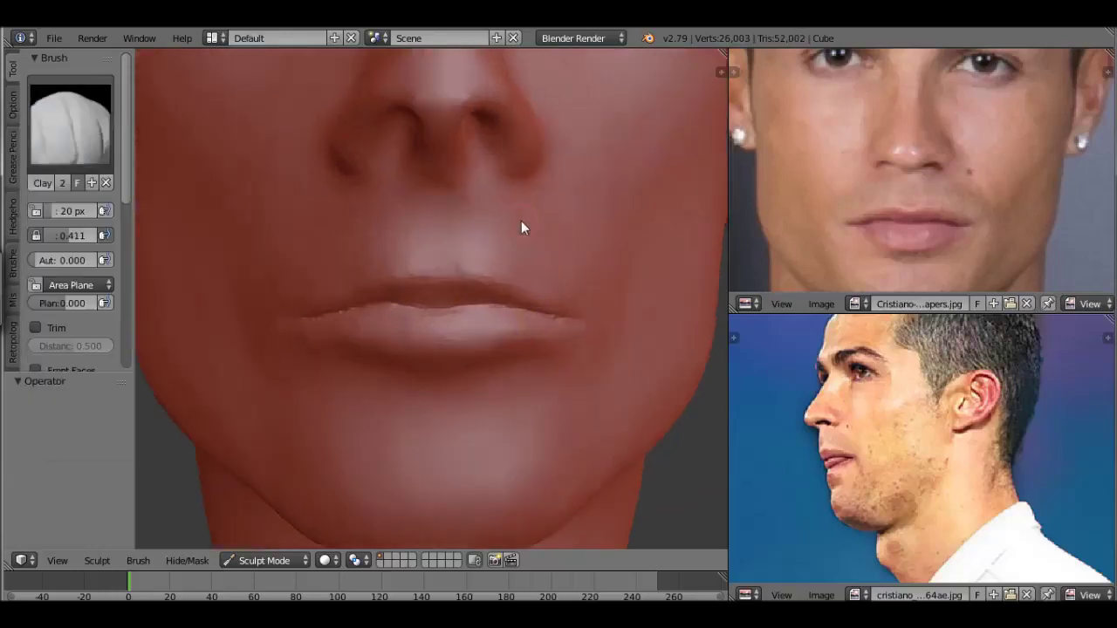
mouse_move(481, 303)
mouse_down()
mouse_move(446, 296)
mouse_move(589, 302)
mouse_up()
scroll(585, 315, up, 1)
mouse_move(435, 186)
mouse_down()
mouse_move(451, 274)
mouse_move(429, 256)
mouse_move(434, 212)
mouse_up()
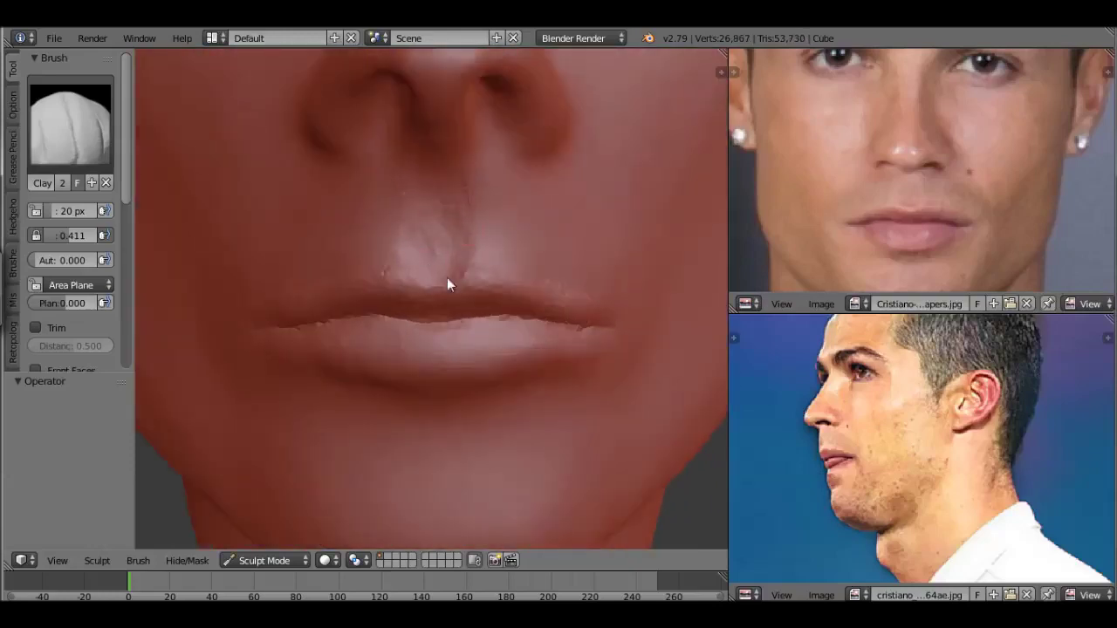
Select the Grab brush from the brush list.
scroll(436, 262, down, 5)
scroll(411, 280, up, 1)
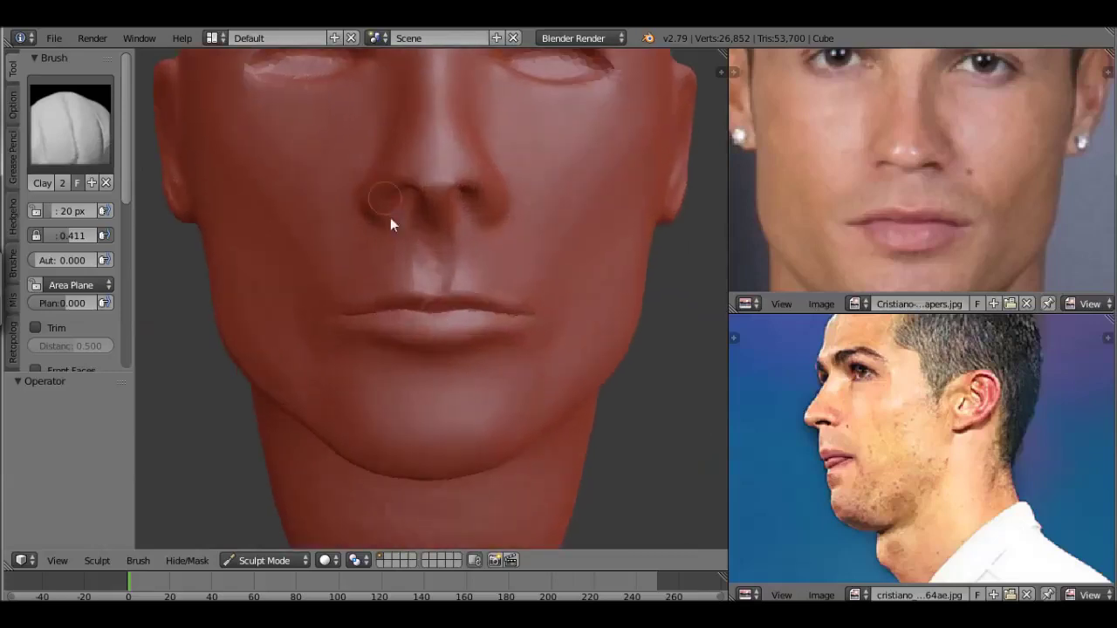
scroll(447, 241, down, 3)
click(70, 122)
click(456, 206)
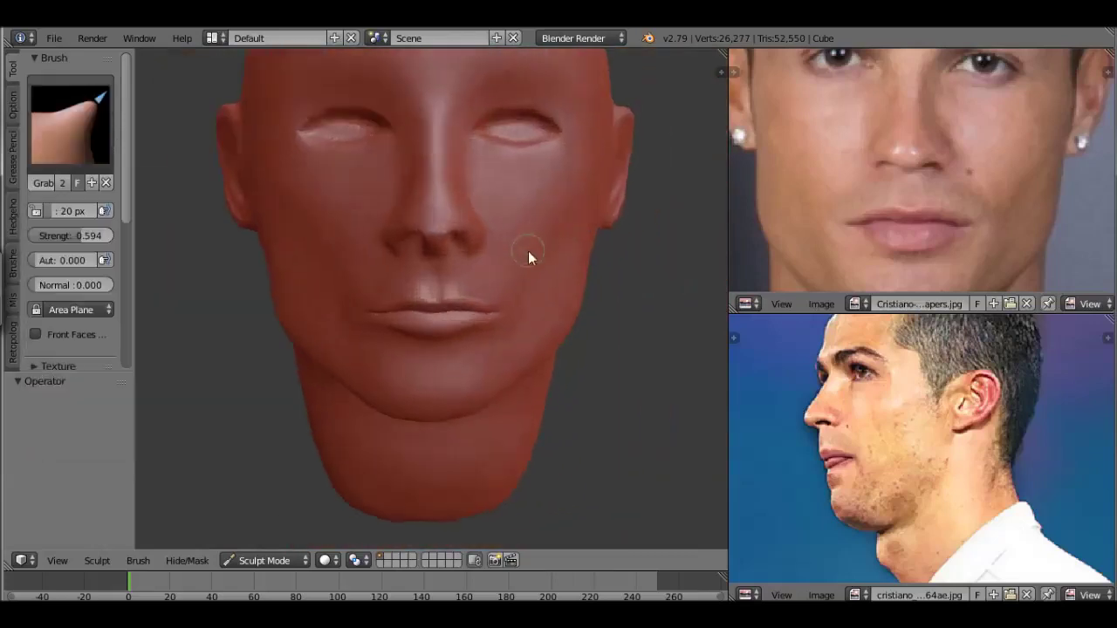
Pull the nostrils into shape with the Grab brush, then enlarge it to 104 px and check the profile.
key(f)
click(485, 240)
scroll(471, 234, up, 3)
mouse_move(497, 183)
mouse_down()
mouse_move(506, 204)
mouse_move(471, 203)
mouse_move(482, 194)
mouse_up()
mouse_move(482, 194)
middle_down()
mouse_move(451, 194)
mouse_move(501, 236)
middle_up()
scroll(489, 196, down, 2)
key(f)
click(494, 235)
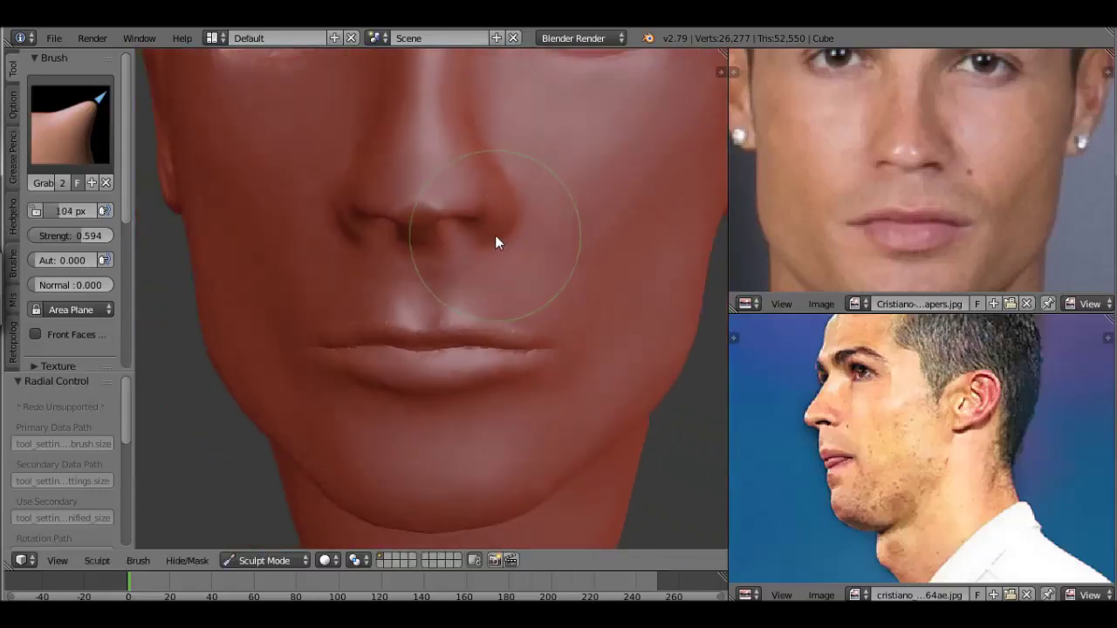
mouse_move(491, 230)
middle_down()
mouse_move(392, 242)
mouse_move(466, 241)
mouse_move(336, 232)
middle_up()
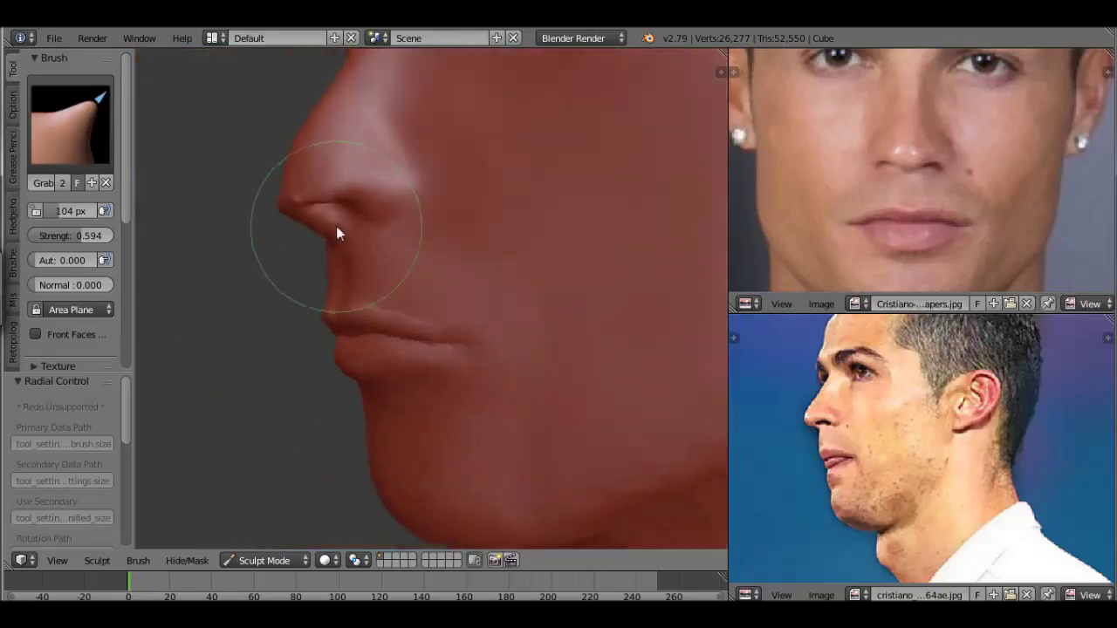
Add clay detail across the nose tip and nostrils with a 26 px Clay brush.
key(c)
middle_drag(493, 231, 479, 219)
scroll(477, 215, up, 2)
key(f)
click(426, 211)
drag(466, 155, 506, 166)
mouse_move(418, 156)
mouse_down()
mouse_move(486, 151)
mouse_move(436, 145)
mouse_move(501, 169)
mouse_up()
mouse_move(501, 169)
middle_down()
mouse_move(390, 225)
mouse_move(392, 212)
middle_up()
scroll(392, 212, up, 2)
Switch back to the Grab brush and size it to 77 px, viewing the face from the front.
click(70, 123)
click(428, 293)
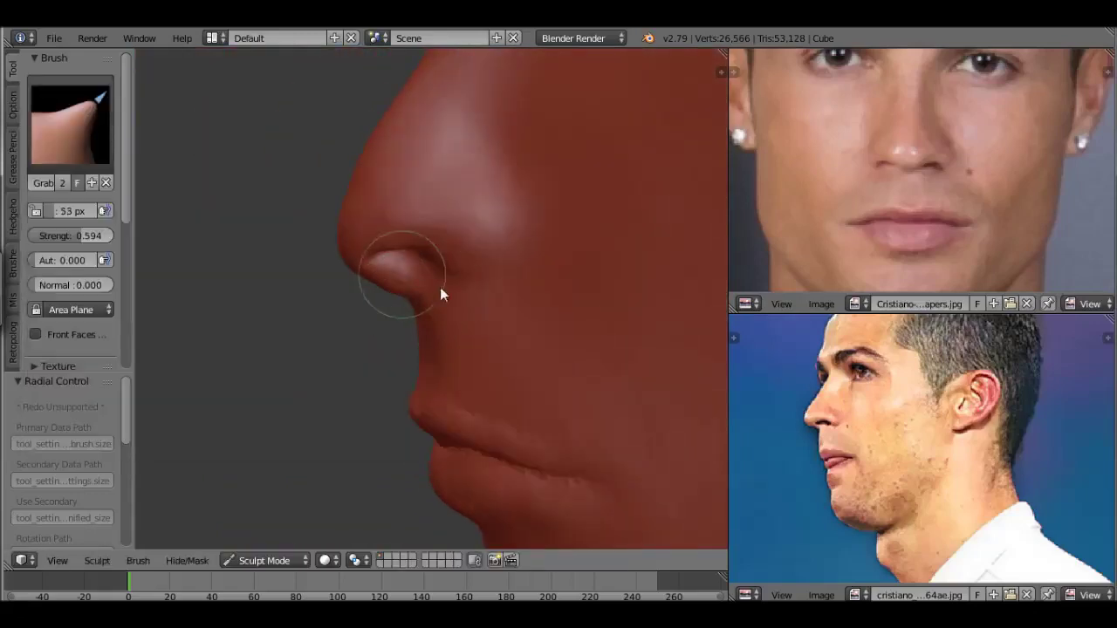
key(f)
click(349, 298)
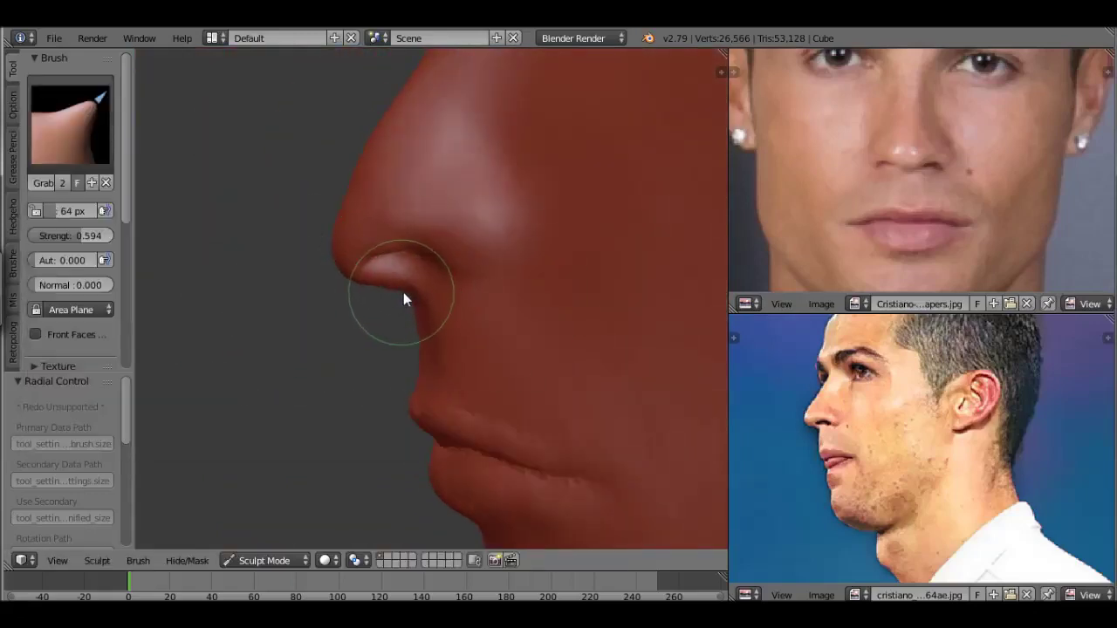
mouse_move(398, 262)
middle_down()
mouse_move(437, 287)
mouse_move(524, 299)
mouse_move(412, 278)
mouse_move(549, 289)
mouse_move(544, 309)
mouse_move(463, 276)
mouse_move(459, 289)
mouse_move(604, 301)
mouse_move(531, 267)
middle_up()
scroll(524, 299, up, 2)
key(f)
click(470, 254)
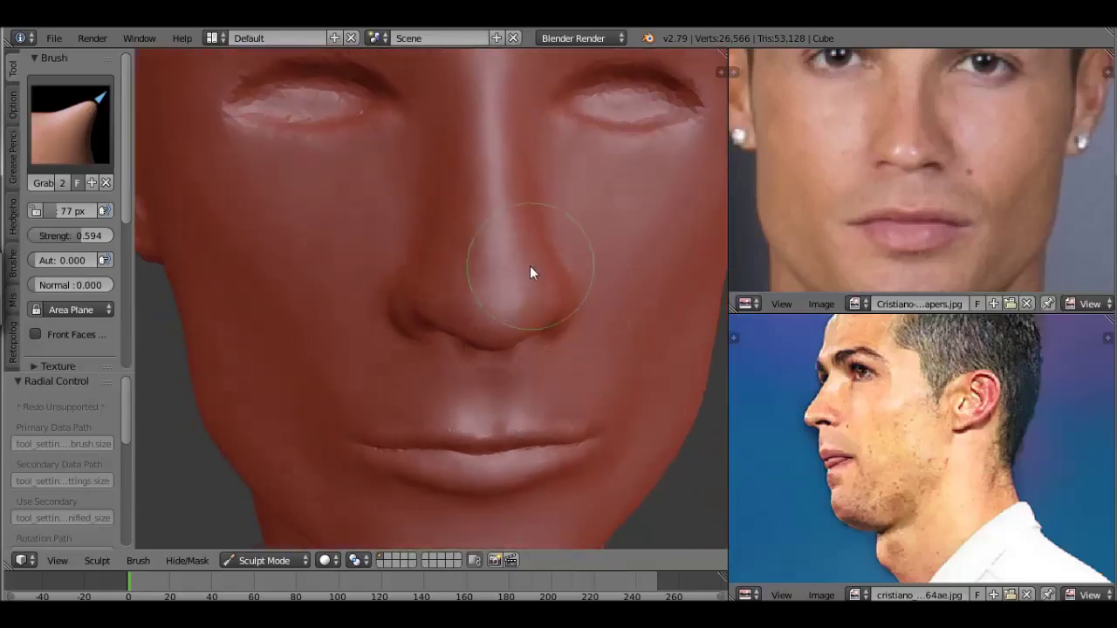
Set the Clay brush to 30 px and review the nose from below and the side.
scroll(524, 204, down, 2)
mouse_move(530, 227)
middle_down()
mouse_move(544, 267)
mouse_move(546, 227)
mouse_move(533, 279)
mouse_move(471, 292)
middle_up()
key(c)
key(f)
click(399, 340)
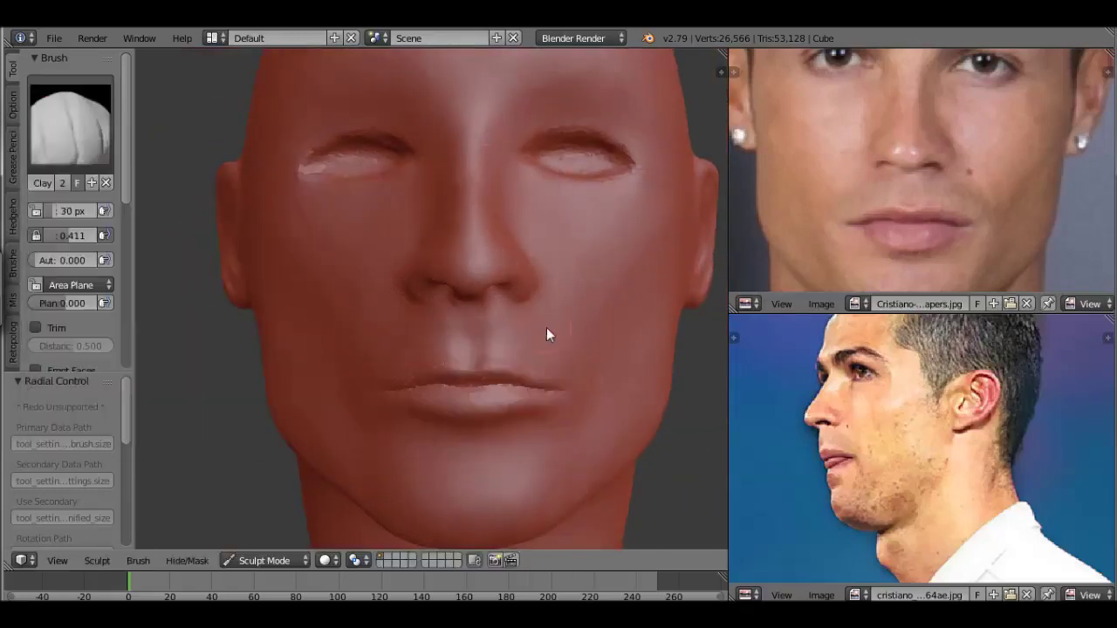
scroll(546, 327, down, 3)
middle_drag(528, 234, 528, 286)
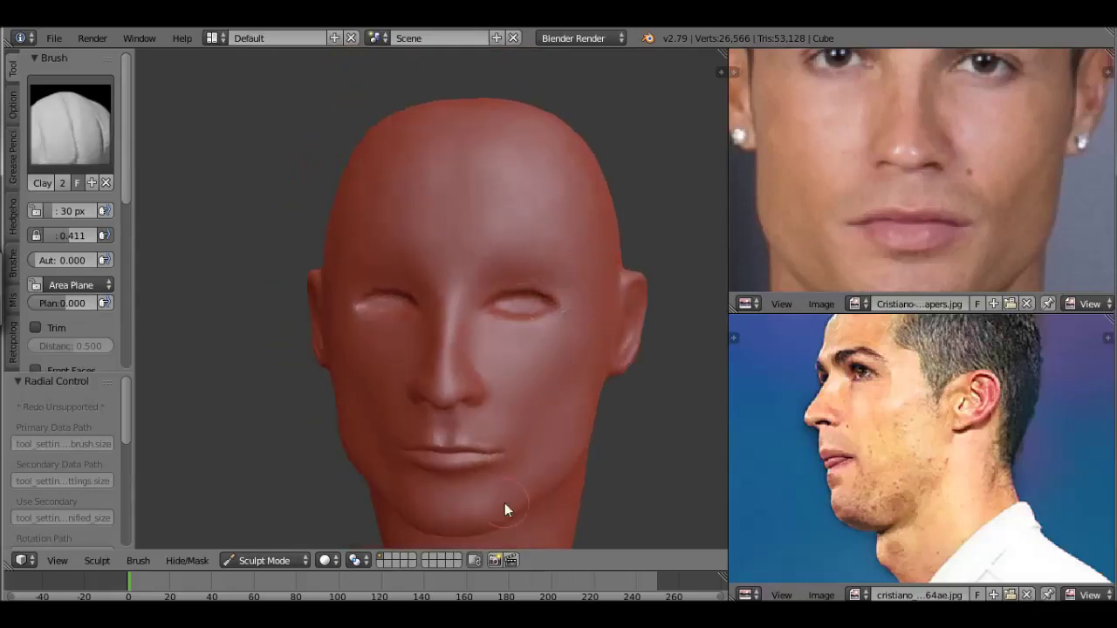
Build up the ear's basic shape and ridge on the side of the head with a 15 px Clay brush.
scroll(536, 374, down, 2)
mouse_move(536, 375)
middle_down()
mouse_move(591, 204)
mouse_move(491, 294)
middle_up()
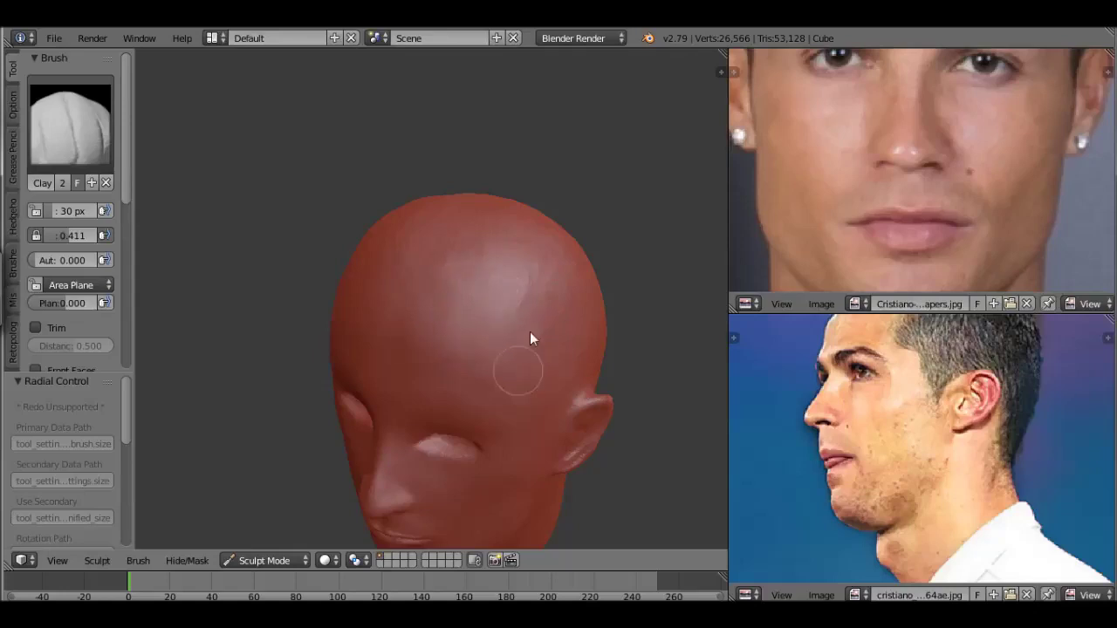
middle_drag(400, 284, 344, 248)
scroll(522, 341, up, 2)
scroll(553, 346, up, 3)
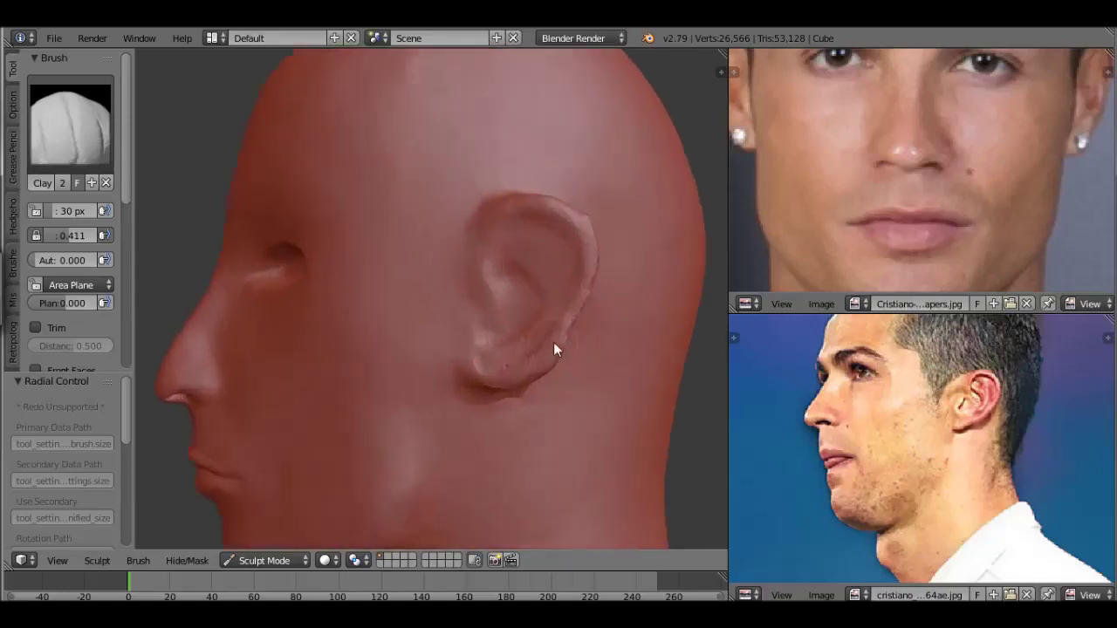
scroll(554, 350, up, 2)
key(f)
click(487, 258)
mouse_move(486, 259)
mouse_down()
mouse_move(484, 202)
mouse_move(529, 200)
mouse_move(606, 287)
mouse_move(474, 419)
mouse_move(513, 402)
mouse_up()
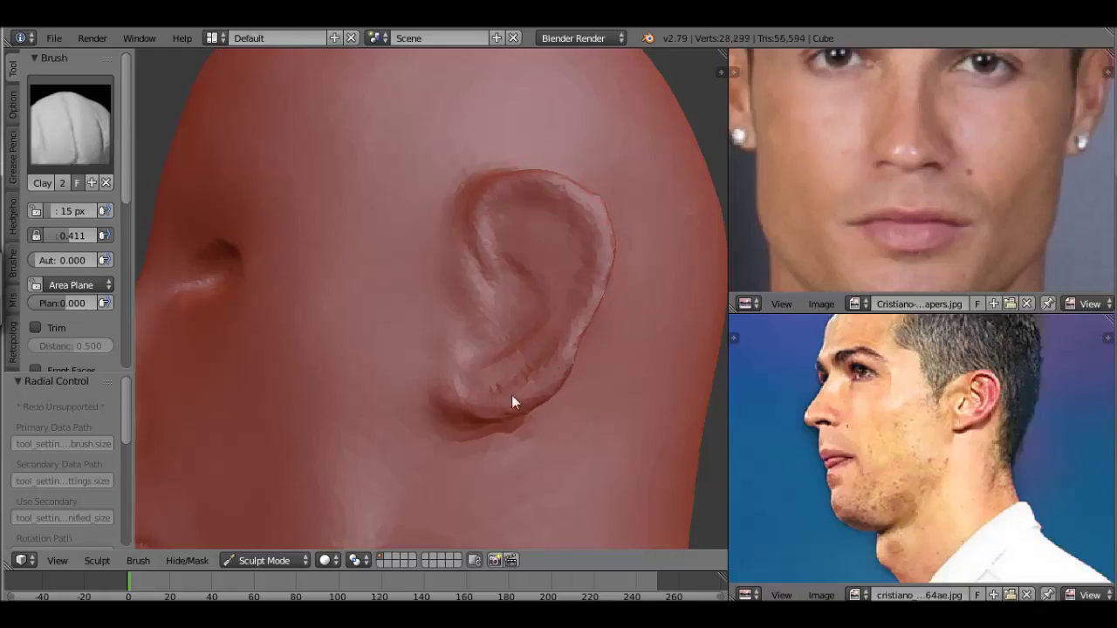
scroll(524, 376, down, 5)
middle_drag(540, 348, 399, 290)
scroll(399, 289, up, 4)
drag(317, 347, 330, 324)
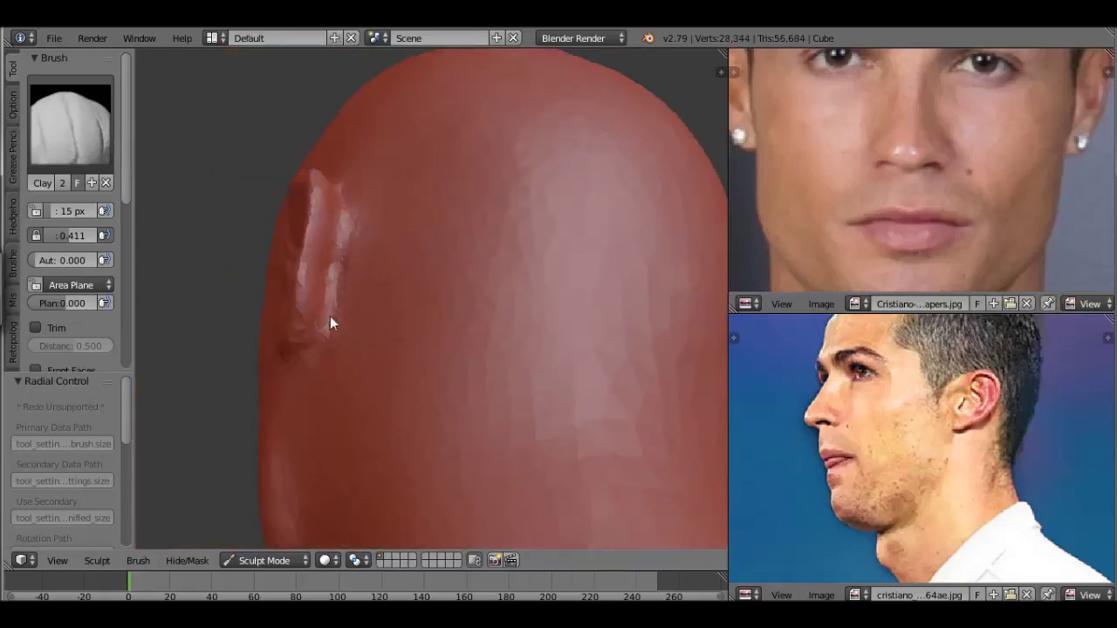
Add clay strokes to the ear's inner fold and rim, checking from the right side view.
middle_drag(413, 415, 419, 357)
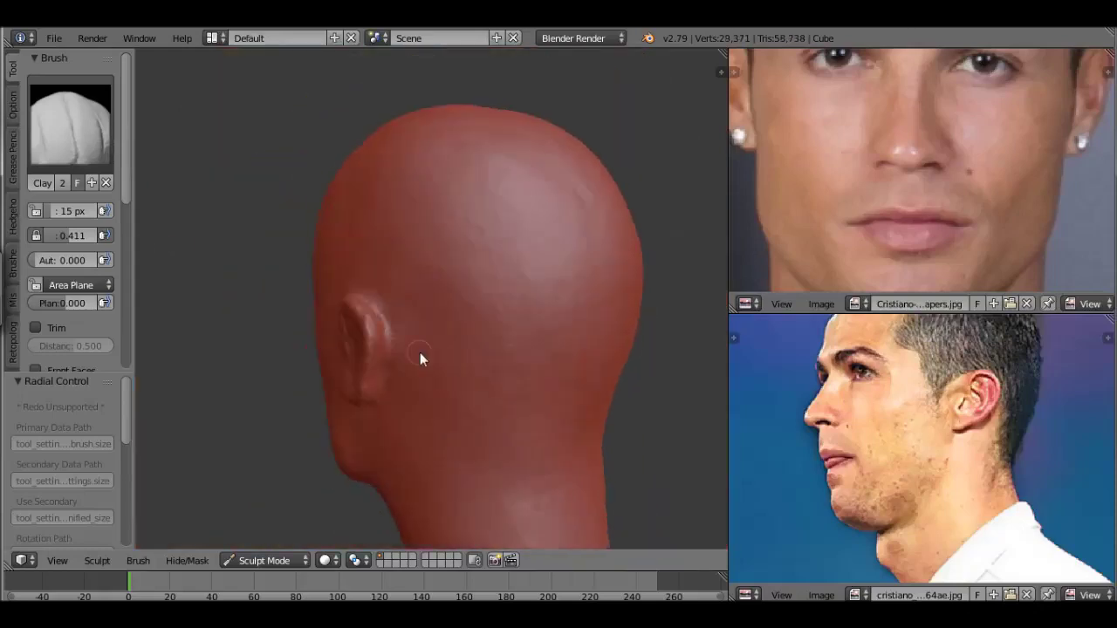
scroll(462, 174, up, 3)
middle_drag(462, 175, 579, 241)
scroll(485, 336, up, 2)
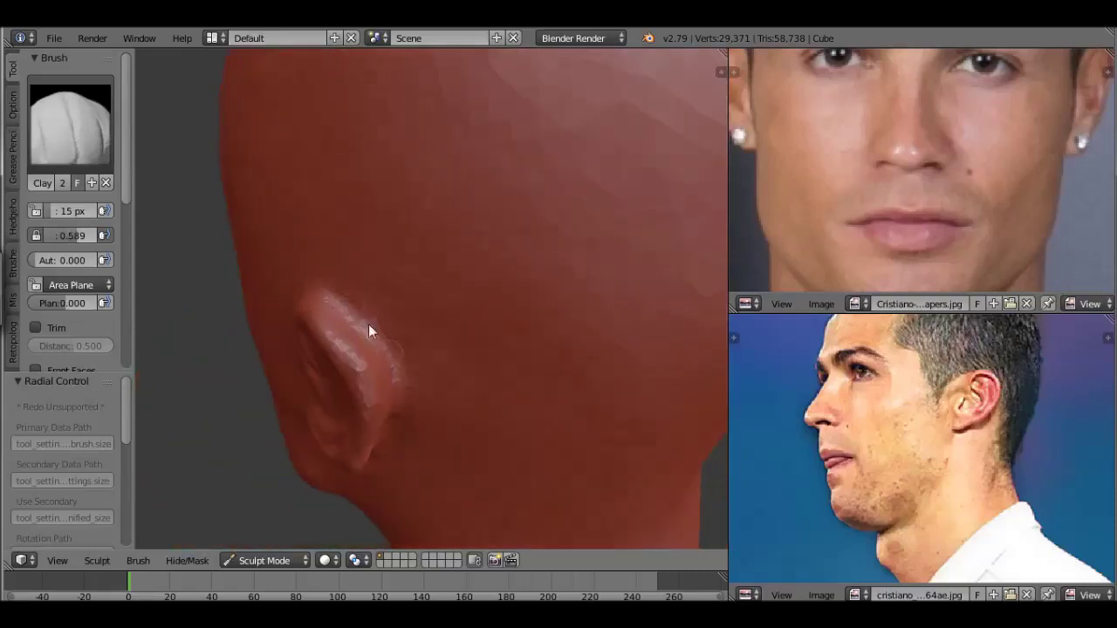
drag(385, 361, 425, 389)
mouse_move(424, 389)
middle_down()
mouse_move(522, 312)
mouse_move(497, 274)
middle_up()
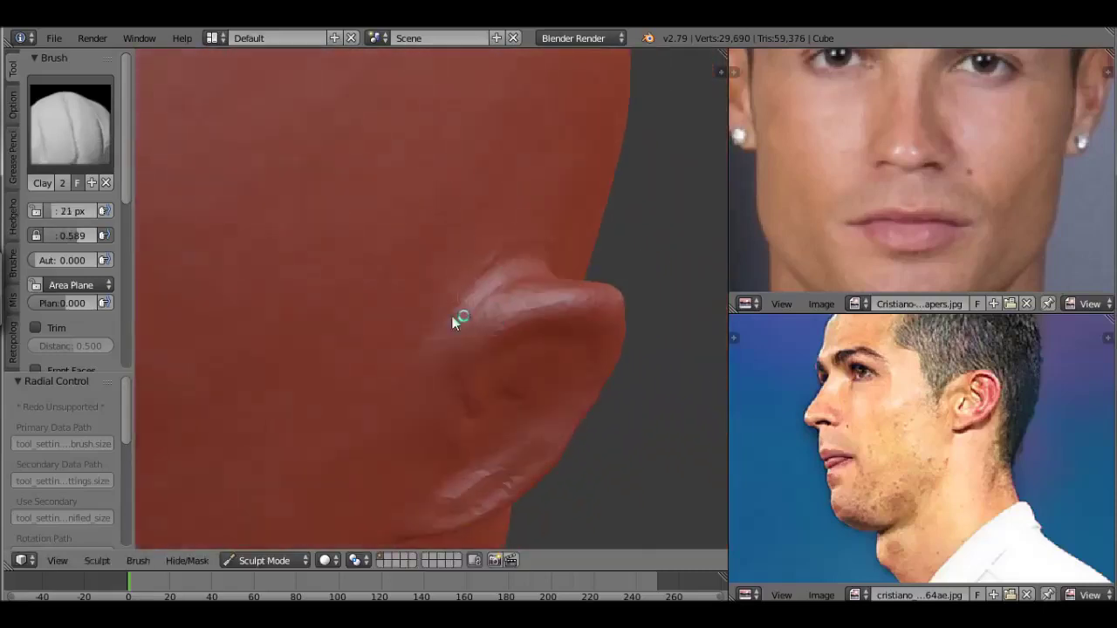
mouse_move(501, 267)
mouse_down()
mouse_move(500, 248)
mouse_move(474, 313)
mouse_move(473, 298)
mouse_up()
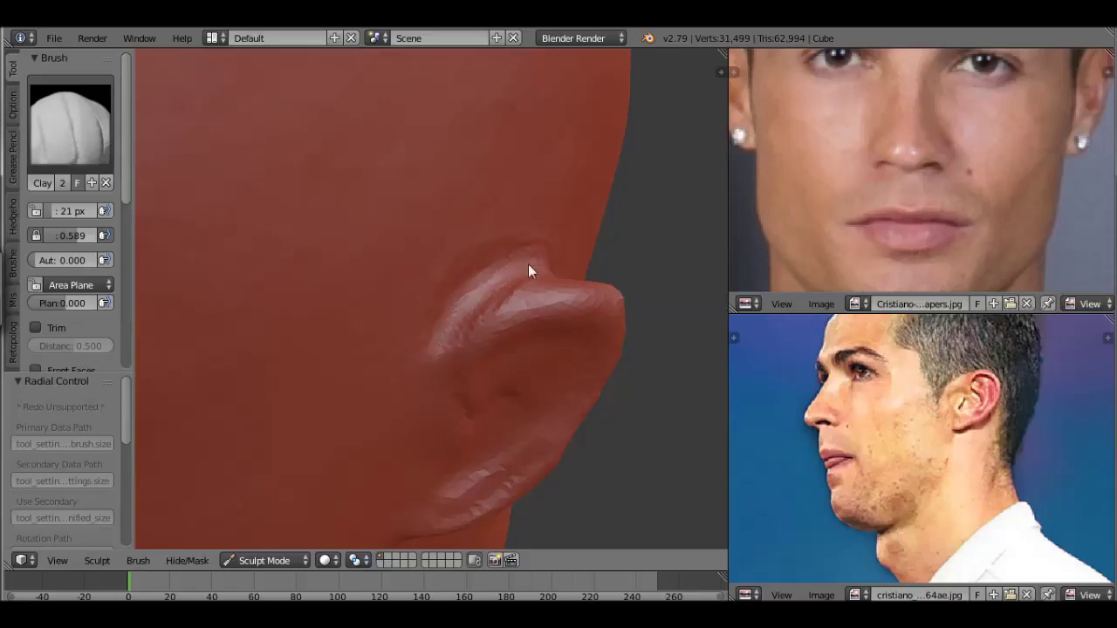
key(KP_3)
scroll(493, 206, up, 3)
scroll(511, 208, up, 2)
mouse_move(410, 213)
mouse_down()
mouse_move(378, 257)
mouse_move(366, 224)
mouse_move(495, 241)
mouse_move(463, 337)
mouse_up()
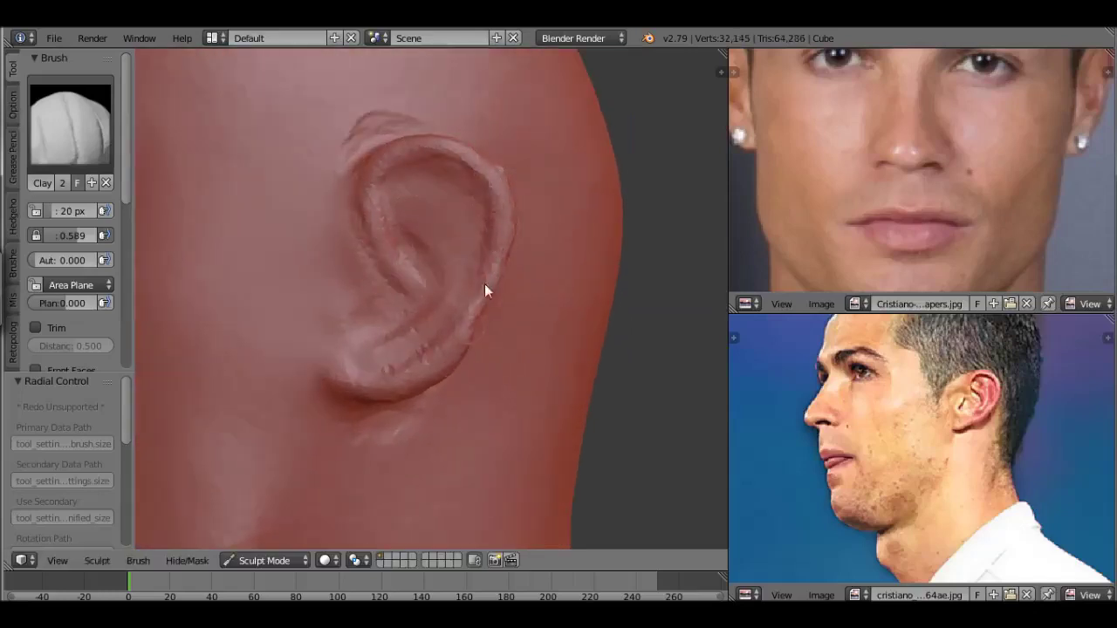
Set the Grab brush to 82 px and inspect the ear lobe outline from behind and the side.
middle_drag(436, 343, 364, 289)
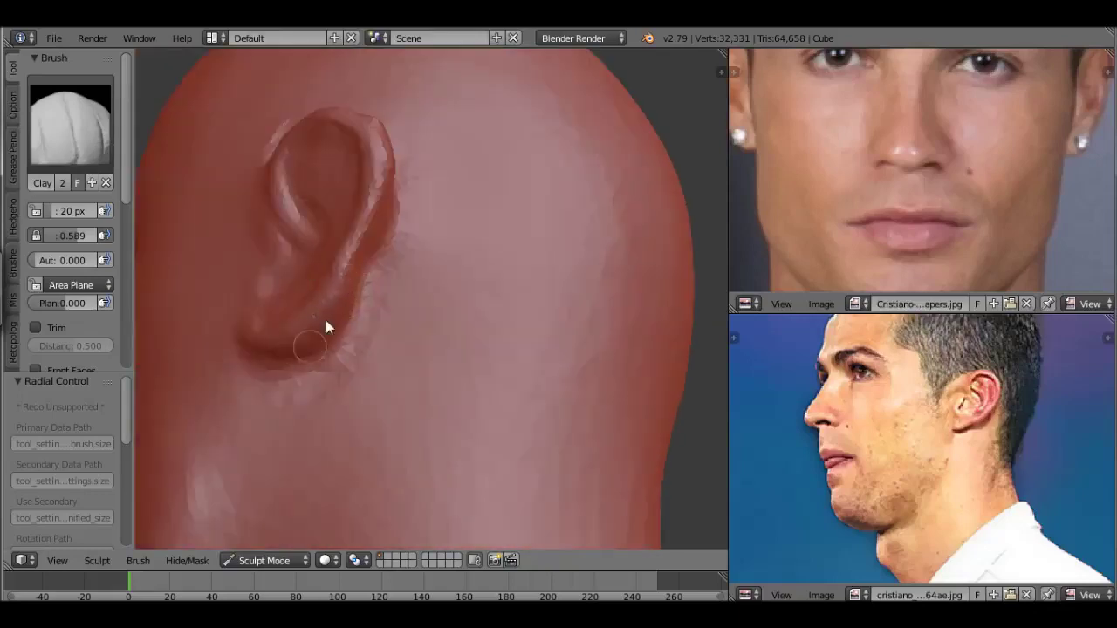
scroll(428, 307, down, 4)
scroll(481, 370, up, 3)
scroll(481, 370, up, 2)
key(g)
key(f)
click(398, 396)
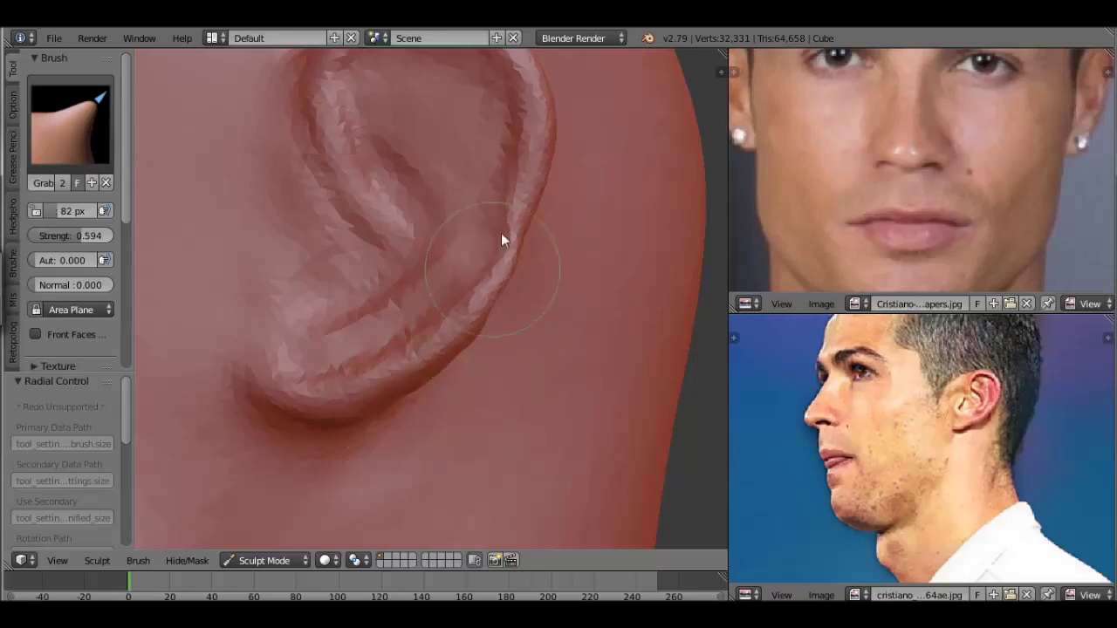
mouse_move(484, 272)
middle_down()
mouse_move(352, 359)
mouse_move(353, 339)
middle_up()
mouse_move(336, 280)
middle_down()
mouse_move(334, 368)
mouse_move(315, 347)
mouse_move(530, 305)
mouse_move(411, 291)
mouse_move(287, 324)
middle_up()
middle_drag(302, 277, 487, 351)
scroll(472, 358, up, 3)
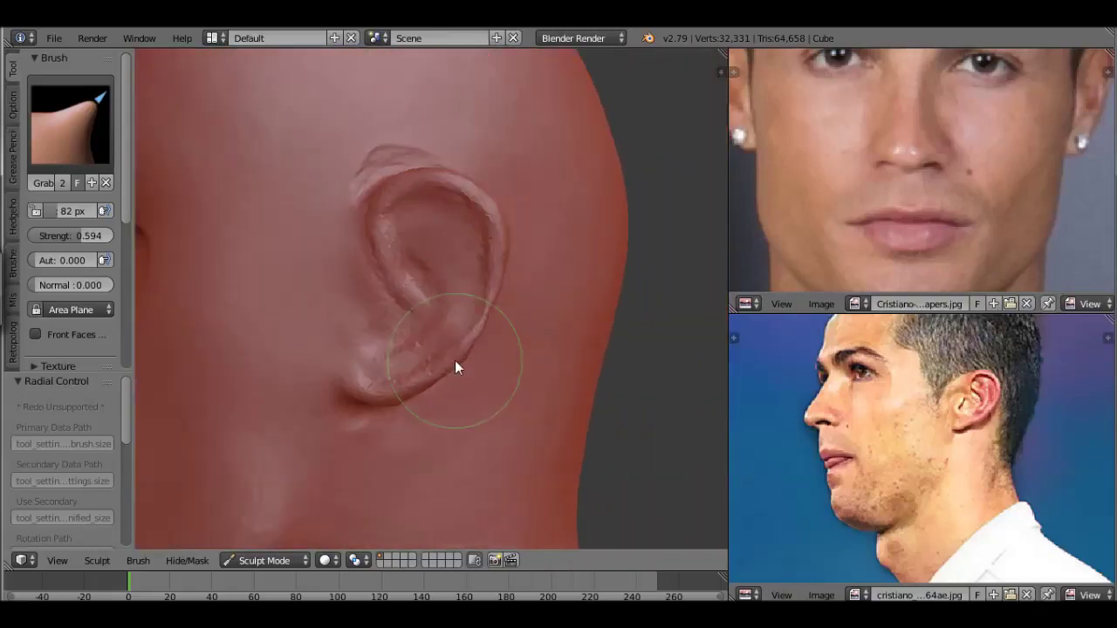
Deepen the ear's bowl, inner ridge and lobe with a 17 px Clay brush.
key(c)
key(f)
click(172, 302)
middle_drag(172, 302, 381, 245)
mouse_move(394, 219)
mouse_down()
mouse_move(407, 192)
mouse_move(439, 214)
mouse_move(424, 215)
mouse_move(433, 229)
mouse_up()
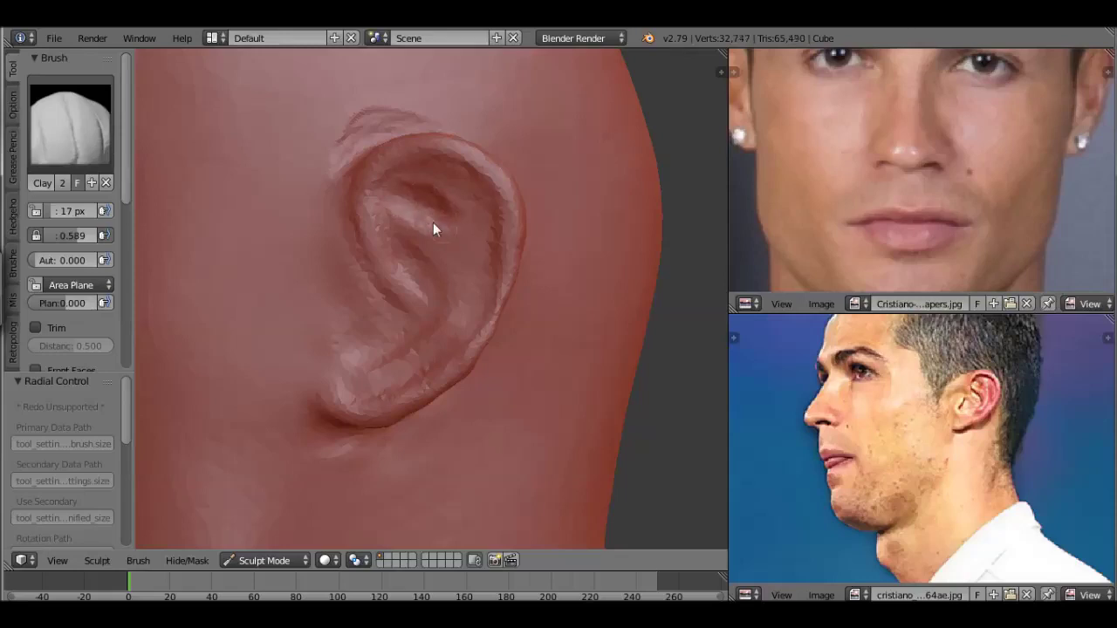
mouse_move(440, 274)
mouse_down()
mouse_move(394, 236)
mouse_move(414, 229)
mouse_up()
mouse_move(392, 344)
mouse_down()
mouse_move(346, 357)
mouse_move(356, 314)
mouse_move(408, 349)
mouse_move(463, 285)
mouse_move(439, 341)
mouse_move(468, 247)
mouse_up()
mouse_move(477, 188)
mouse_down()
mouse_move(427, 167)
mouse_move(498, 292)
mouse_move(382, 349)
mouse_up()
scroll(961, 483, up, 5)
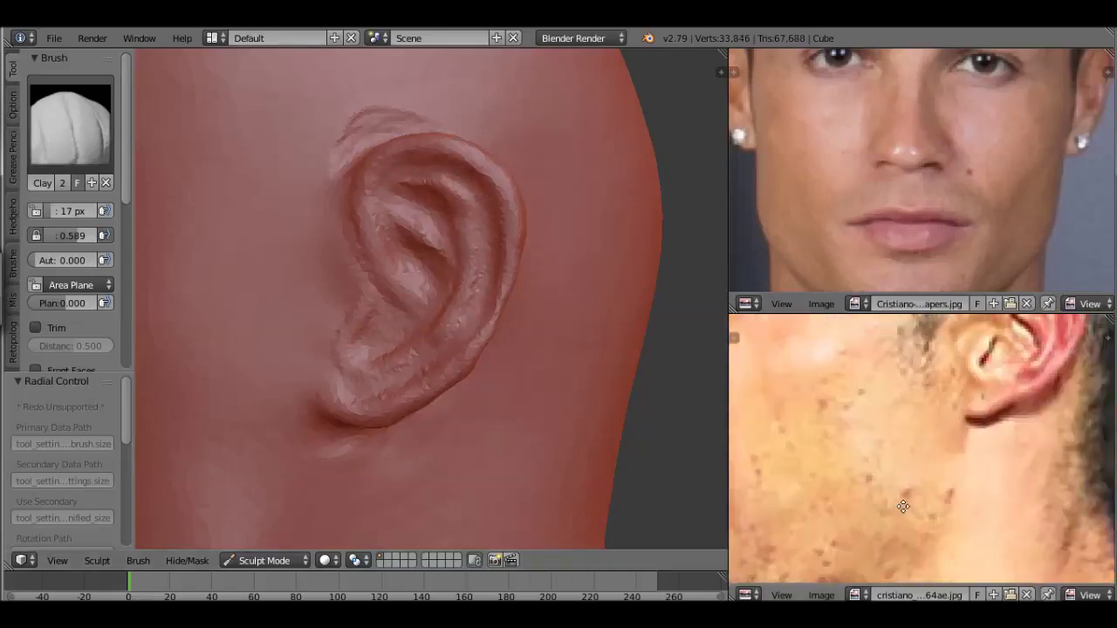
Build up and strengthen the ear's inner ridge with clay strokes.
scroll(960, 482, down, 5)
scroll(393, 428, up, 1)
scroll(457, 442, up, 3)
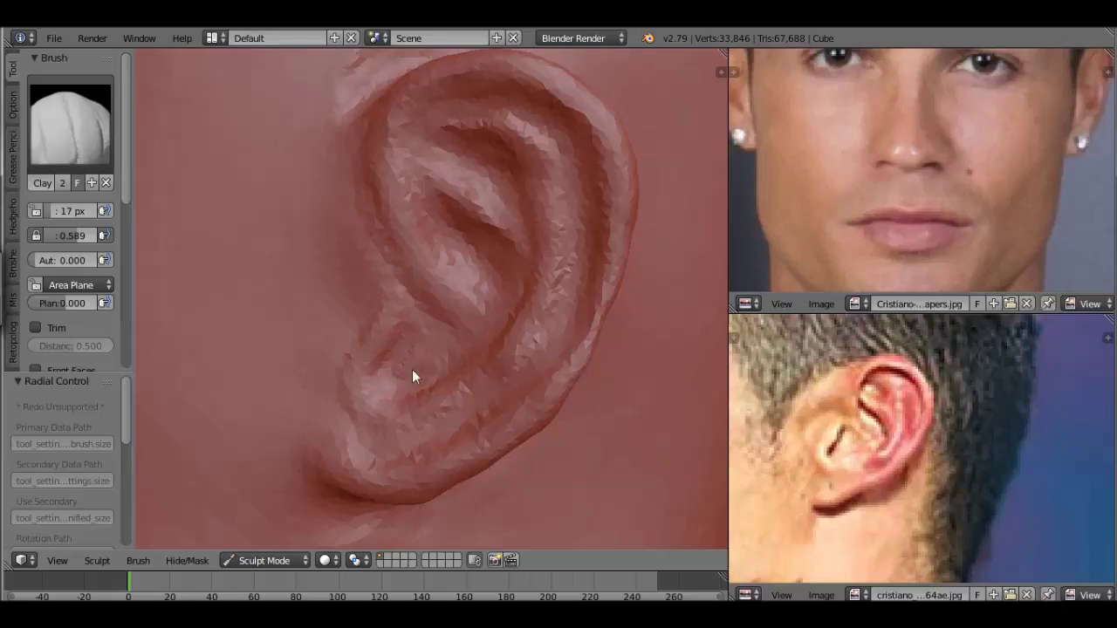
drag(402, 350, 409, 347)
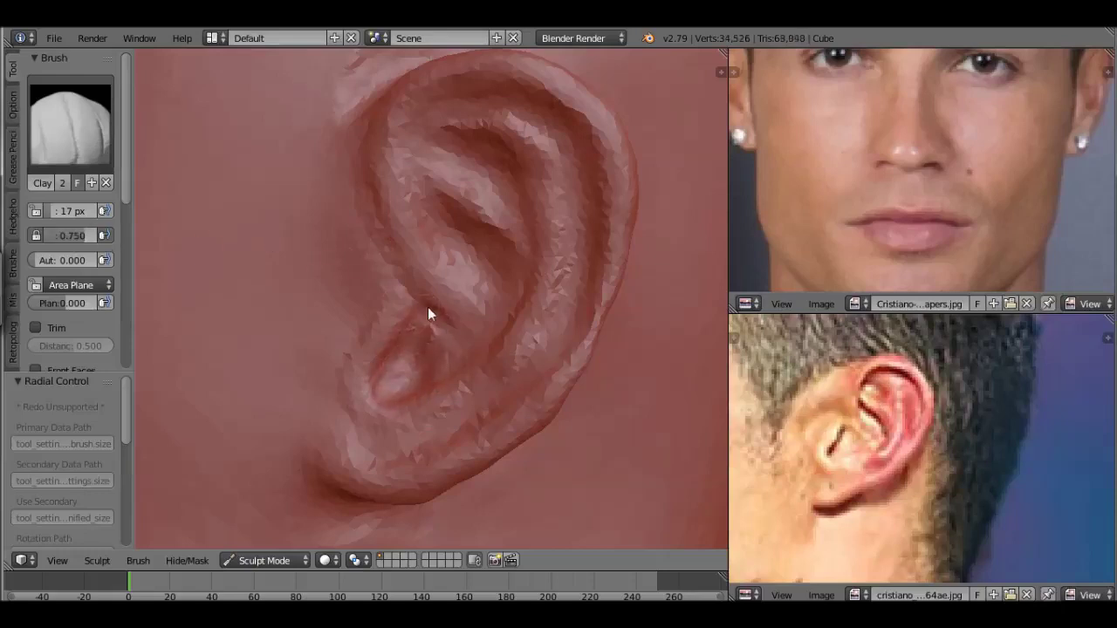
drag(478, 269, 512, 280)
drag(477, 234, 435, 210)
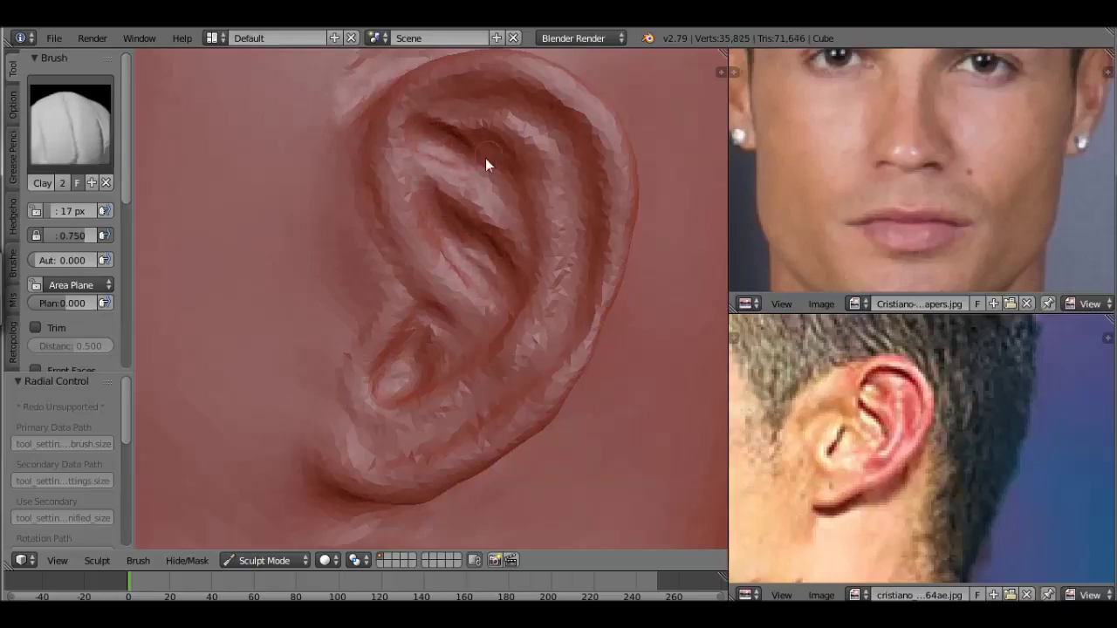
drag(492, 192, 535, 243)
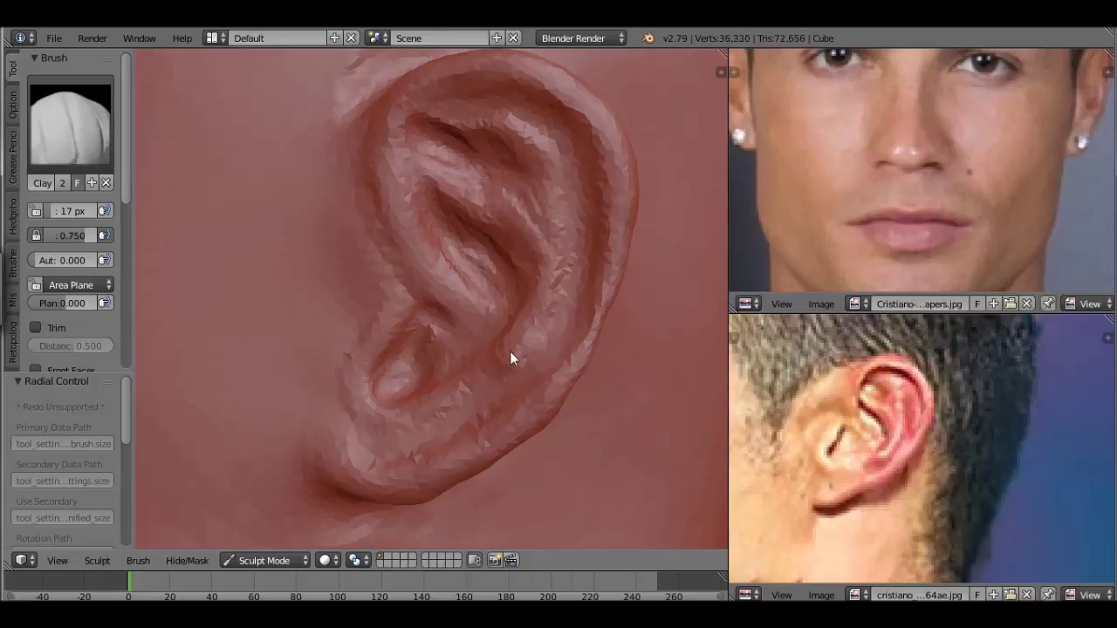
mouse_move(538, 343)
mouse_down()
mouse_move(556, 243)
mouse_move(512, 164)
mouse_up()
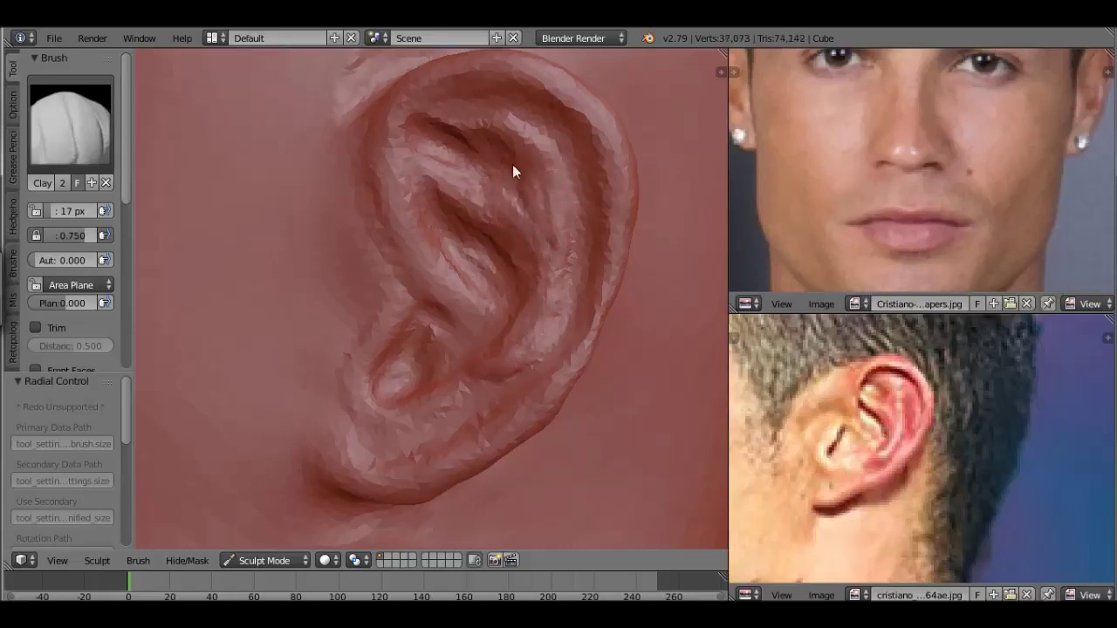
drag(462, 251, 502, 288)
Add small clay details to the earlobe and the upper ear fold.
drag(413, 325, 432, 357)
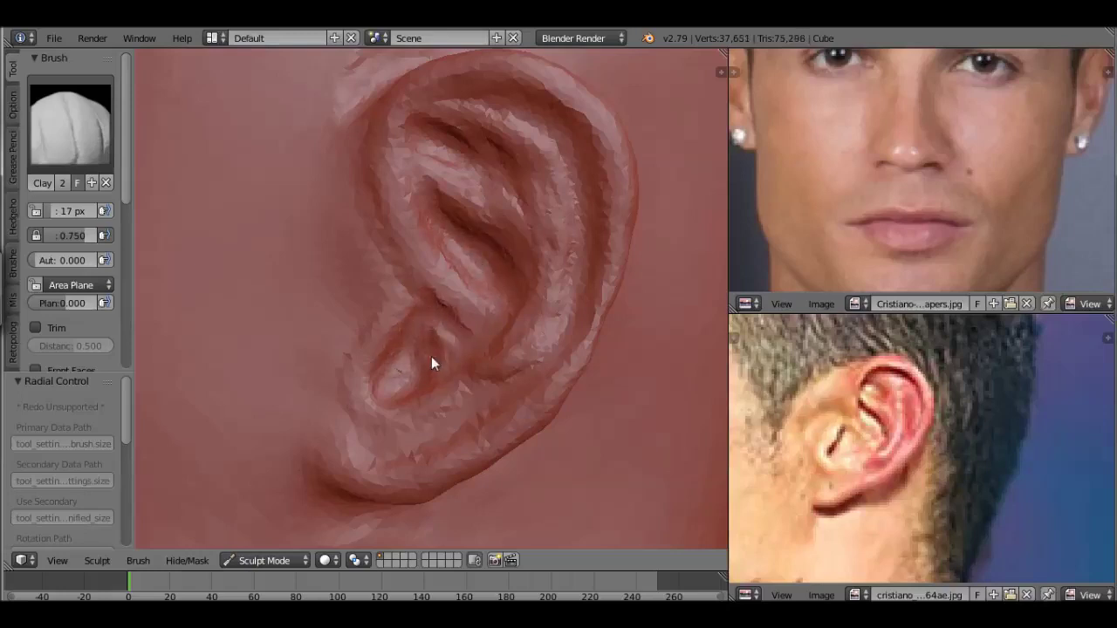
mouse_move(408, 402)
mouse_down()
mouse_move(427, 388)
mouse_move(431, 399)
mouse_up()
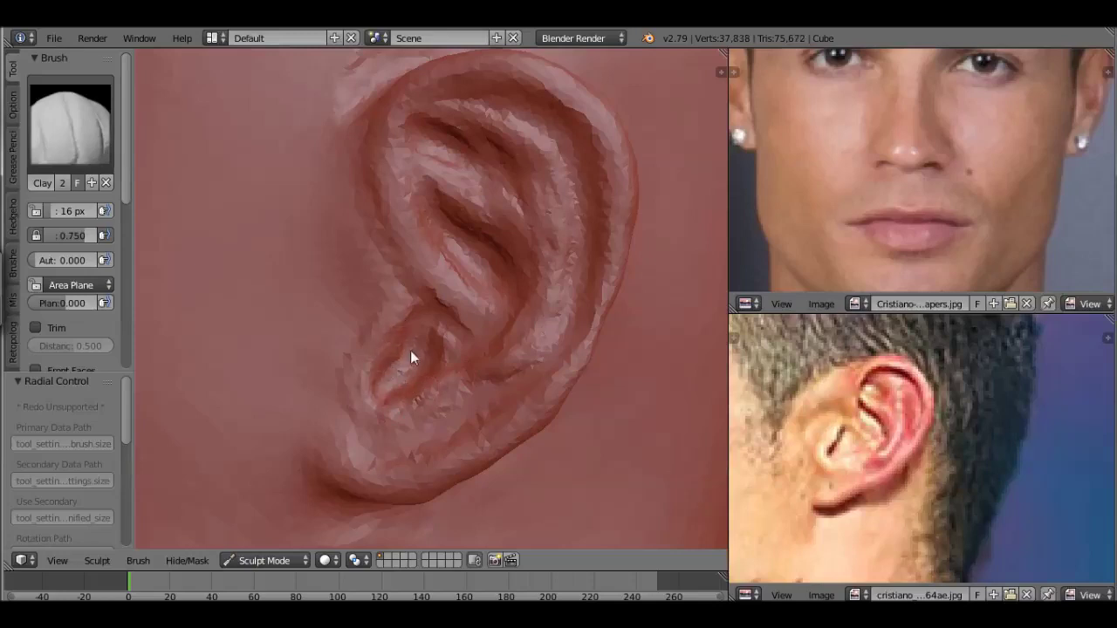
drag(395, 369, 467, 344)
mouse_move(414, 235)
mouse_down()
mouse_move(379, 149)
mouse_move(437, 220)
mouse_up()
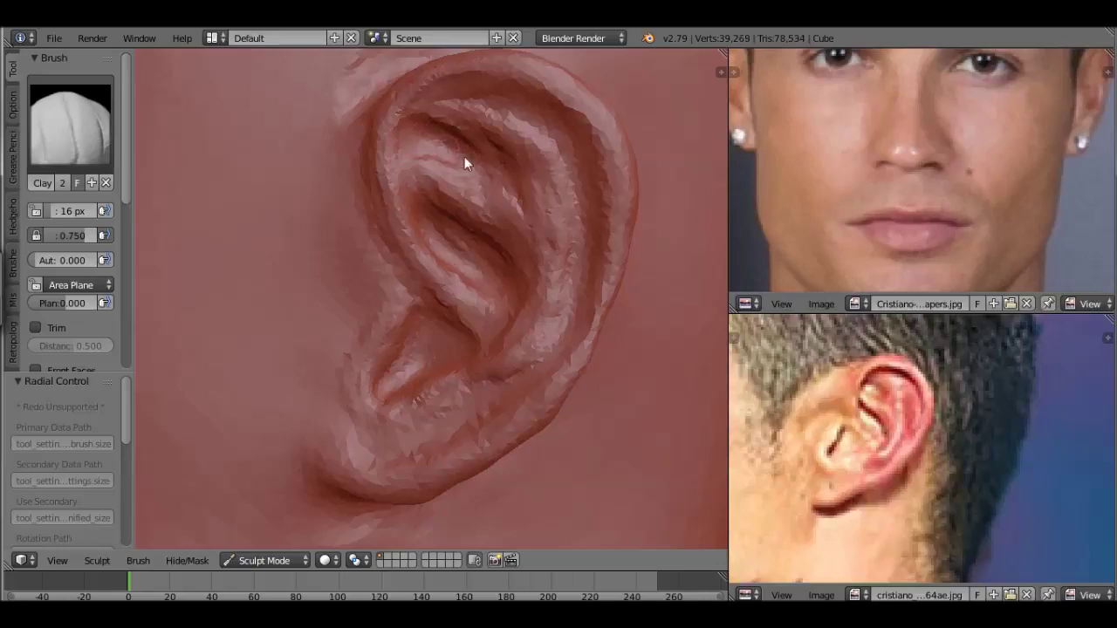
drag(482, 159, 512, 209)
drag(486, 369, 367, 489)
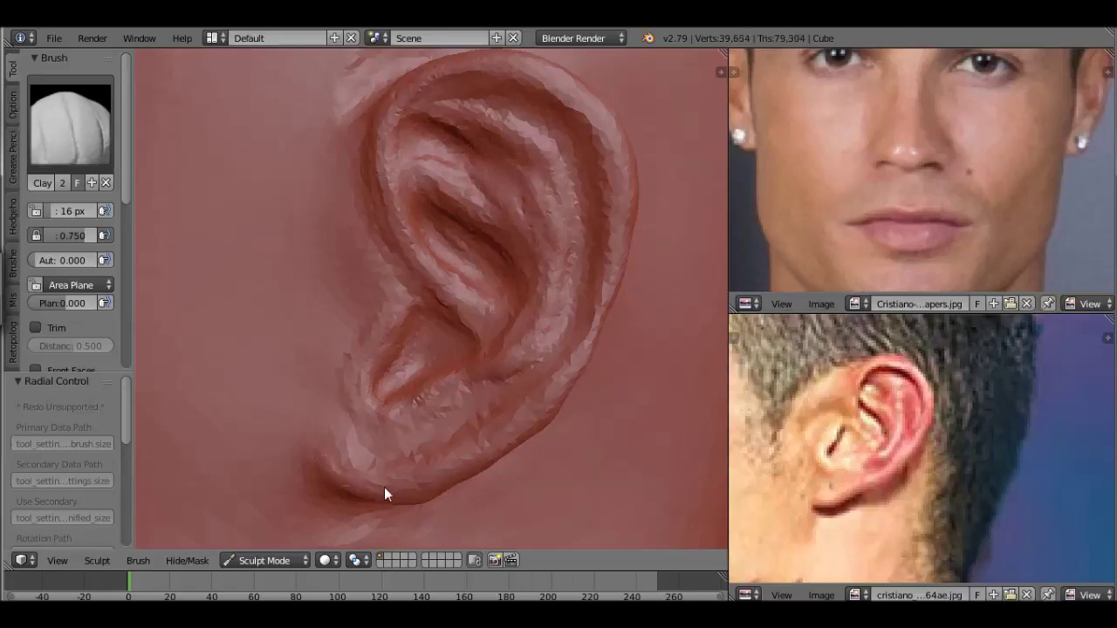
mouse_move(529, 416)
mouse_down()
mouse_move(626, 169)
mouse_move(384, 215)
mouse_up()
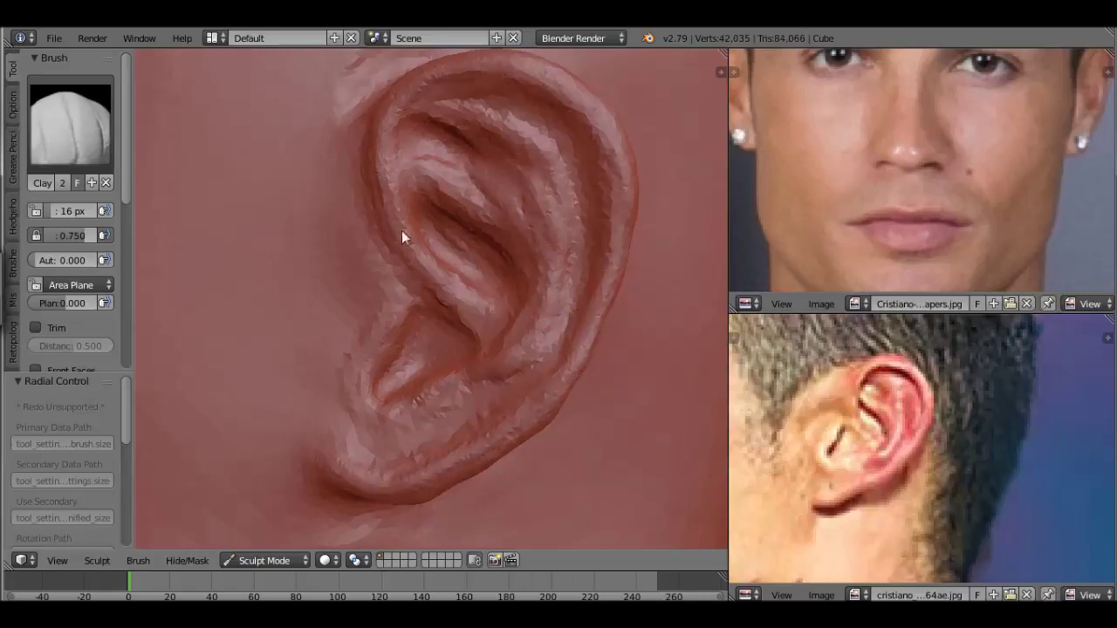
Shift-smooth the rough clay on the ear, then check it edge-on and from the side.
scroll(336, 328, down, 8)
scroll(489, 366, up, 4)
scroll(494, 331, up, 4)
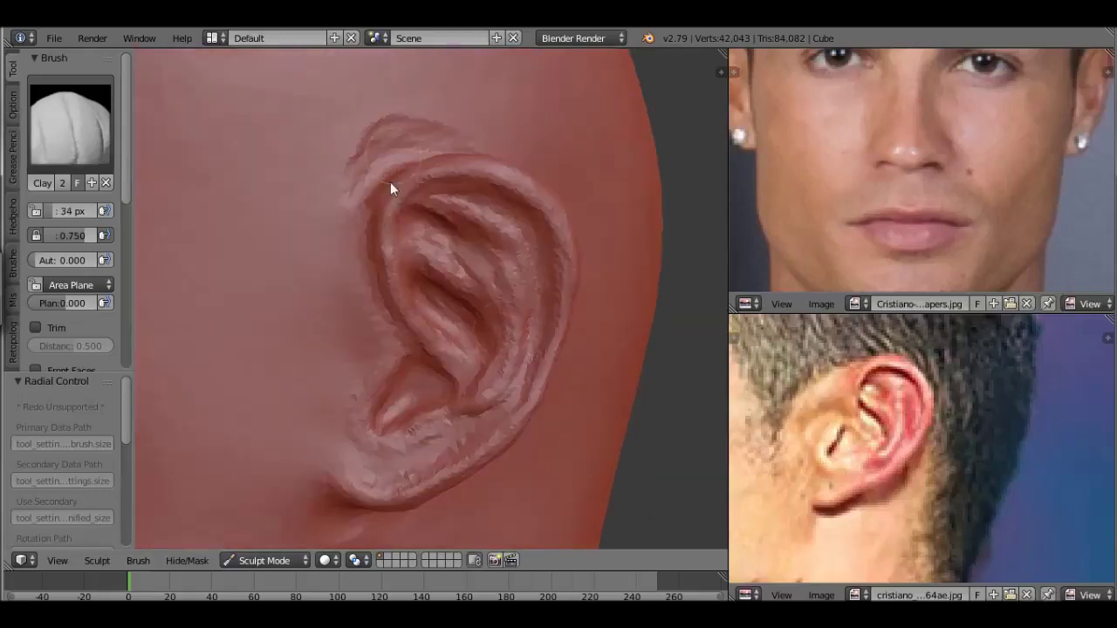
mouse_move(498, 384)
shift+mouse_down()
mouse_move(466, 464)
mouse_move(429, 105)
mouse_move(367, 406)
mouse_move(511, 262)
shift+mouse_up()
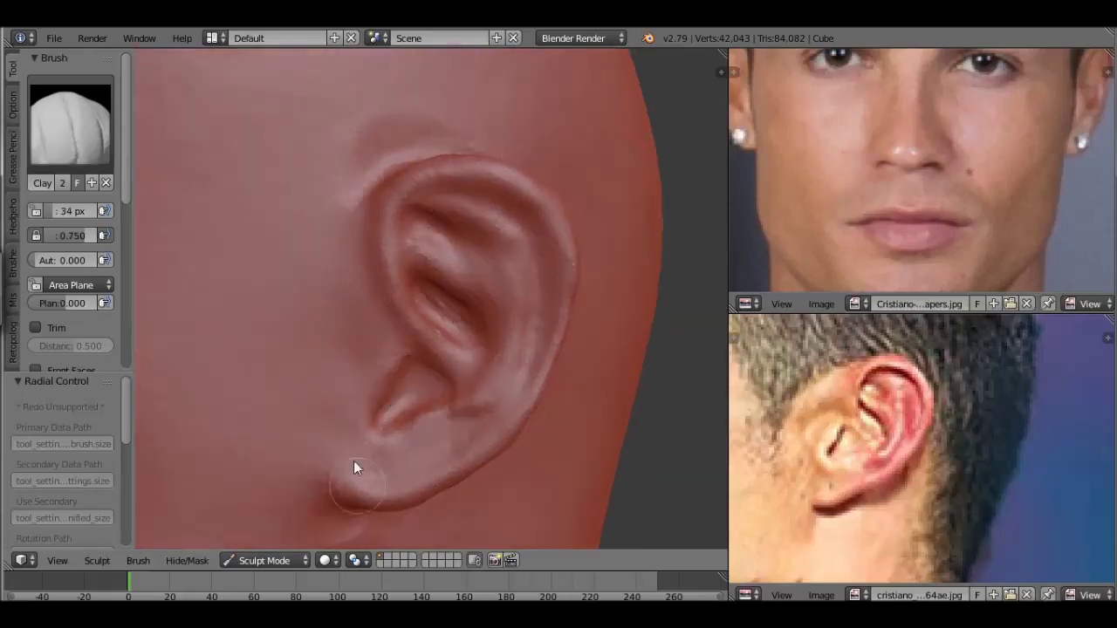
scroll(483, 525, down, 5)
middle_drag(481, 525, 322, 364)
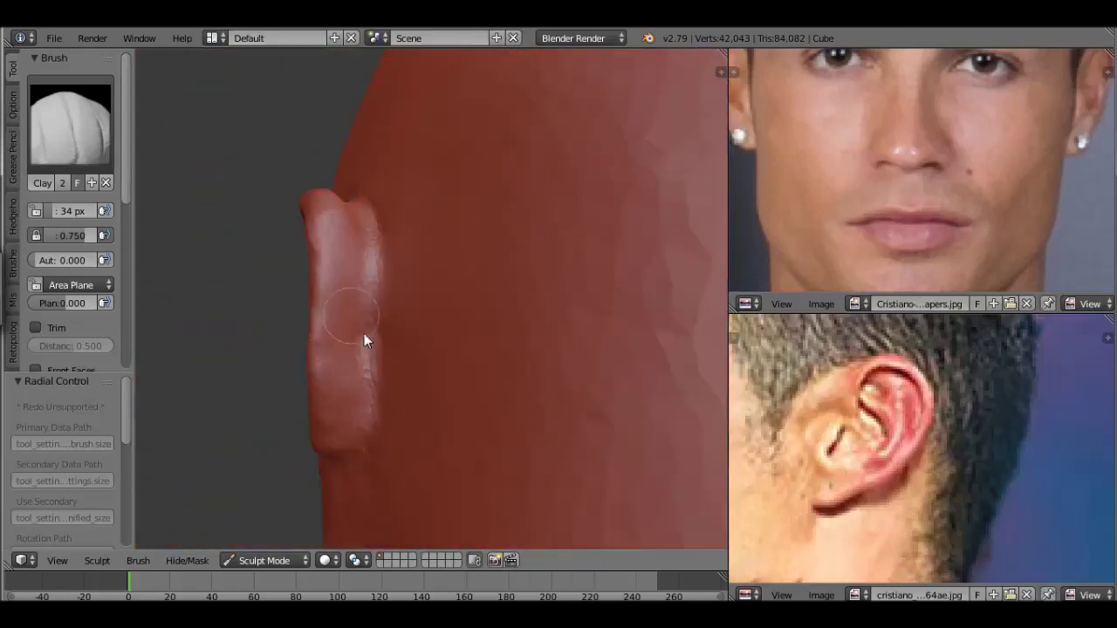
scroll(329, 429, down, 3)
mouse_move(329, 428)
middle_down()
mouse_move(374, 361)
mouse_move(515, 393)
mouse_move(368, 382)
middle_up()
scroll(375, 361, down, 2)
Pull the cheek and jaw into shape with the Grab brush.
scroll(1036, 394, down, 3)
scroll(1035, 395, down, 2)
scroll(403, 423, up, 2)
click(70, 123)
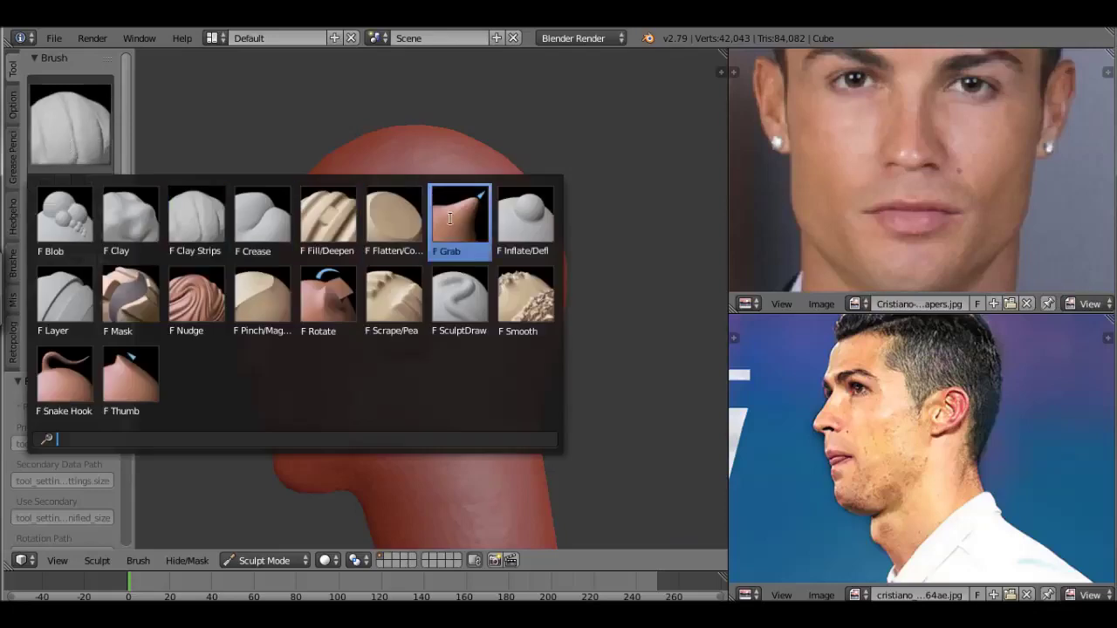
click(456, 219)
scroll(443, 420, down, 2)
drag(423, 407, 386, 380)
drag(387, 439, 375, 395)
scroll(361, 411, down, 1)
mouse_move(361, 411)
middle_down()
mouse_move(425, 387)
mouse_move(584, 394)
middle_up()
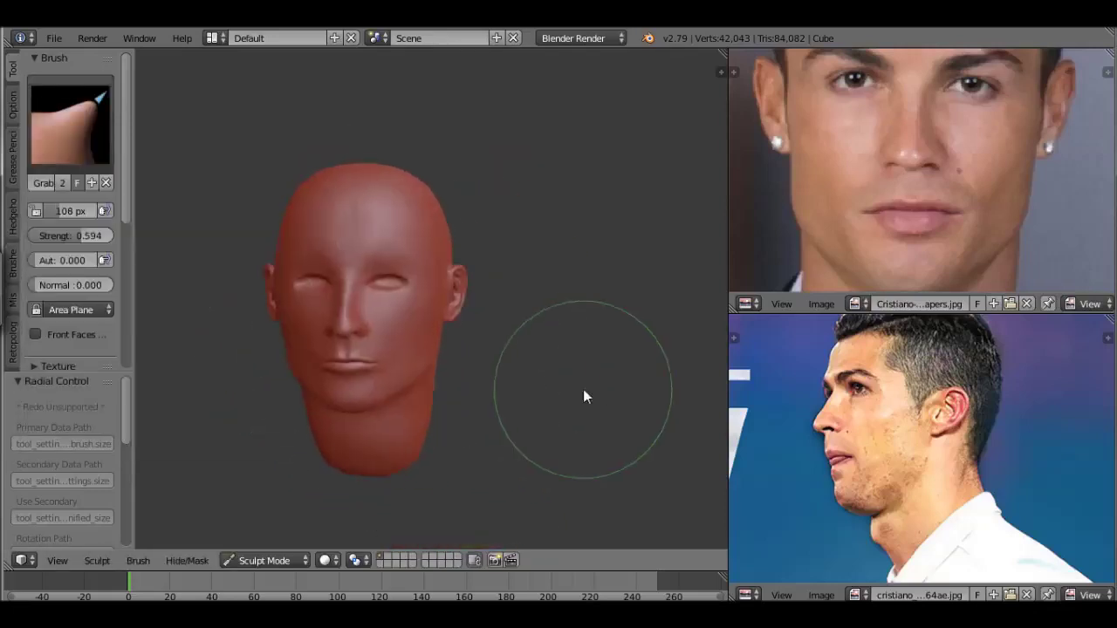
Bring the reference photo's hair and forehead into view and add a Clay stroke to the scalp.
scroll(560, 408, up, 2)
scroll(553, 369, down, 2)
middle_drag(916, 105, 916, 262)
key(c)
mouse_move(573, 263)
middle_down()
mouse_move(443, 315)
mouse_move(455, 282)
middle_up()
scroll(443, 315, up, 2)
mouse_move(451, 234)
mouse_down()
mouse_move(413, 261)
mouse_move(471, 292)
mouse_move(461, 213)
mouse_move(526, 302)
mouse_move(371, 299)
mouse_up()
Build ridges of clay across the scalp from the back-left of the head.
key(KP_1)
scroll(568, 297, up, 2)
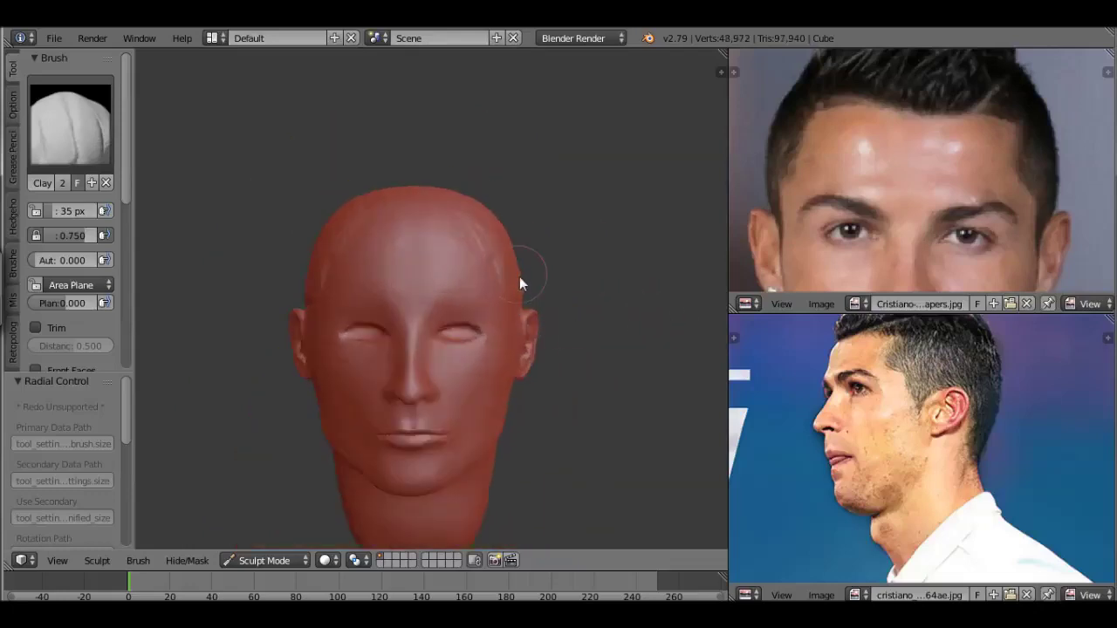
middle_drag(519, 277, 413, 293)
scroll(413, 284, up, 2)
mouse_move(439, 379)
mouse_down()
mouse_move(521, 252)
mouse_move(479, 197)
mouse_move(432, 386)
mouse_move(428, 278)
mouse_move(495, 190)
mouse_up()
middle_drag(496, 190, 237, 369)
scroll(237, 370, down, 3)
scroll(409, 263, up, 3)
Add faint clay strokes to the back of the head and review it from above and the side.
drag(408, 270, 462, 404)
scroll(236, 411, down, 3)
mouse_move(462, 404)
middle_down()
mouse_move(237, 411)
mouse_move(449, 337)
mouse_move(429, 206)
middle_up()
scroll(449, 337, up, 4)
middle_drag(478, 234, 297, 291)
scroll(297, 291, down, 2)
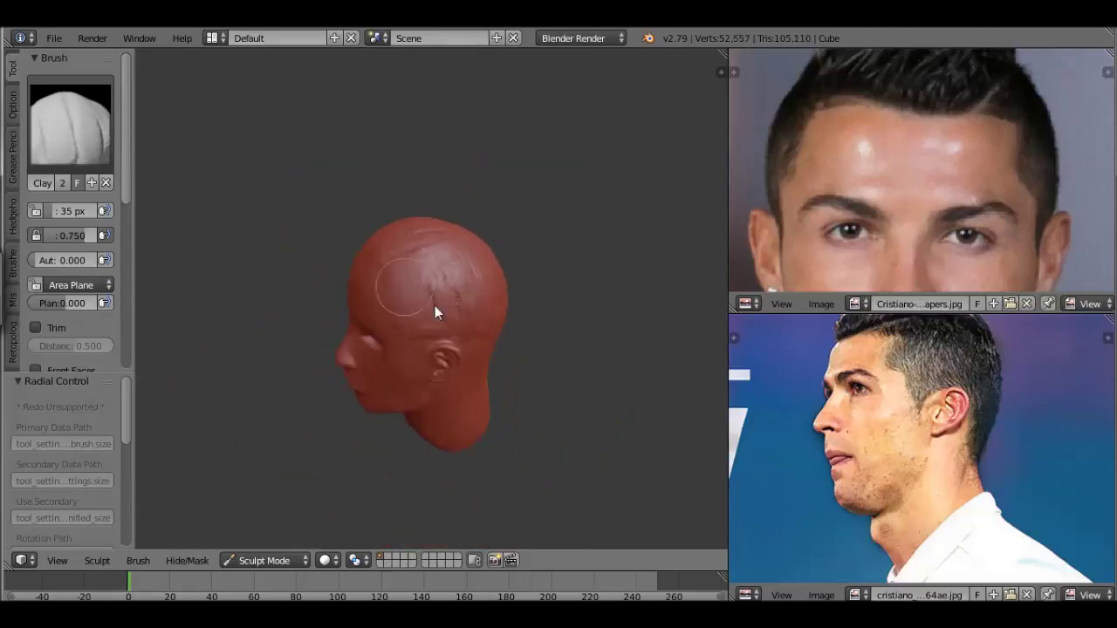
Smooth away the streaks on the back of the head with the Smooth brush.
click(70, 122)
click(523, 295)
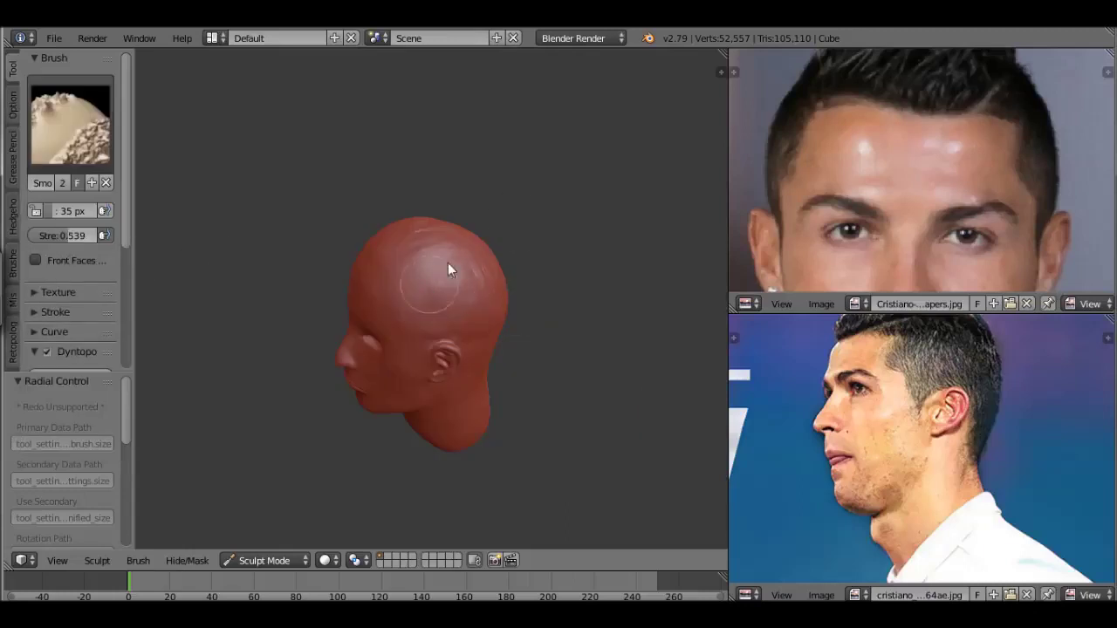
middle_drag(436, 307, 379, 268)
mouse_move(379, 267)
mouse_down()
mouse_move(464, 285)
mouse_move(457, 386)
mouse_move(457, 294)
mouse_move(455, 306)
mouse_up()
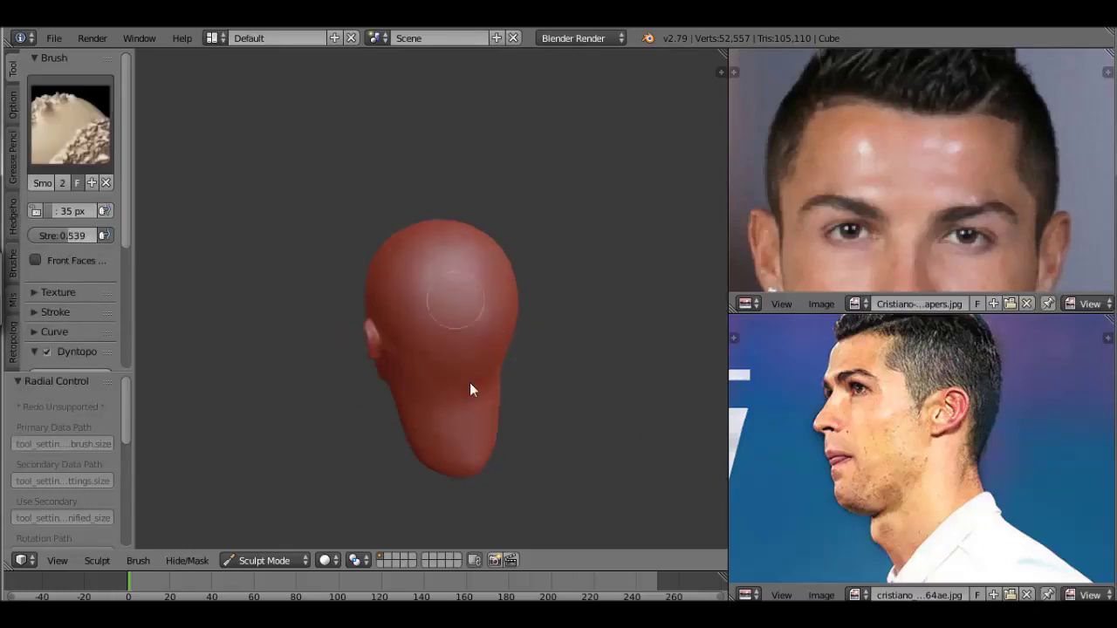
middle_drag(456, 299, 273, 367)
mouse_move(369, 382)
middle_down()
mouse_move(312, 426)
mouse_move(524, 444)
mouse_move(485, 415)
middle_up()
Add and smooth Clay ridges on the back of the head, checking the ear profile.
key(c)
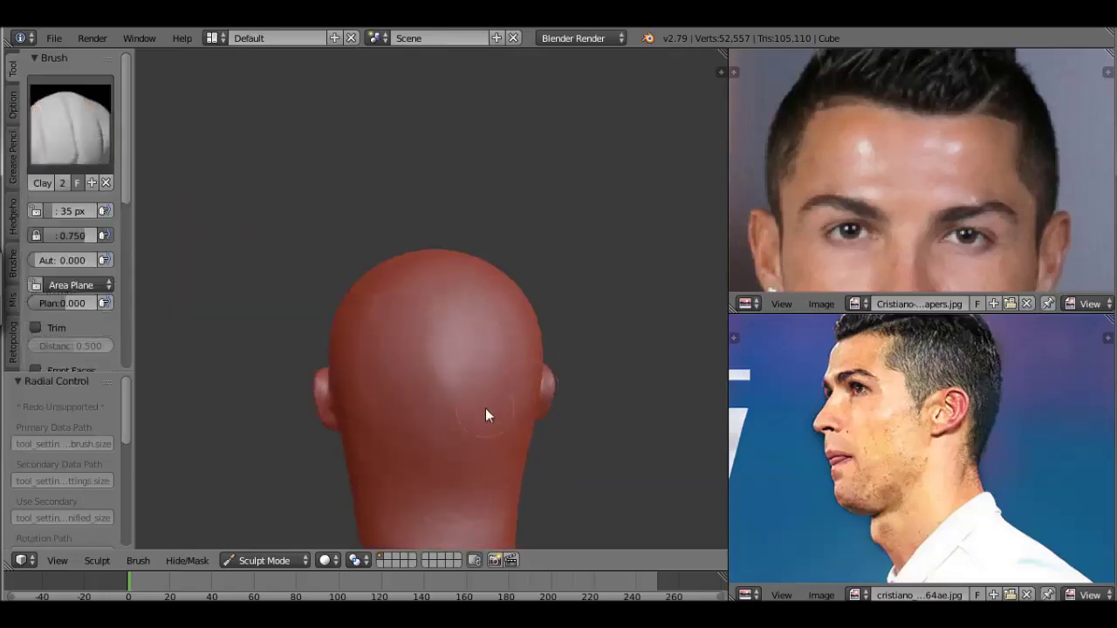
mouse_move(423, 331)
mouse_down()
mouse_move(411, 317)
mouse_move(442, 272)
mouse_move(379, 292)
mouse_up()
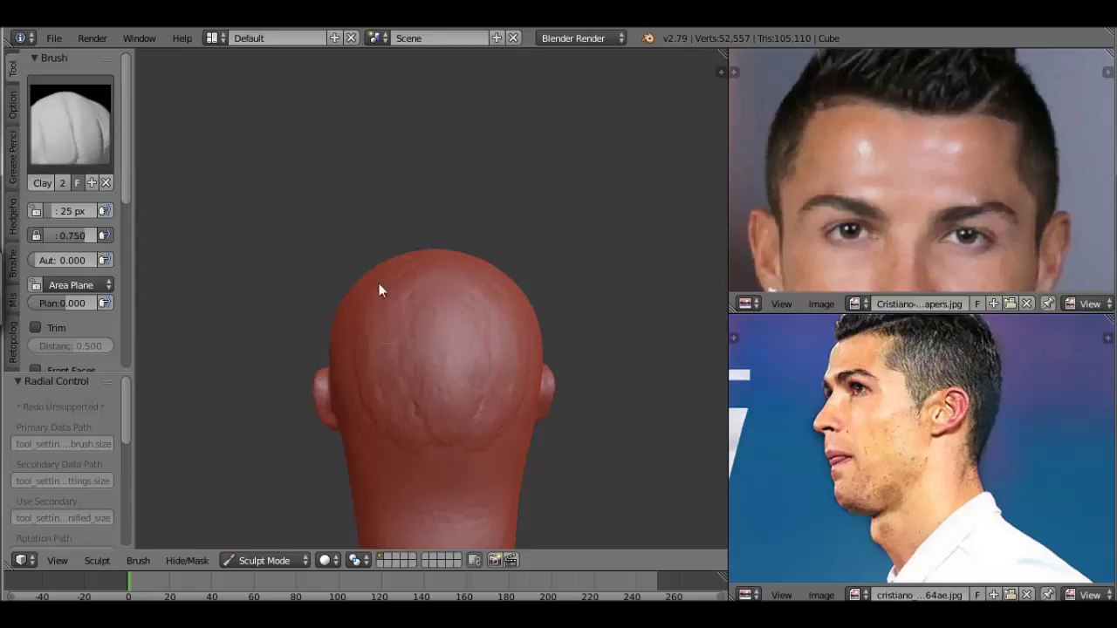
mouse_move(455, 412)
shift+mouse_down()
mouse_move(374, 361)
mouse_move(457, 374)
mouse_move(424, 409)
mouse_move(448, 374)
shift+mouse_up()
mouse_move(530, 410)
middle_down()
mouse_move(515, 473)
mouse_move(174, 442)
middle_up()
scroll(500, 293, up, 5)
mouse_move(500, 294)
middle_down()
mouse_move(455, 260)
mouse_move(578, 321)
middle_up()
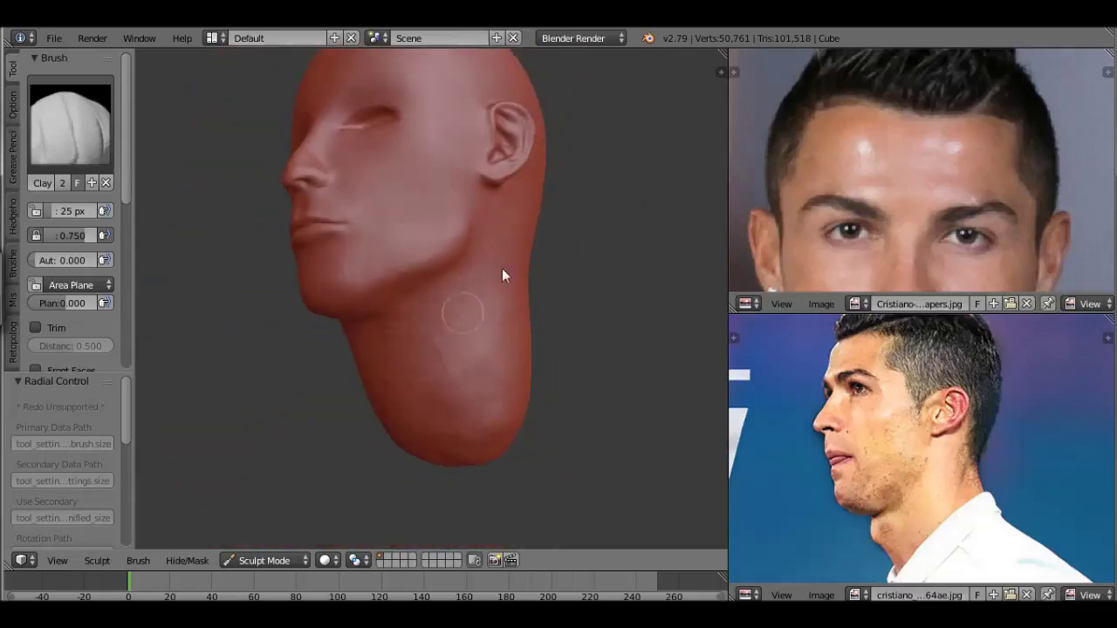
scroll(489, 460, down, 2)
mouse_move(488, 460)
middle_down()
mouse_move(508, 245)
mouse_move(533, 257)
middle_up()
Check the profile with Grab, then extend the back of the neck with Clay strokes.
key(g)
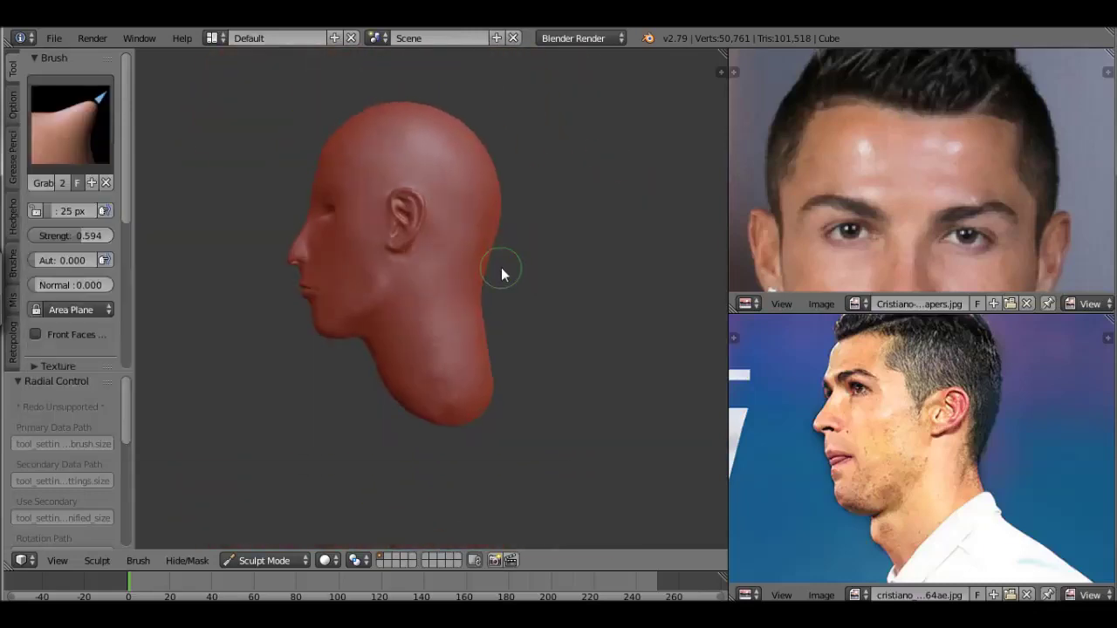
scroll(524, 275, up, 1)
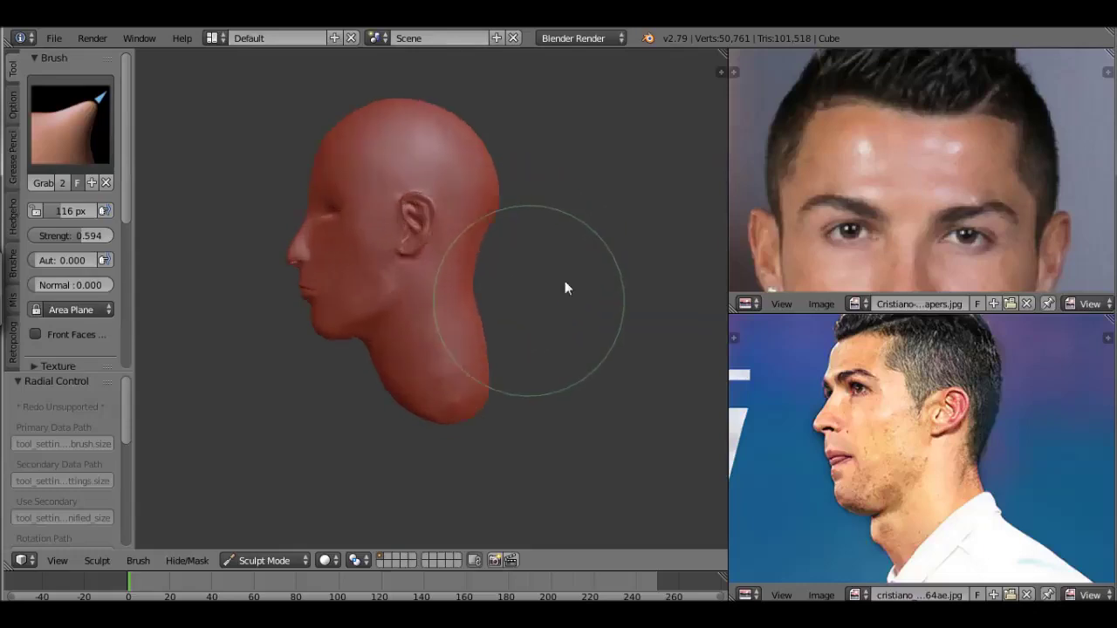
scroll(564, 287, up, 1)
mouse_move(516, 216)
middle_down()
mouse_move(325, 236)
mouse_move(382, 247)
middle_up()
key(c)
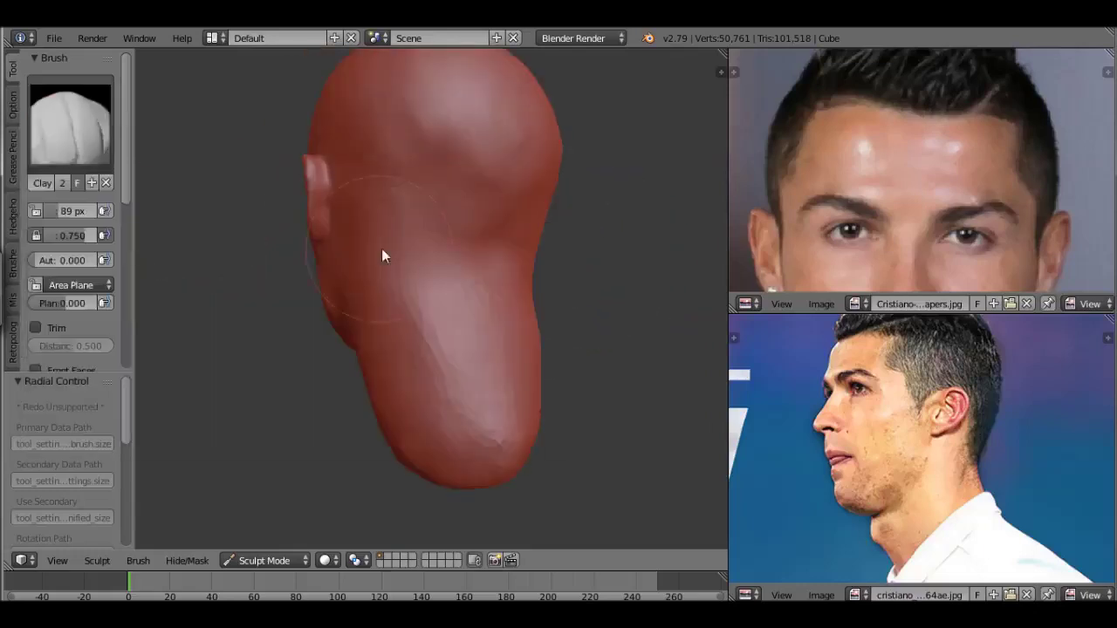
mouse_move(434, 270)
mouse_down()
mouse_move(506, 326)
mouse_move(384, 254)
mouse_up()
mouse_move(384, 254)
middle_down()
mouse_move(523, 365)
mouse_move(404, 370)
middle_up()
scroll(523, 365, down, 2)
middle_drag(457, 394, 449, 463)
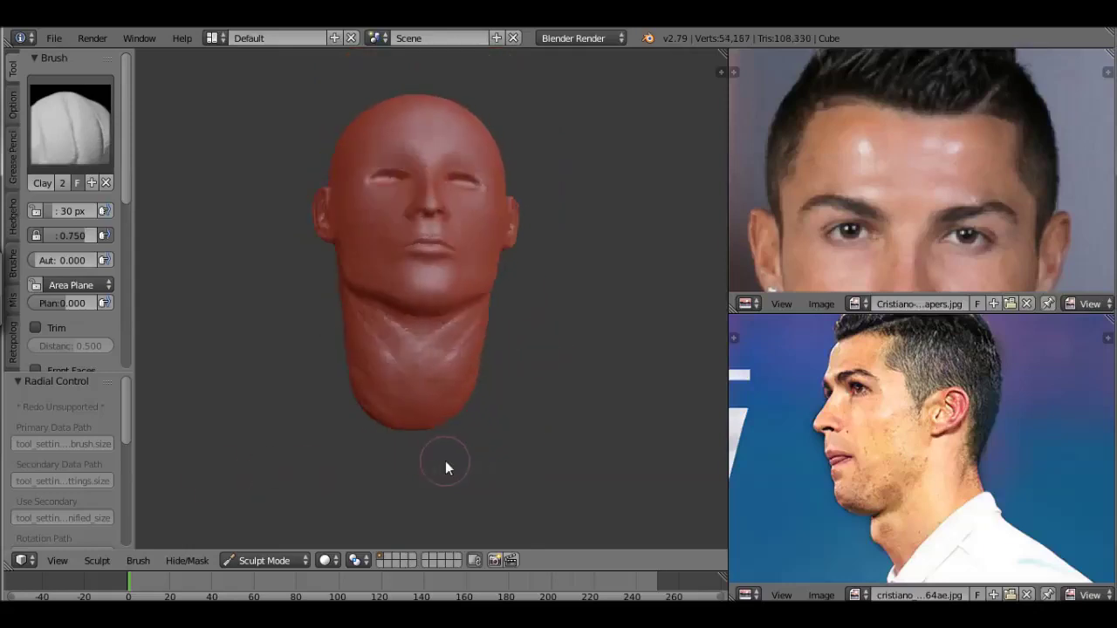
Build up clay on the neck and smooth the rough strokes into the jaw.
scroll(468, 253, up, 2)
drag(388, 293, 411, 440)
middle_drag(419, 415, 357, 357)
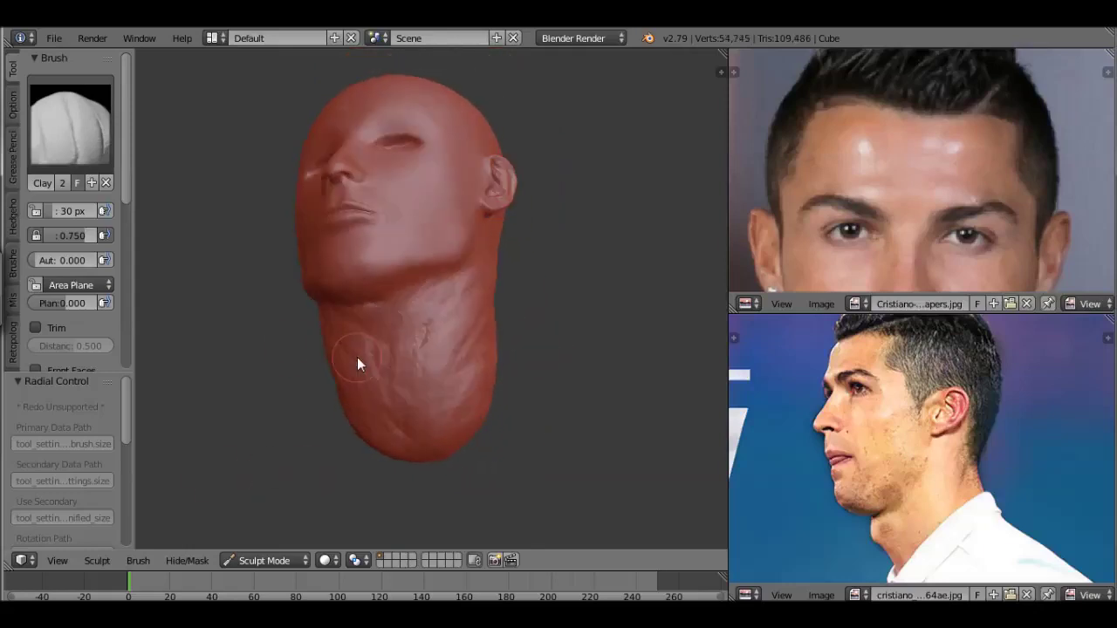
mouse_move(413, 367)
shift+mouse_down()
mouse_move(491, 332)
mouse_move(392, 394)
mouse_move(399, 335)
shift+mouse_up()
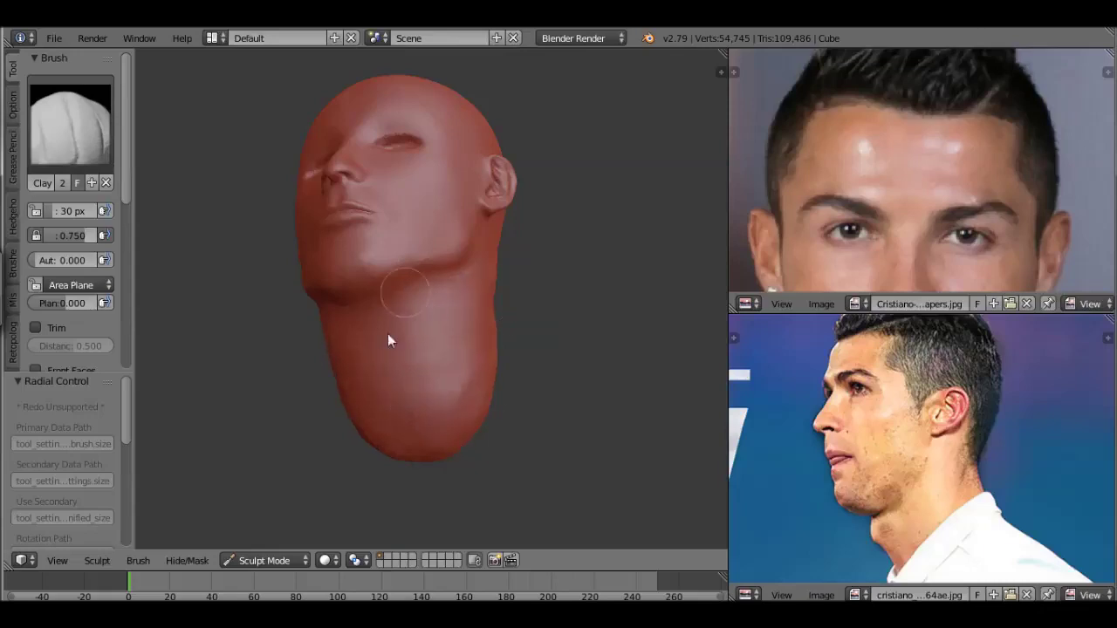
mouse_move(460, 227)
middle_down()
mouse_move(441, 404)
mouse_move(442, 332)
middle_up()
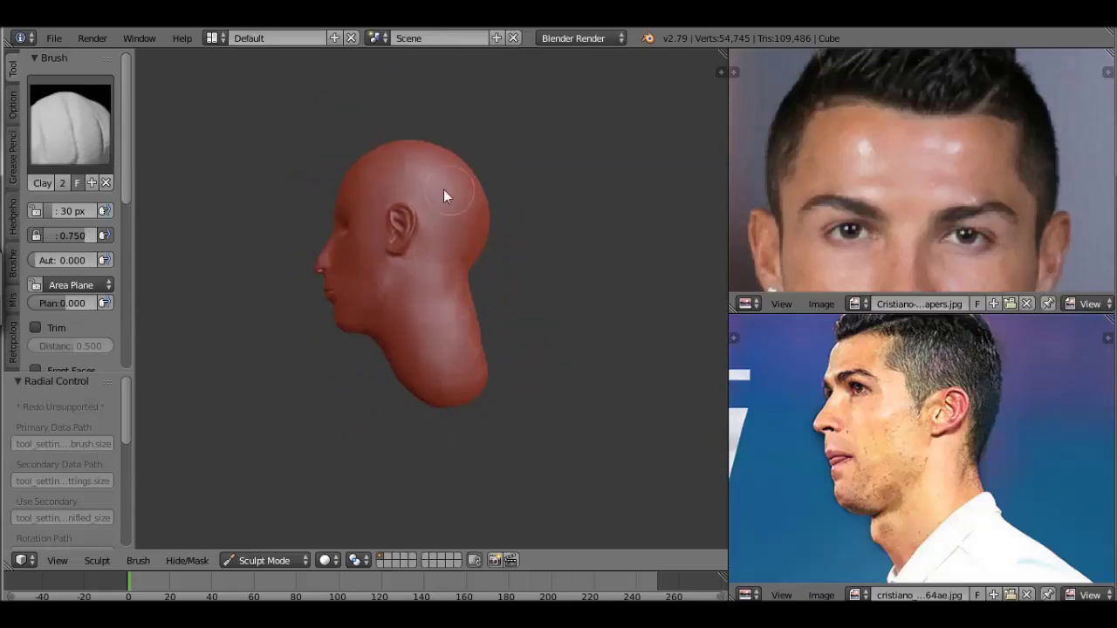
Check the neck from back, side and front views, then add a small cheek mark.
key(ctrl+KP_1)
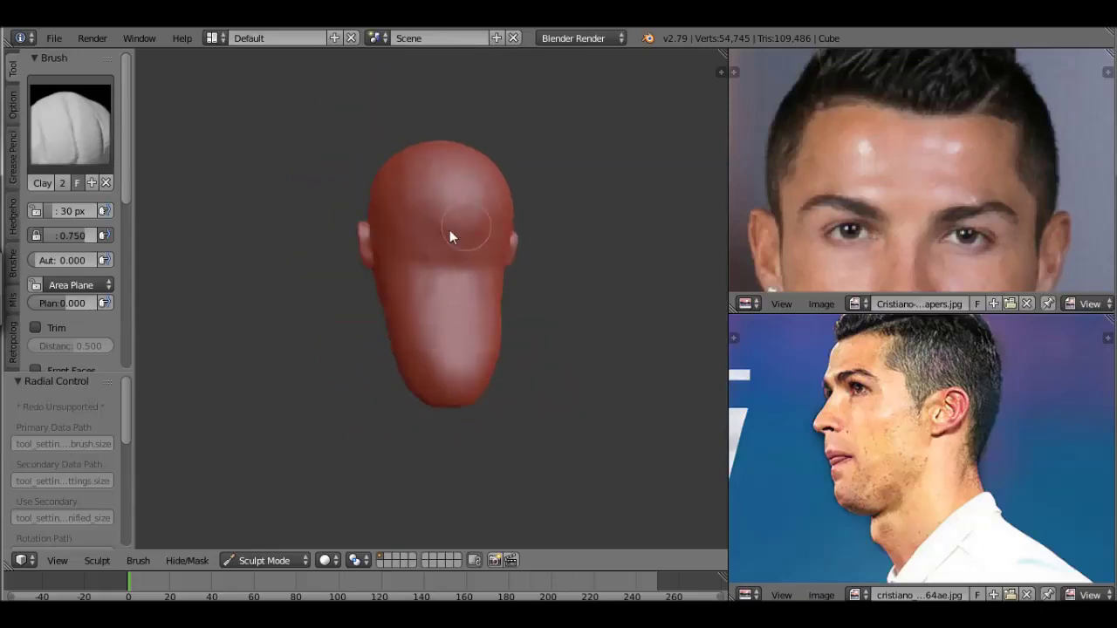
key(ctrl+KP_3)
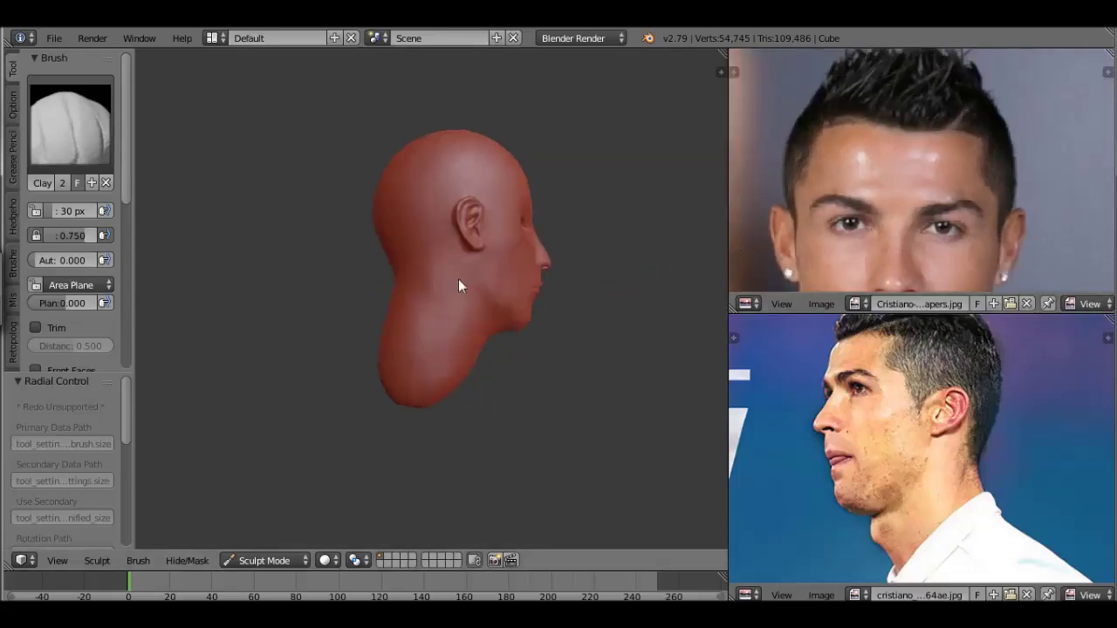
key(KP_1)
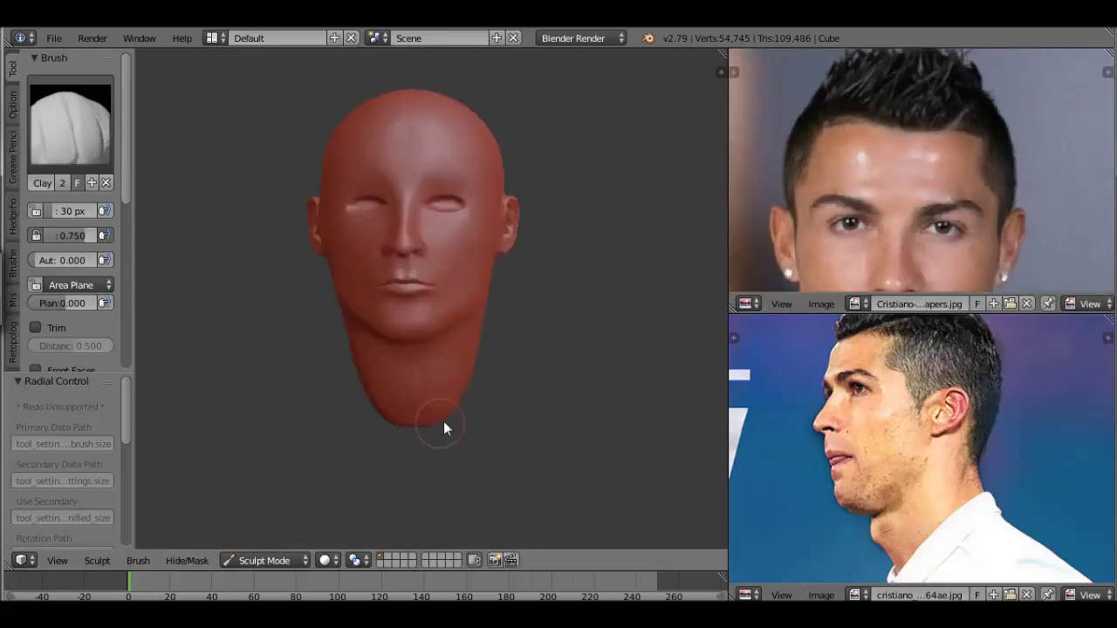
middle_drag(506, 418, 488, 399)
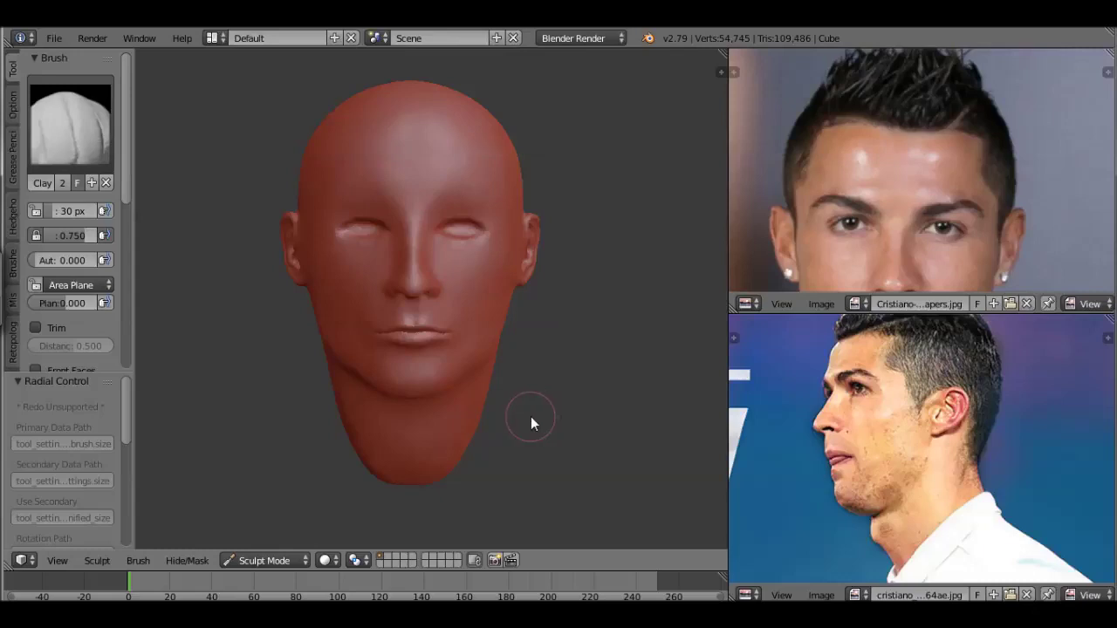
scroll(597, 294, up, 1)
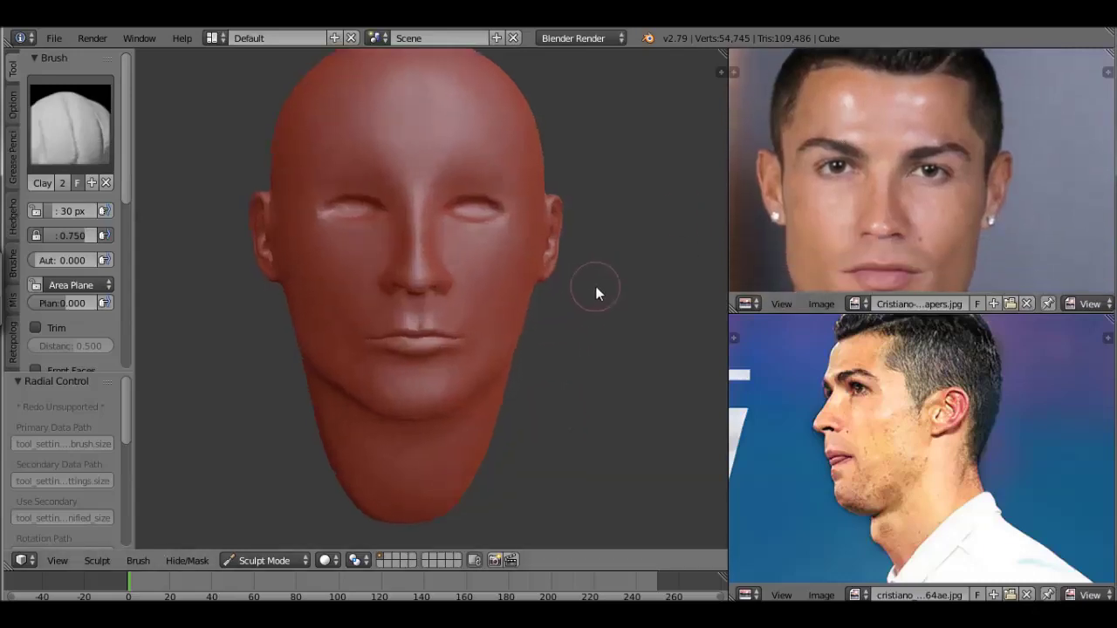
middle_drag(596, 293, 458, 330)
drag(405, 290, 423, 256)
Stroke clay across the cheek, resize the brush to 23 px, then undo the cheek strokes.
key(f)
click(412, 283)
mouse_move(384, 319)
mouse_down()
mouse_move(436, 262)
mouse_move(368, 262)
mouse_move(337, 249)
mouse_move(416, 236)
mouse_move(439, 306)
mouse_move(432, 302)
mouse_move(459, 277)
mouse_move(450, 224)
mouse_up()
middle_drag(449, 225, 484, 400)
scroll(484, 400, down, 3)
scroll(483, 400, up, 1)
key(f)
click(528, 399)
key(ctrl+z)
Try another cheek stroke and brow ridges, undoing both.
mouse_move(447, 292)
middle_down()
mouse_move(483, 369)
mouse_move(464, 354)
middle_up()
scroll(465, 354, up, 3)
drag(437, 244, 384, 288)
key(ctrl+z)
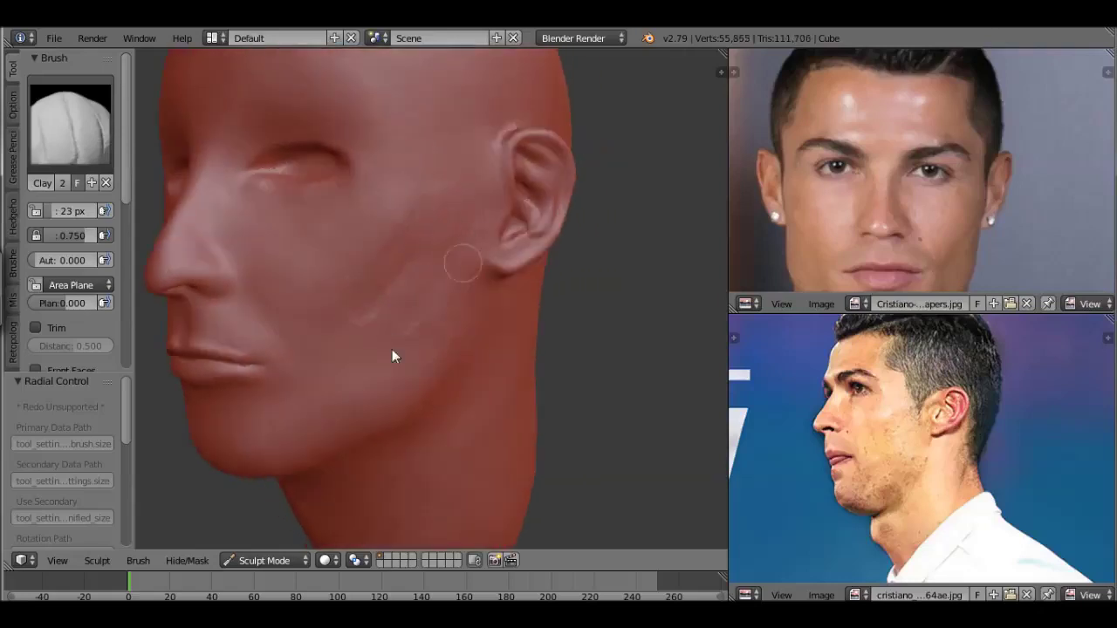
mouse_move(518, 151)
middle_down()
mouse_move(623, 187)
mouse_move(596, 232)
mouse_move(486, 249)
mouse_move(518, 192)
mouse_move(488, 238)
mouse_move(533, 208)
middle_up()
drag(471, 203, 464, 173)
key(ctrl+z)
key(ctrl+z)
key(ctrl+z)
key(ctrl+z)
key(ctrl+z)
key(shift+f)
Sculpt softer brow ridges and clay between the brows at 24 px, then smooth them.
mouse_move(421, 189)
mouse_down()
mouse_move(492, 169)
mouse_move(490, 183)
mouse_move(509, 159)
mouse_move(494, 183)
mouse_move(522, 171)
mouse_up()
key(f)
click(431, 236)
drag(457, 213, 411, 207)
mouse_move(486, 214)
mouse_down()
mouse_move(407, 230)
mouse_move(389, 259)
mouse_move(386, 219)
mouse_move(441, 175)
mouse_move(413, 208)
mouse_up()
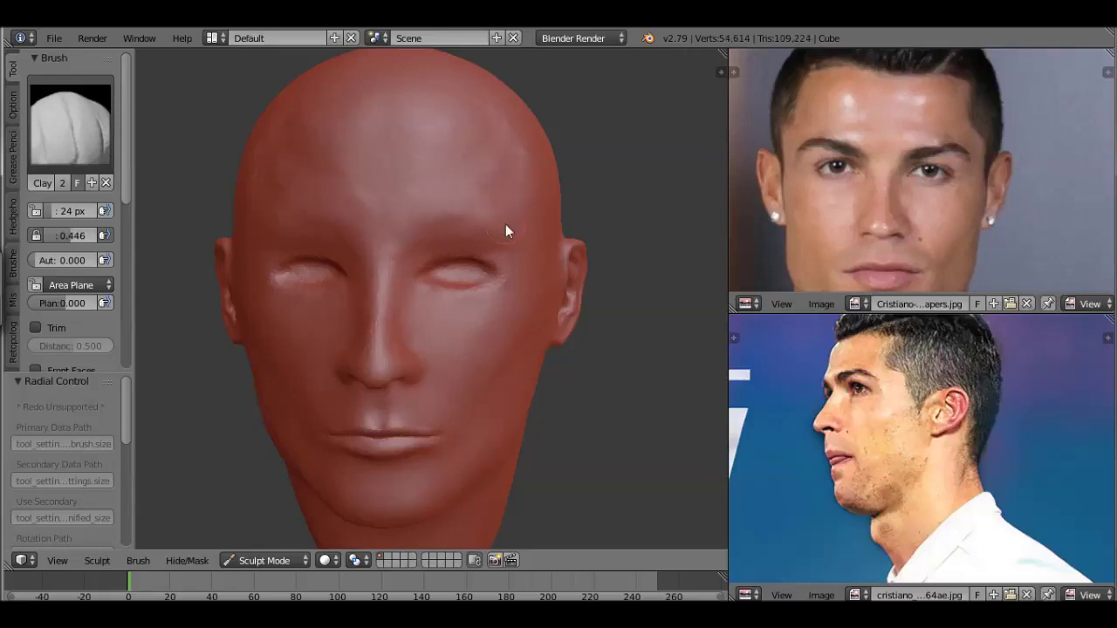
key(s)
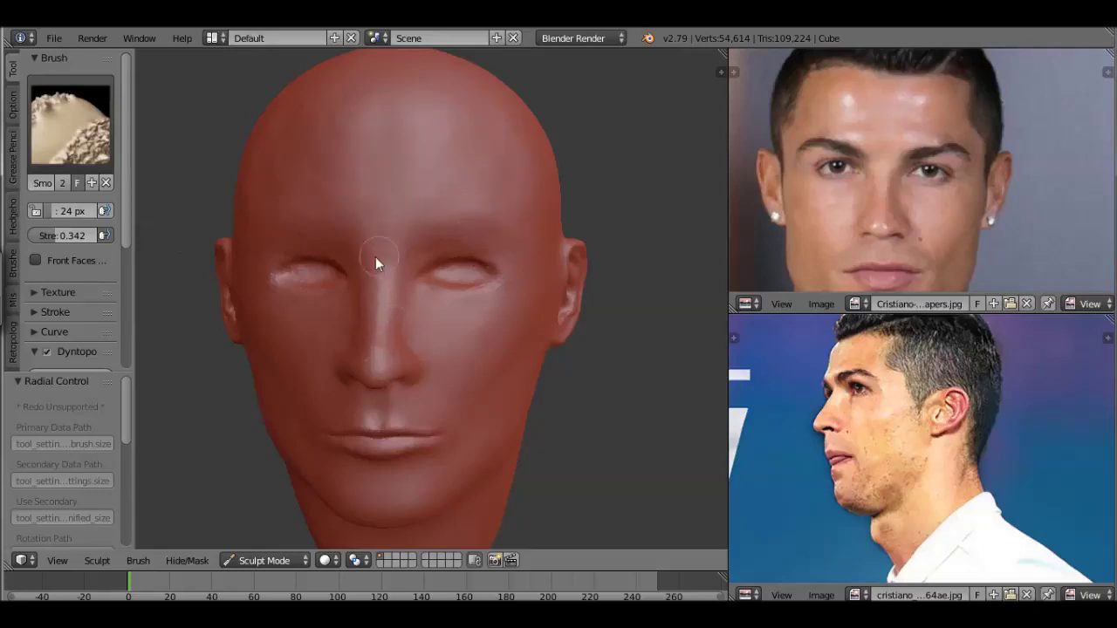
Add small Clay strokes near the eye and along the side of the nose.
middle_drag(541, 250, 501, 300)
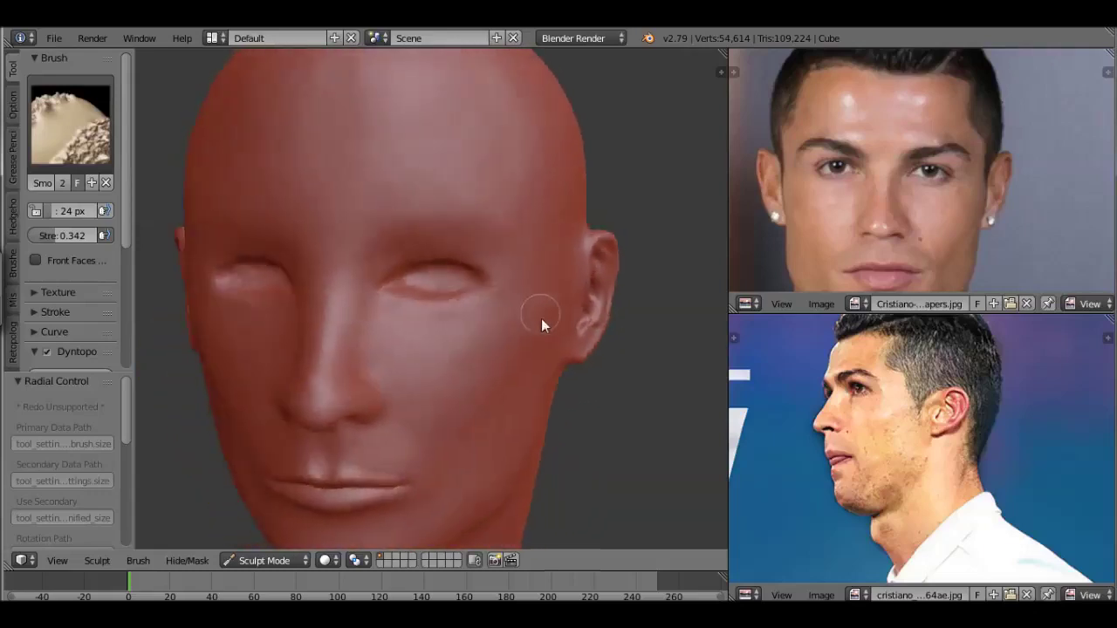
scroll(544, 323, up, 5)
scroll(222, 276, down, 5)
key(c)
middle_drag(336, 275, 279, 249)
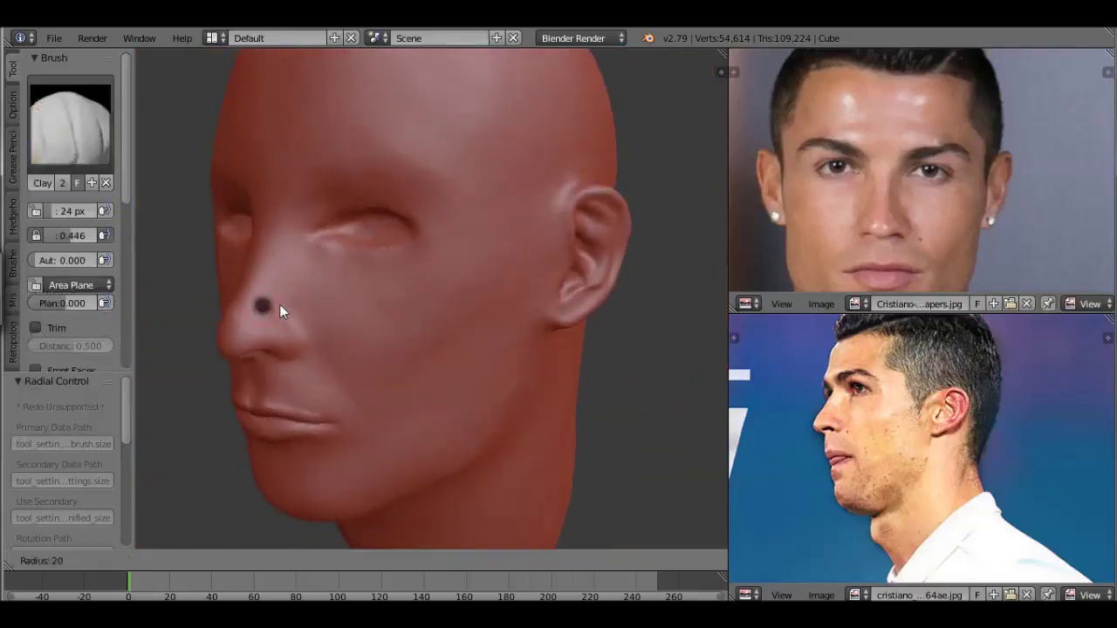
drag(305, 296, 337, 244)
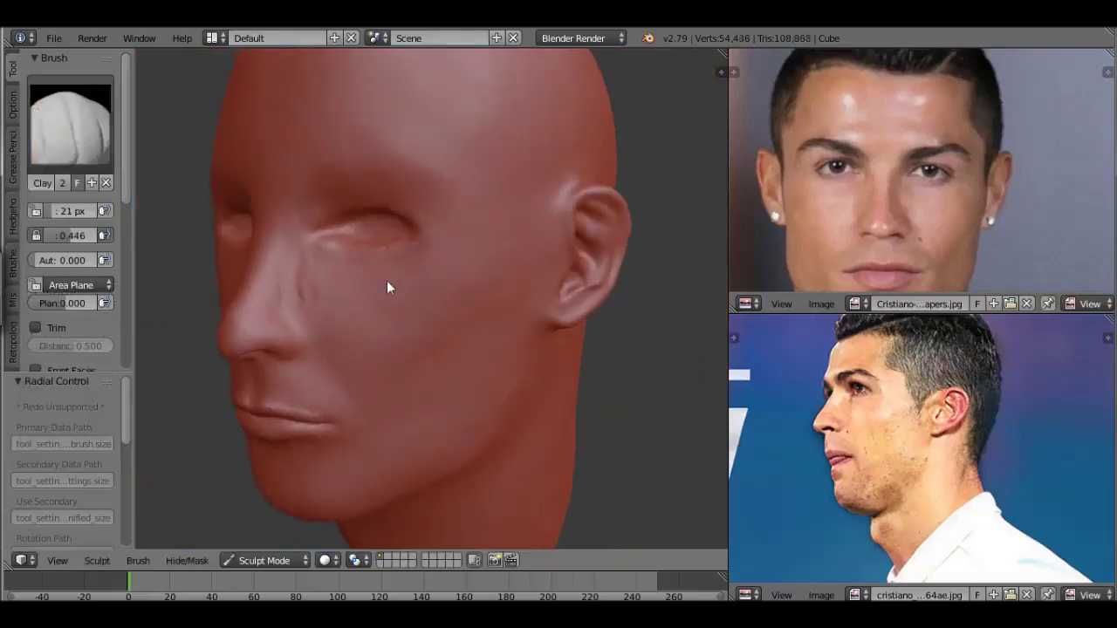
key(KP_1)
scroll(458, 354, up, 3)
middle_drag(457, 354, 323, 328)
scroll(323, 328, up, 2)
drag(288, 337, 287, 327)
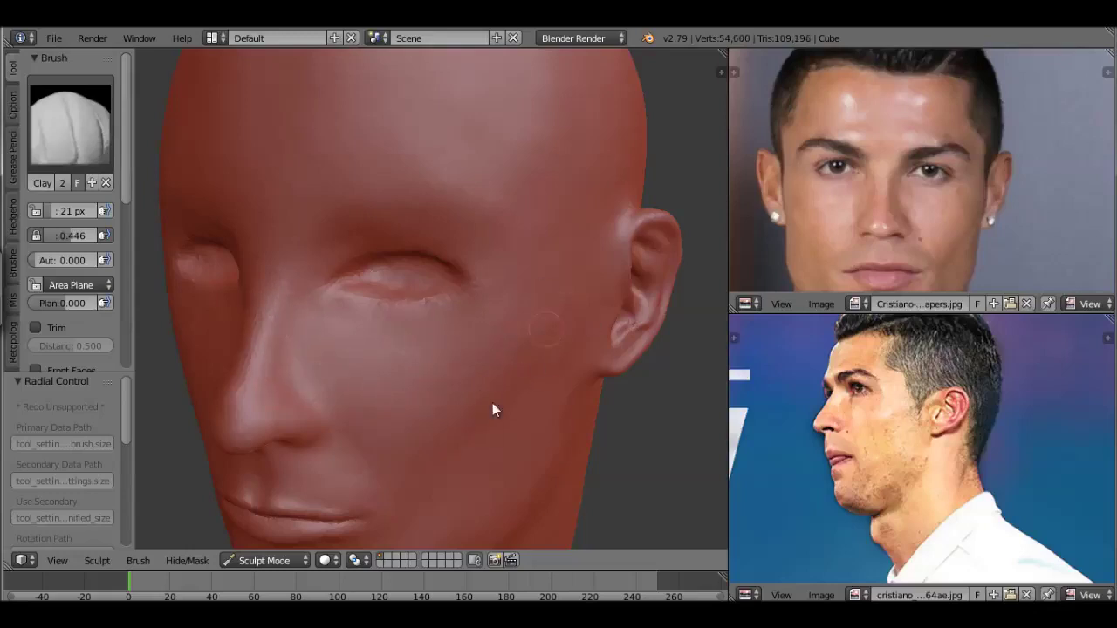
Build up the nose bridge from front view with a smaller brush, then enlarge it to 38 px.
key(KP_1)
key(f)
click(387, 382)
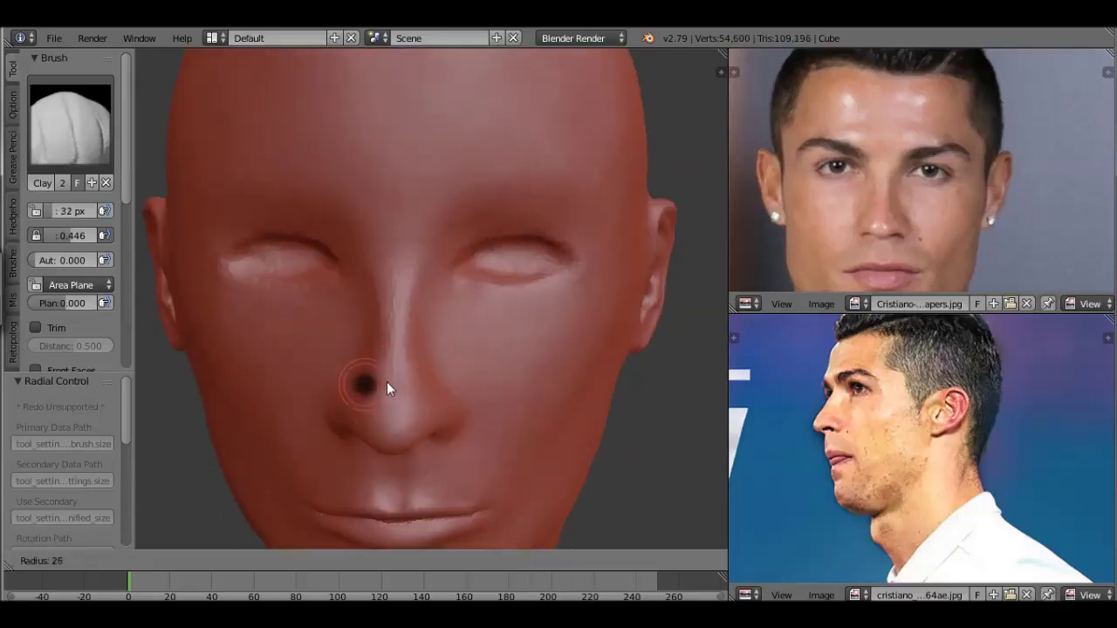
drag(409, 305, 399, 237)
mouse_move(419, 358)
mouse_down()
mouse_move(423, 240)
mouse_move(400, 301)
mouse_up()
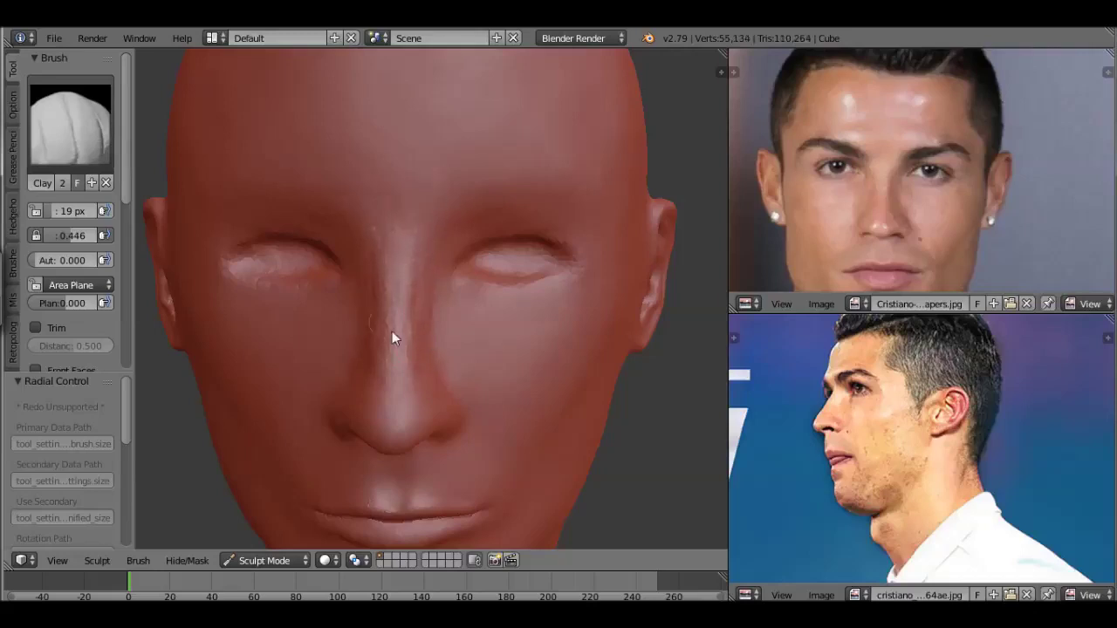
key(f)
click(510, 201)
scroll(472, 376, down, 4)
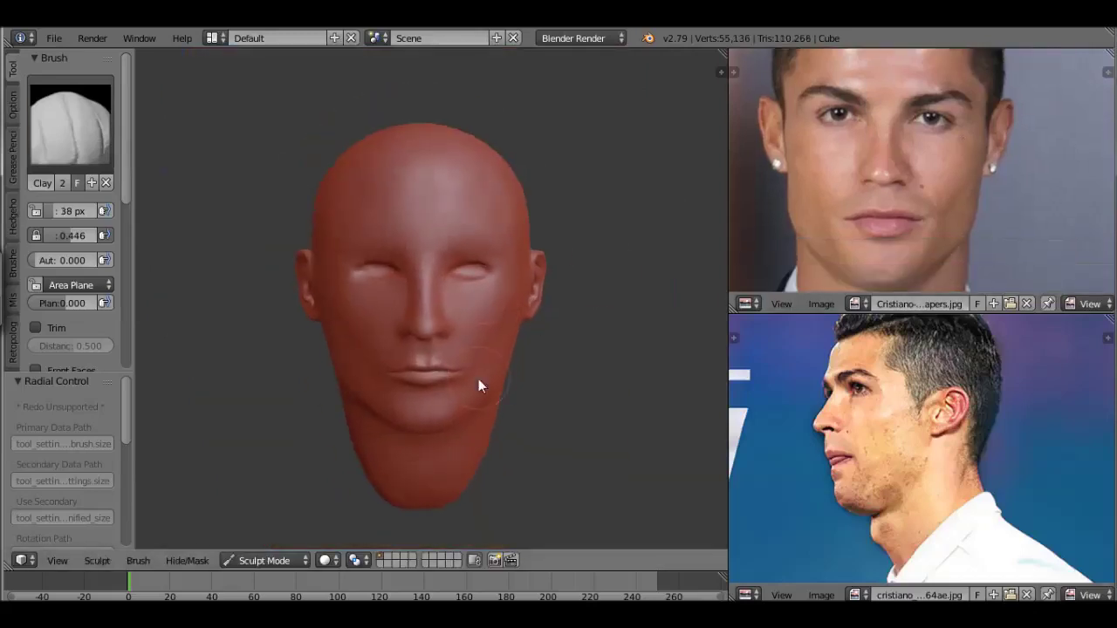
Zoom onto the eyes and sculpt the upper eyelid, outer eye corner and lower lid.
scroll(483, 375, up, 2)
scroll(506, 375, up, 2)
scroll(957, 230, up, 3)
scroll(518, 375, up, 5)
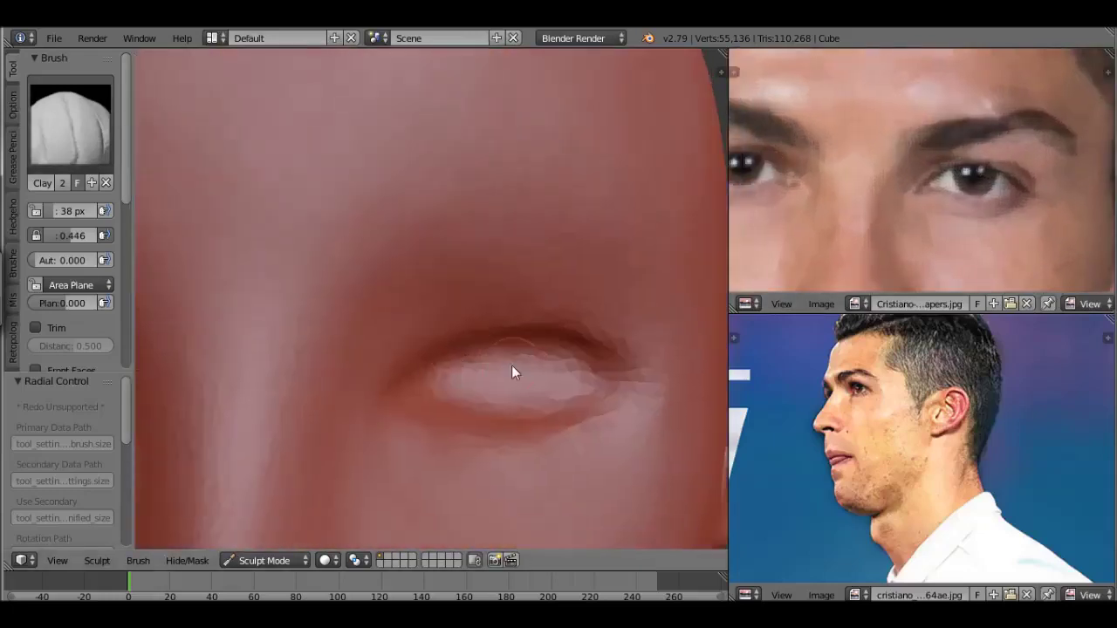
drag(86, 237, 100, 236)
mouse_move(467, 342)
mouse_down()
mouse_move(512, 332)
mouse_move(445, 339)
mouse_move(571, 340)
mouse_up()
drag(582, 302, 622, 379)
mouse_move(541, 329)
mouse_down()
mouse_move(409, 364)
mouse_move(603, 352)
mouse_move(643, 377)
mouse_up()
drag(464, 372, 573, 379)
Mark the eye corner and refine the lower eyelid with a smaller brush, then even out the eye.
key(f)
click(380, 391)
mouse_move(380, 392)
mouse_down()
mouse_move(490, 399)
mouse_move(604, 374)
mouse_up()
mouse_move(480, 390)
mouse_down()
mouse_move(469, 389)
mouse_move(529, 398)
mouse_up()
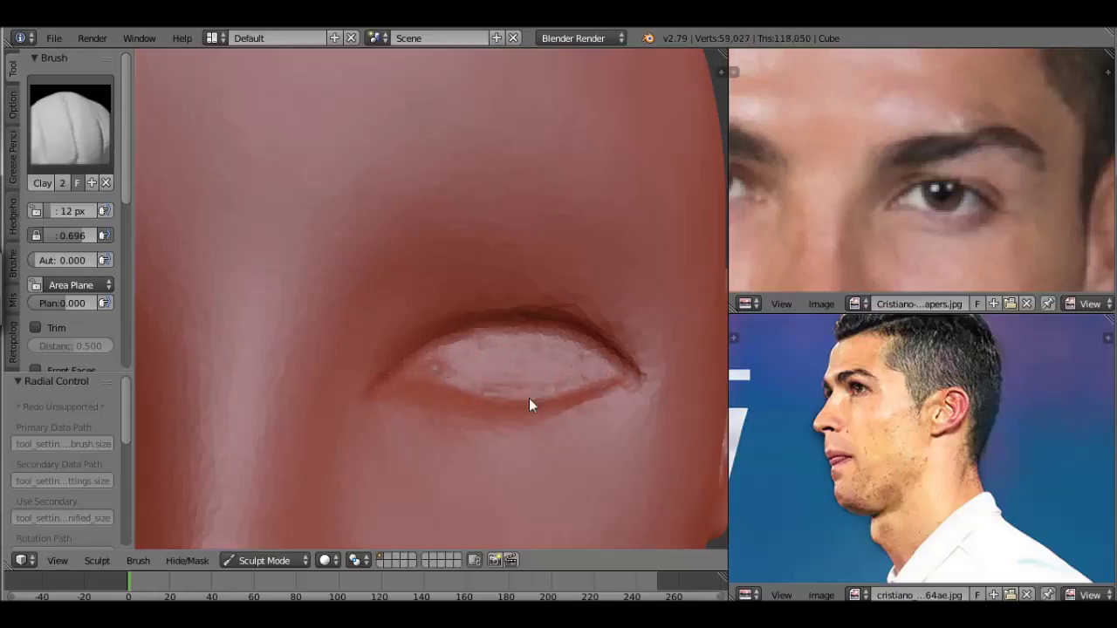
key(f)
click(484, 379)
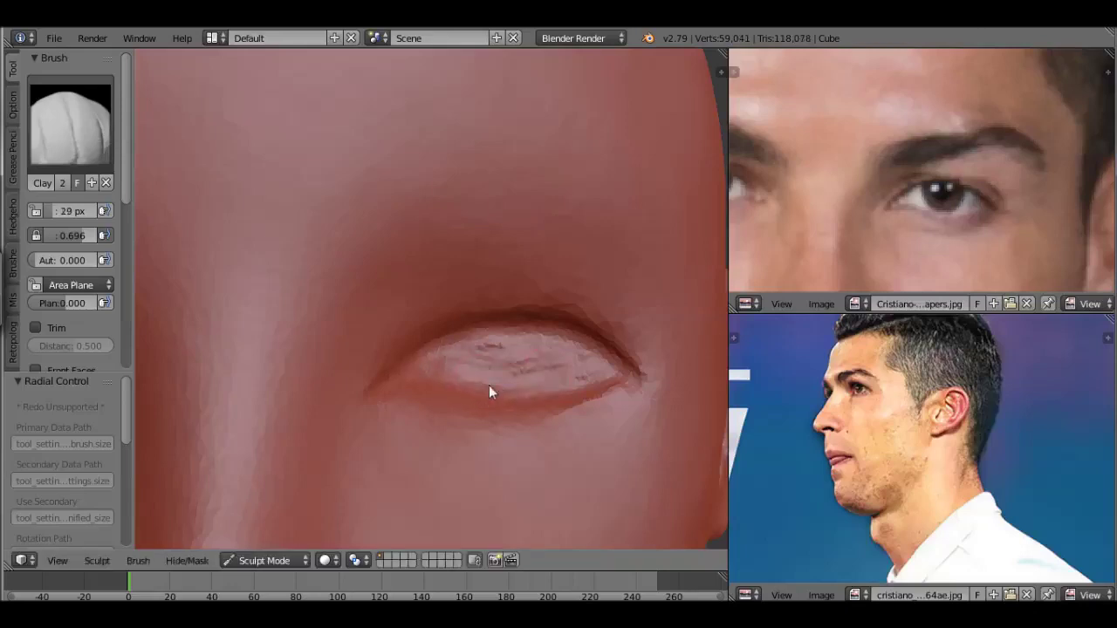
drag(489, 385, 458, 353)
mouse_move(604, 375)
mouse_down()
mouse_move(512, 331)
mouse_move(422, 356)
mouse_up()
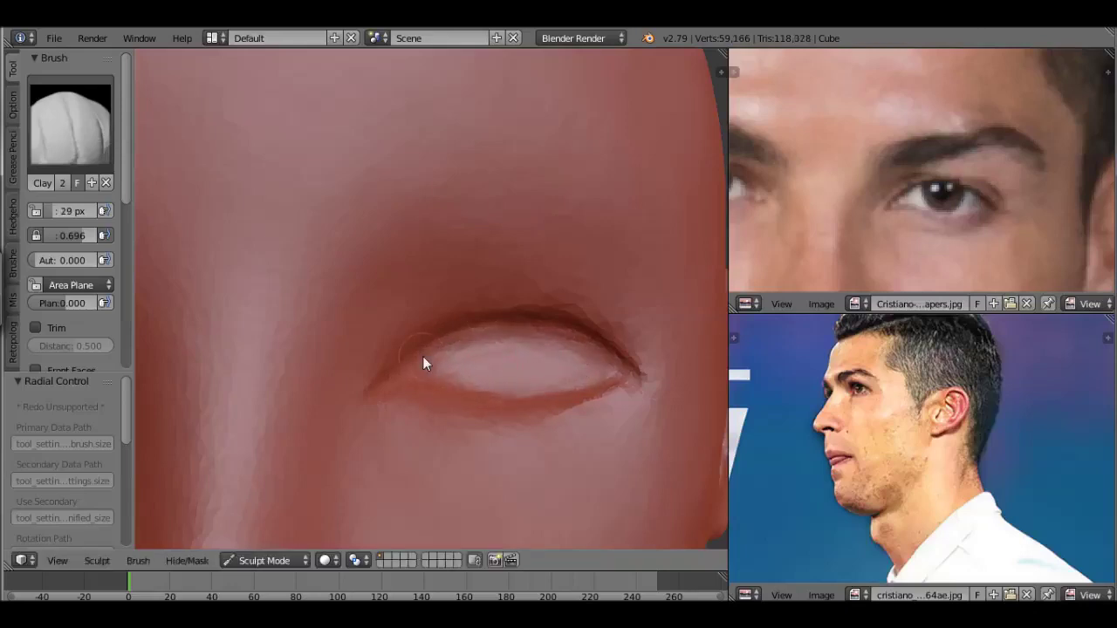
scroll(423, 356, down, 4)
scroll(495, 396, up, 2)
scroll(515, 402, up, 2)
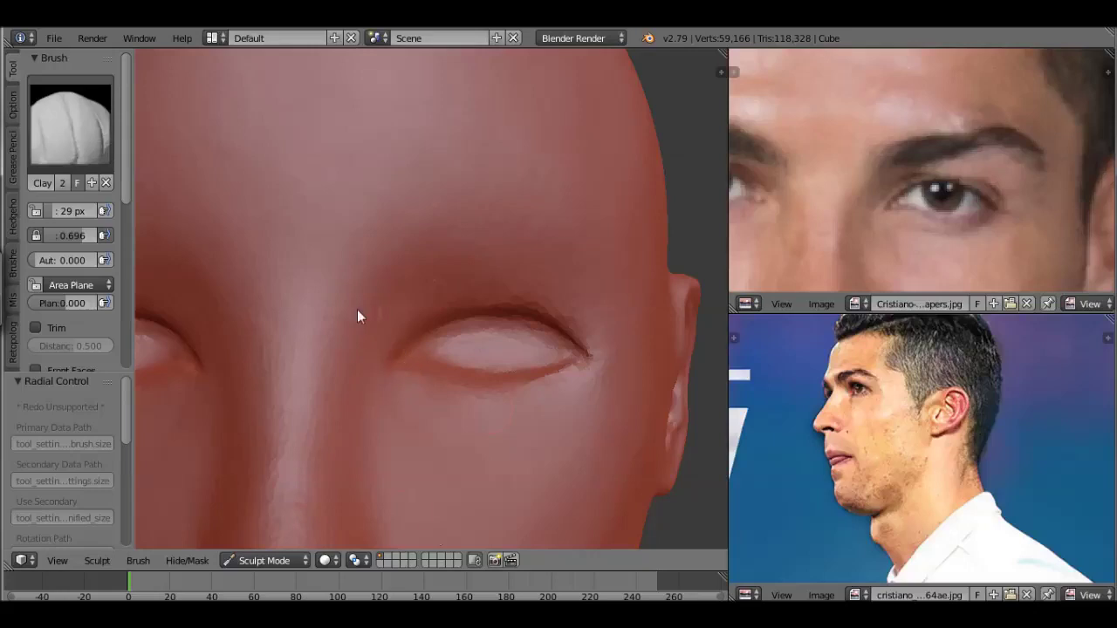
scroll(410, 393, up, 3)
scroll(404, 410, down, 3)
Carve creases beside the inner eye corners with a smaller brush.
key(f)
click(362, 268)
mouse_move(362, 410)
mouse_down()
mouse_move(387, 335)
mouse_move(348, 396)
mouse_move(364, 320)
mouse_move(374, 424)
mouse_move(375, 364)
mouse_move(358, 449)
mouse_up()
scroll(358, 449, down, 2)
drag(444, 516, 439, 486)
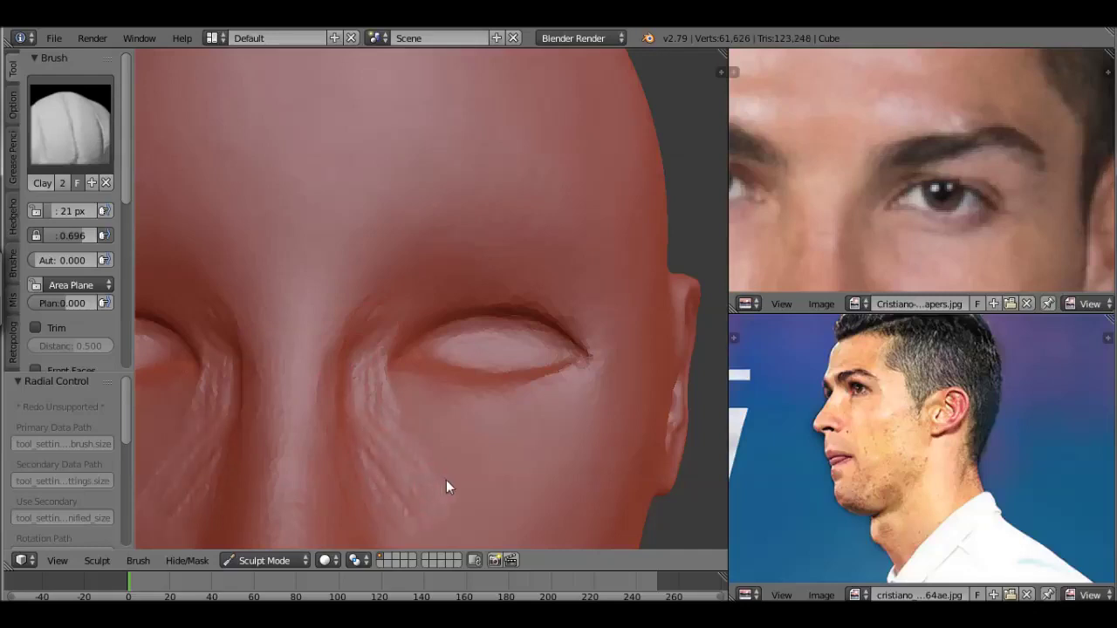
scroll(462, 379, up, 2)
Sculpt brow ridges above both eyes and wrinkle strokes below the eye.
mouse_move(369, 299)
mouse_down()
mouse_move(473, 267)
mouse_move(501, 291)
mouse_move(529, 280)
mouse_move(522, 286)
mouse_move(600, 291)
mouse_move(600, 319)
mouse_move(464, 252)
mouse_move(428, 283)
mouse_move(484, 299)
mouse_move(347, 329)
mouse_move(469, 264)
mouse_move(565, 294)
mouse_up()
key(f)
click(599, 304)
mouse_move(398, 227)
mouse_down()
mouse_move(407, 242)
mouse_move(376, 270)
mouse_move(332, 381)
mouse_move(352, 315)
mouse_move(509, 242)
mouse_move(623, 303)
mouse_up()
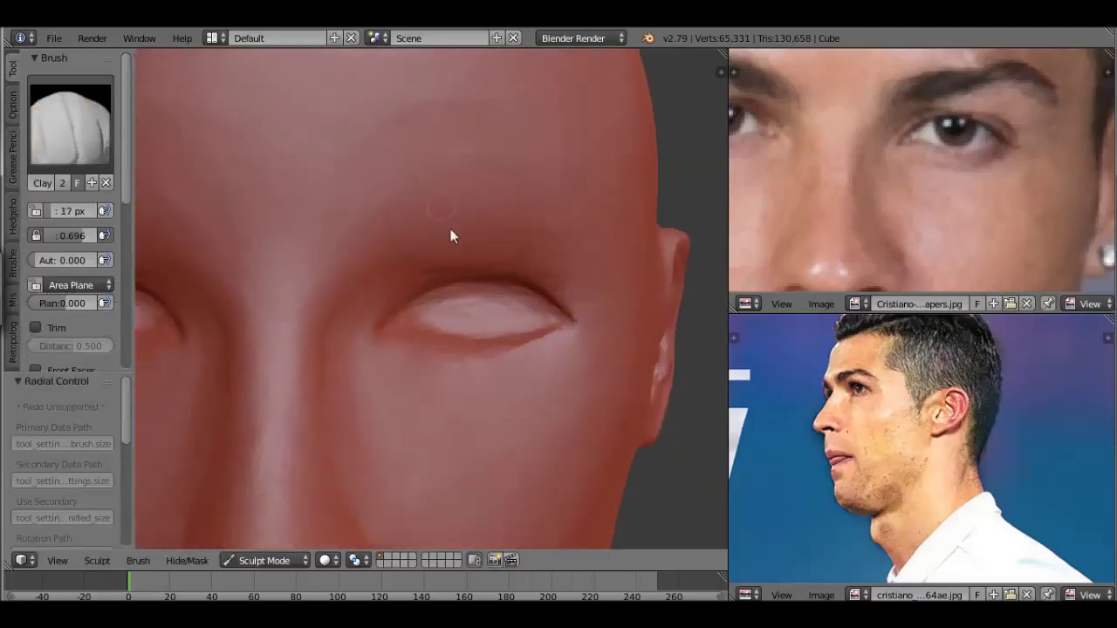
mouse_move(531, 385)
mouse_down()
mouse_move(556, 364)
mouse_move(450, 373)
mouse_move(403, 392)
mouse_move(445, 457)
mouse_move(529, 419)
mouse_move(372, 359)
mouse_move(429, 376)
mouse_move(526, 379)
mouse_move(487, 406)
mouse_move(586, 353)
mouse_move(561, 431)
mouse_up()
Add forehead, hairline and brow strokes, smooth them, and return to the Clay brush.
scroll(545, 462, down, 5)
mouse_move(554, 449)
middle_down()
mouse_move(472, 365)
mouse_move(392, 379)
mouse_move(591, 395)
middle_up()
scroll(988, 210, down, 3)
scroll(533, 342, up, 2)
scroll(534, 341, up, 3)
drag(345, 270, 408, 284)
drag(262, 288, 483, 263)
drag(301, 314, 487, 282)
mouse_move(323, 389)
mouse_down()
mouse_move(437, 395)
mouse_move(493, 382)
mouse_move(428, 253)
mouse_move(437, 400)
mouse_move(479, 403)
mouse_up()
key(s)
key(c)
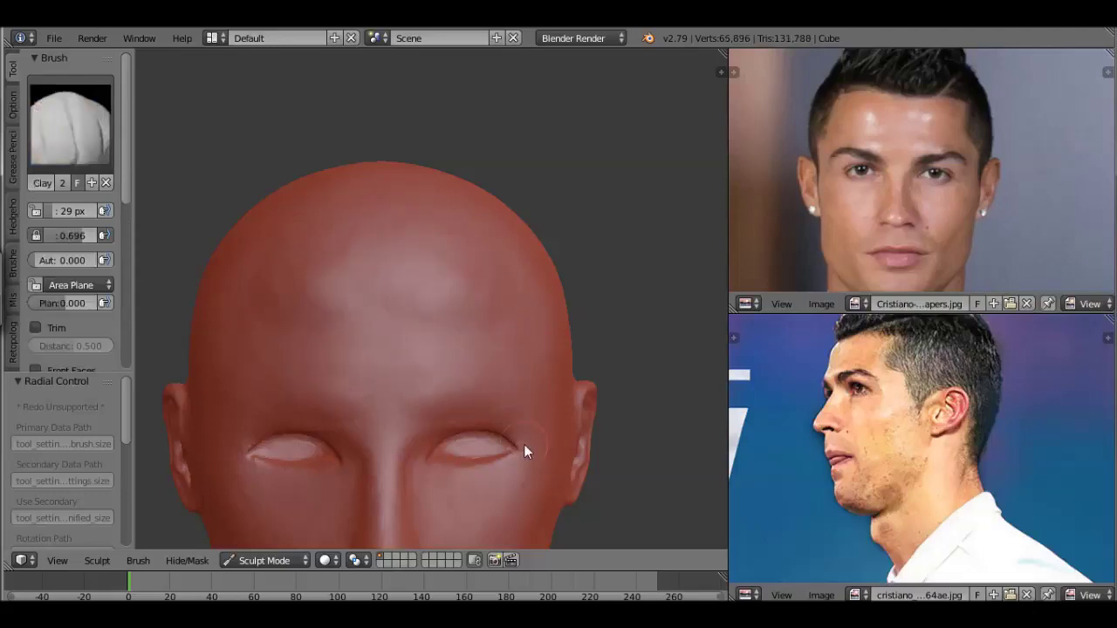
Review the head from three-quarter, side and front views.
scroll(516, 408, down, 3)
scroll(516, 409, up, 1)
scroll(561, 407, up, 3)
scroll(581, 444, down, 3)
mouse_move(581, 444)
middle_down()
mouse_move(474, 474)
mouse_move(429, 271)
middle_up()
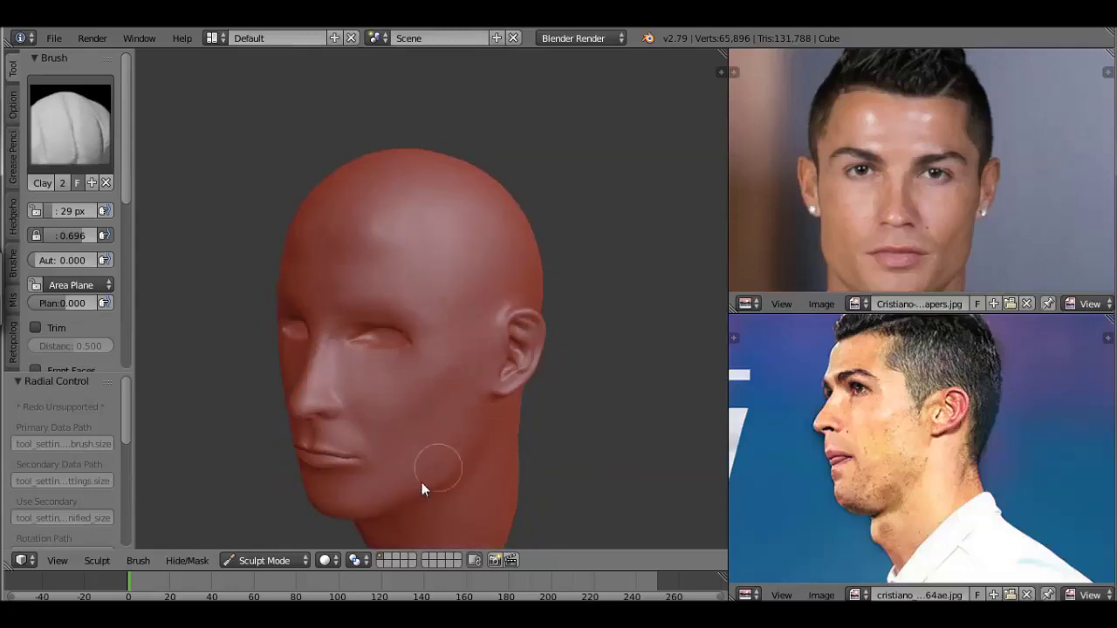
key(KP_3)
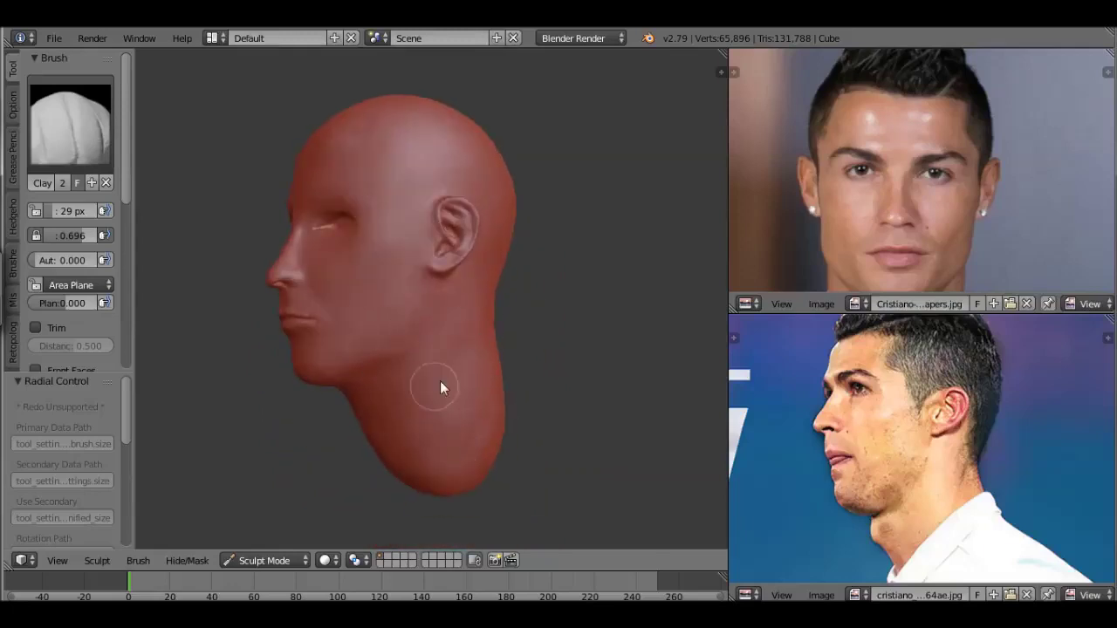
scroll(434, 393, down, 2)
key(KP_1)
scroll(480, 376, up, 2)
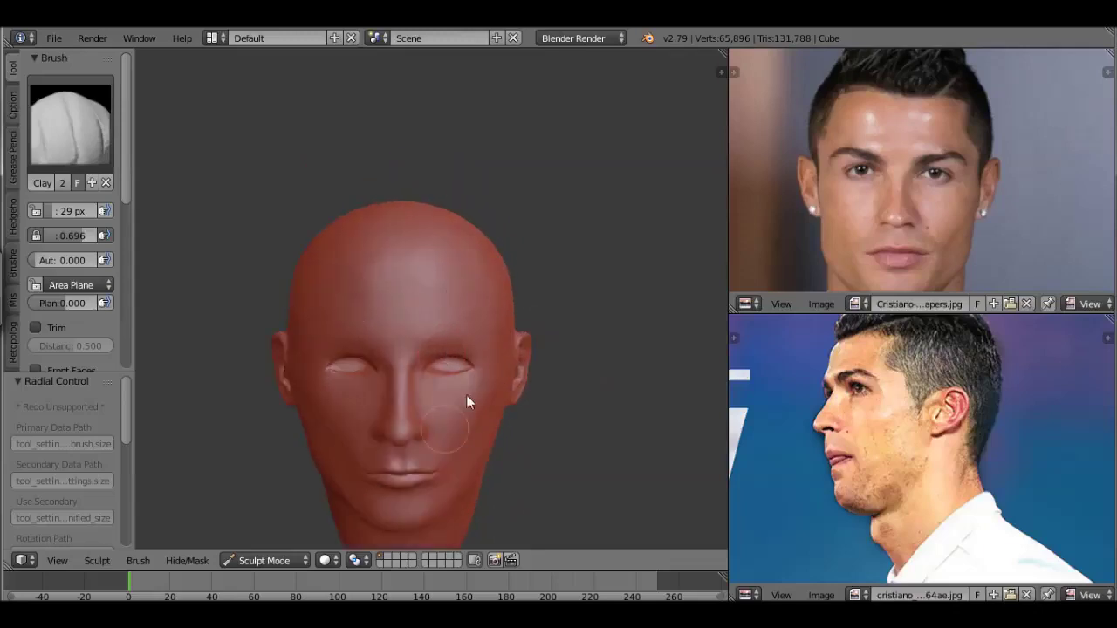
shift+middle_drag(466, 398, 473, 331)
scroll(475, 345, up, 2)
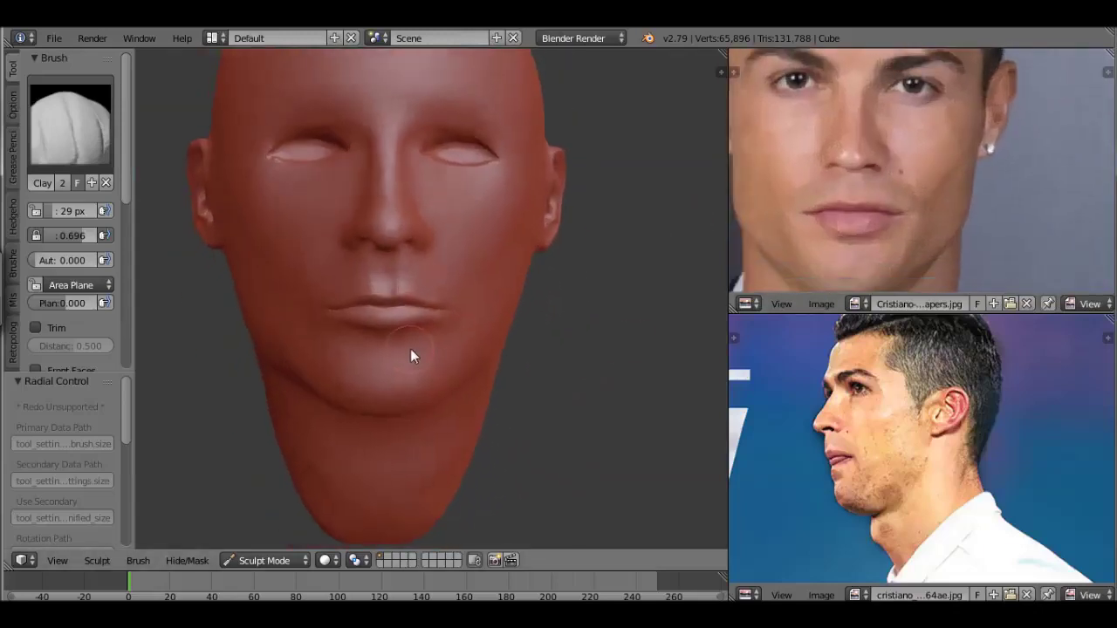
From below the chin, shrink the Clay brush and build up the chin and philtrum.
mouse_move(453, 356)
middle_down()
mouse_move(441, 299)
mouse_move(232, 237)
mouse_move(490, 337)
middle_up()
key(f)
click(448, 356)
mouse_move(450, 342)
mouse_down()
mouse_move(350, 344)
mouse_move(421, 364)
mouse_move(475, 326)
mouse_up()
drag(428, 218, 497, 279)
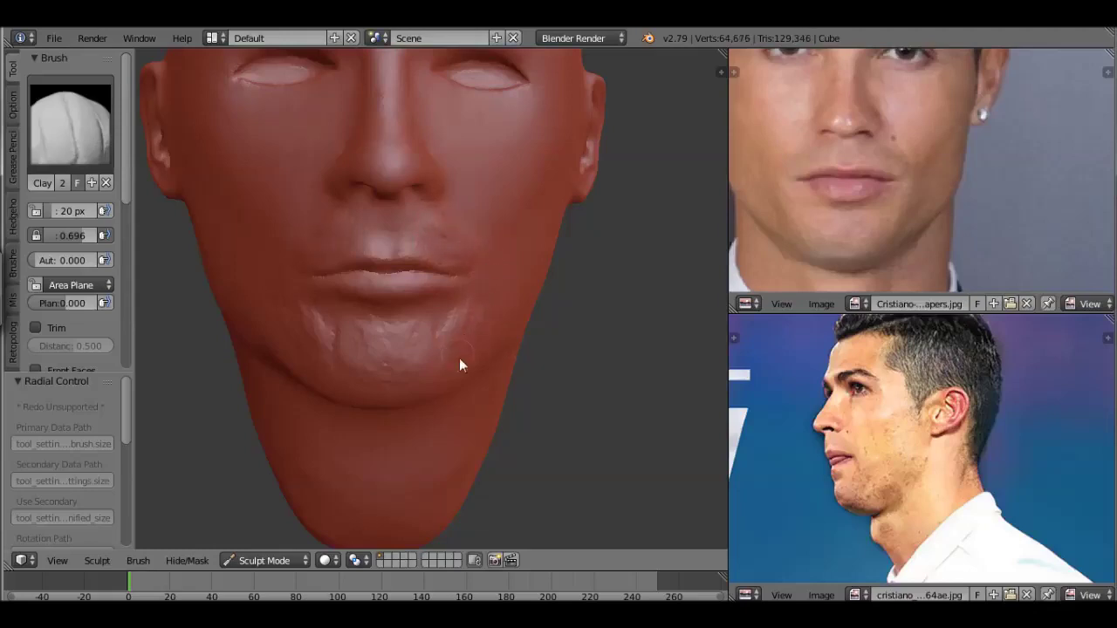
mouse_move(429, 242)
mouse_down()
mouse_move(456, 242)
mouse_move(439, 233)
mouse_move(450, 237)
mouse_move(398, 344)
mouse_move(436, 244)
mouse_up()
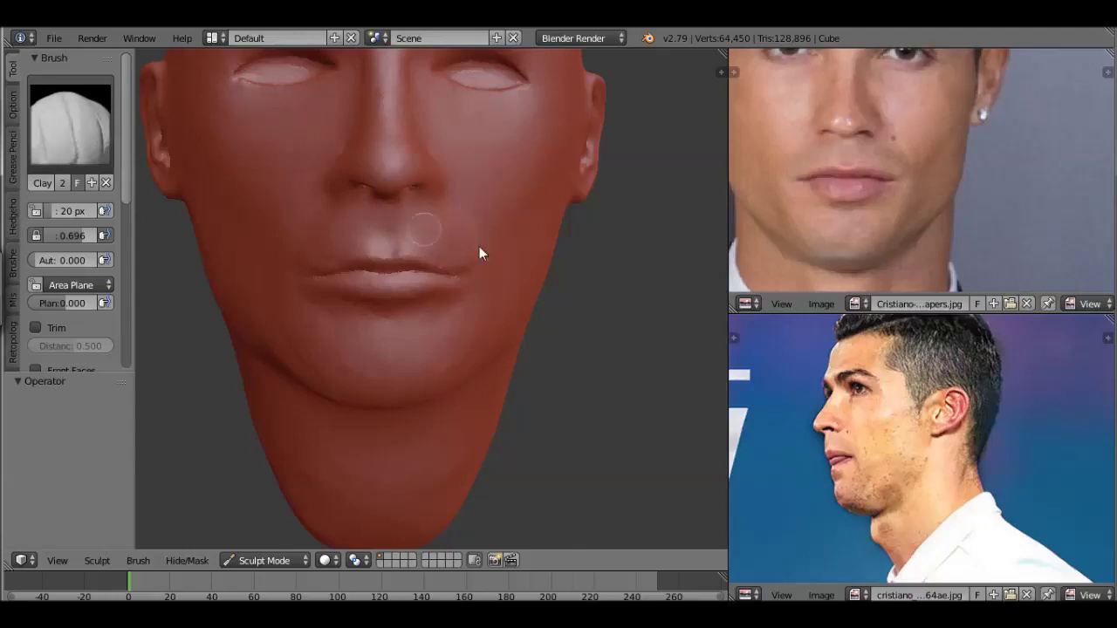
From a three-quarter view, try a clay stroke down the cheek and undo it.
key(s)
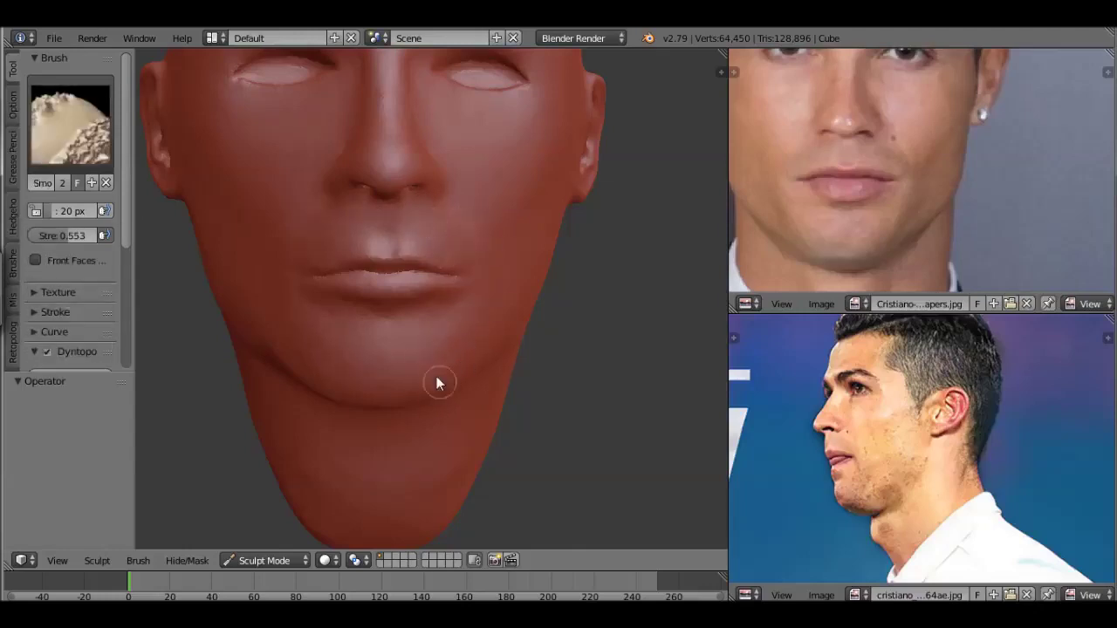
key(c)
scroll(379, 391, down, 3)
mouse_move(449, 456)
middle_down()
mouse_move(368, 380)
mouse_move(426, 283)
middle_up()
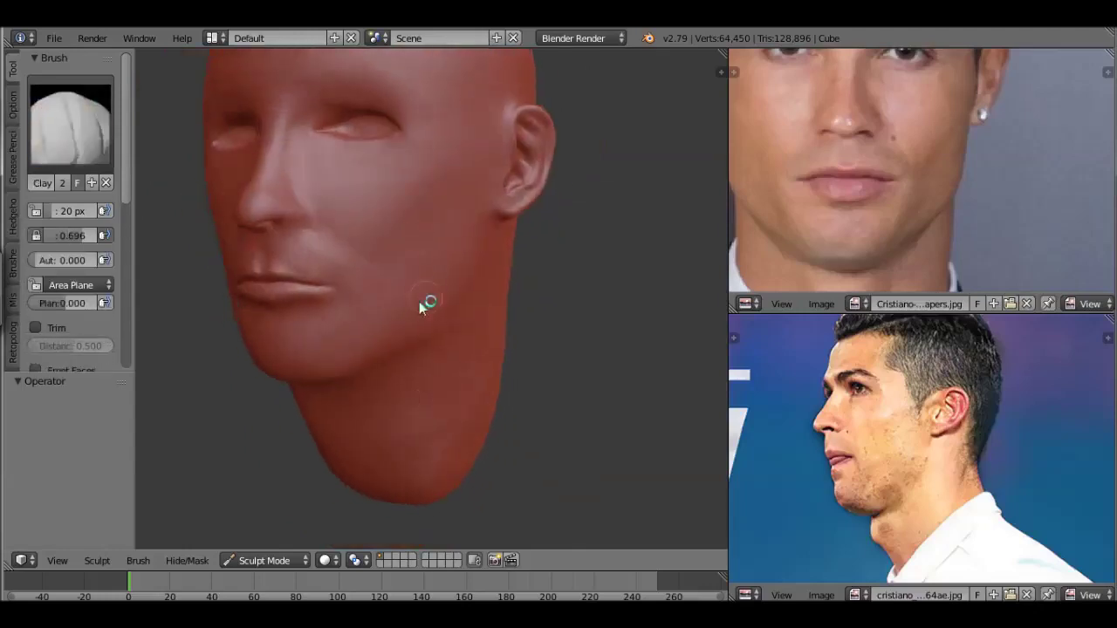
mouse_move(451, 237)
mouse_down()
mouse_move(436, 212)
mouse_move(402, 325)
mouse_up()
key(ctrl+z)
In front view, lower the Clay brush strength to 0.446 and enlarge it to 41 px.
key(KP_1)
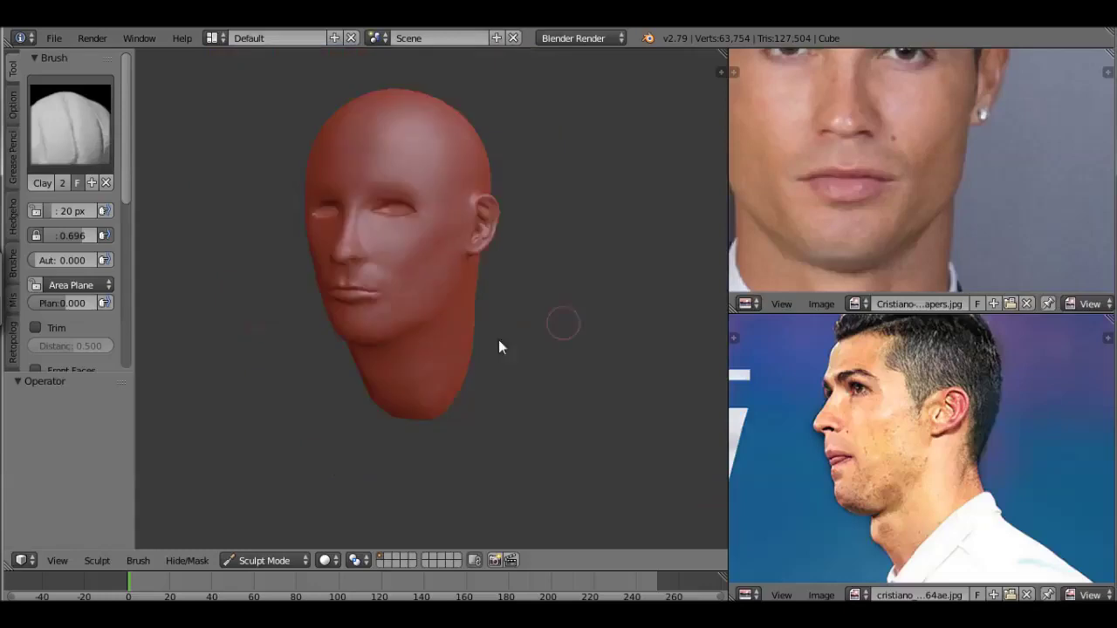
scroll(496, 347, up, 1)
scroll(495, 347, down, 3)
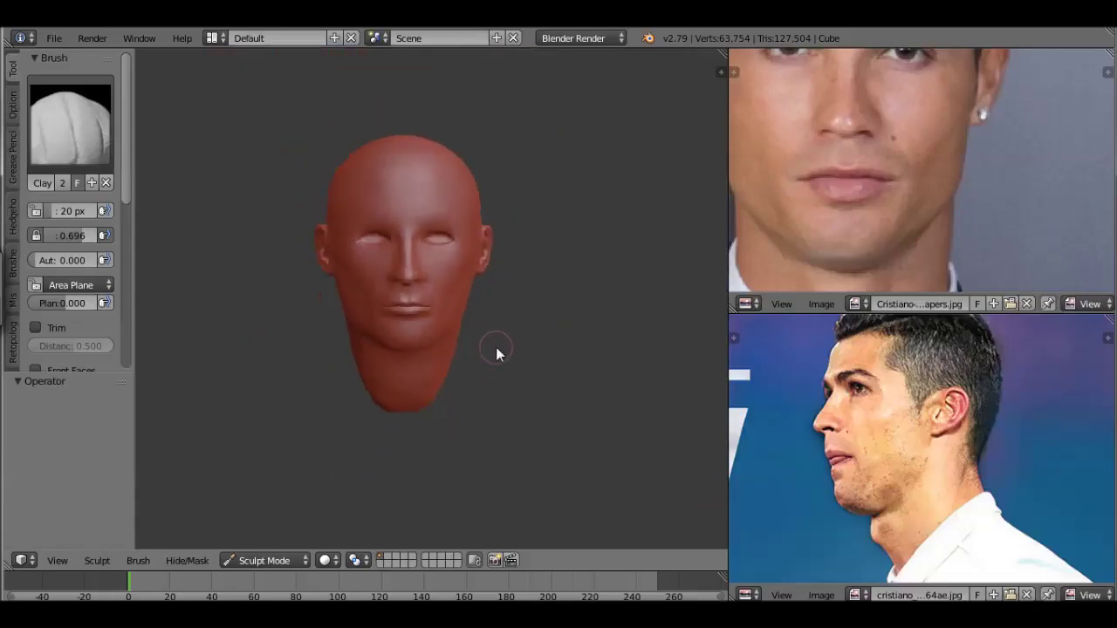
scroll(495, 347, up, 4)
shift+middle_drag(522, 279, 522, 296)
key(shift+f)
key(f)
click(377, 322)
middle_drag(377, 321, 419, 349)
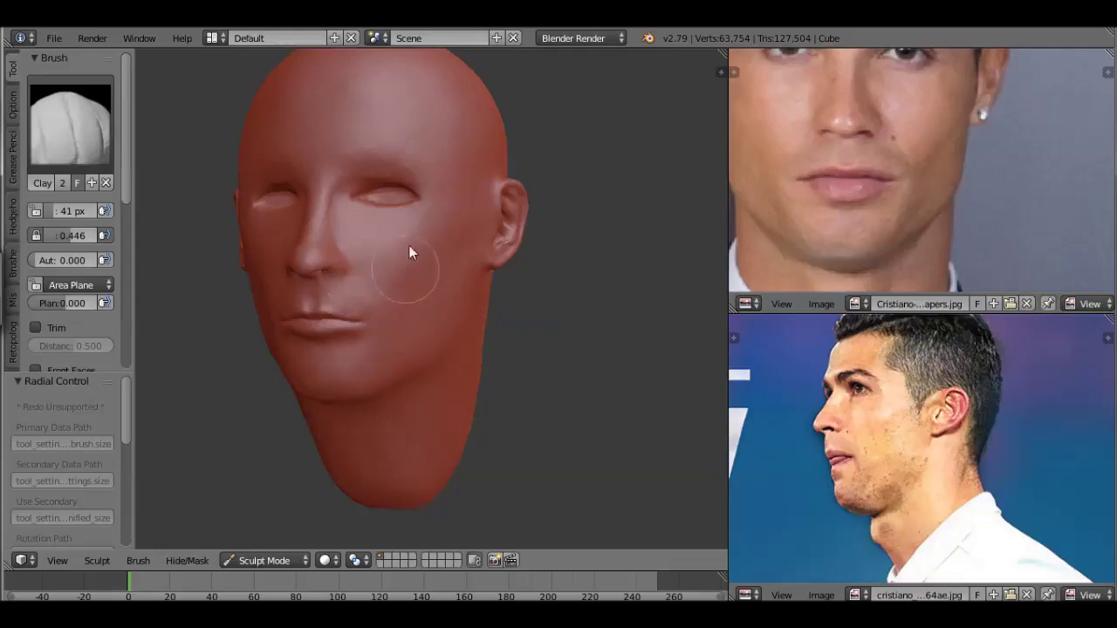
Zoom onto the ear in side profile and shrink the Clay brush to 34 px.
scroll(503, 229, down, 3)
middle_drag(503, 229, 392, 237)
scroll(392, 238, up, 4)
scroll(392, 244, up, 6)
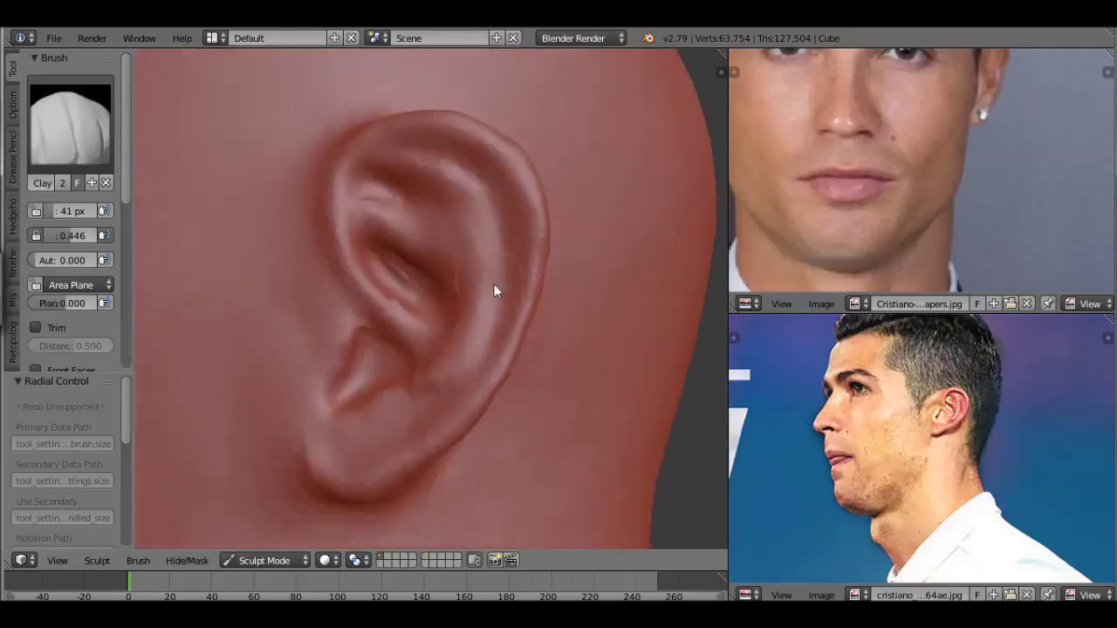
middle_drag(494, 289, 407, 265)
scroll(976, 441, up, 2)
scroll(853, 517, up, 2)
key(f)
click(377, 250)
Reshape the ear's upper and outer rim and its inner bowl.
mouse_move(378, 251)
mouse_down()
mouse_move(405, 159)
mouse_move(386, 179)
mouse_up()
drag(504, 155, 550, 188)
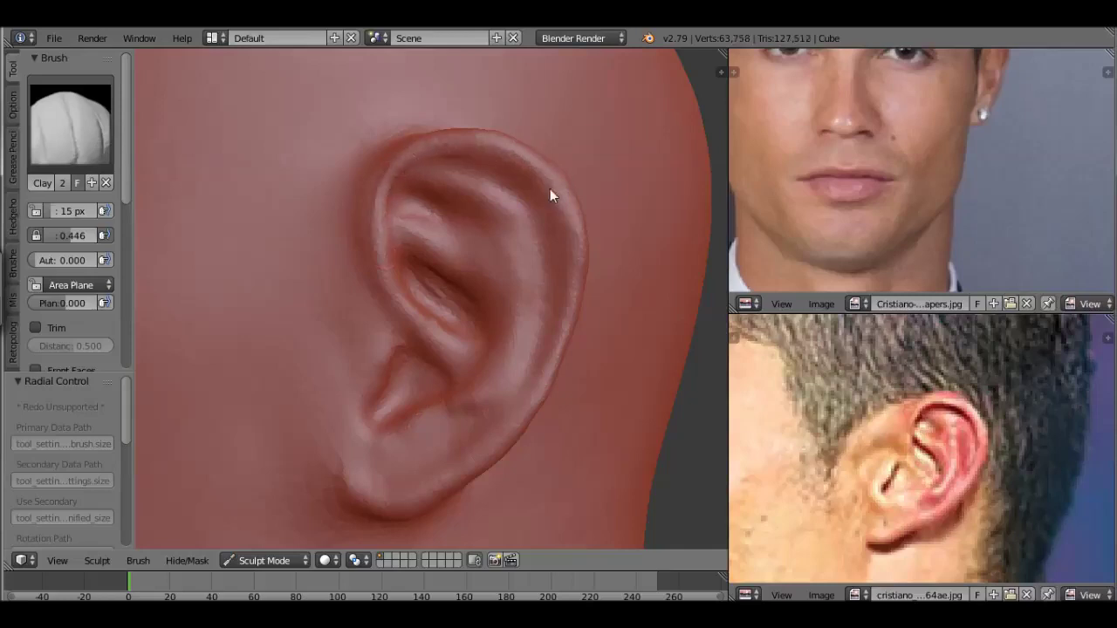
mouse_move(536, 379)
mouse_down()
mouse_move(457, 467)
mouse_move(491, 146)
mouse_move(418, 315)
mouse_move(354, 424)
mouse_move(497, 378)
mouse_move(513, 234)
mouse_move(454, 186)
mouse_move(465, 227)
mouse_move(441, 255)
mouse_move(451, 263)
mouse_move(434, 291)
mouse_up()
drag(478, 336, 483, 359)
mouse_move(472, 322)
mouse_down()
mouse_move(536, 283)
mouse_move(513, 206)
mouse_move(405, 172)
mouse_up()
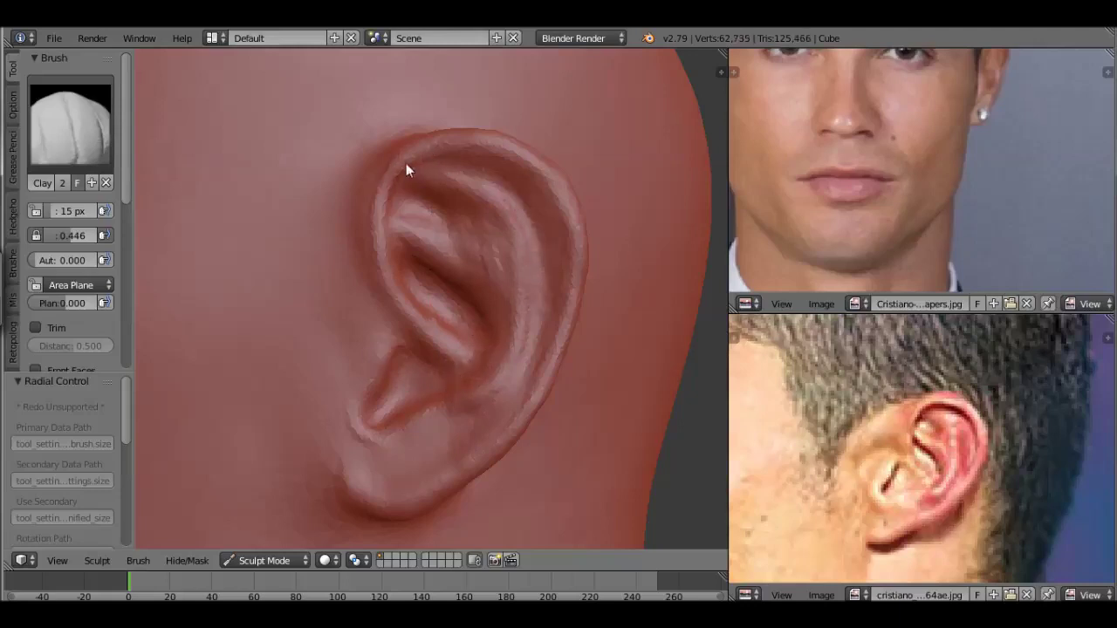
drag(453, 140, 533, 173)
Sculpt the lower ear, the fold above the lobe and a rounded earlobe.
mouse_move(505, 448)
mouse_down()
mouse_move(425, 488)
mouse_move(516, 434)
mouse_up()
drag(377, 392, 385, 345)
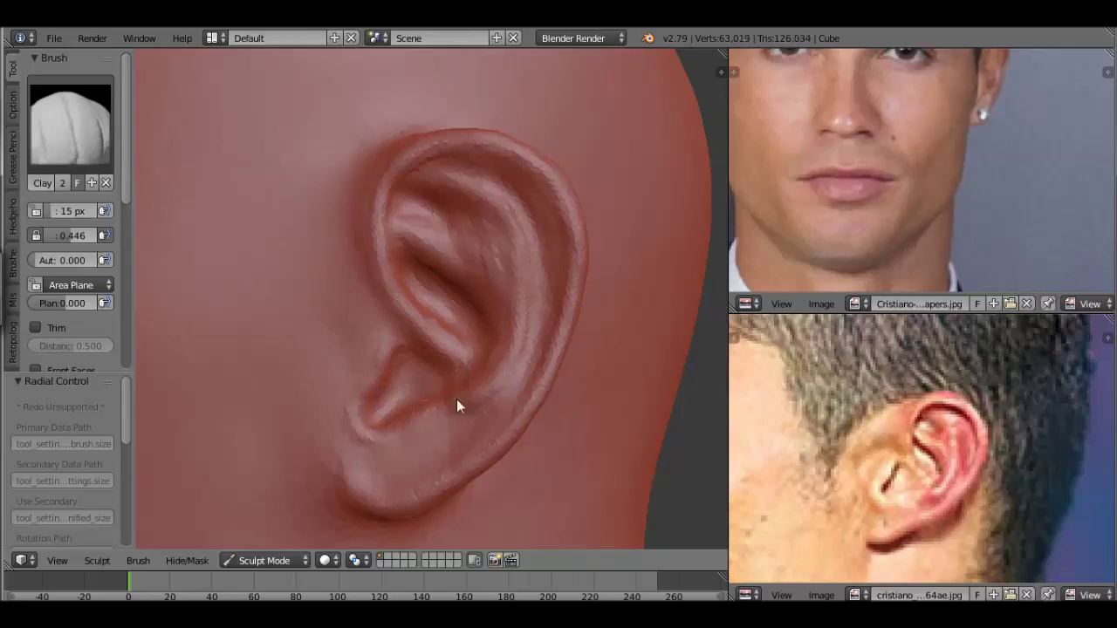
scroll(502, 267, down, 2)
scroll(486, 357, down, 2)
scroll(917, 445, up, 2)
scroll(445, 207, up, 3)
scroll(378, 291, up, 2)
drag(368, 317, 412, 331)
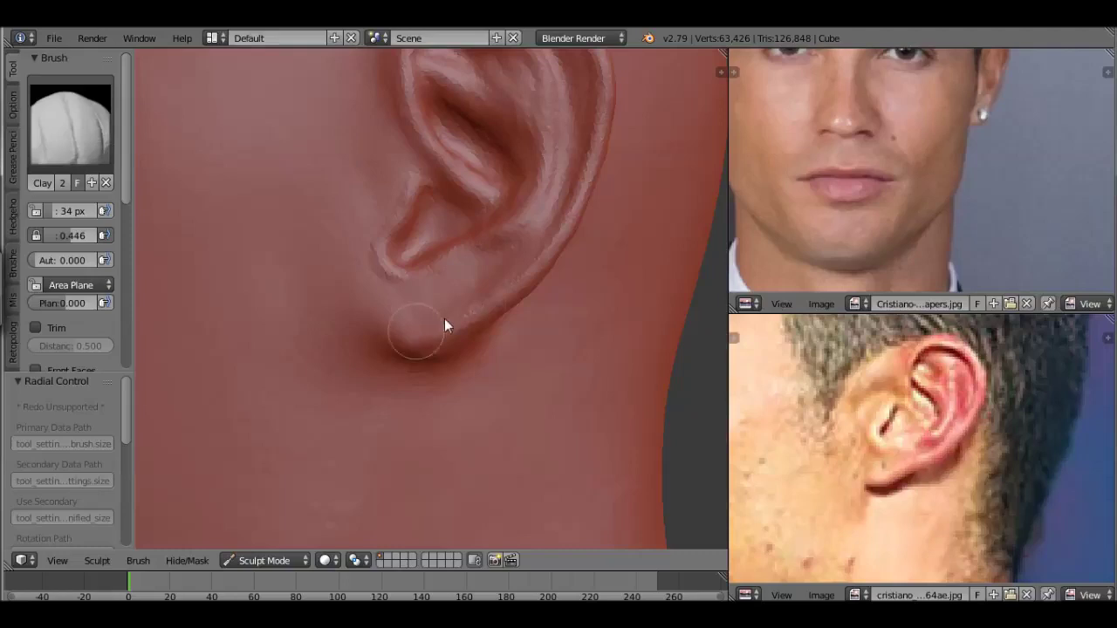
scroll(489, 394, down, 4)
key(KP_1)
scroll(916, 174, down, 2)
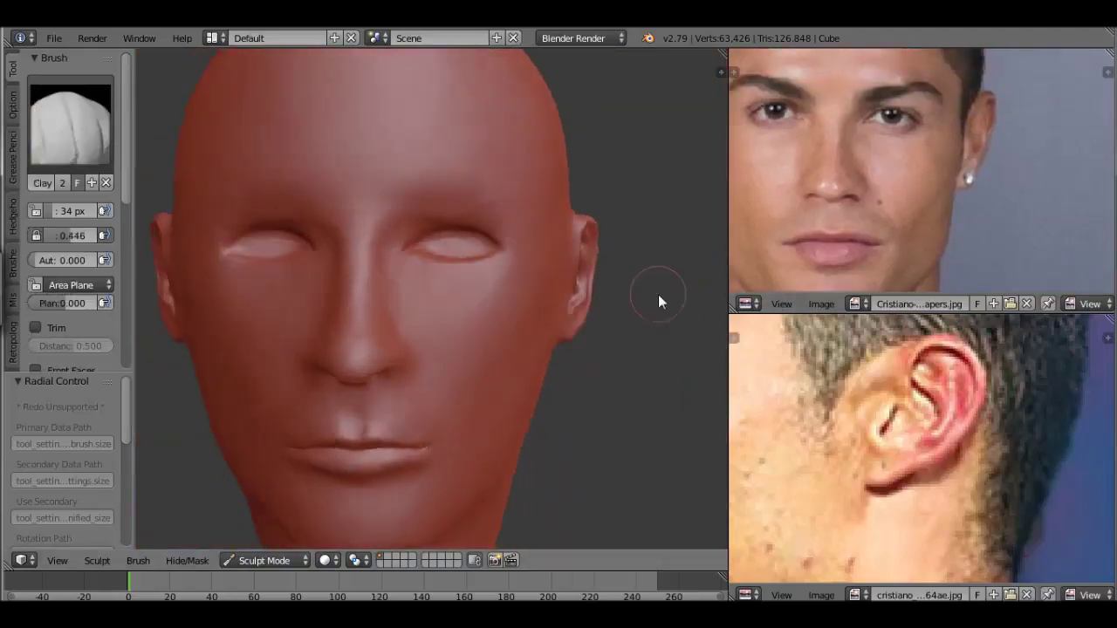
Switch to a larger Grab brush and inspect the ear from the side and behind.
scroll(650, 267, up, 3)
click(70, 122)
click(459, 223)
key(f)
click(650, 306)
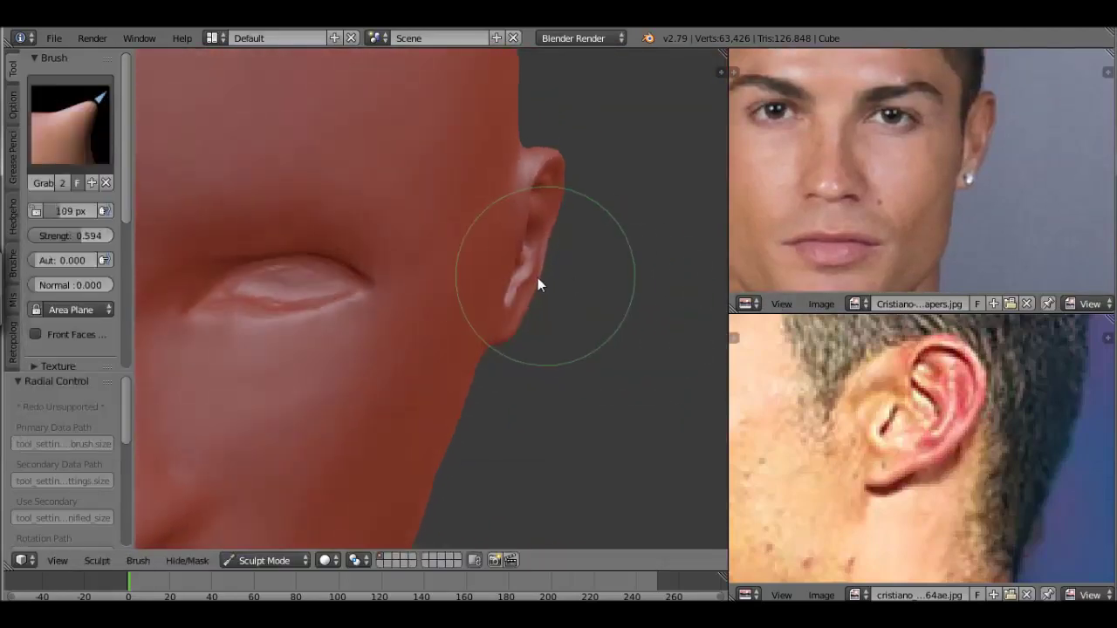
scroll(538, 277, down, 3)
key(KP_3)
scroll(386, 292, up, 3)
mouse_move(385, 291)
middle_down()
mouse_move(488, 391)
mouse_move(394, 270)
mouse_move(343, 323)
mouse_move(340, 445)
middle_up()
Return to a slightly smaller Clay brush and add strokes to the ear.
click(70, 123)
click(108, 209)
mouse_move(107, 209)
middle_down()
mouse_move(321, 363)
mouse_move(389, 332)
middle_up()
key(bracketleft)
drag(389, 332, 372, 346)
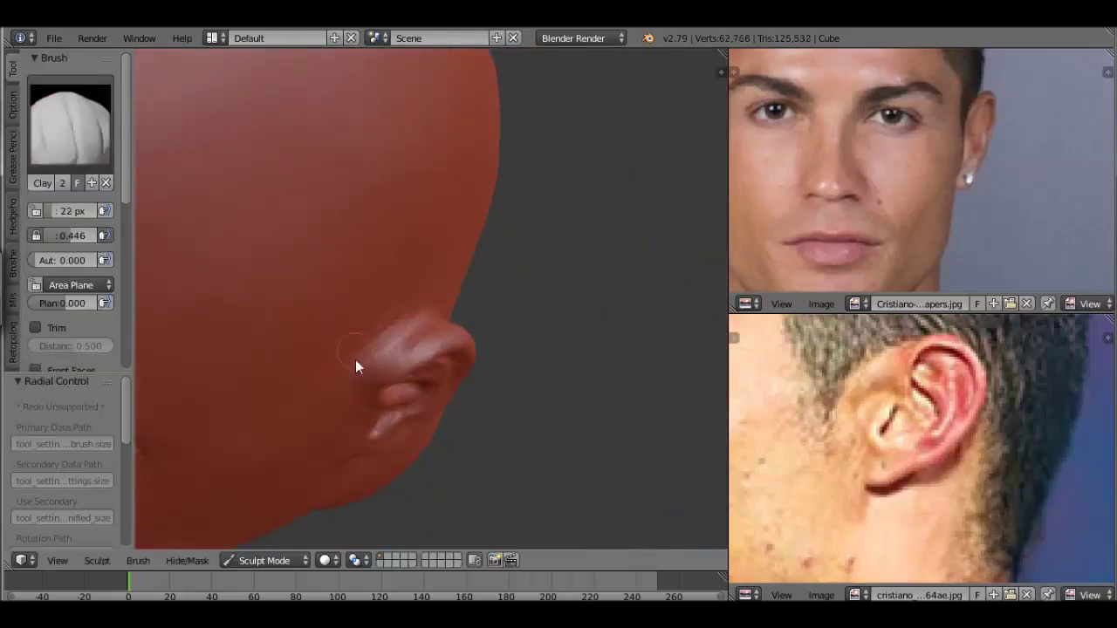
mouse_move(334, 389)
middle_down()
mouse_move(340, 294)
mouse_move(294, 349)
middle_up()
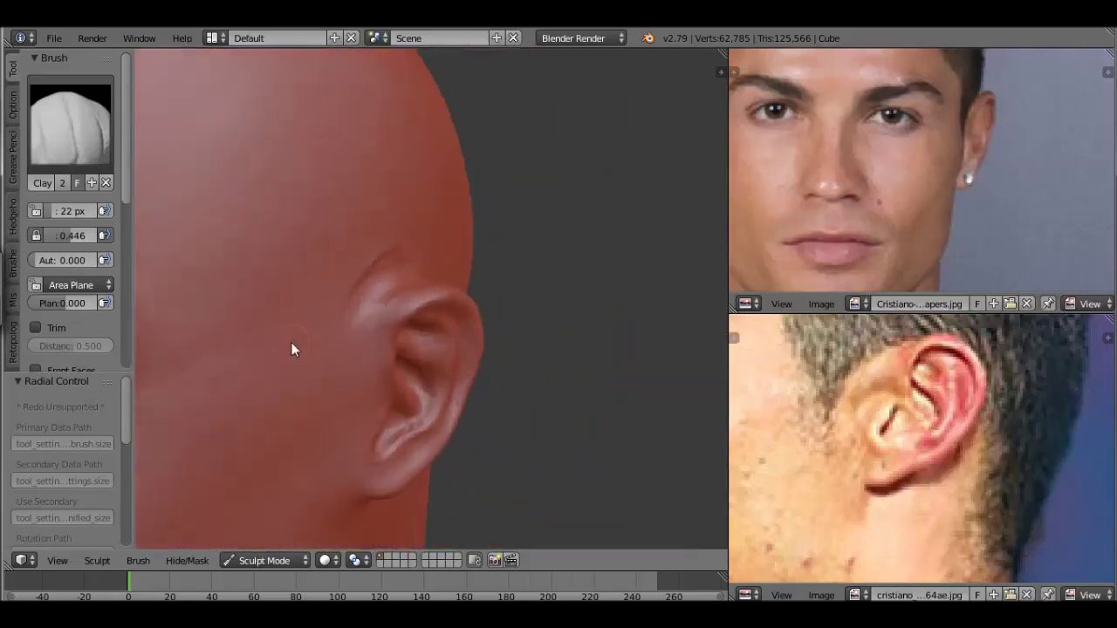
mouse_move(363, 332)
mouse_down()
mouse_move(387, 288)
mouse_move(366, 280)
mouse_up()
mouse_move(367, 279)
middle_down()
mouse_move(383, 393)
mouse_move(317, 333)
middle_up()
Build up the ear's upper and outer rim and inner ridge, shrinking the brush to 12 px.
key(f)
click(294, 352)
drag(297, 330, 307, 290)
mouse_move(330, 396)
mouse_down()
mouse_move(306, 361)
mouse_move(463, 316)
mouse_move(367, 283)
mouse_move(412, 354)
mouse_move(404, 431)
mouse_move(376, 492)
mouse_move(439, 378)
mouse_move(425, 297)
mouse_move(344, 295)
mouse_move(349, 378)
mouse_move(329, 349)
mouse_move(367, 401)
mouse_move(342, 307)
mouse_up()
key(f)
click(388, 449)
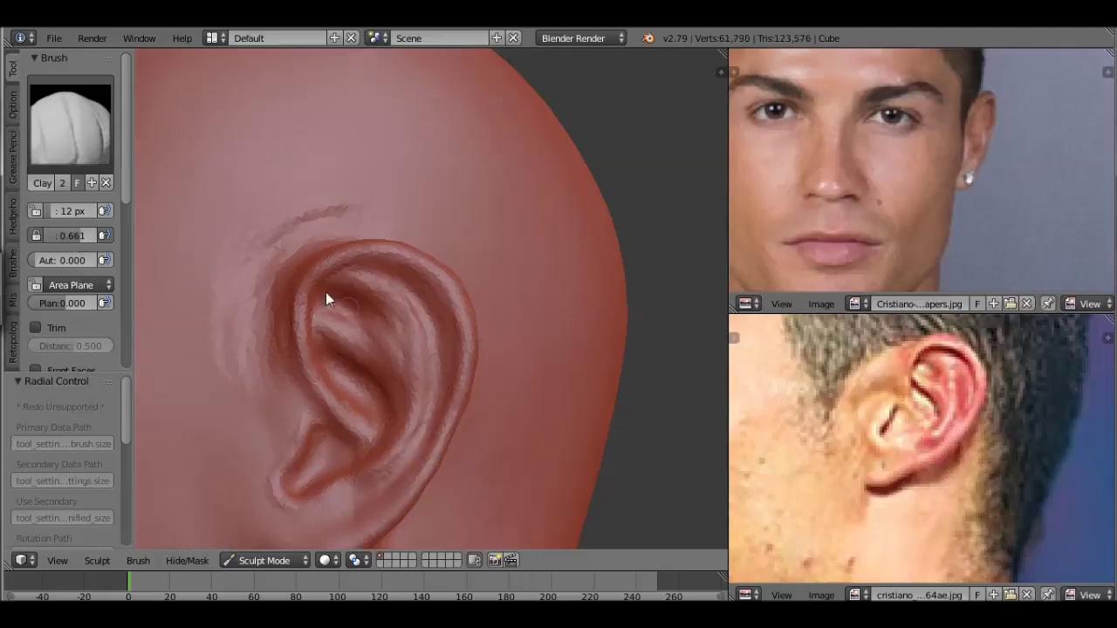
Refine the lower part of the ear with two clay strokes.
drag(421, 428, 346, 492)
drag(321, 439, 288, 466)
scroll(428, 464, down, 3)
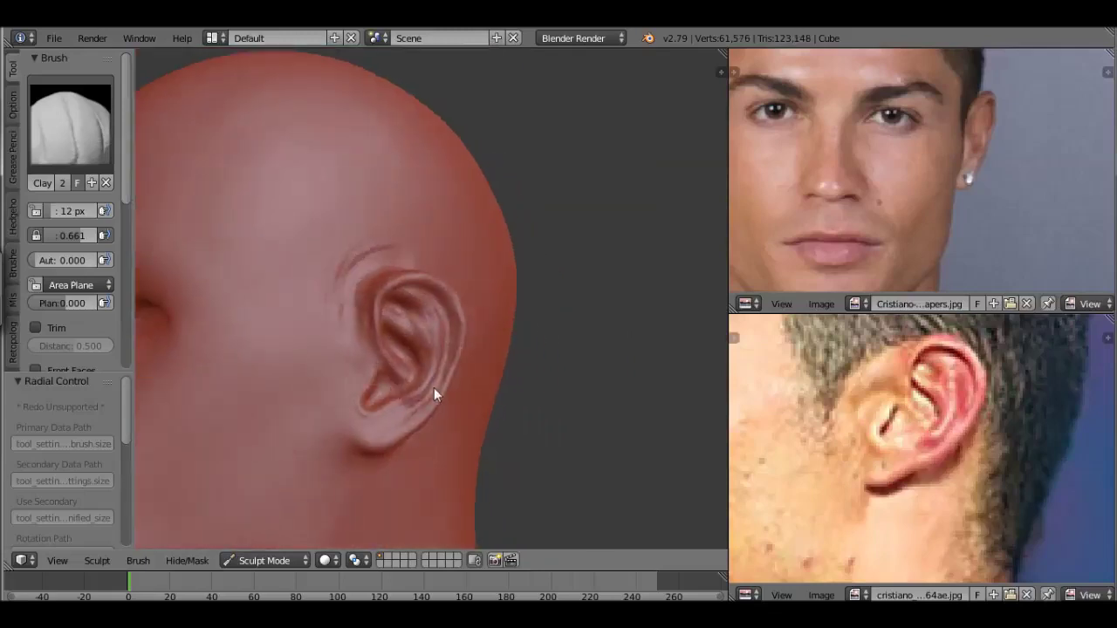
middle_drag(431, 397, 519, 184)
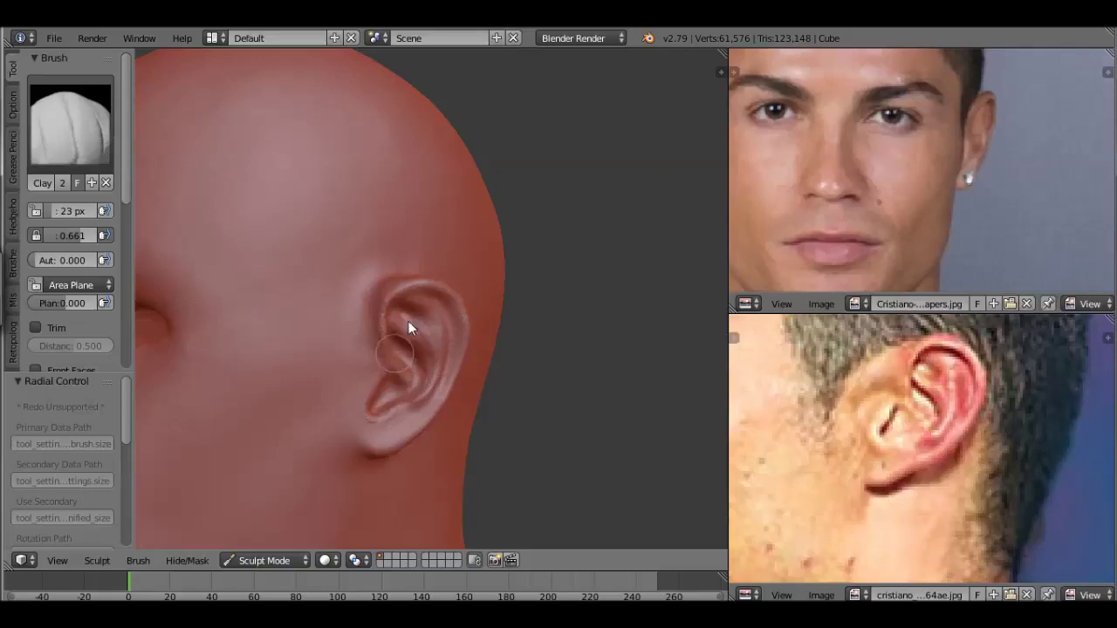
scroll(422, 345, down, 4)
scroll(363, 474, up, 6)
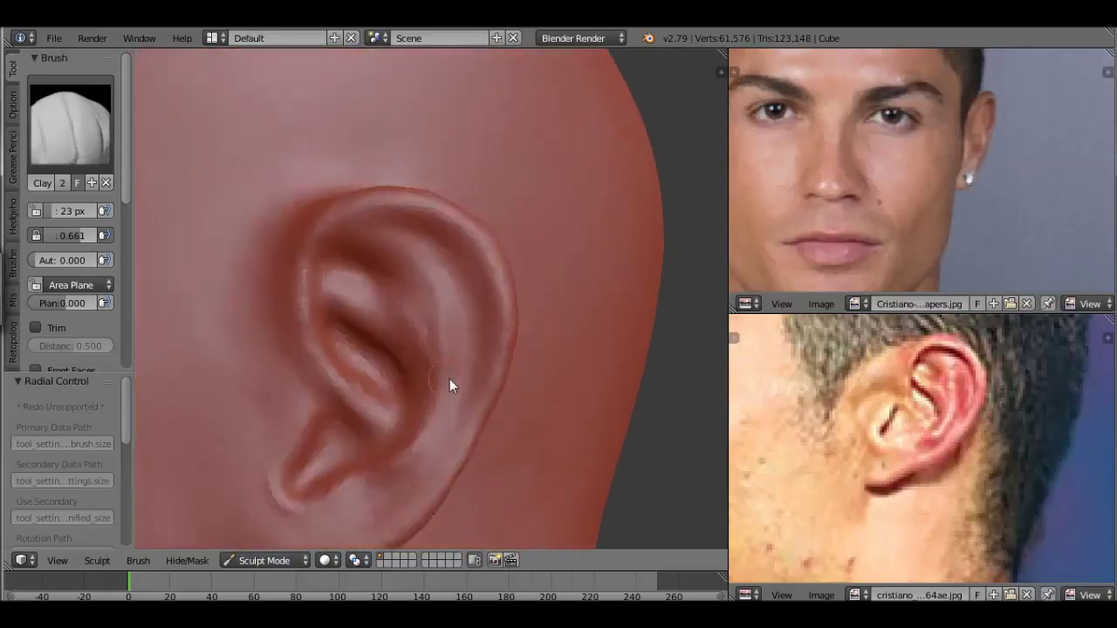
scroll(446, 378, down, 1)
scroll(349, 429, down, 5)
middle_drag(382, 494, 419, 386)
scroll(419, 387, up, 3)
Sculpt behind the ear and build up the front of the ear near the tragus.
mouse_move(361, 437)
mouse_down()
mouse_move(423, 248)
mouse_move(386, 342)
mouse_move(384, 314)
mouse_move(414, 391)
mouse_move(369, 391)
mouse_up()
mouse_move(369, 384)
middle_down()
mouse_move(425, 322)
mouse_move(353, 264)
middle_up()
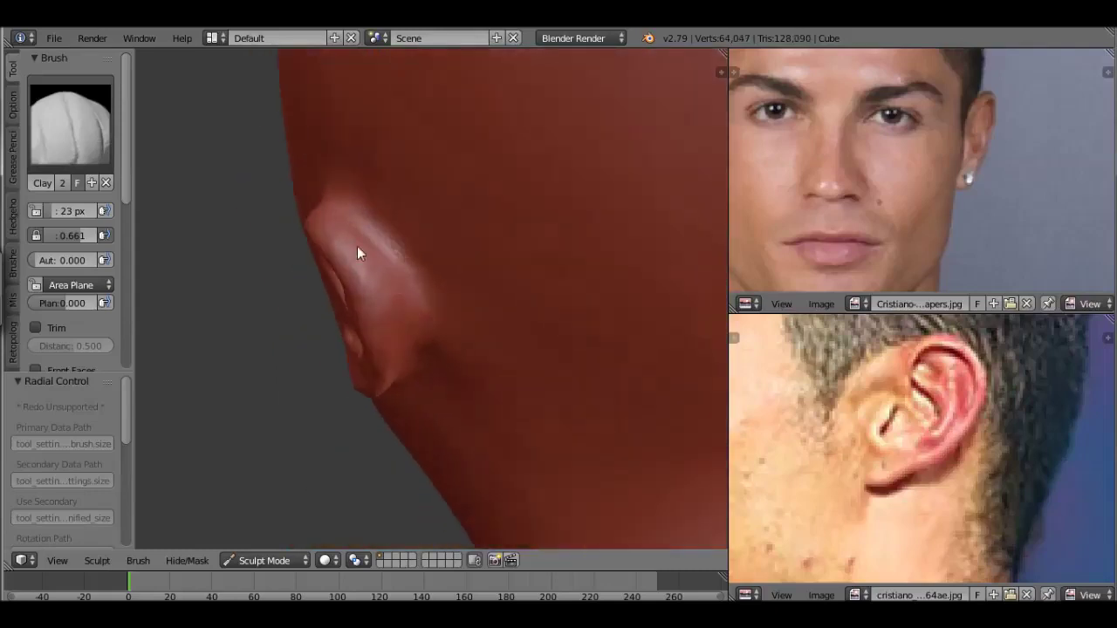
drag(355, 227, 349, 229)
scroll(349, 229, down, 5)
middle_drag(350, 229, 556, 320)
scroll(484, 317, up, 5)
mouse_move(434, 249)
mouse_down()
mouse_move(419, 281)
mouse_move(429, 301)
mouse_move(461, 189)
mouse_move(485, 318)
mouse_up()
Define the ear's outer rim and deepen the ridges below the earlobe.
scroll(485, 323, down, 5)
middle_drag(484, 323, 413, 271)
scroll(414, 271, up, 5)
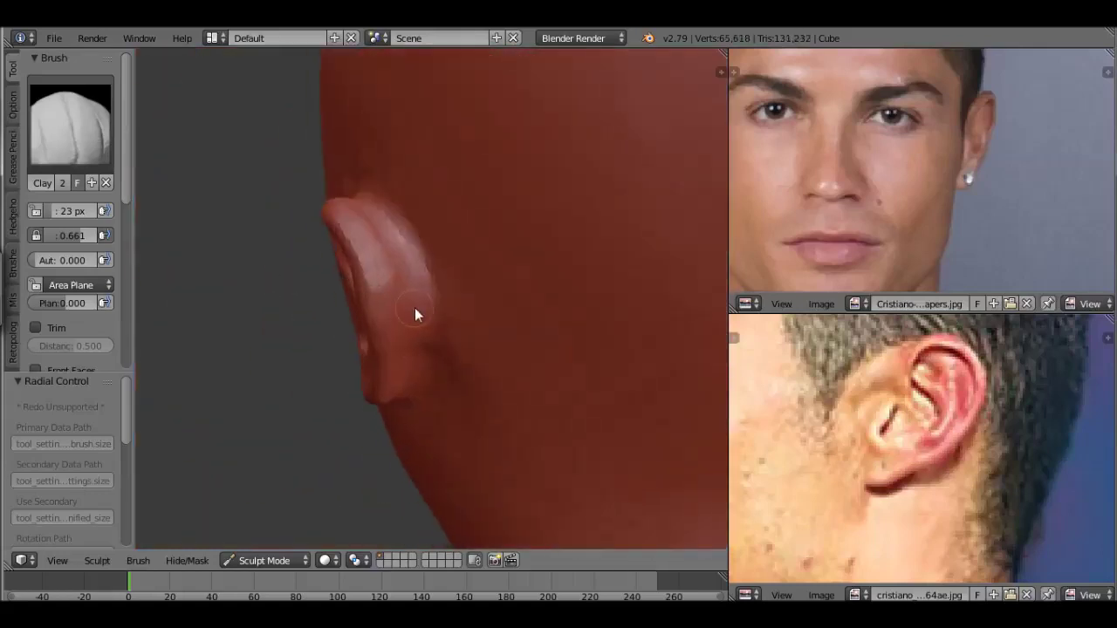
mouse_move(369, 229)
mouse_down()
mouse_move(445, 355)
mouse_move(434, 330)
mouse_up()
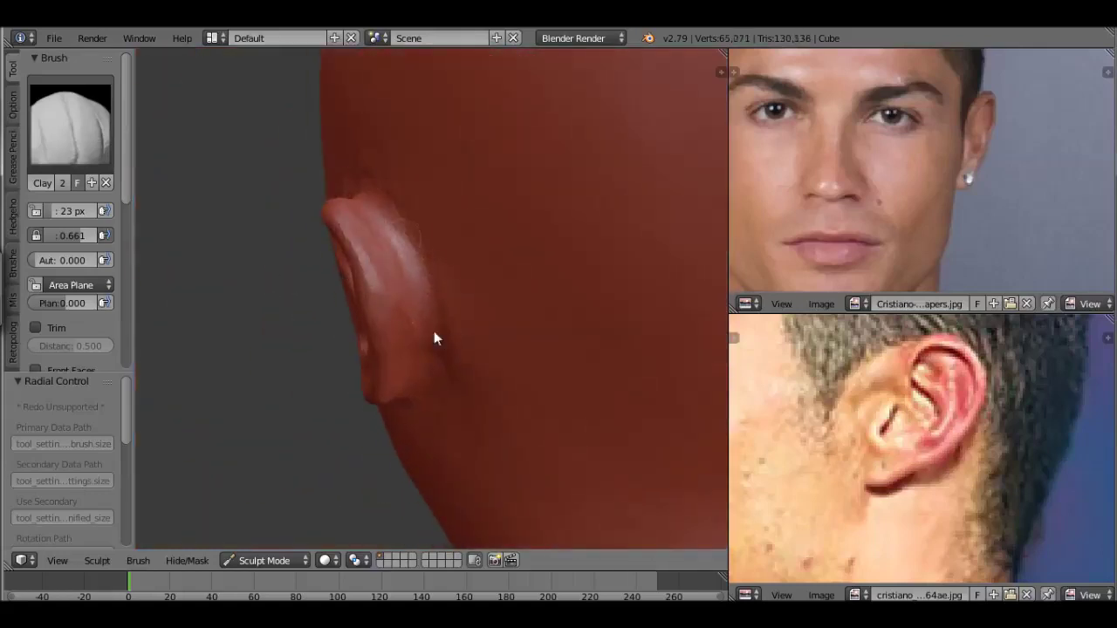
scroll(486, 500, down, 4)
middle_drag(485, 500, 521, 372)
scroll(419, 407, up, 4)
scroll(406, 344, up, 2)
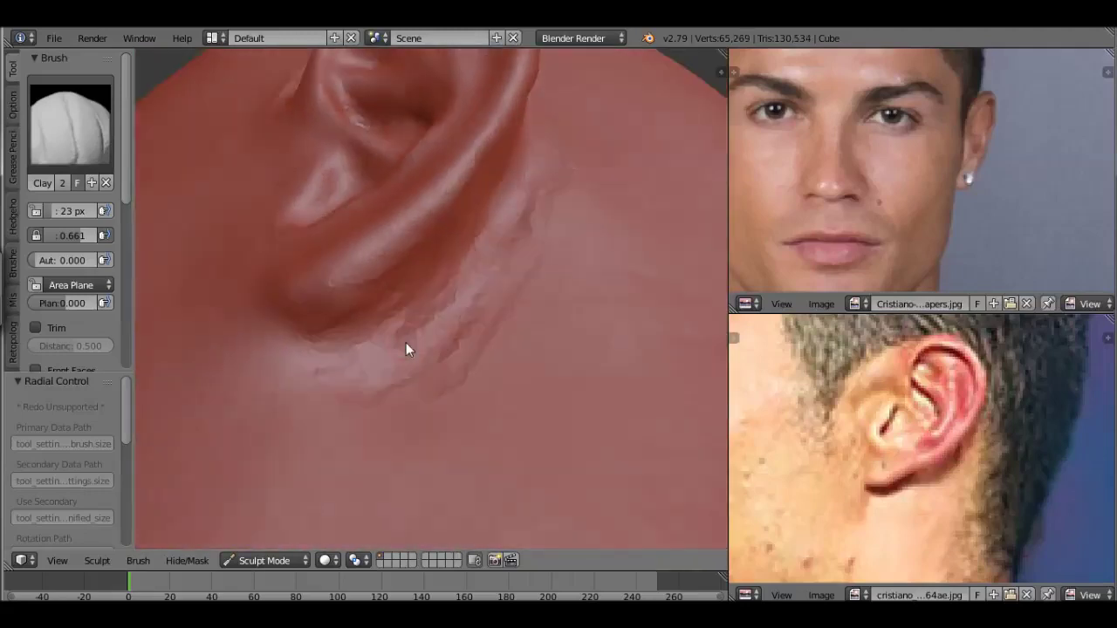
mouse_move(351, 337)
mouse_down()
mouse_move(461, 247)
mouse_move(463, 302)
mouse_move(383, 318)
mouse_up()
Enlarge the Clay brush to 36 px and broaden the ridge behind the ear into a bulge.
scroll(382, 318, down, 3)
middle_drag(439, 420, 423, 378)
scroll(422, 379, up, 4)
key(f)
click(444, 303)
mouse_move(443, 302)
mouse_down()
mouse_move(411, 162)
mouse_move(407, 219)
mouse_up()
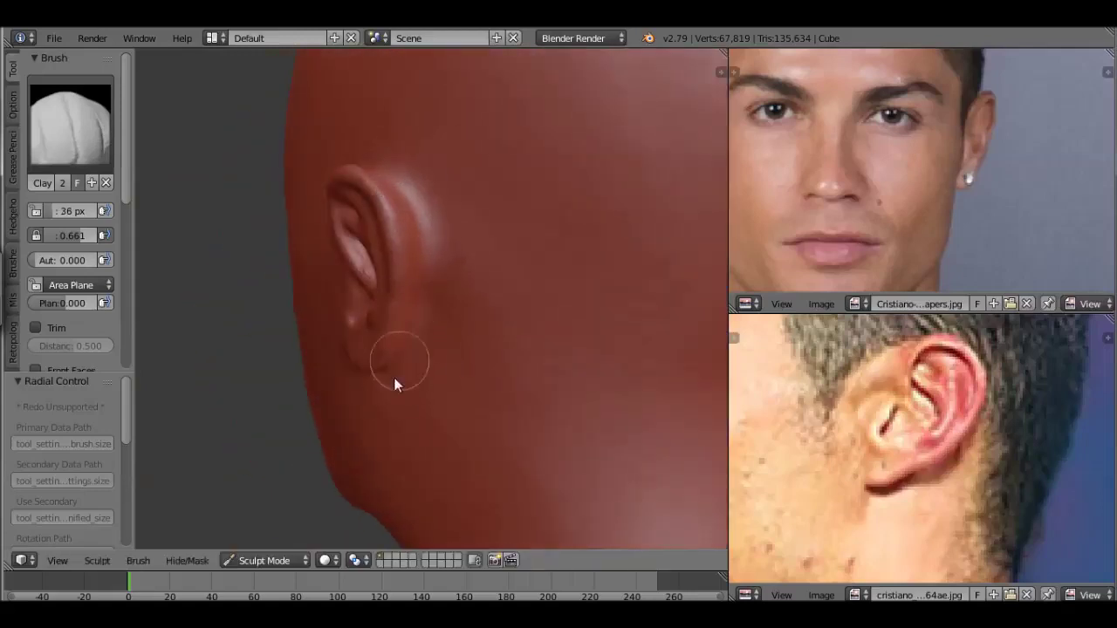
middle_drag(386, 381, 356, 157)
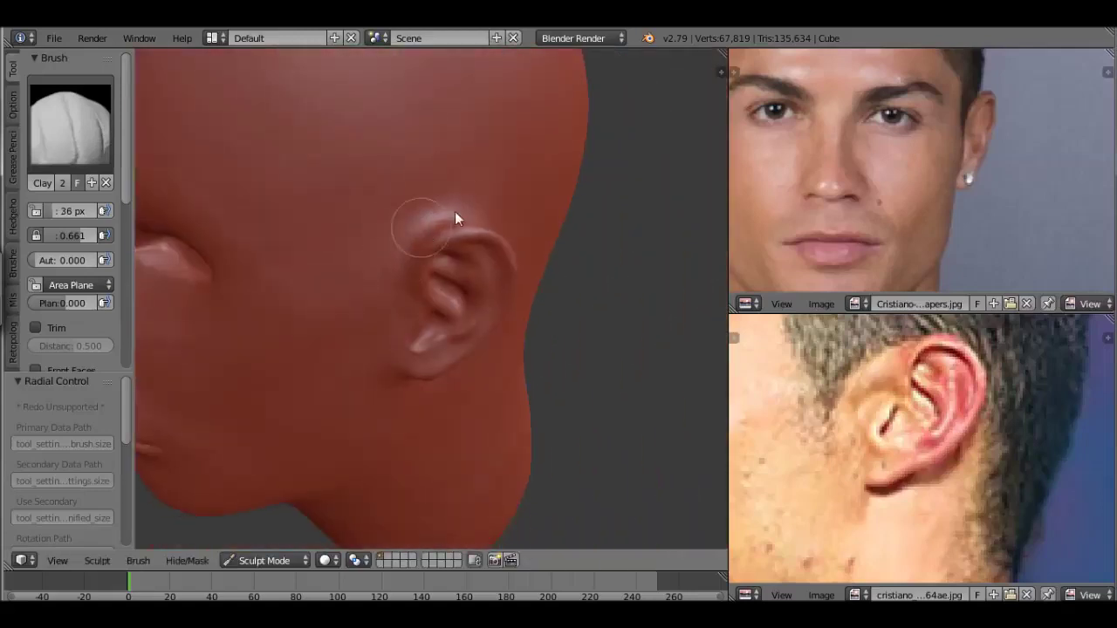
In front view, pull the right jaw outward with a 90 px Grab brush.
scroll(455, 218, down, 4)
middle_drag(374, 387, 456, 375)
scroll(940, 169, up, 2)
scroll(470, 330, up, 3)
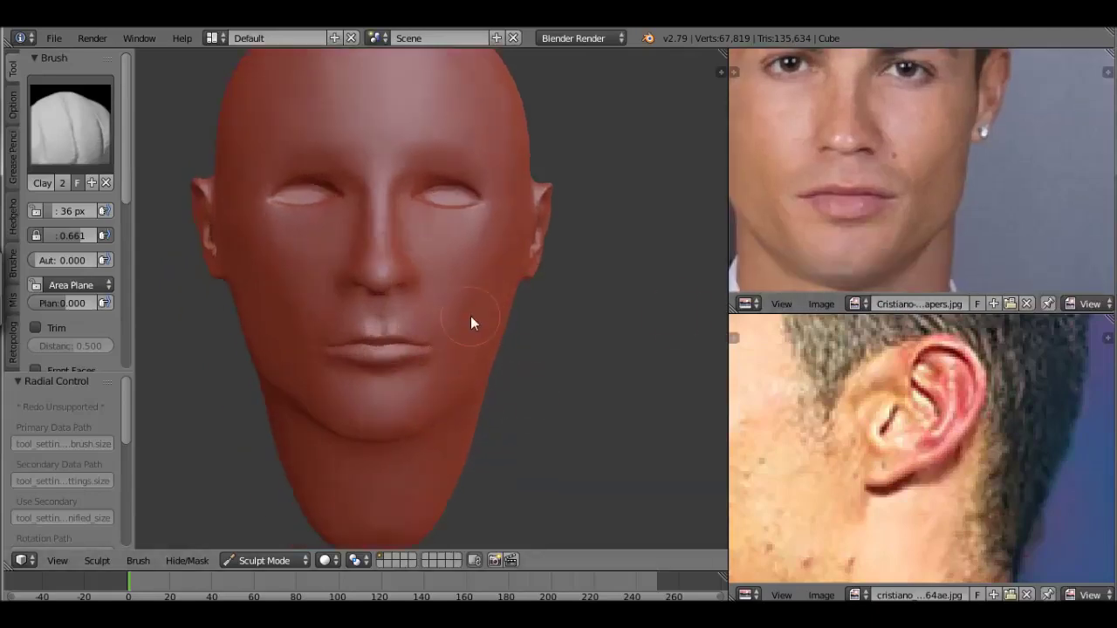
key(g)
key(f)
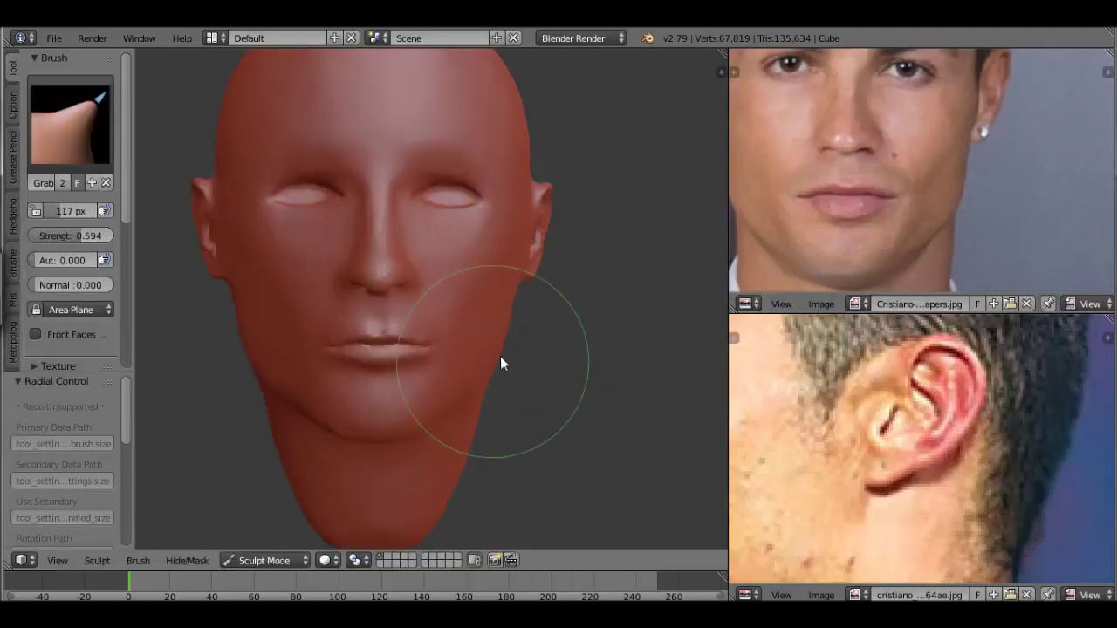
drag(502, 356, 449, 414)
key(f)
click(404, 431)
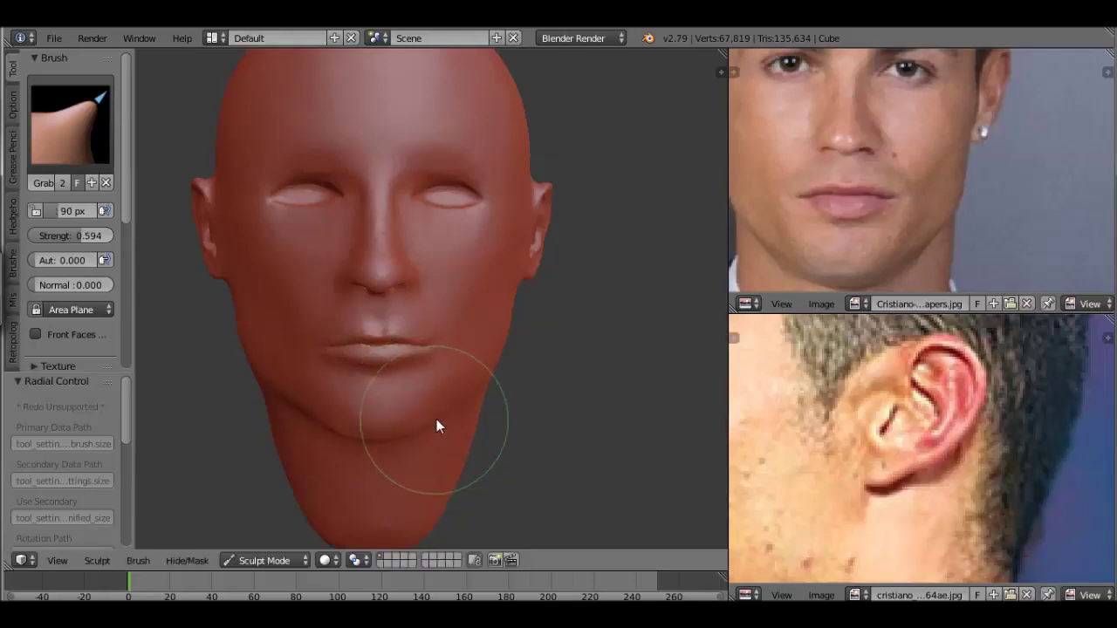
Orbit between front and side views to check the widened jaw.
mouse_move(460, 397)
middle_down()
mouse_move(390, 408)
mouse_move(202, 393)
mouse_move(422, 383)
middle_up()
mouse_move(403, 343)
middle_down()
mouse_move(586, 375)
mouse_move(412, 410)
mouse_move(474, 399)
mouse_move(654, 407)
middle_up()
scroll(486, 349, up, 3)
scroll(466, 384, down, 4)
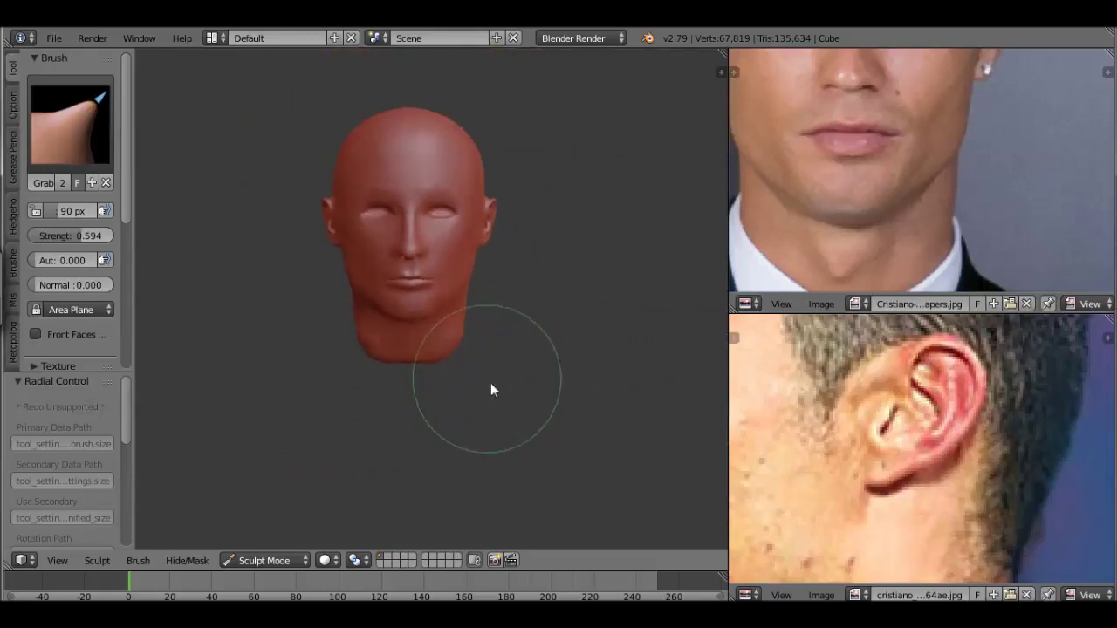
scroll(481, 382, up, 4)
scroll(507, 401, down, 1)
middle_drag(505, 381, 312, 336)
scroll(903, 481, down, 3)
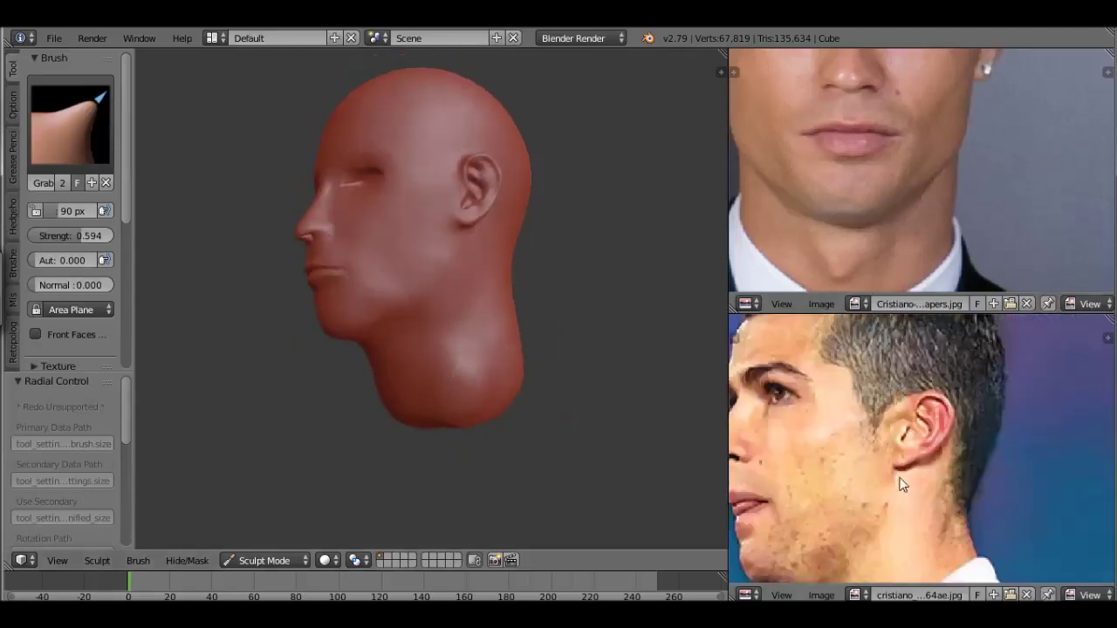
With the Clay brush at 30 px, build up and smooth the neck beneath the jaw.
scroll(192, 189, up, 2)
key(c)
key(f)
click(314, 378)
drag(378, 392, 453, 307)
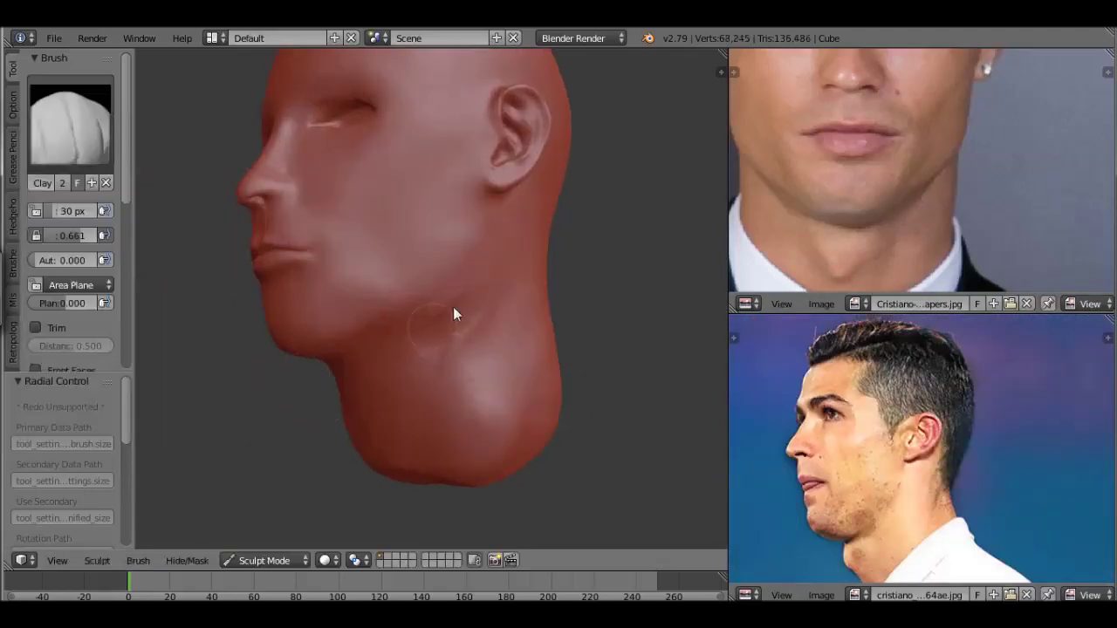
key(s)
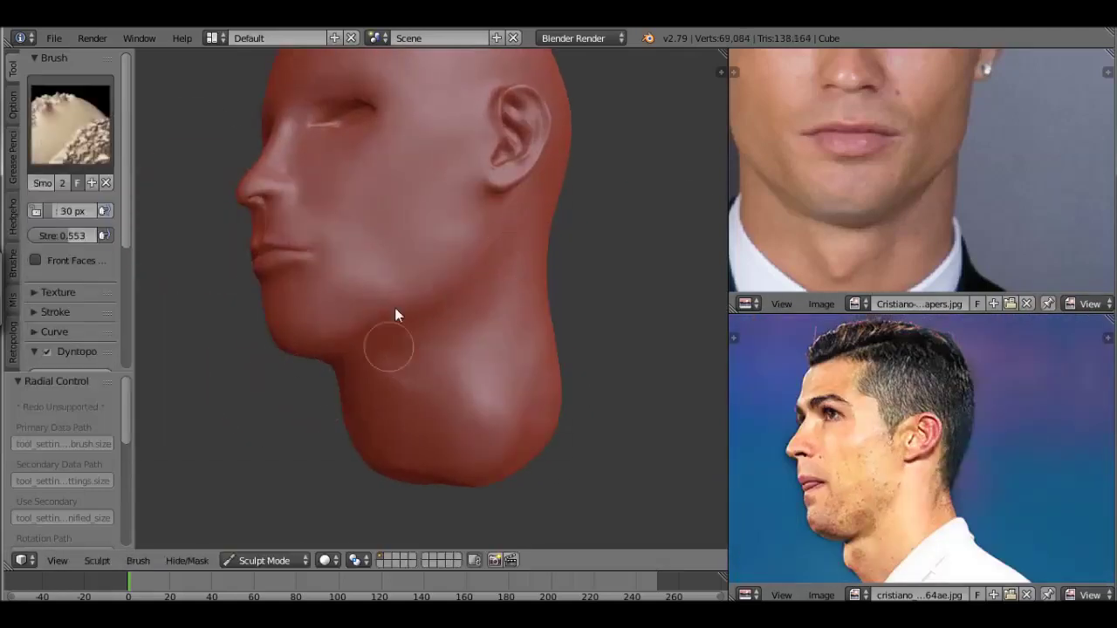
key(c)
middle_drag(526, 445, 548, 449)
scroll(515, 422, up, 5)
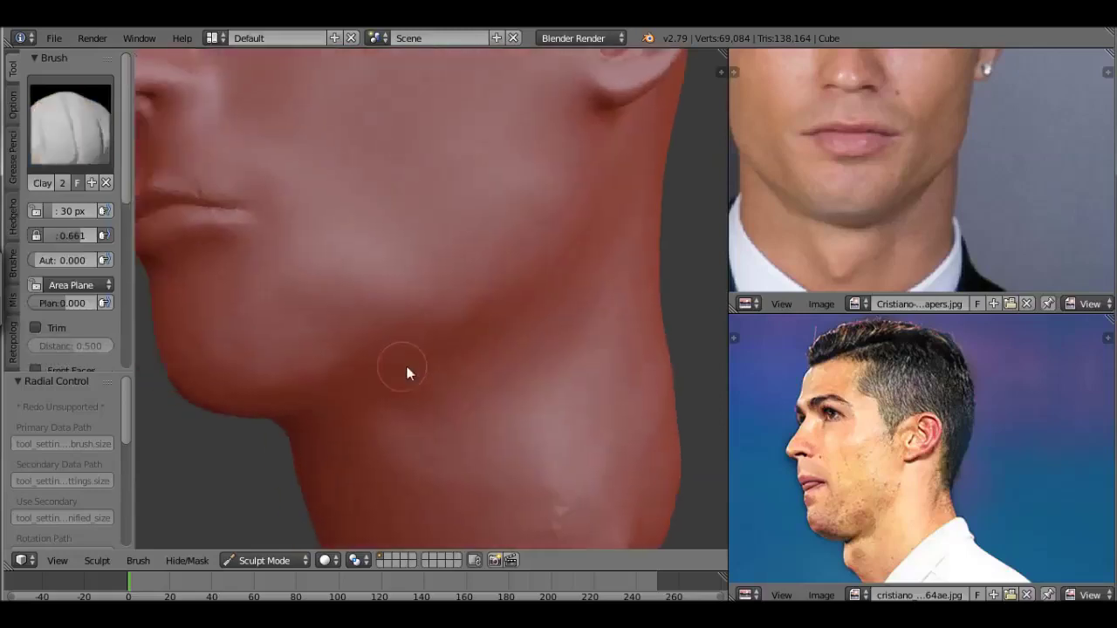
middle_drag(406, 369, 383, 403)
drag(349, 361, 523, 253)
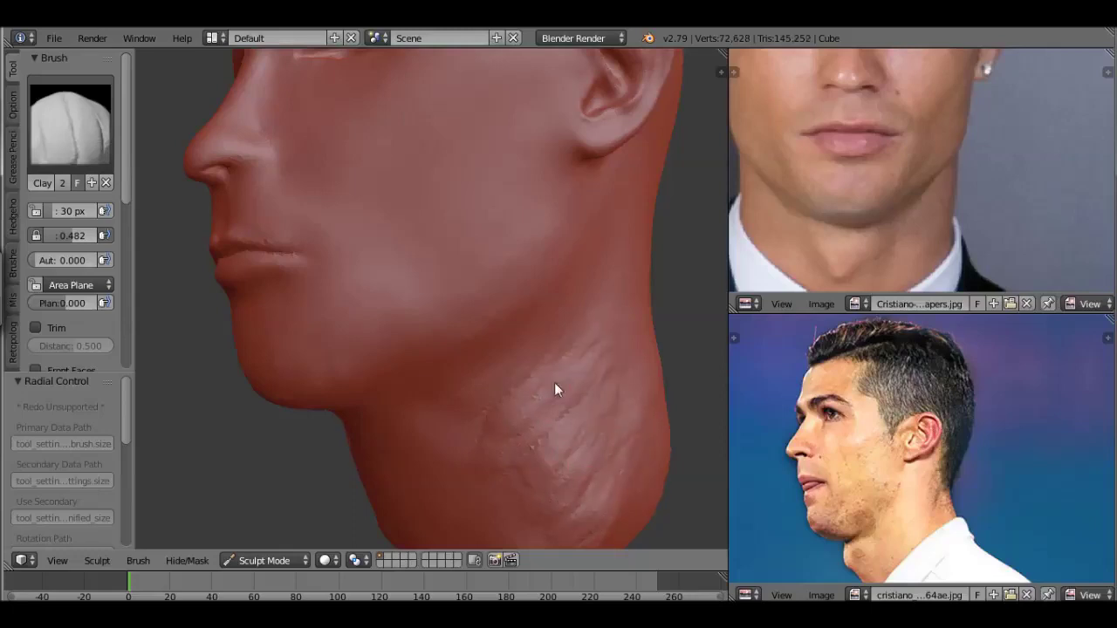
Check the neck from front, right-side and three-quarter views, then save the sculpt.
key(KP_1)
scroll(537, 370, up, 4)
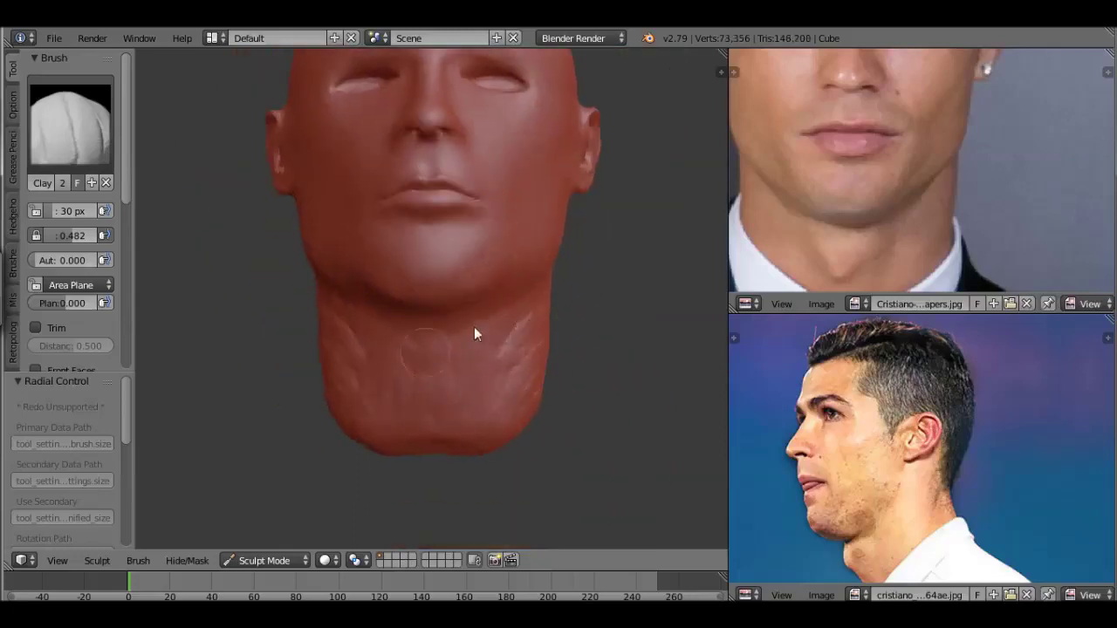
key(KP_3)
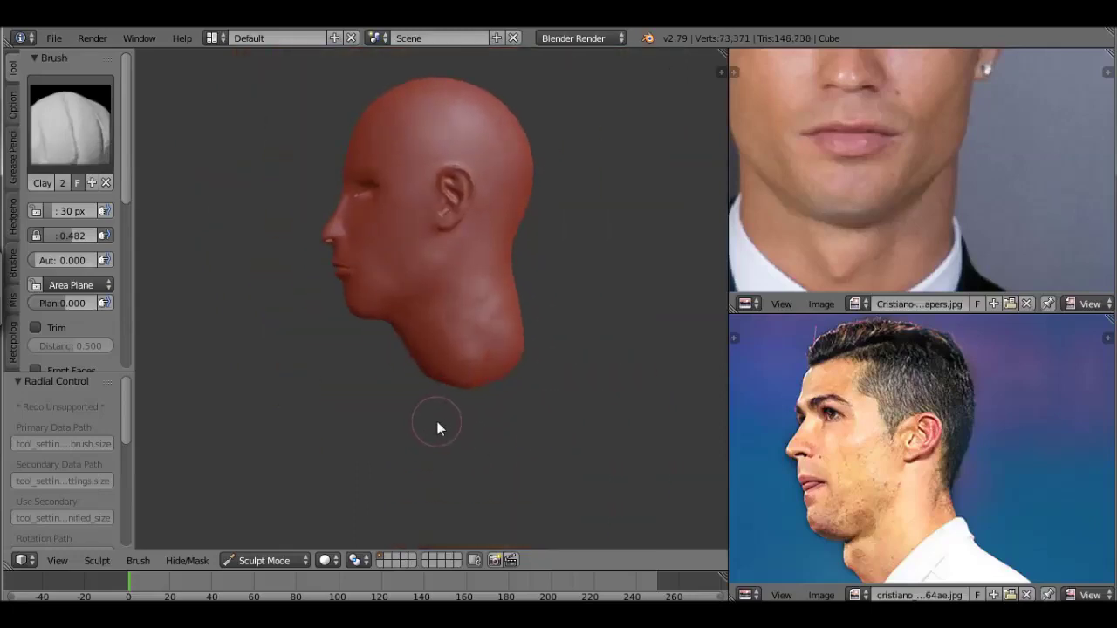
key(KP_6)
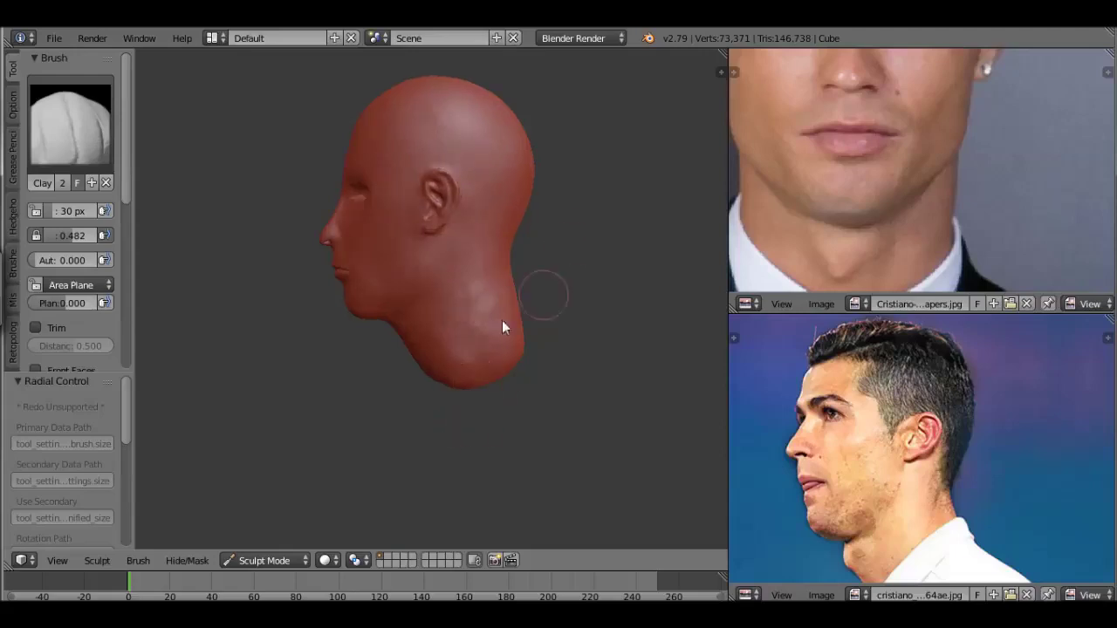
middle_drag(476, 379, 481, 349)
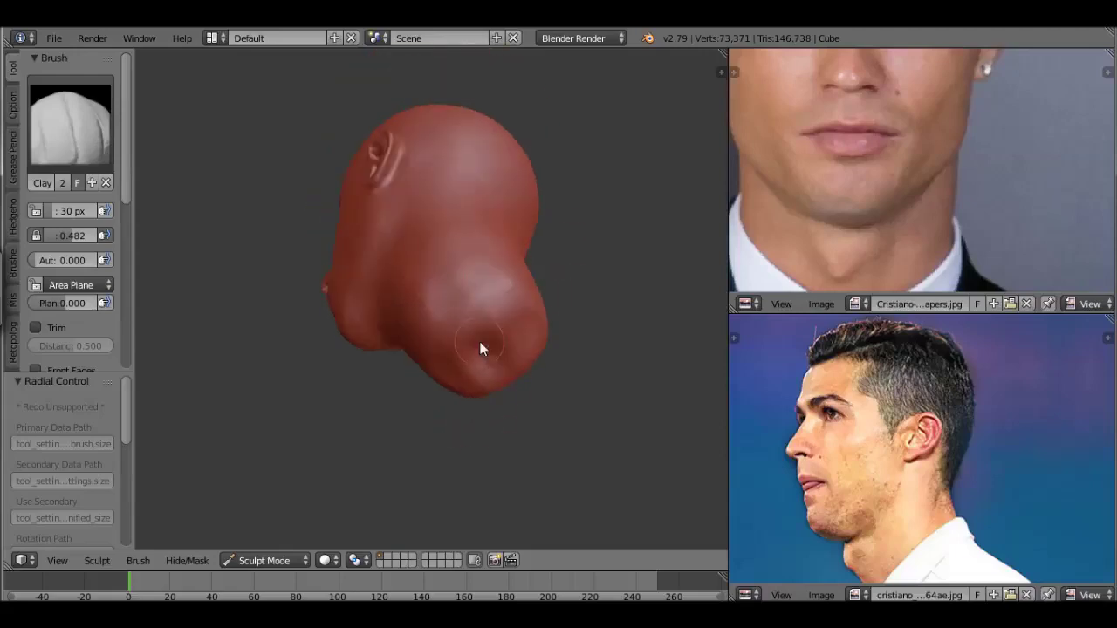
mouse_move(505, 313)
middle_down()
mouse_move(581, 457)
mouse_move(527, 369)
middle_up()
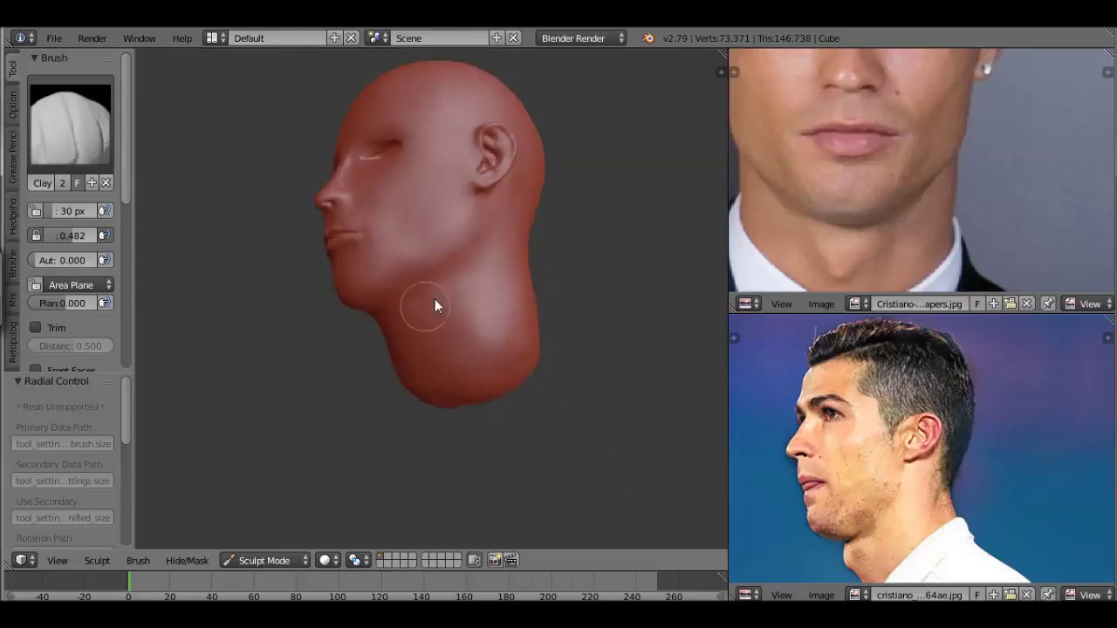
key(KP_1)
scroll(541, 410, down, 3)
scroll(489, 438, up, 4)
scroll(486, 413, up, 1)
key(ctrl+s)
Confirm Save Over to overwrite the existing head sculpt file.
click(497, 397)
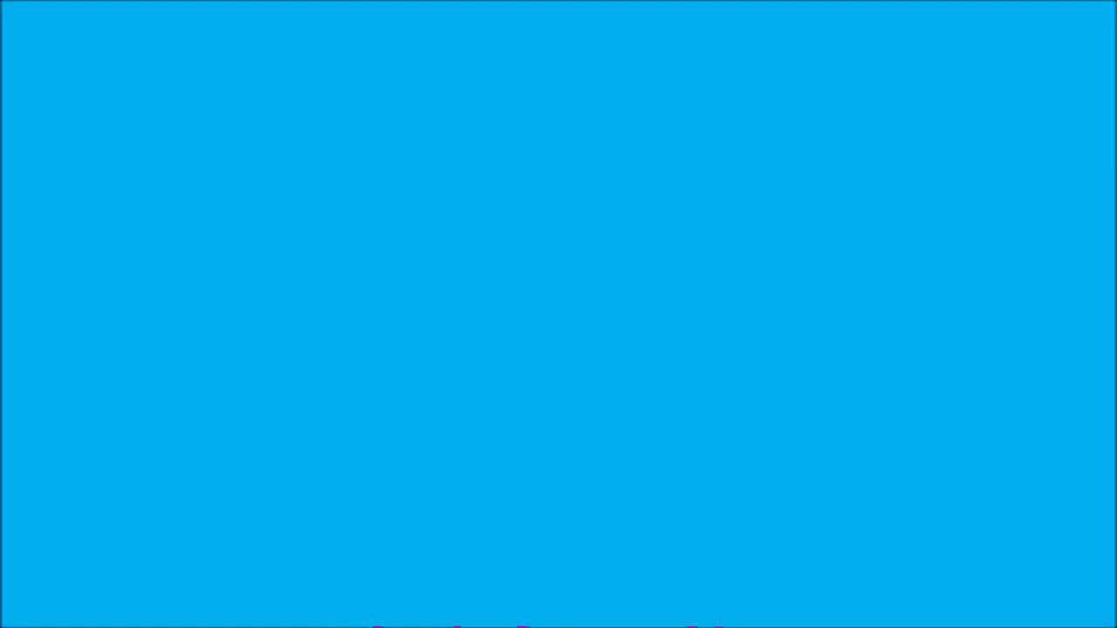